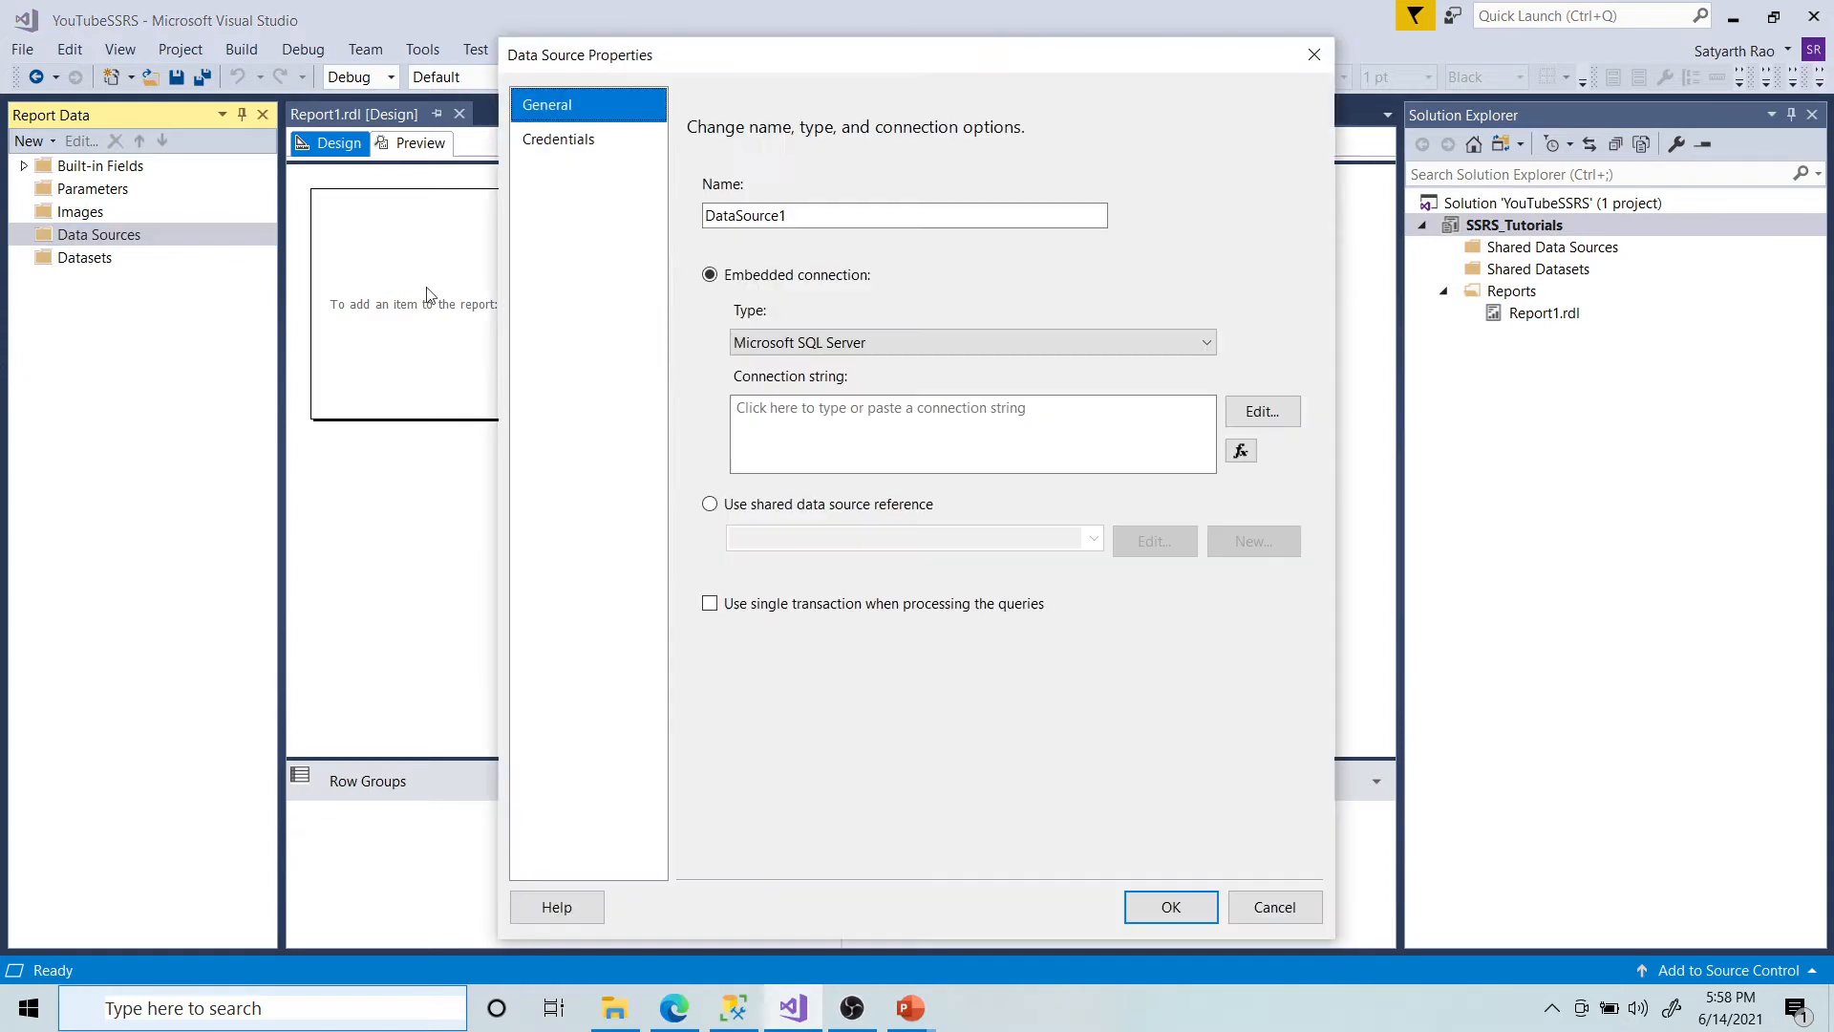
Step: Edit the embedded SQL Server connection and set its server name to (local)
{"action": "left_click", "coordinate": [1262, 410]}
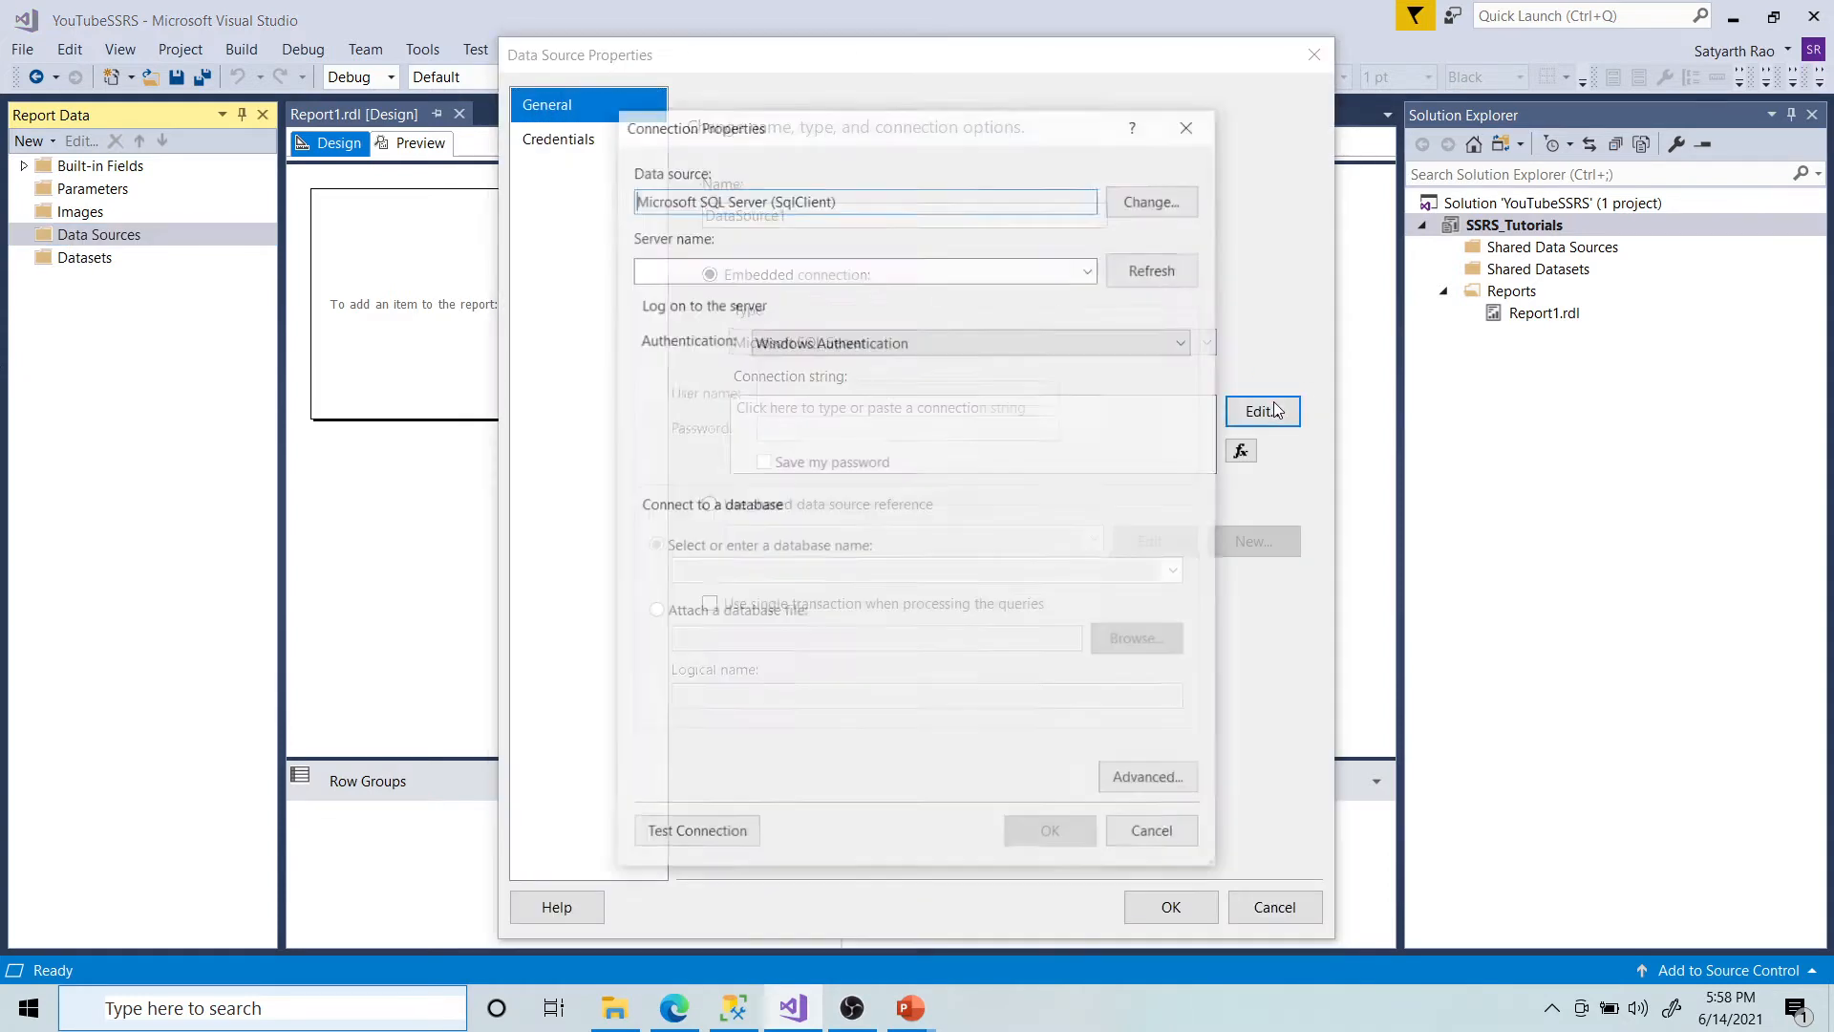
{"action": "left_click", "coordinate": [711, 265]}
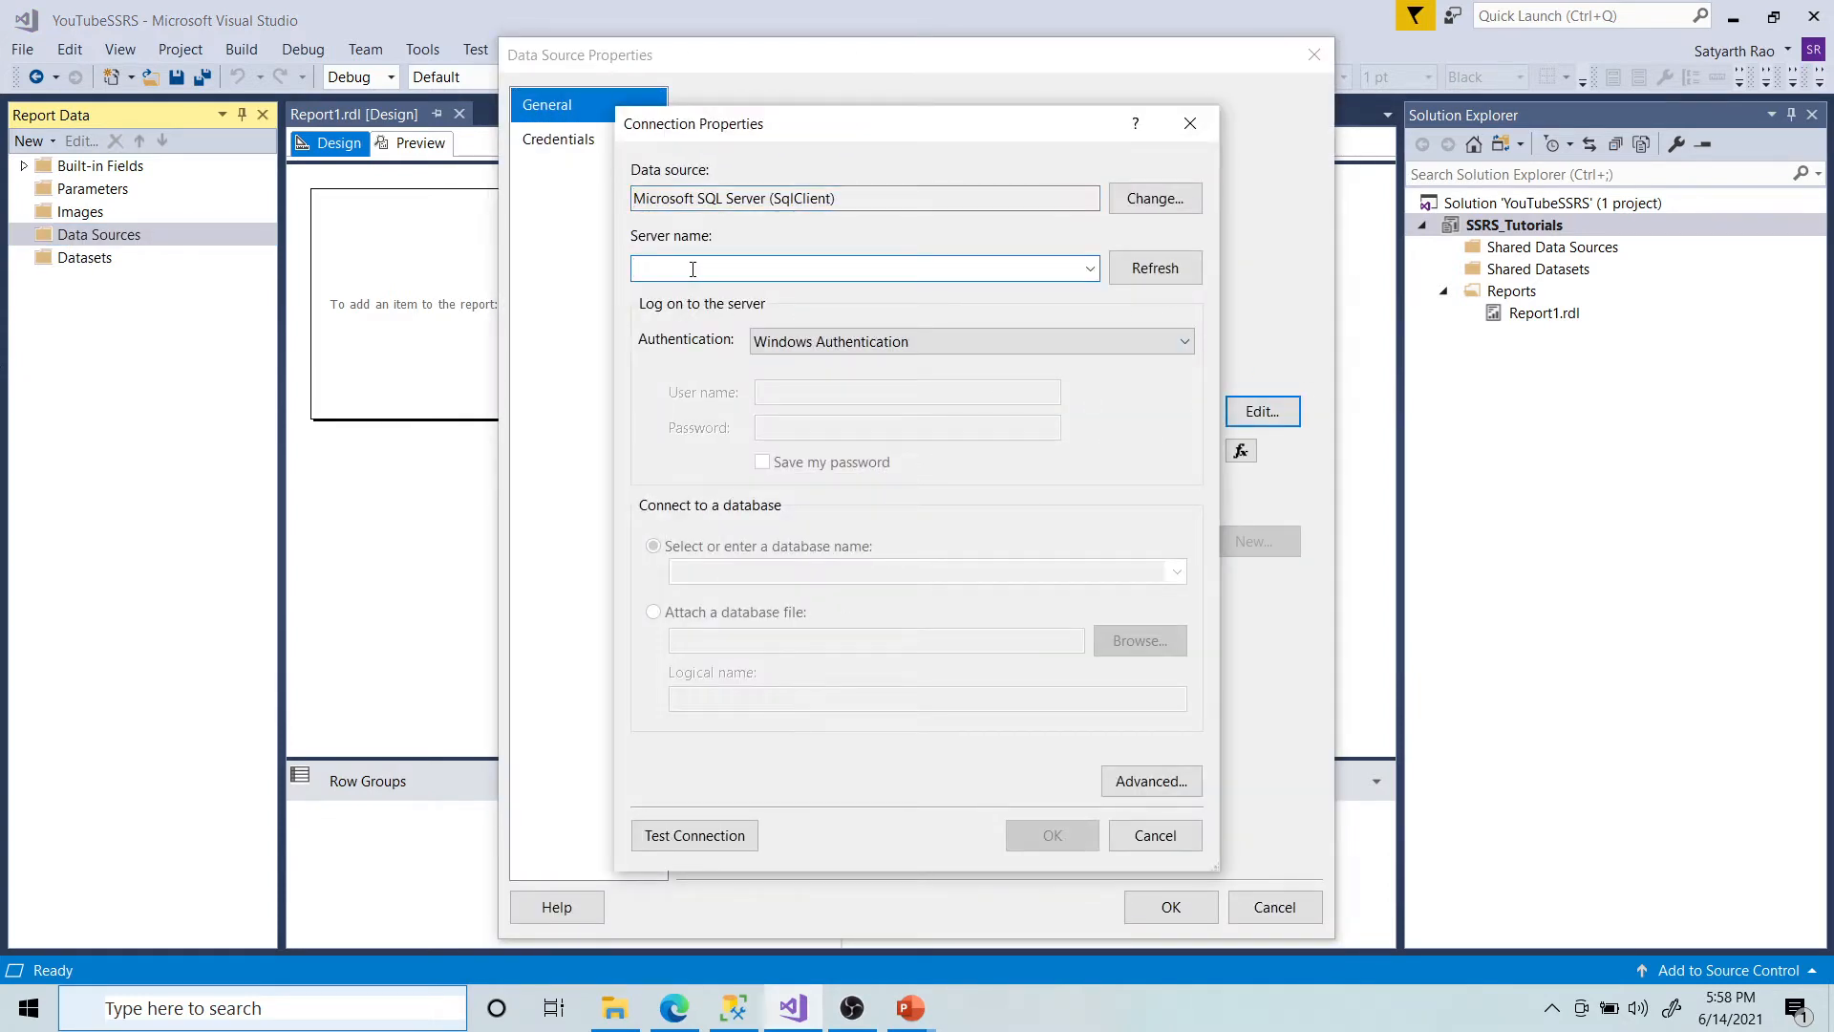
{"action": "type", "text": "0"}
{"action": "type", "text": "loc"}
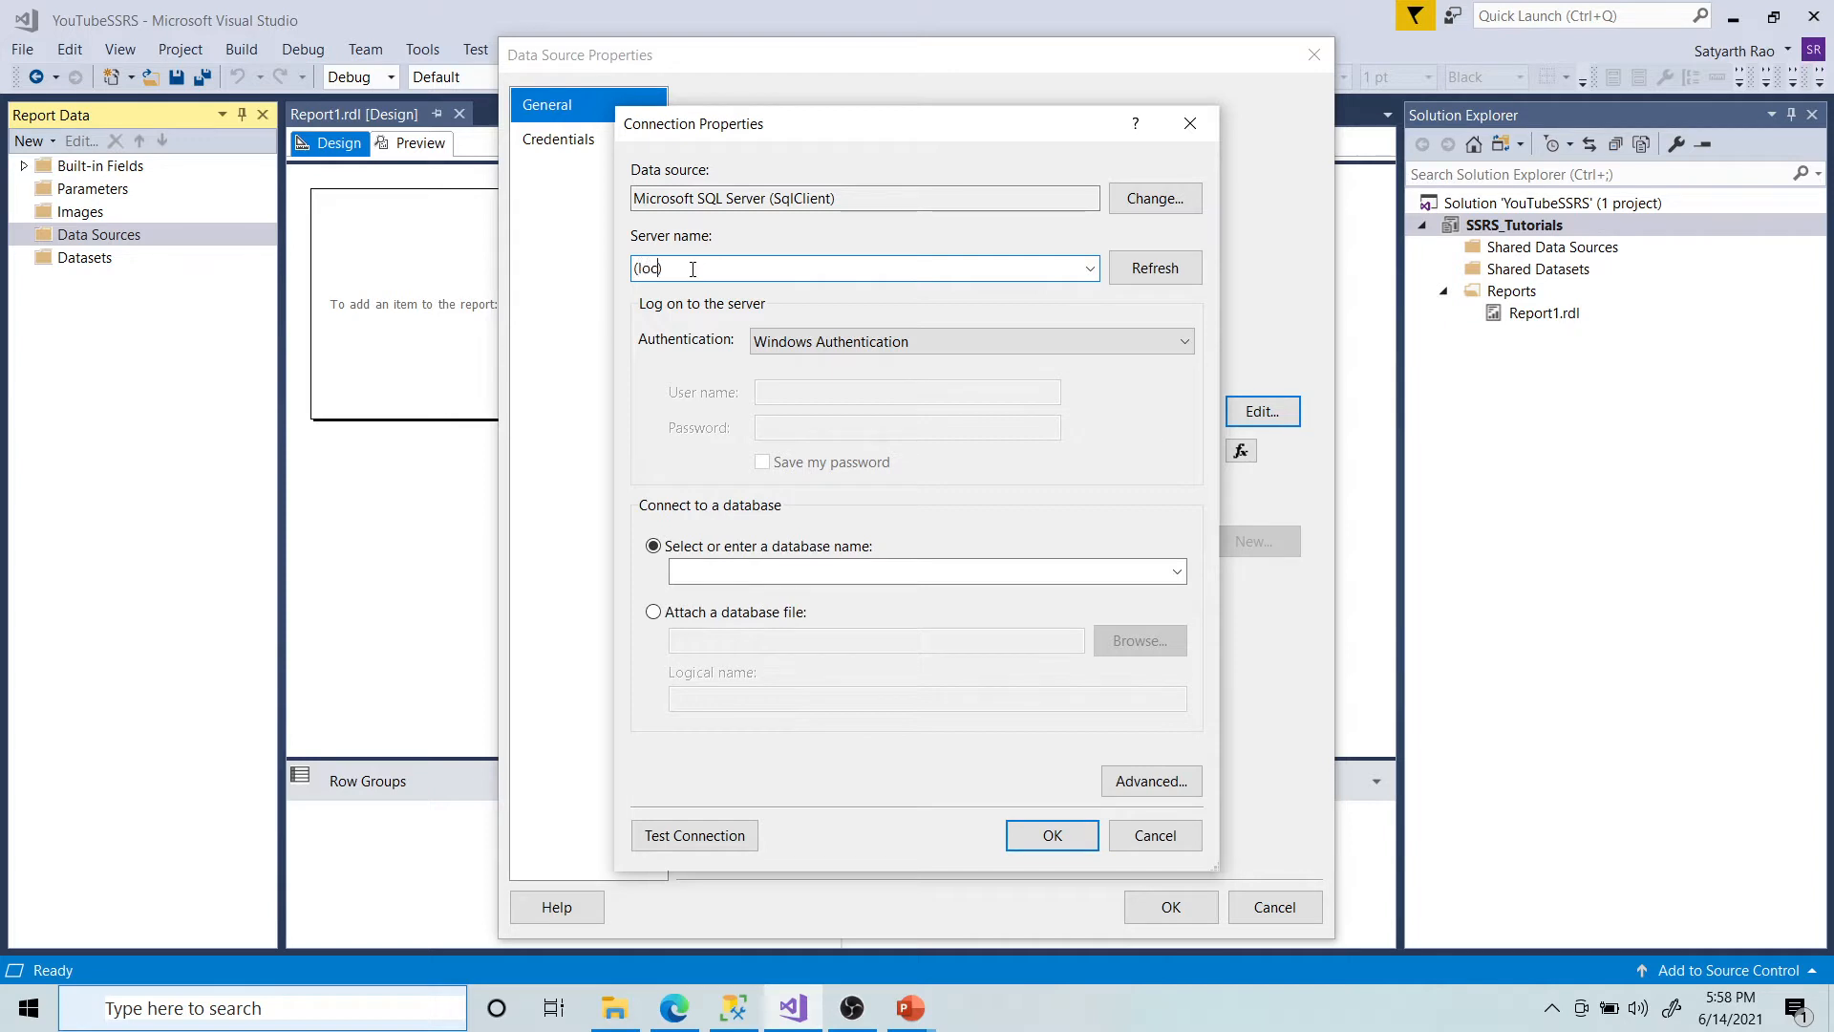
{"action": "type", "text": "al)"}
{"action": "double_click", "coordinate": [690, 272]}
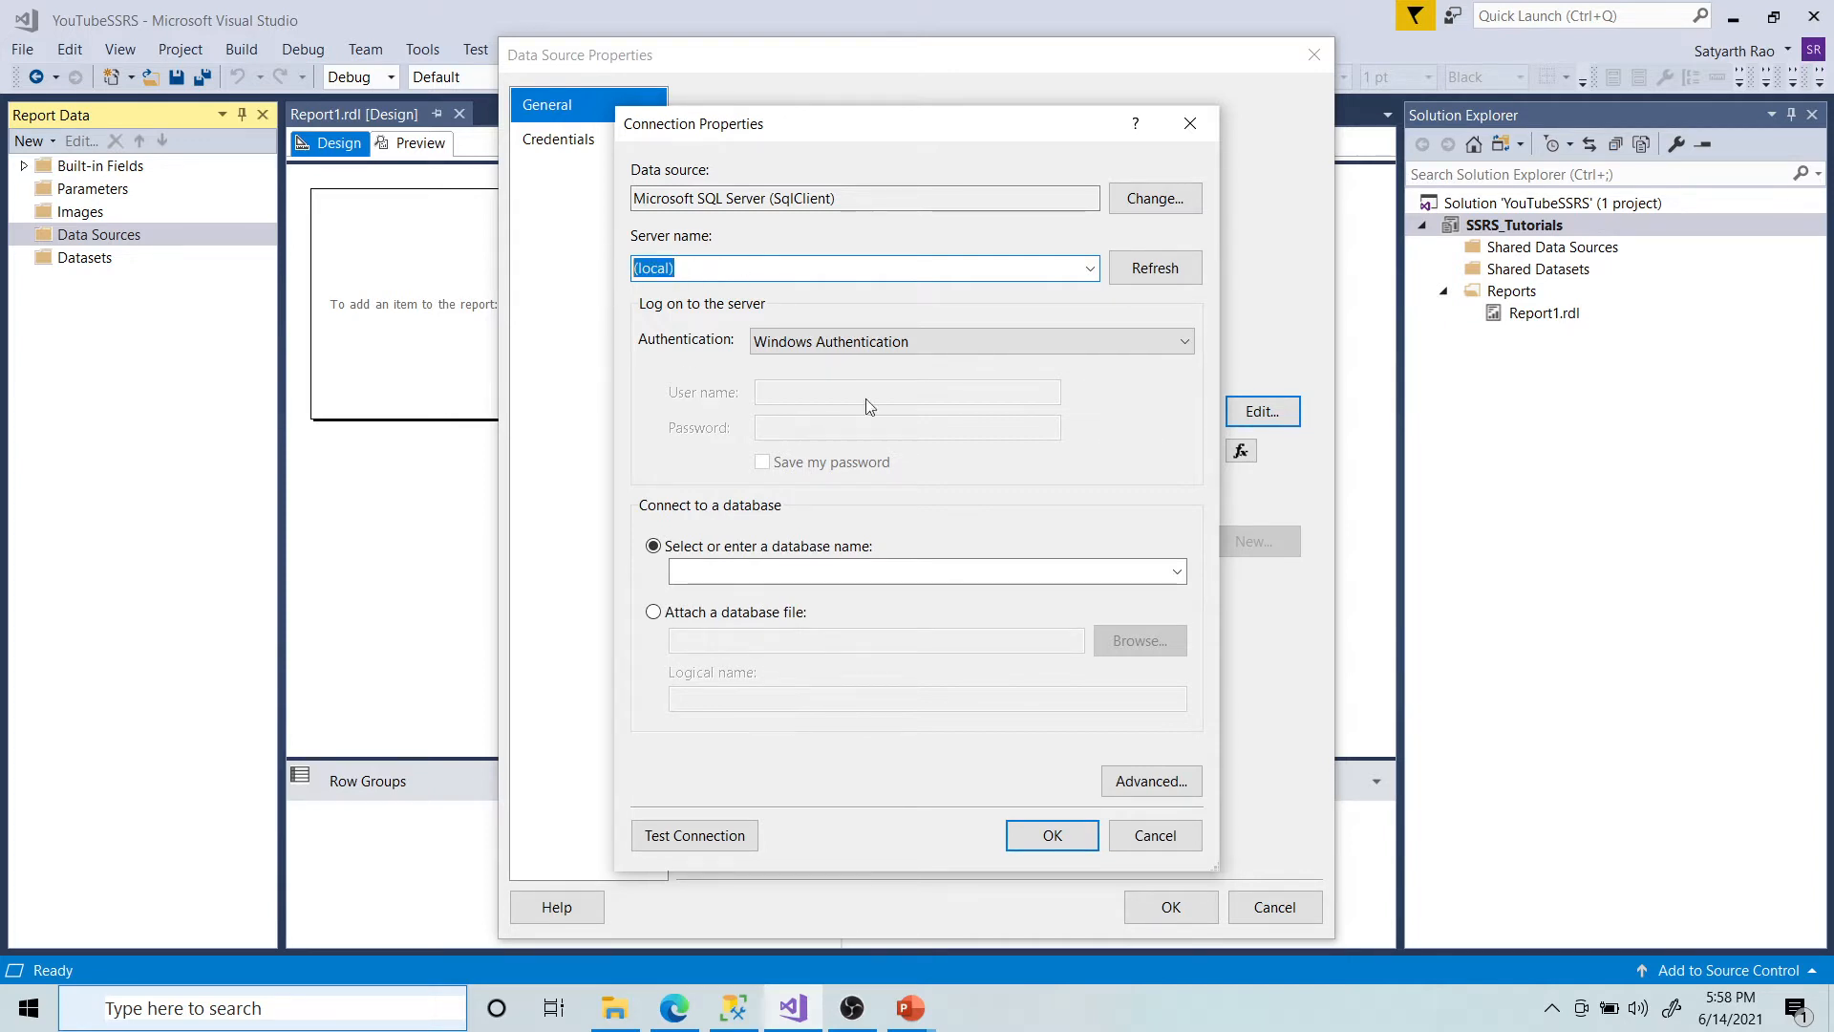
Step: Choose the SSRSDB database for the connection and create the data source under the name SSRSDB
{"action": "left_click", "coordinate": [1177, 571]}
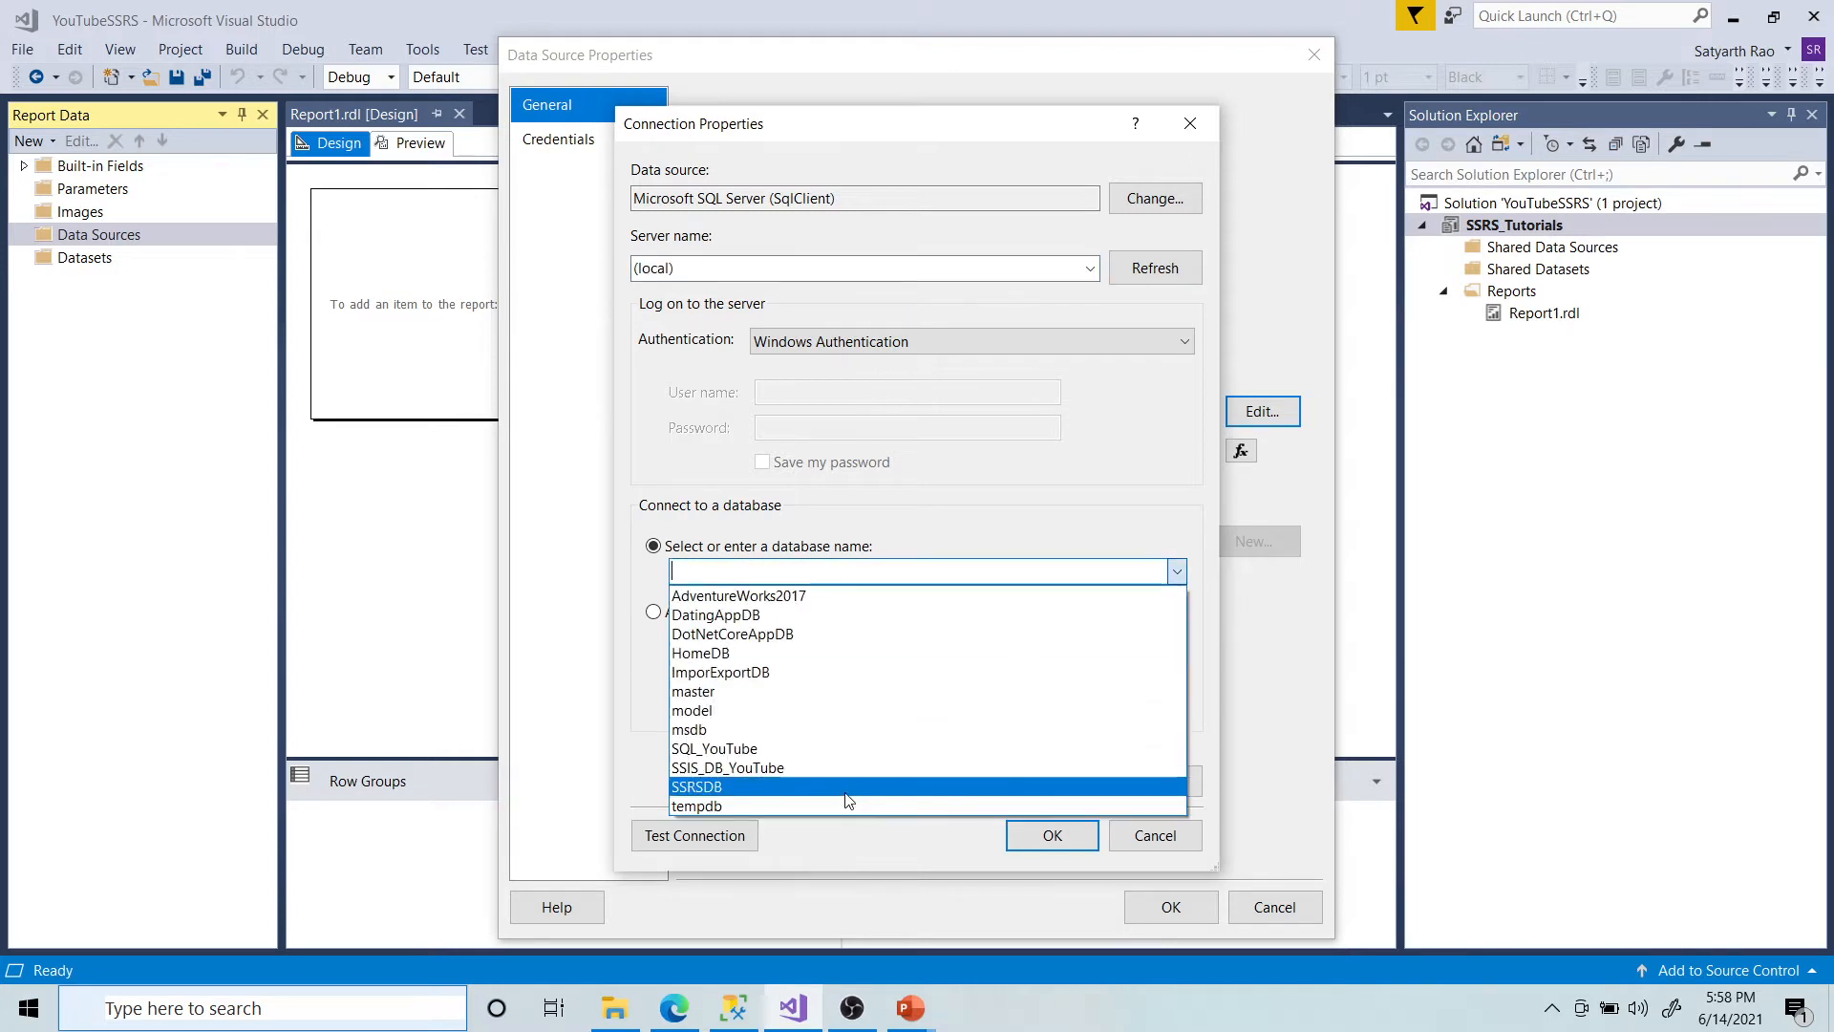
{"action": "left_click", "coordinate": [846, 786]}
{"action": "key", "text": "ctrl+c"}
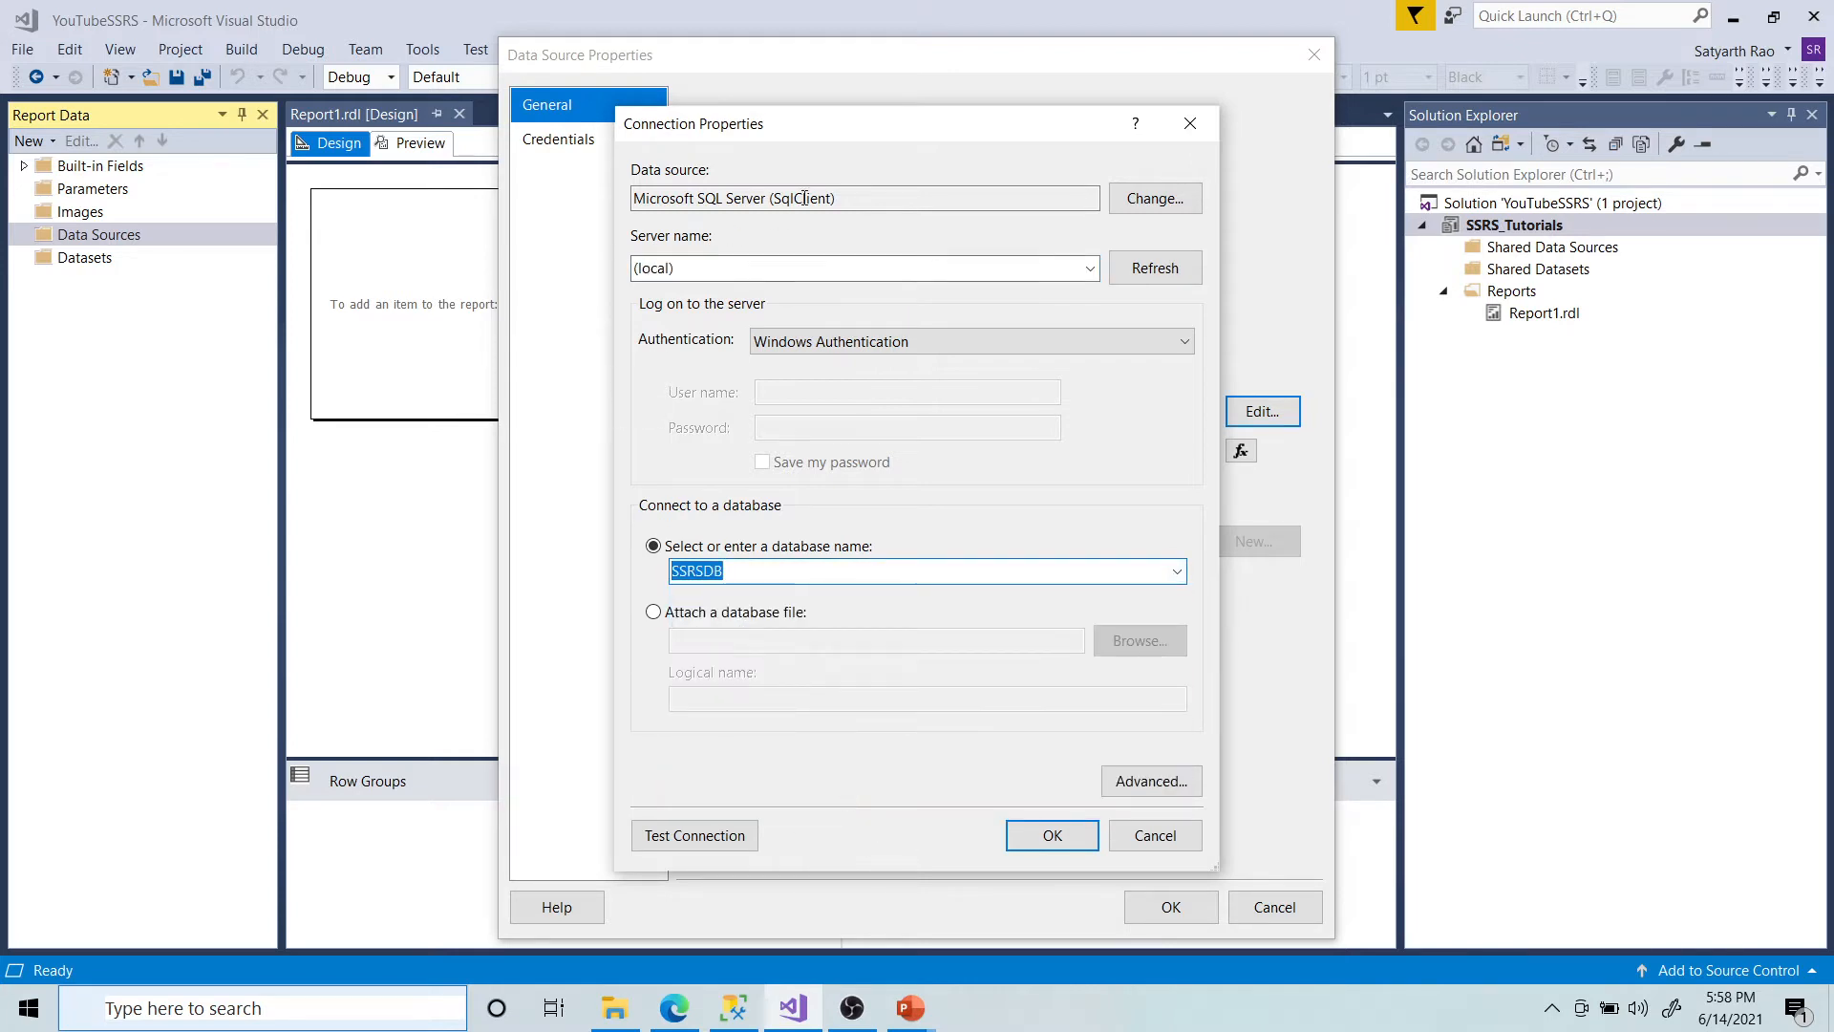
{"action": "left_click", "coordinate": [1068, 853]}
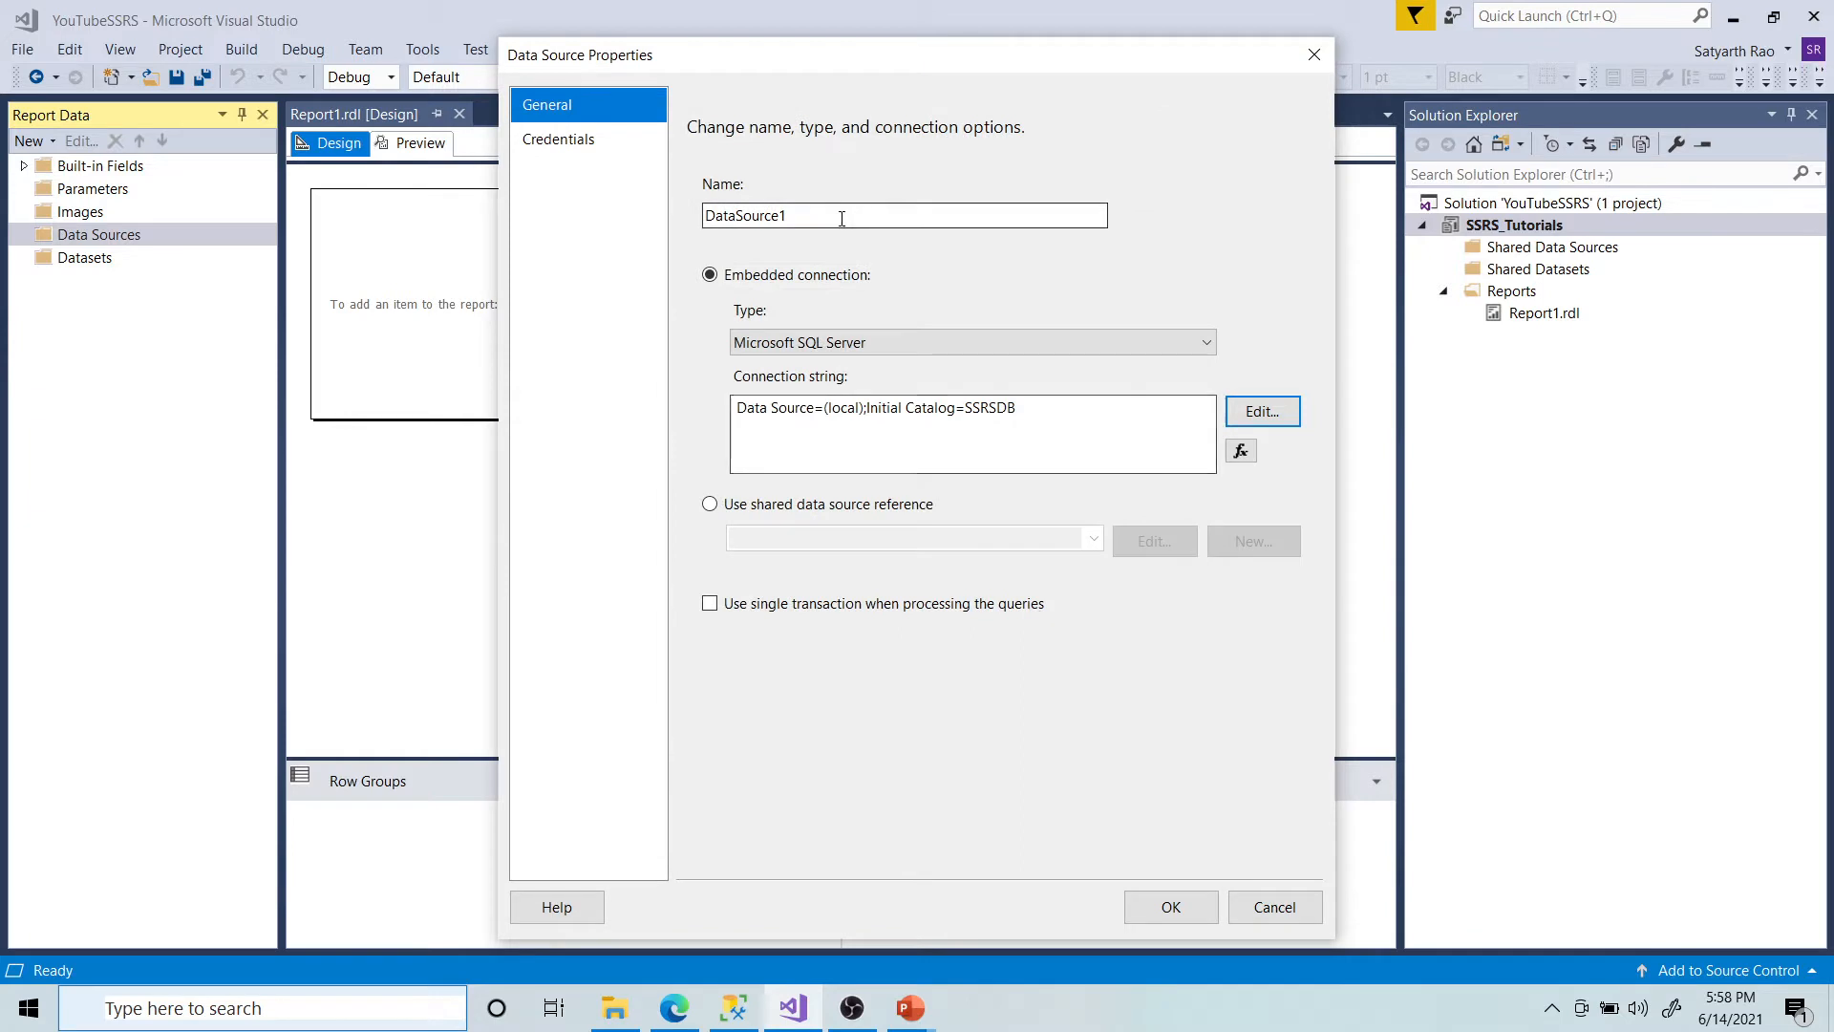
{"action": "key", "text": "ctrl+v"}
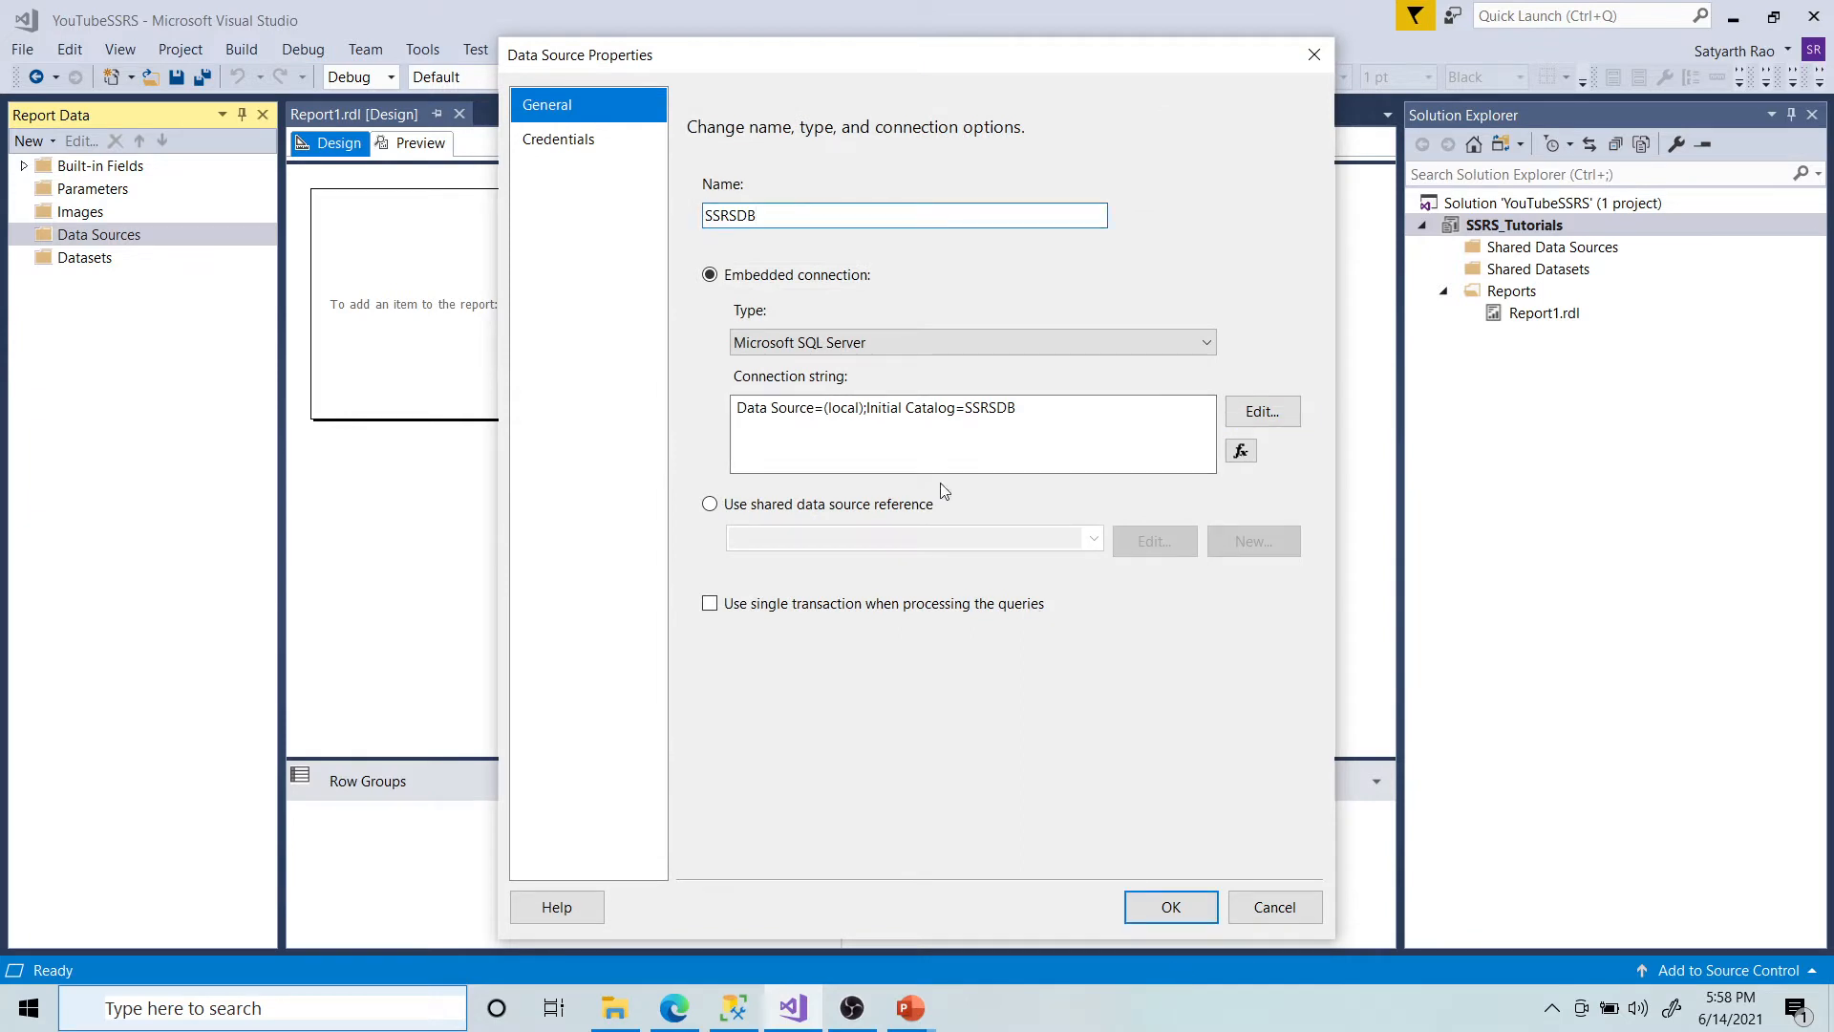
{"action": "left_click", "coordinate": [1149, 907]}
Step: Add a dataset embedded in the report, using the SSRSDB data source and the getEmployees stored procedure
{"action": "right_click", "coordinate": [86, 282]}
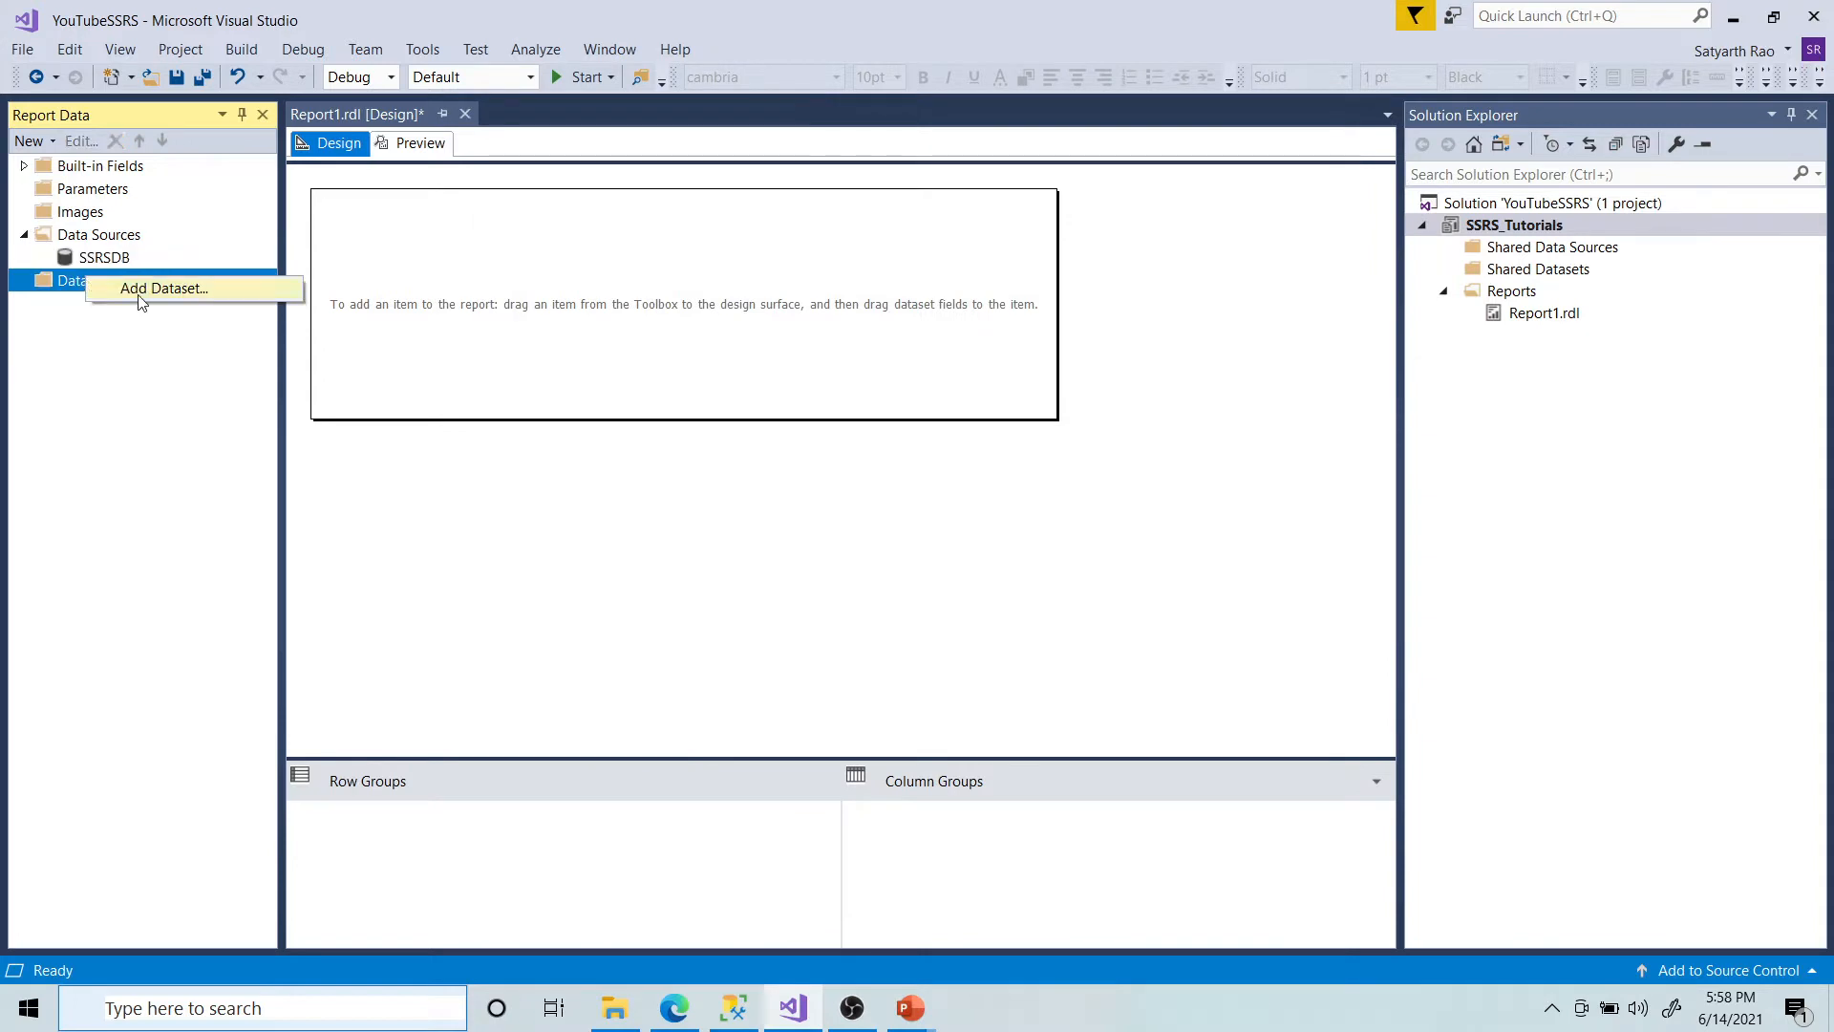
{"action": "left_click", "coordinate": [153, 289]}
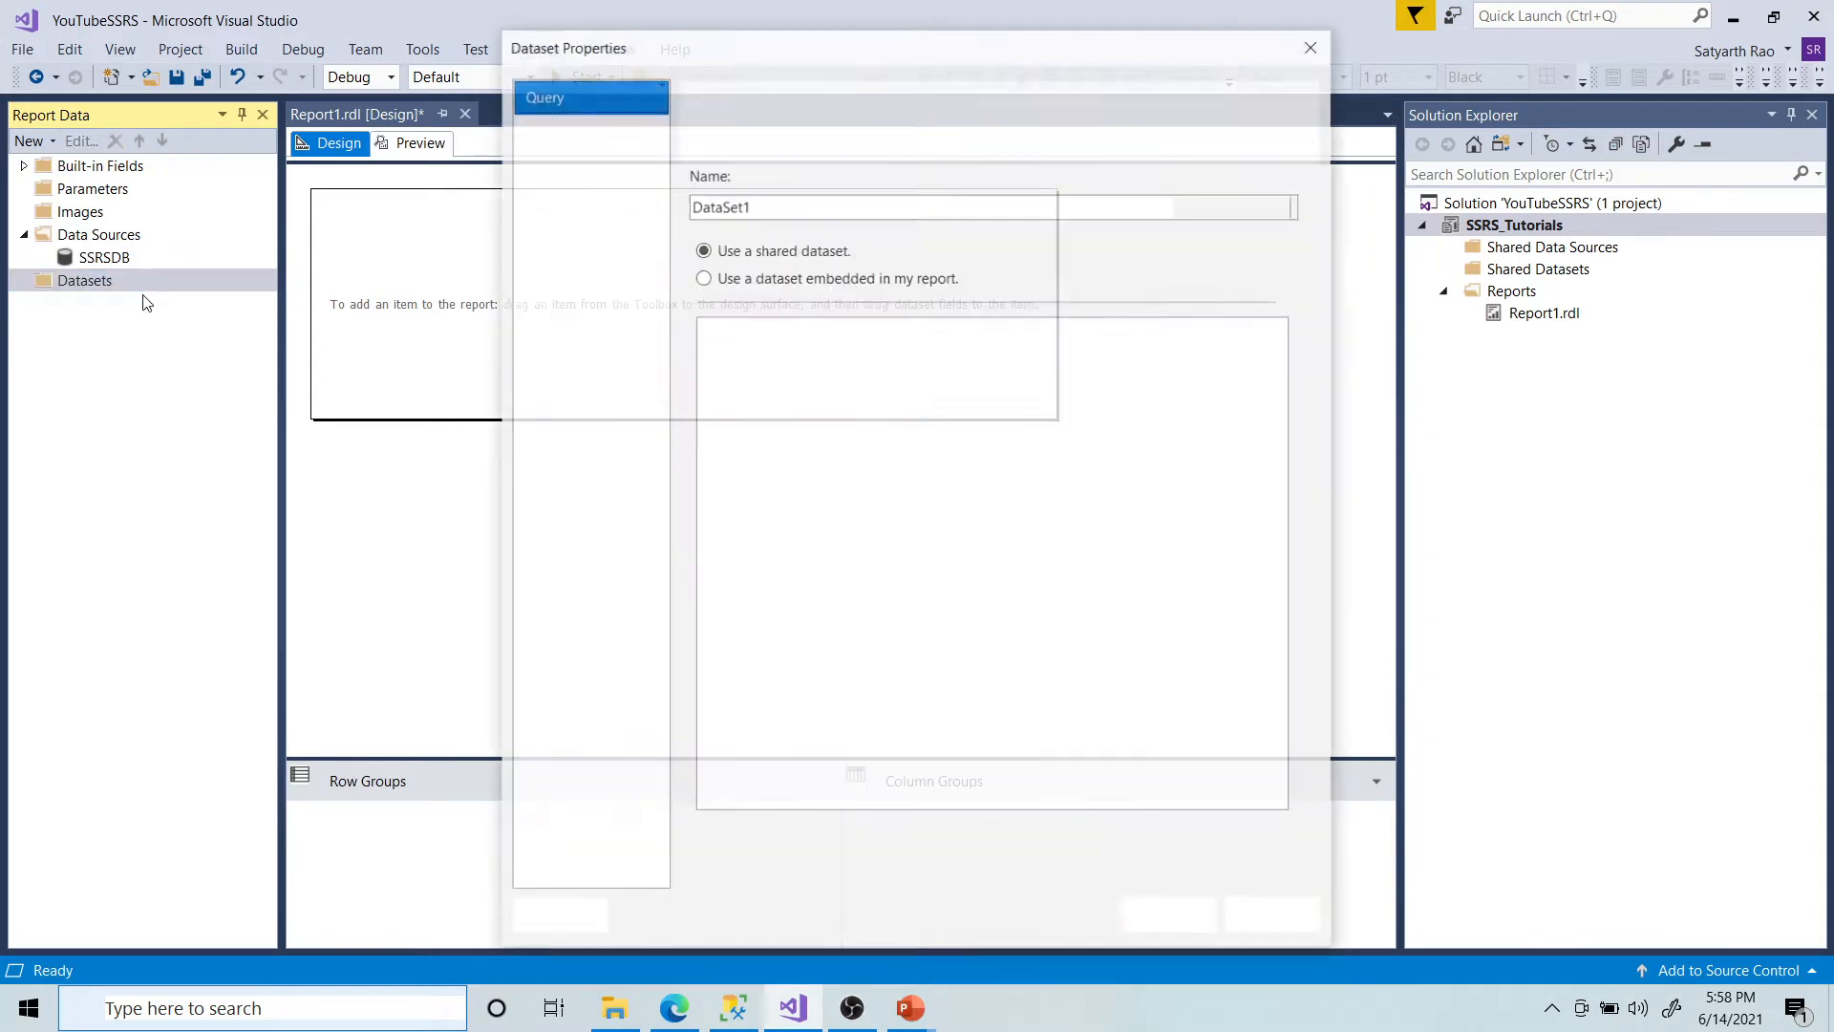
{"action": "left_click", "coordinate": [704, 277]}
{"action": "left_click", "coordinate": [787, 361]}
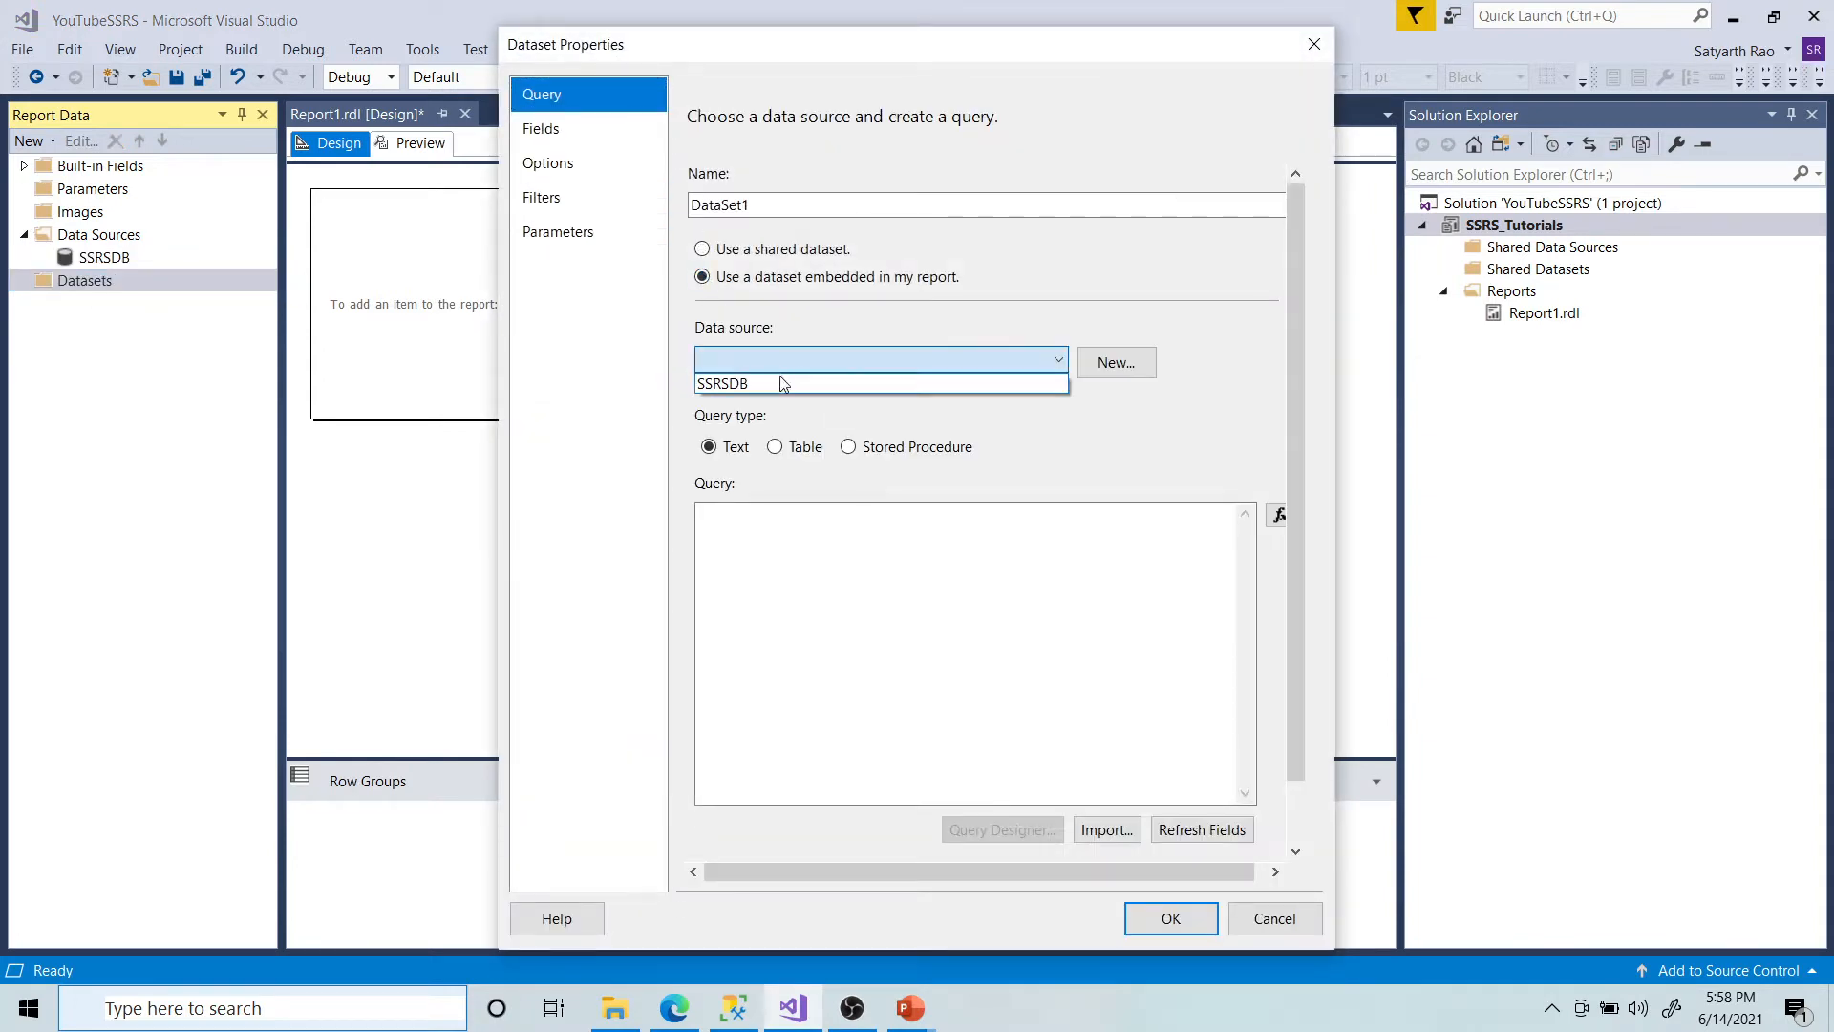
{"action": "left_click", "coordinate": [778, 379]}
{"action": "left_click", "coordinate": [849, 446]}
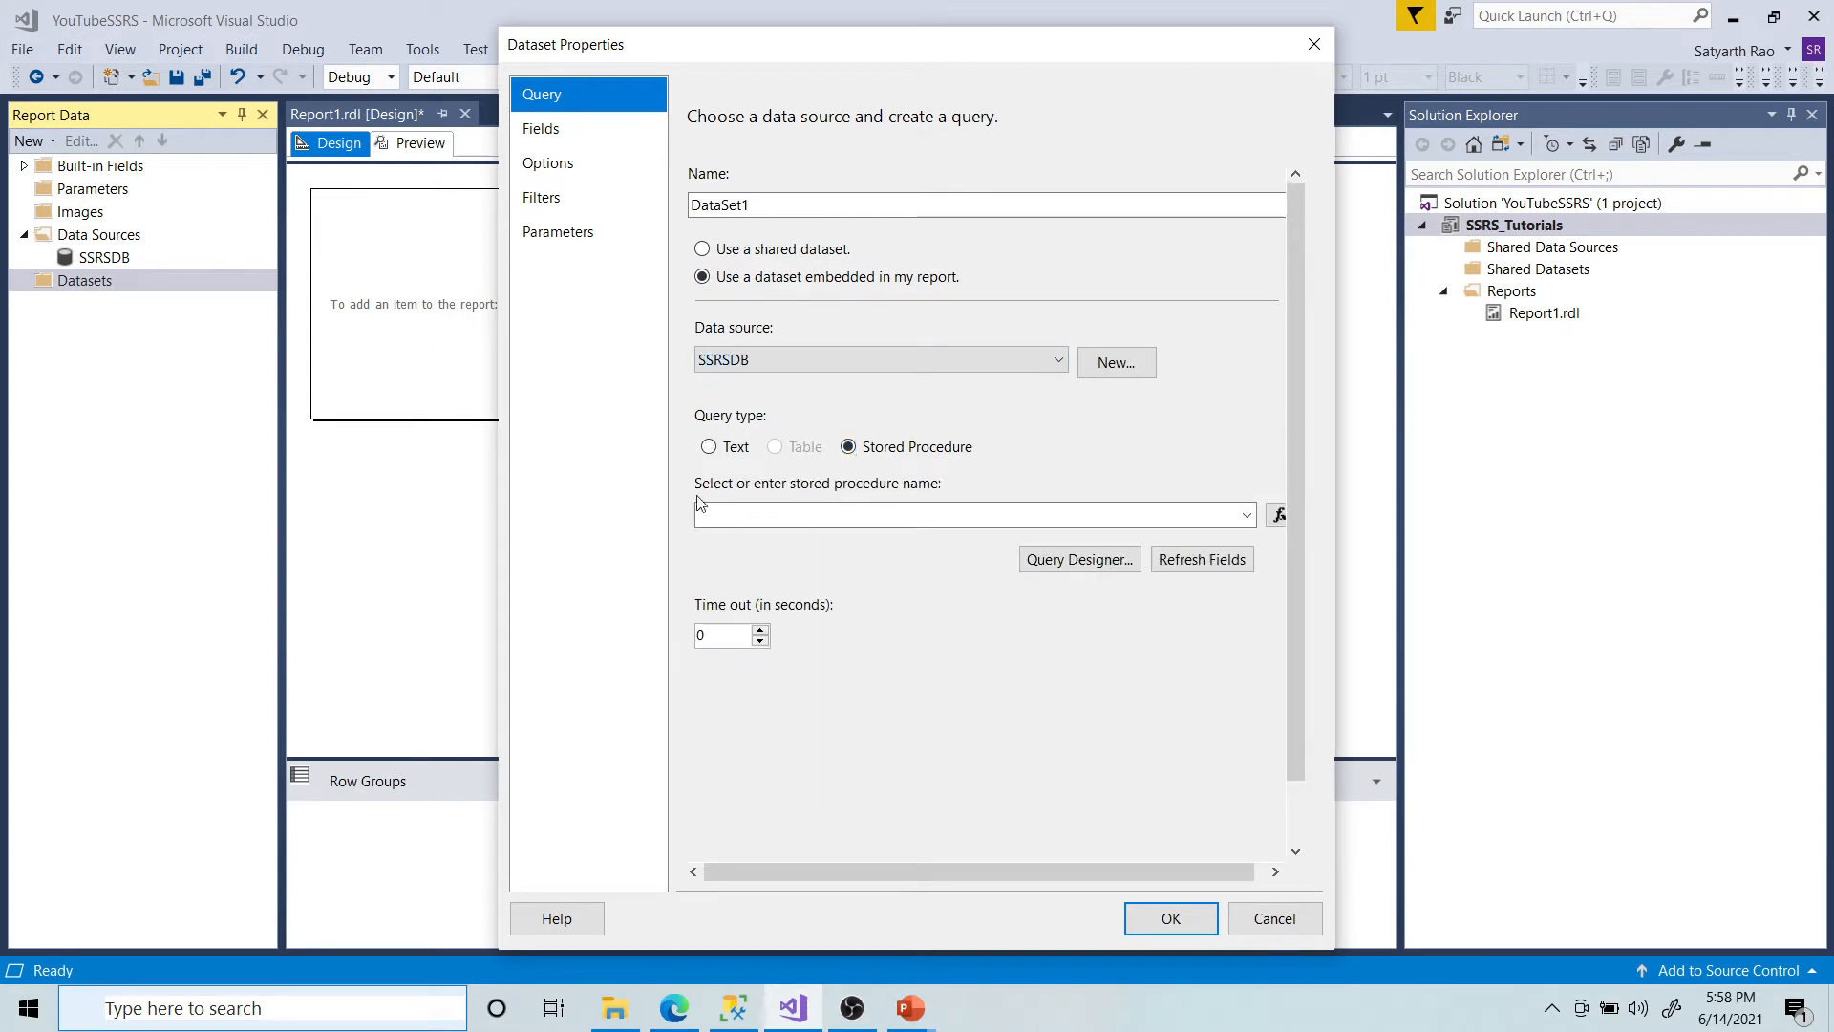
{"action": "left_click", "coordinate": [965, 516]}
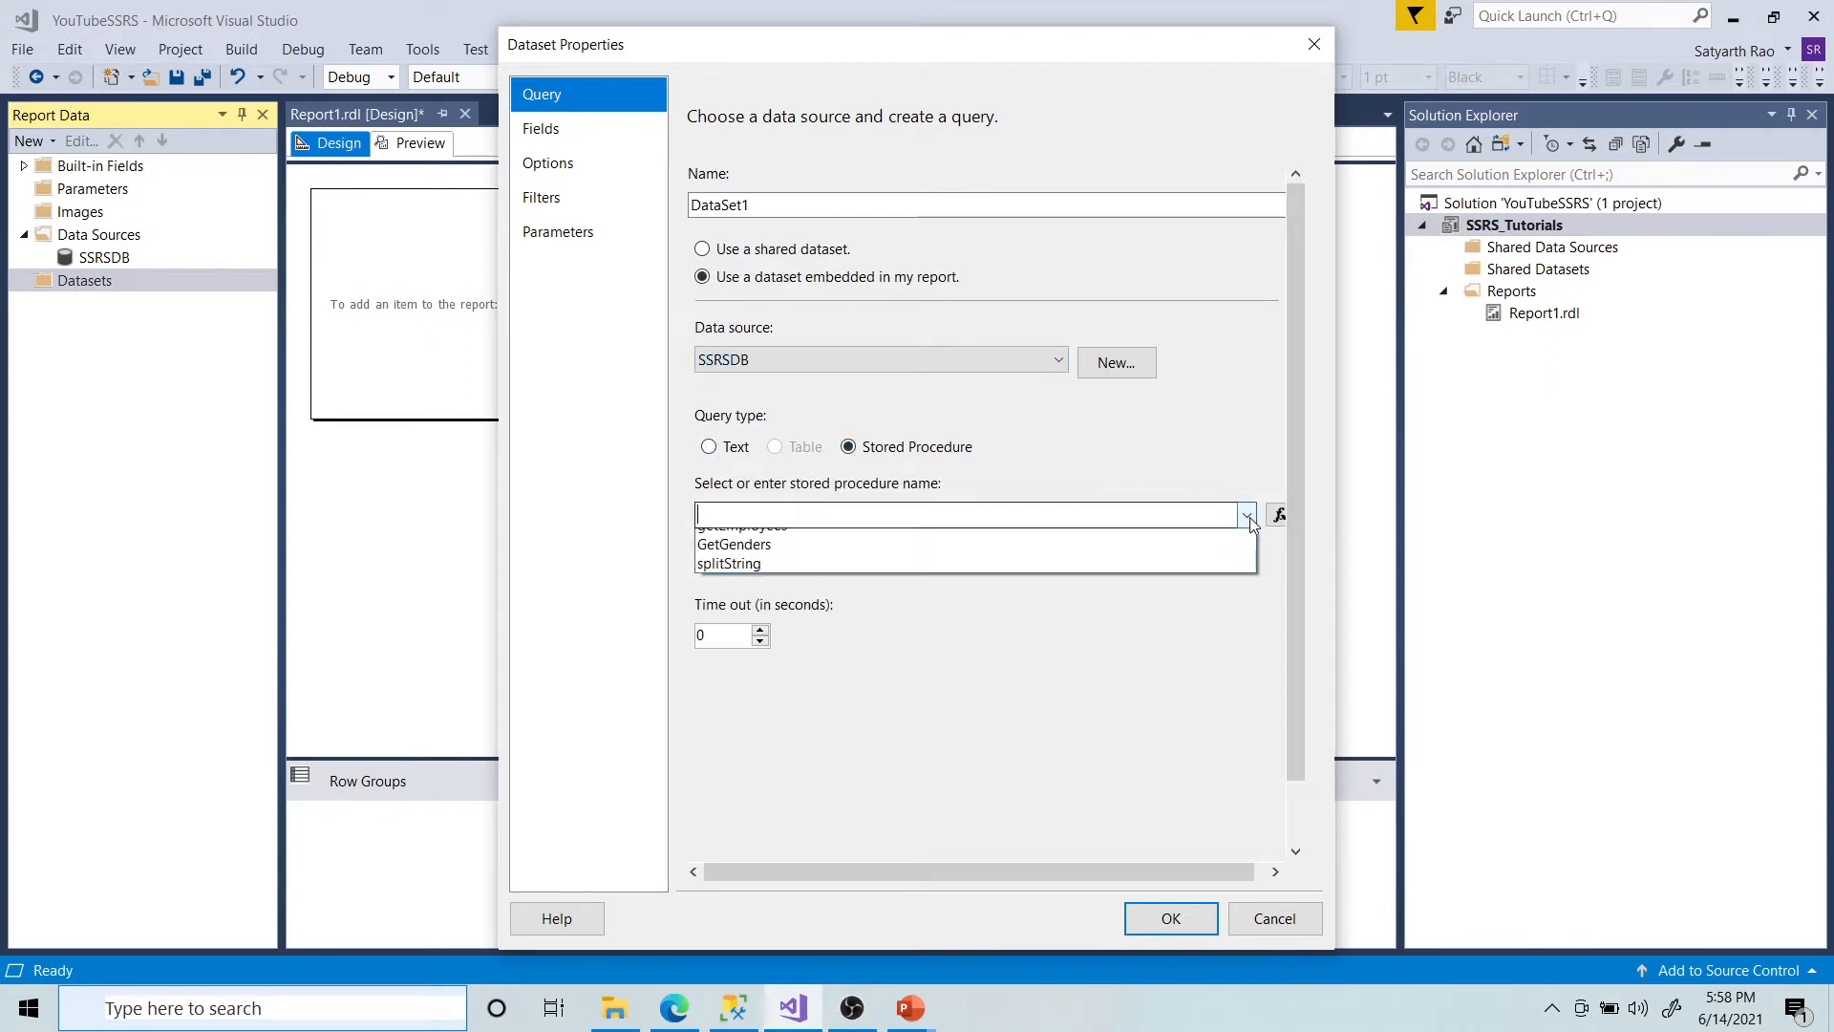
{"action": "left_click", "coordinate": [1047, 563]}
{"action": "left_click", "coordinate": [883, 518]}
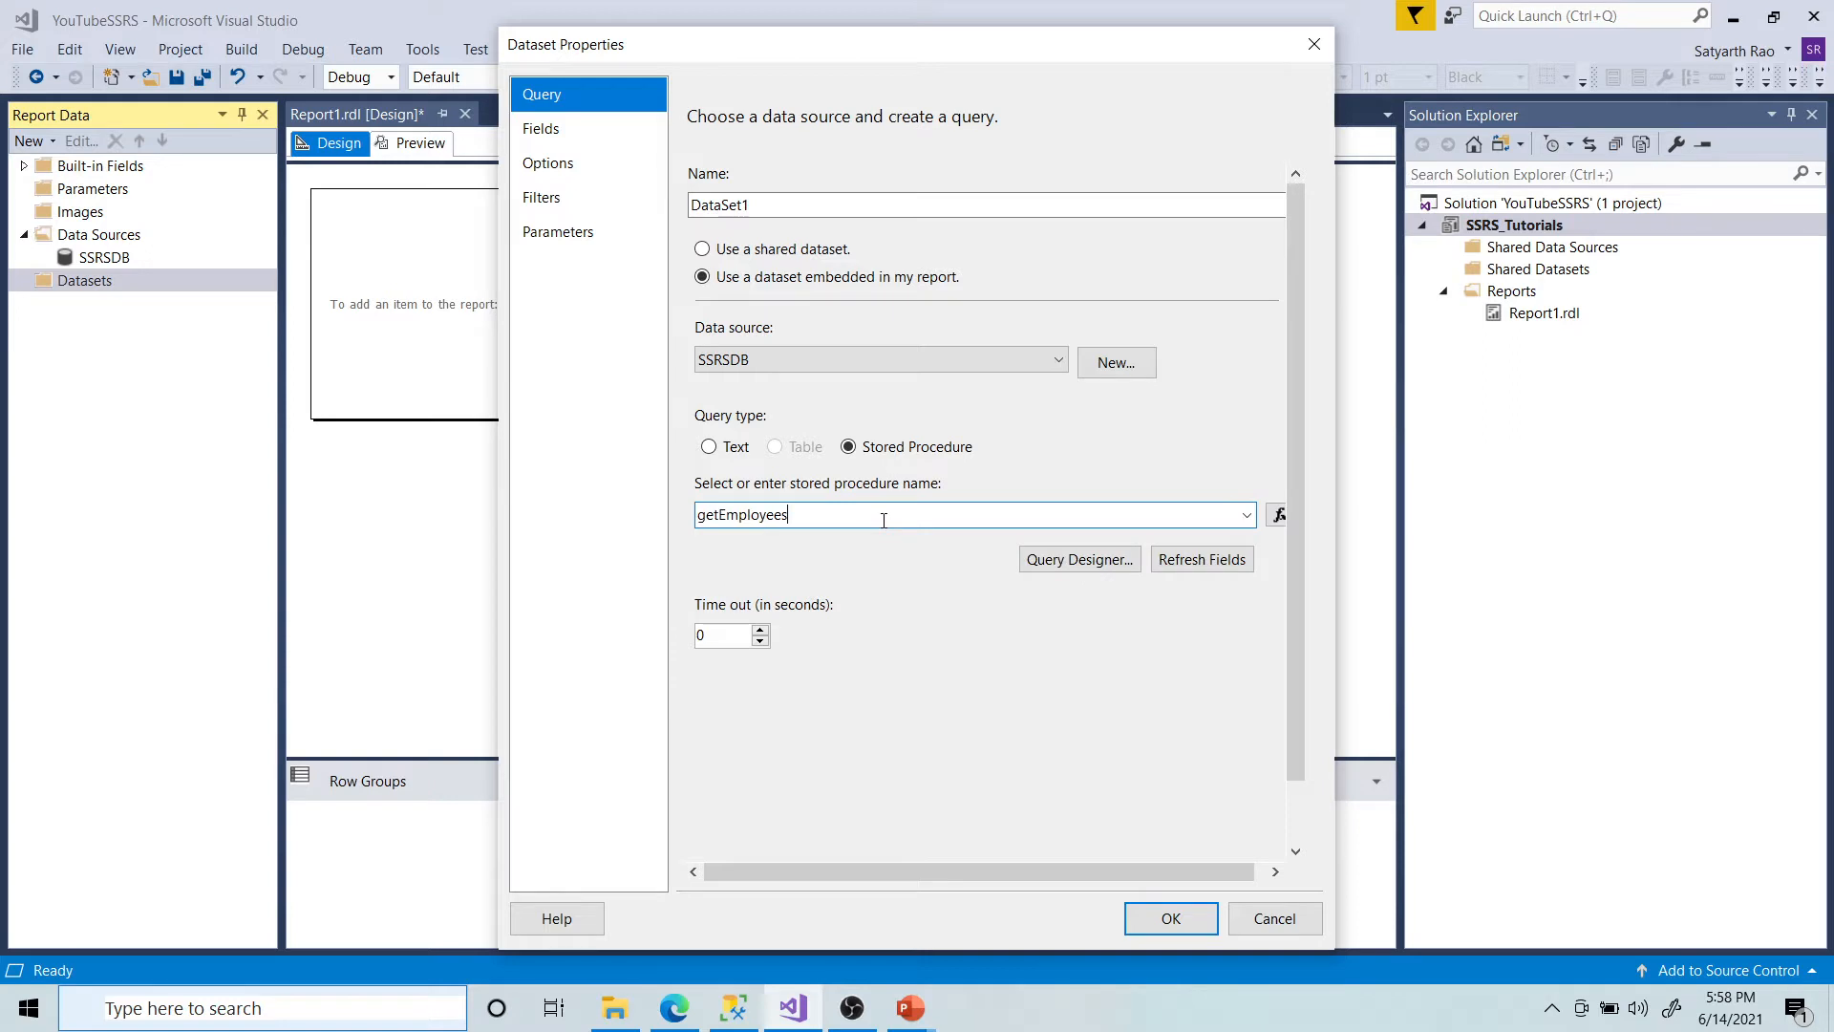
Step: Name the dataset Employees and create it
{"action": "left_click_drag", "start_coordinate": [789, 516], "coordinate": [726, 516]}
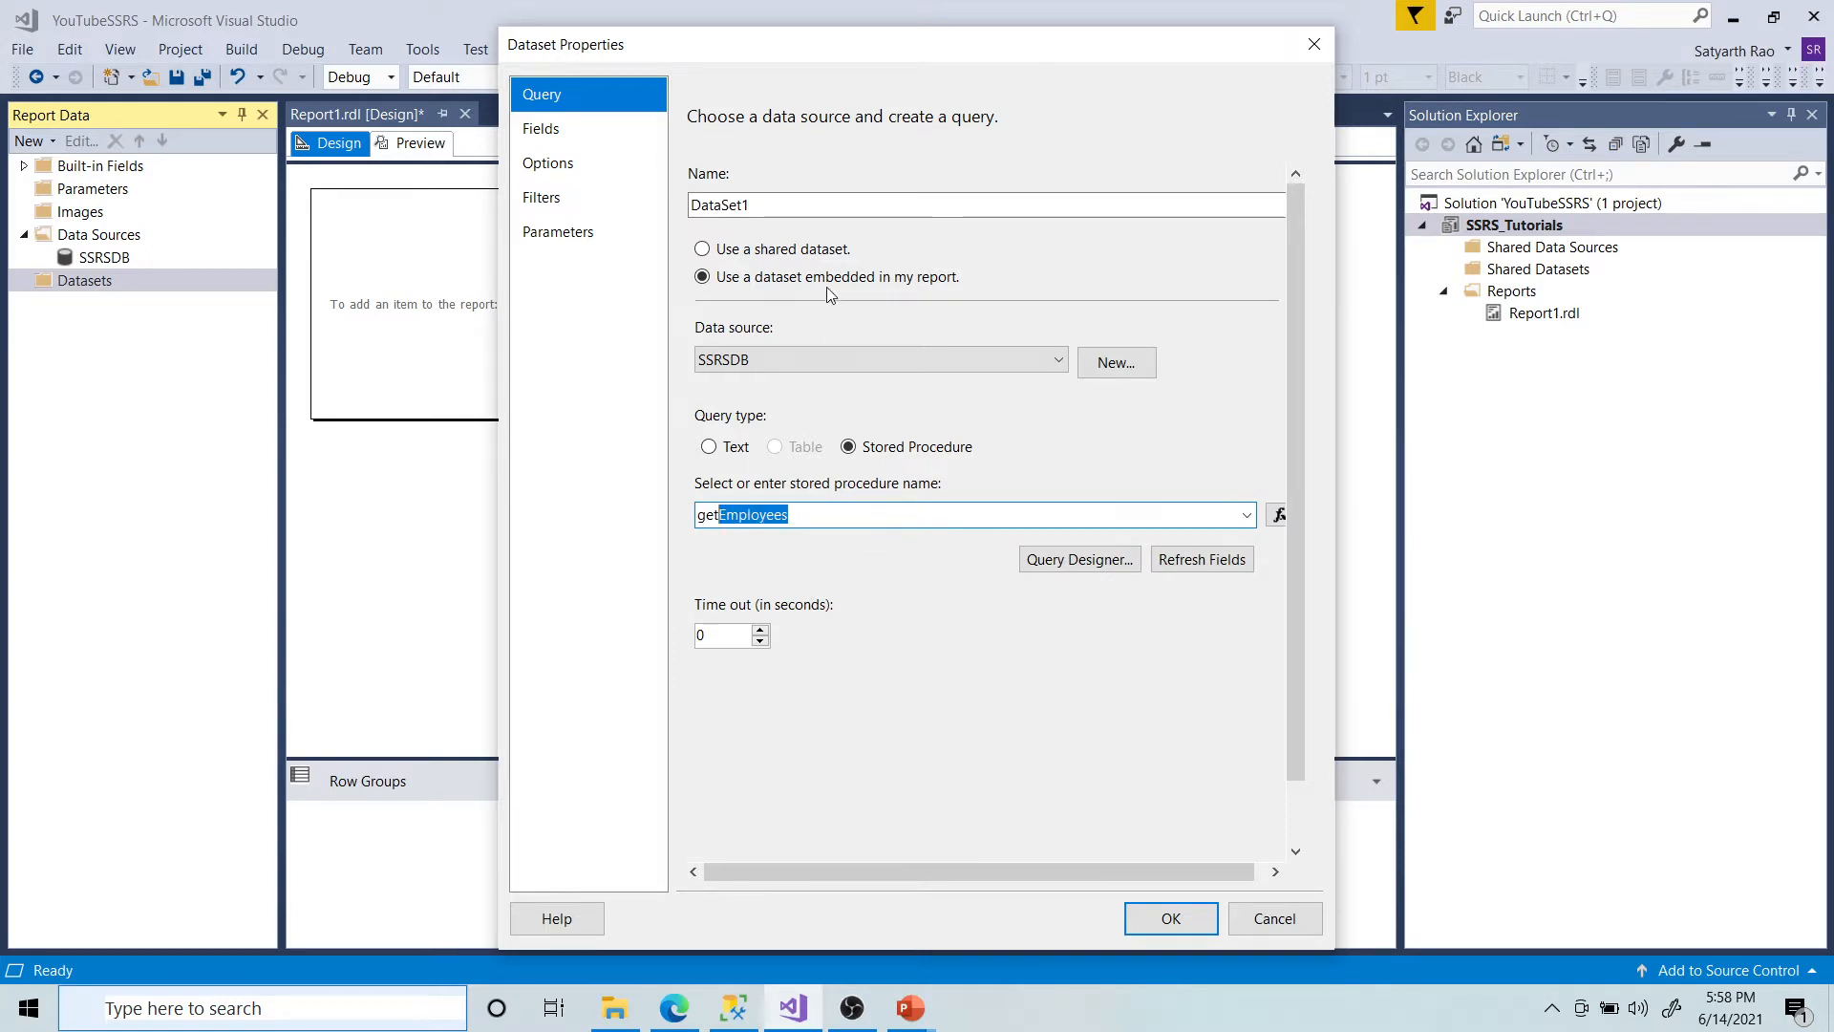
{"action": "key", "text": "ctrl+c"}
{"action": "double_click", "coordinate": [790, 207]}
{"action": "key", "text": "ctrl+v"}
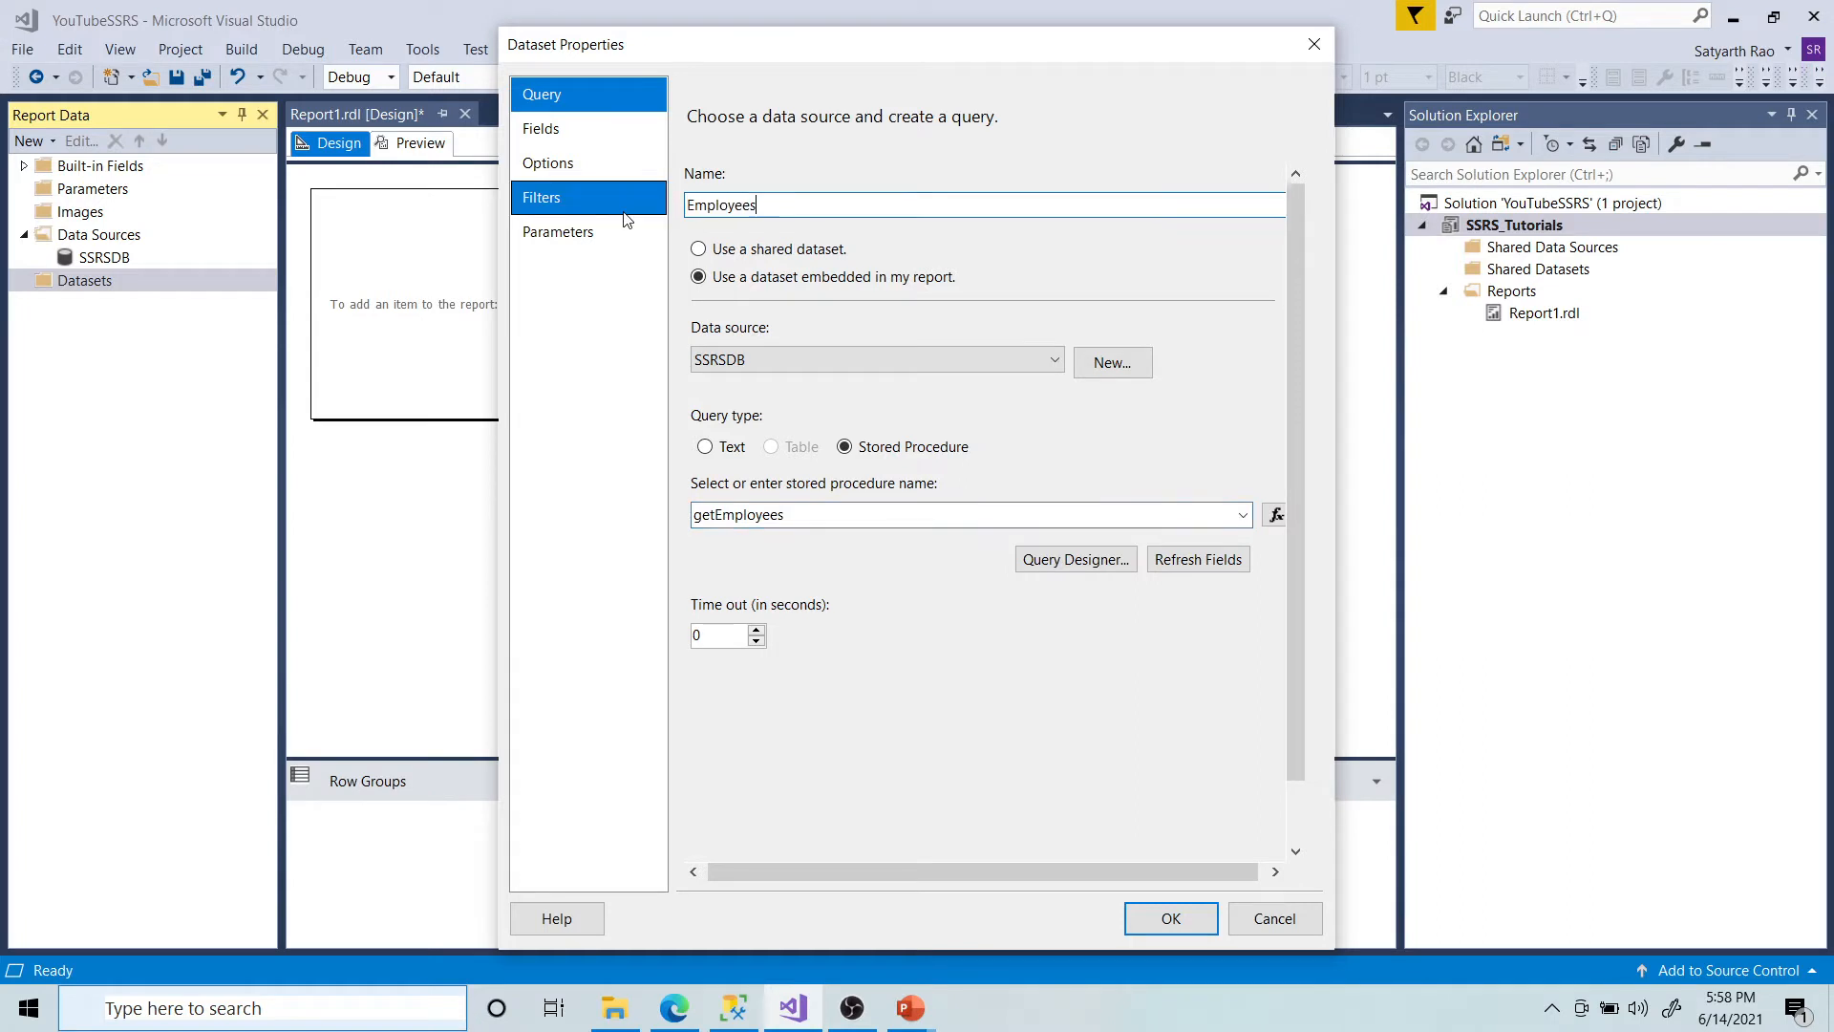
{"action": "left_click", "coordinate": [1171, 918]}
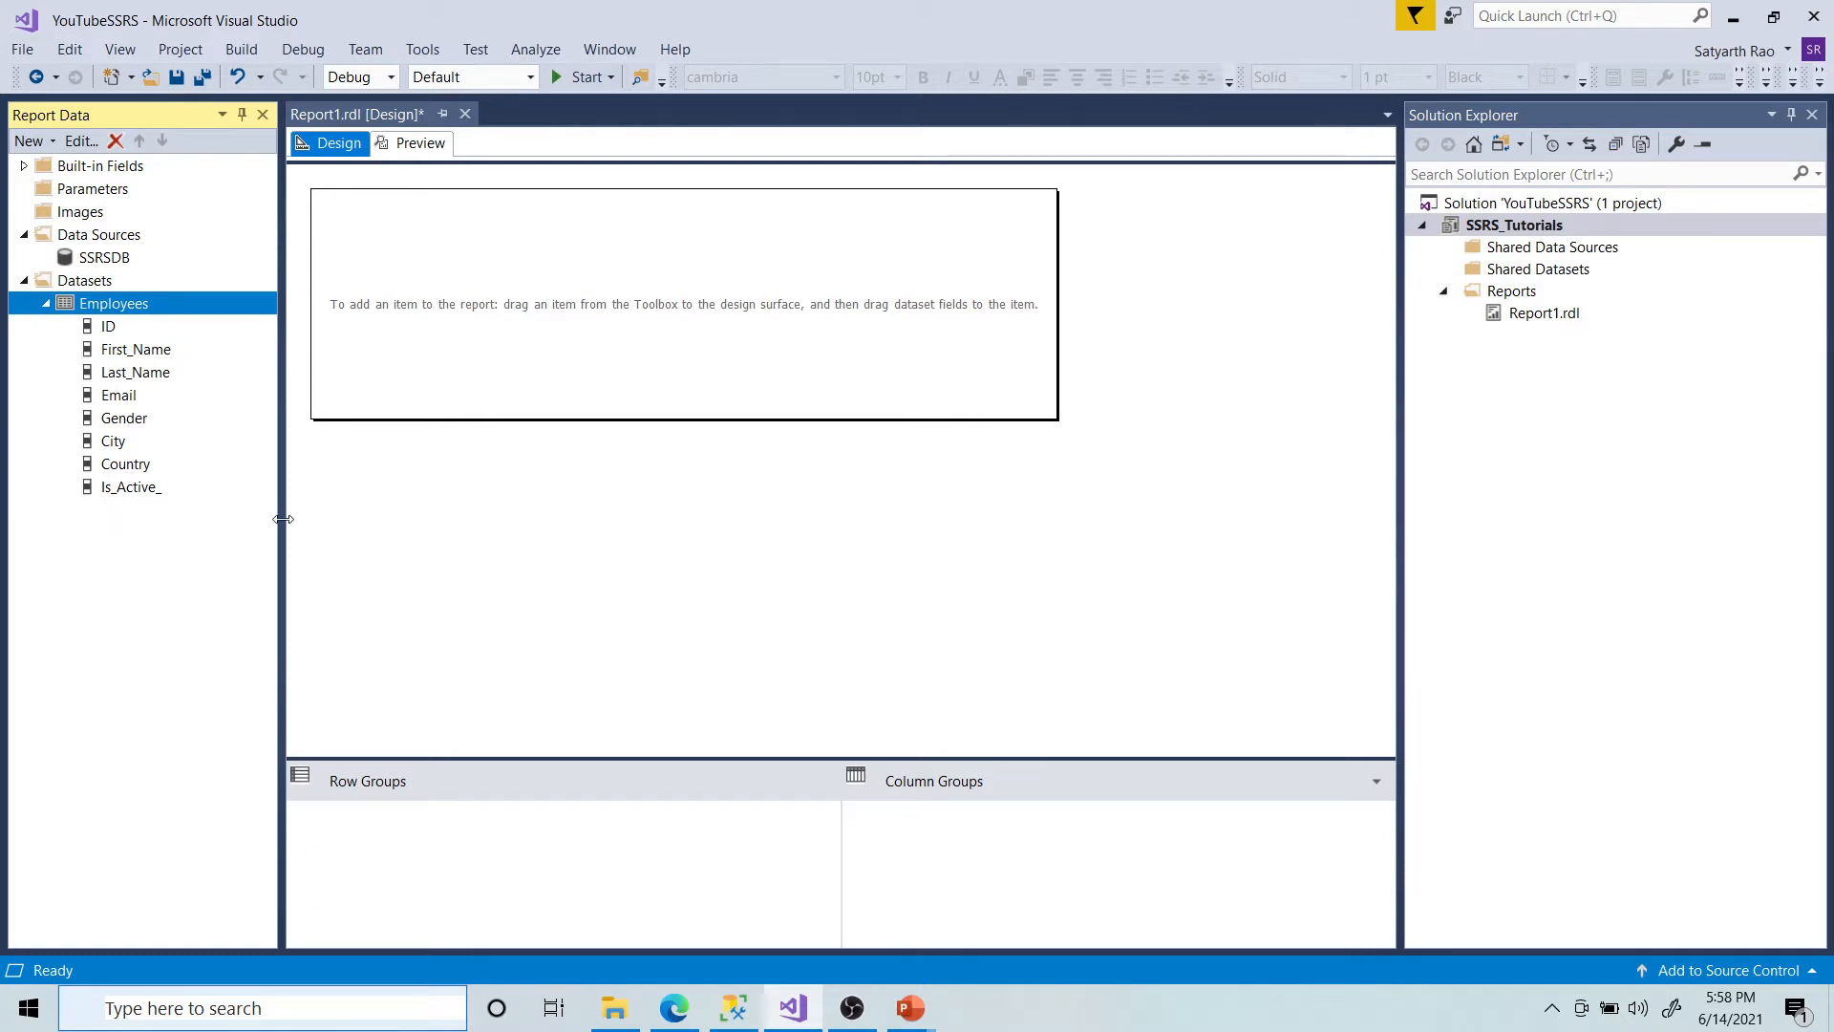
Step: Widen the report body with the Solution Explorer closed, and insert a table into it
{"action": "left_click_drag", "start_coordinate": [1056, 331], "coordinate": [1751, 371]}
{"action": "left_click", "coordinate": [1811, 116]}
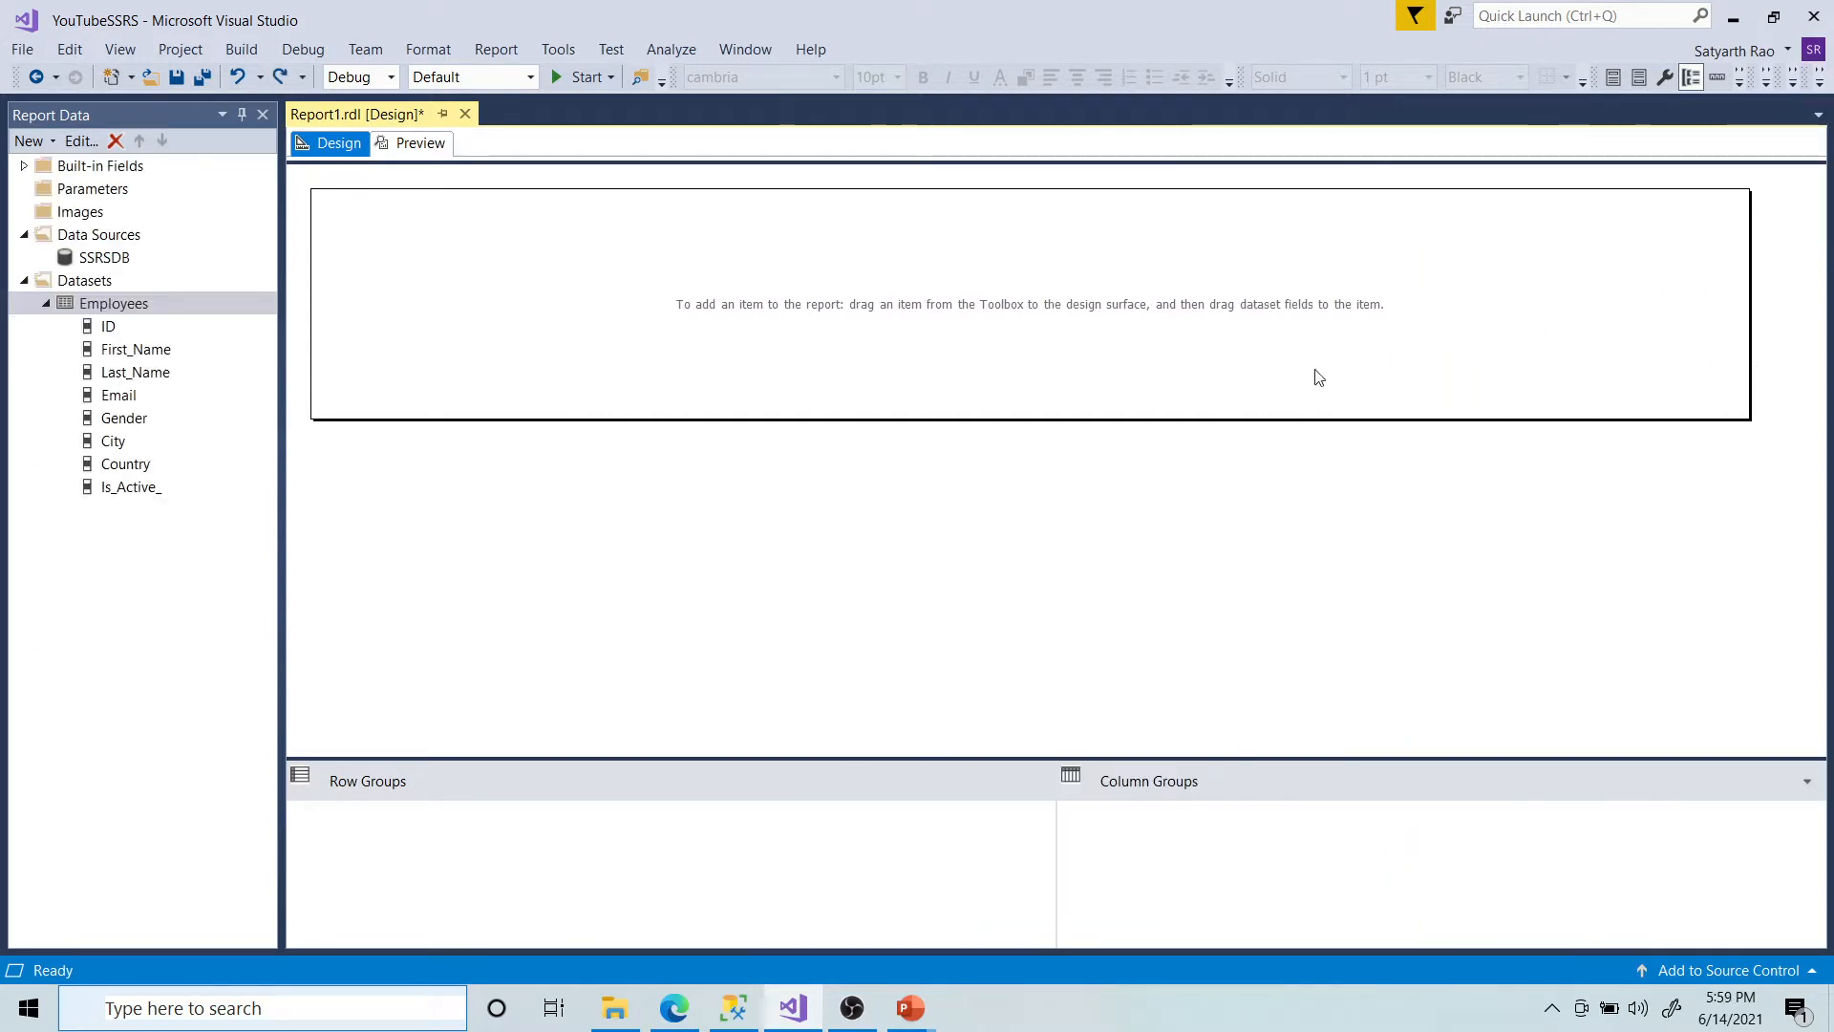
{"action": "right_click", "coordinate": [515, 279]}
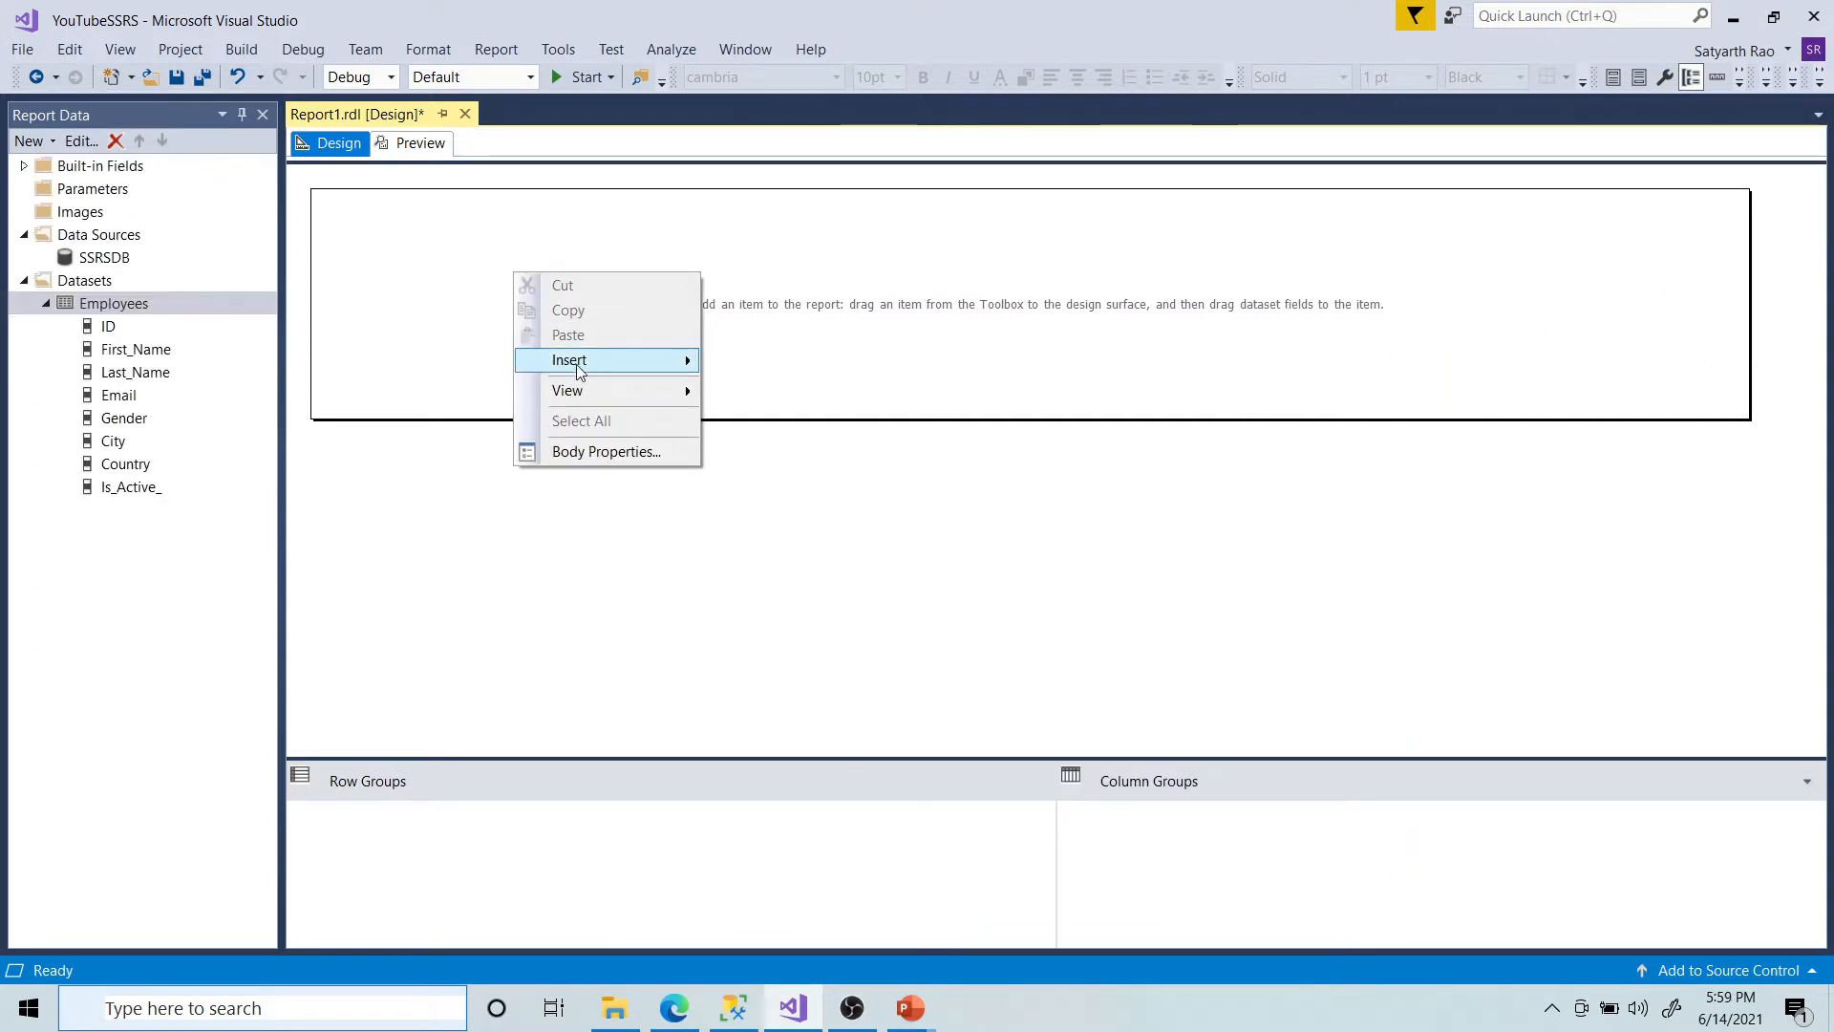
{"action": "mouse_move", "coordinate": [620, 360]}
{"action": "left_click", "coordinate": [794, 409]}
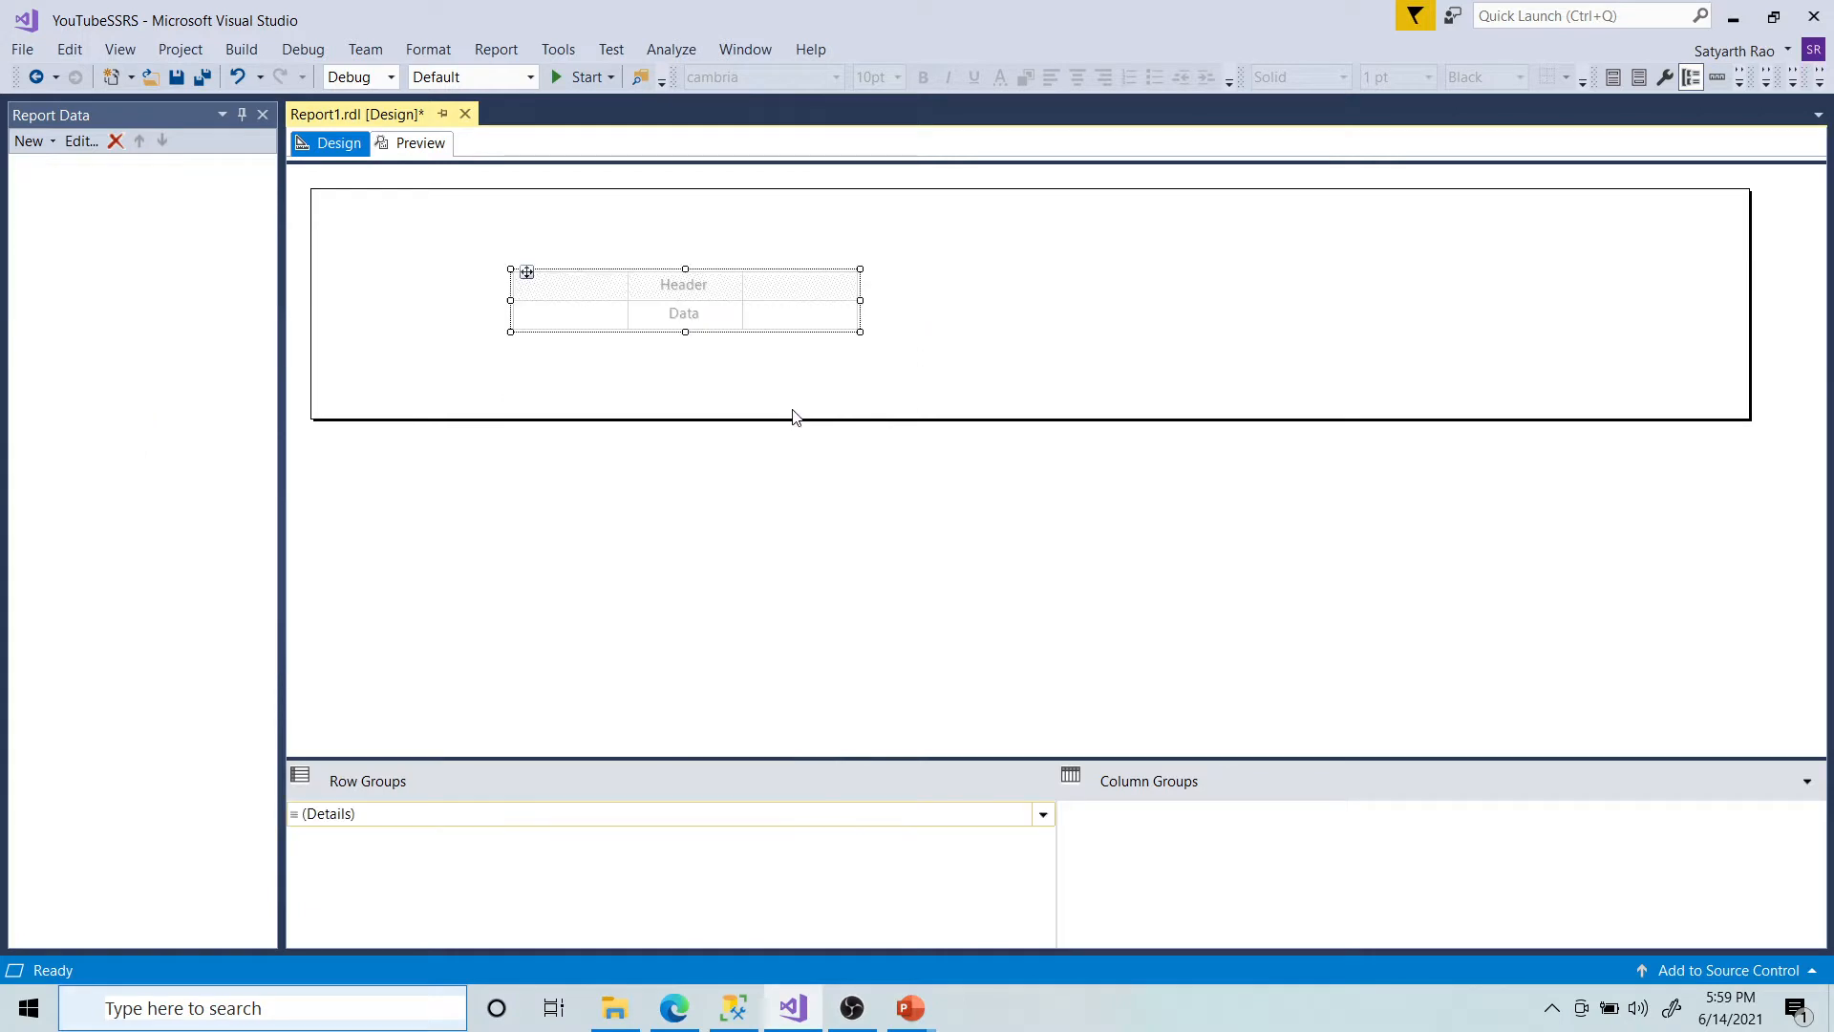
Step: Assign the ID, First_Name and Last_Name fields to the three columns of the table's data row
{"action": "left_click", "coordinate": [618, 310]}
{"action": "left_click", "coordinate": [642, 330]}
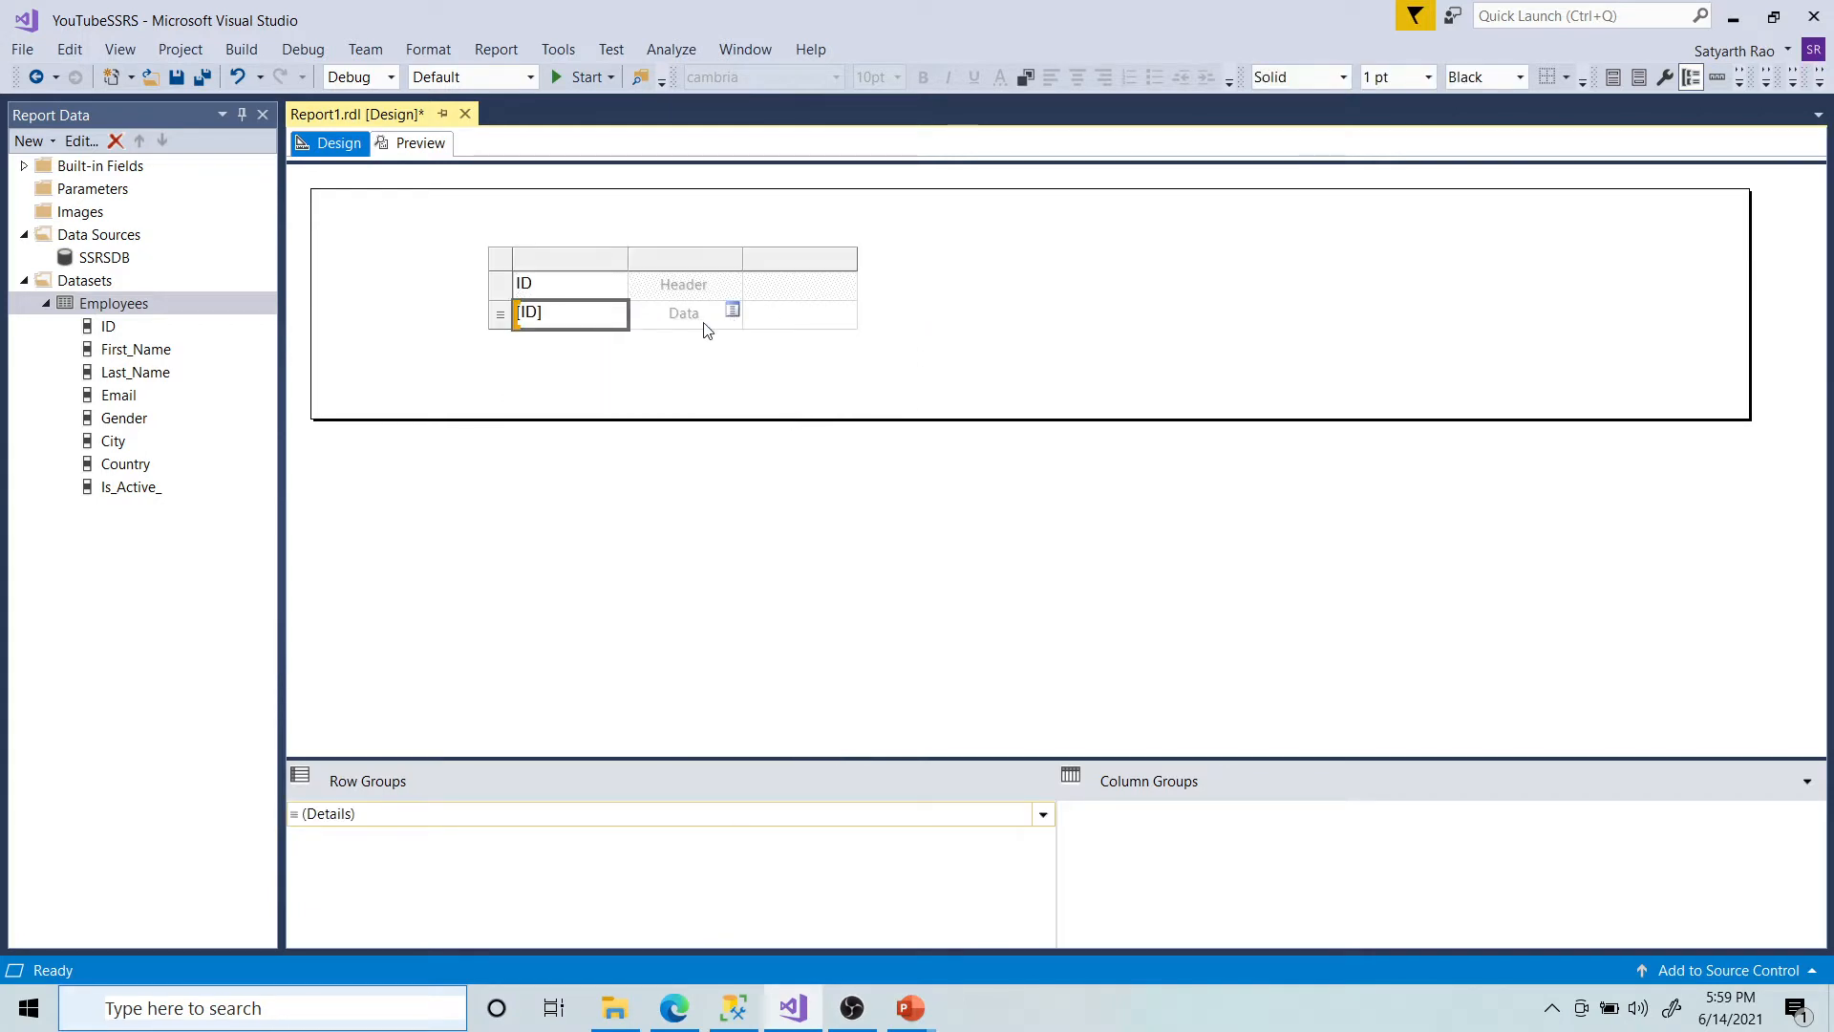
{"action": "left_click", "coordinate": [732, 311]}
{"action": "left_click", "coordinate": [760, 356]}
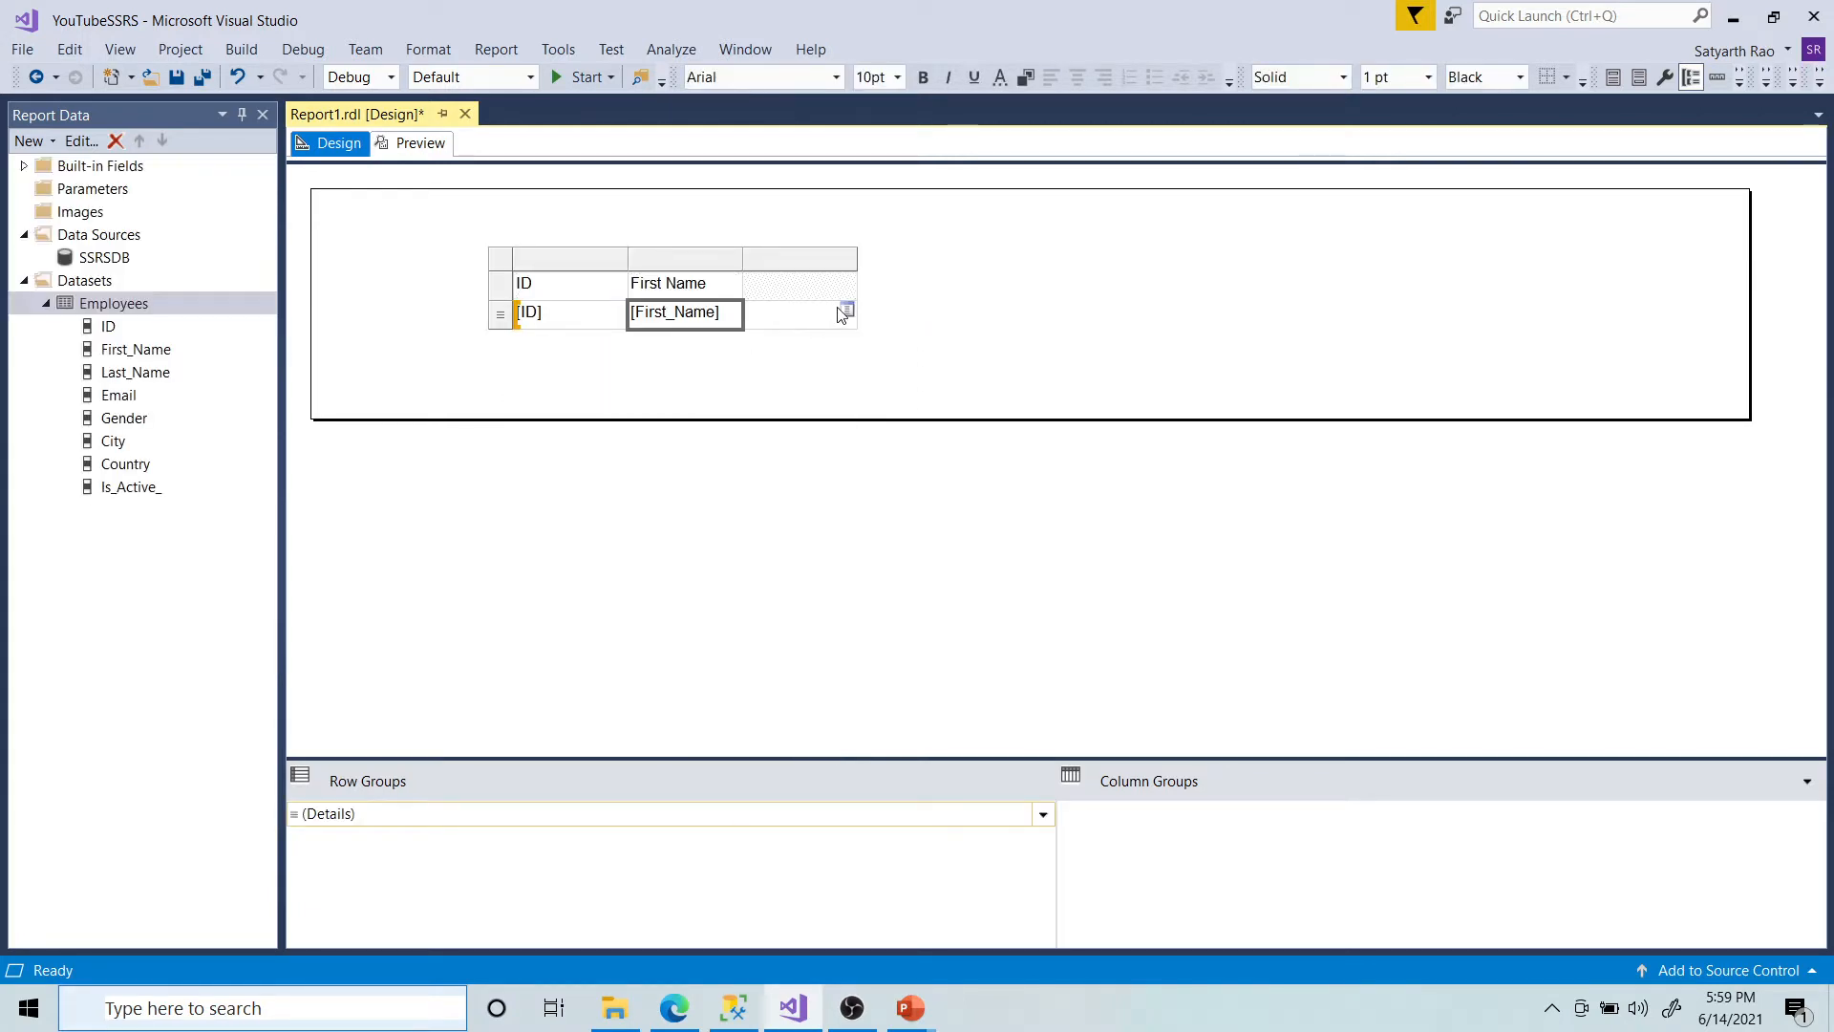
{"action": "left_click", "coordinate": [841, 316]}
{"action": "left_click", "coordinate": [845, 311]}
{"action": "left_click", "coordinate": [854, 381]}
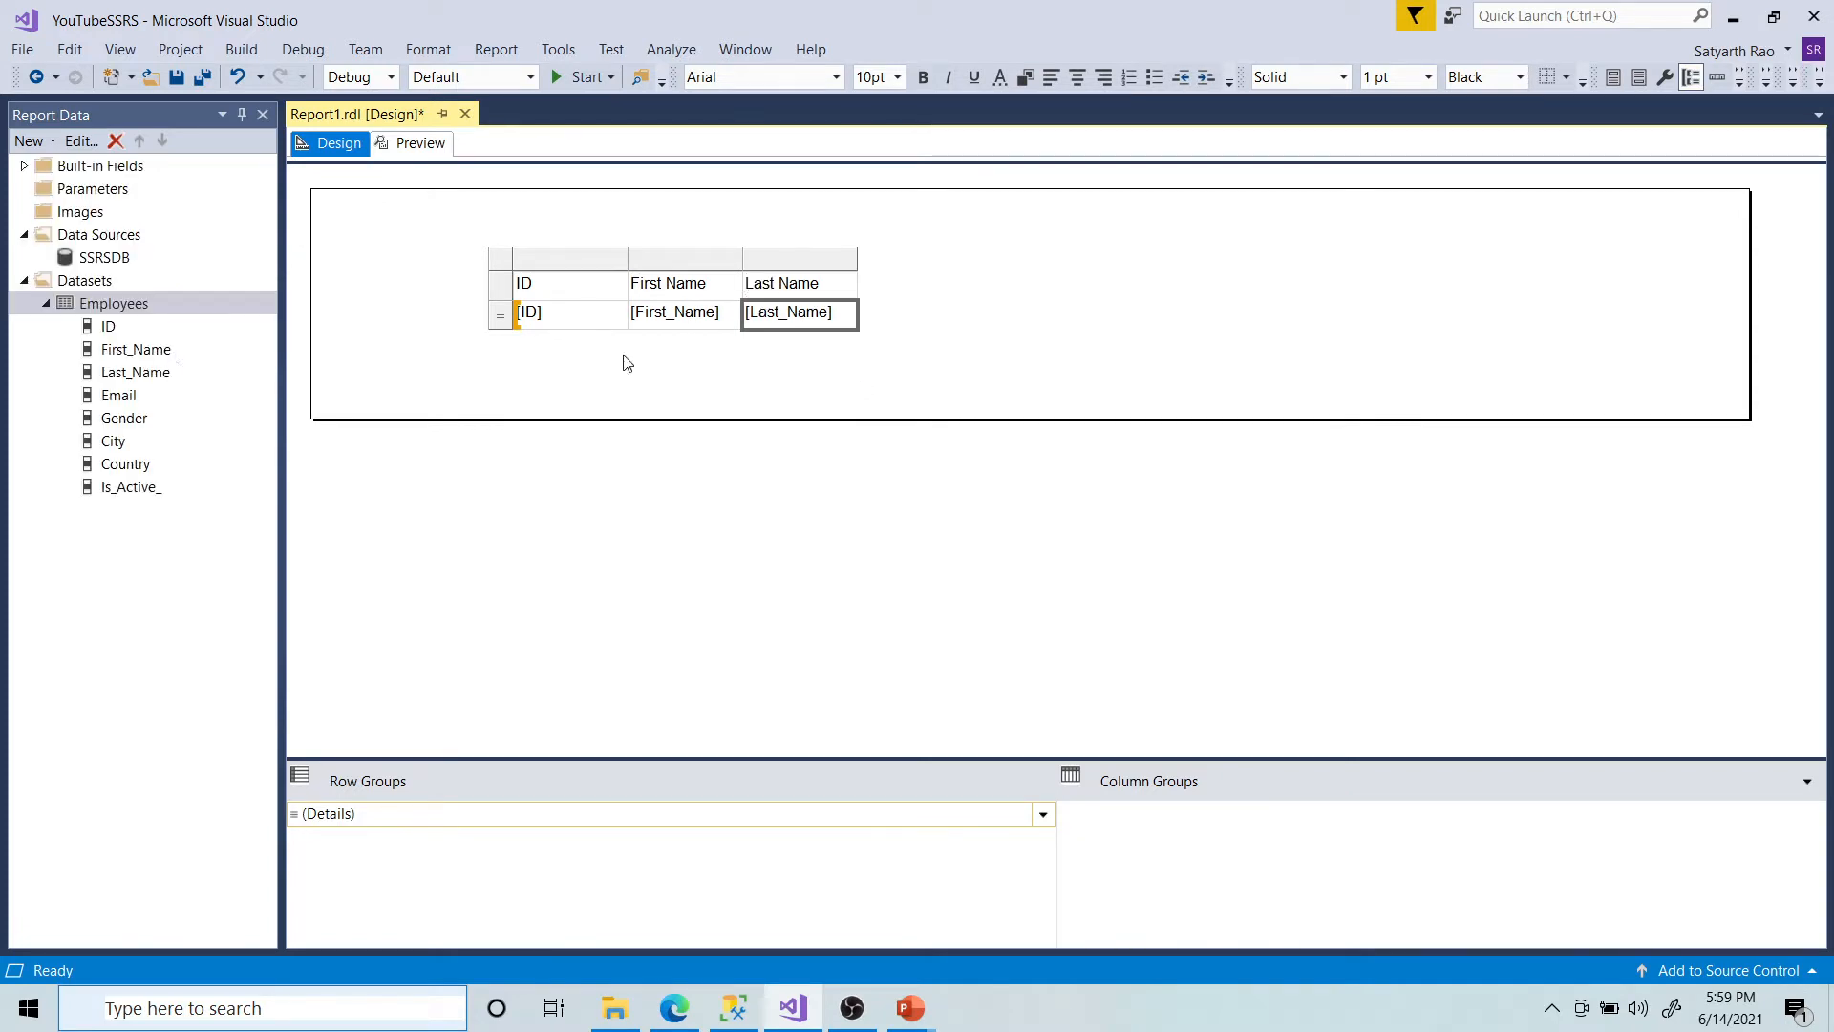
Step: Add the Email, Gender, City, Country and Is_Active_ fields as further columns after Last Name
{"action": "left_click_drag", "start_coordinate": [102, 399], "coordinate": [860, 286]}
{"action": "left_click_drag", "start_coordinate": [125, 417], "coordinate": [1087, 329]}
{"action": "left_click_drag", "start_coordinate": [125, 463], "coordinate": [1315, 326]}
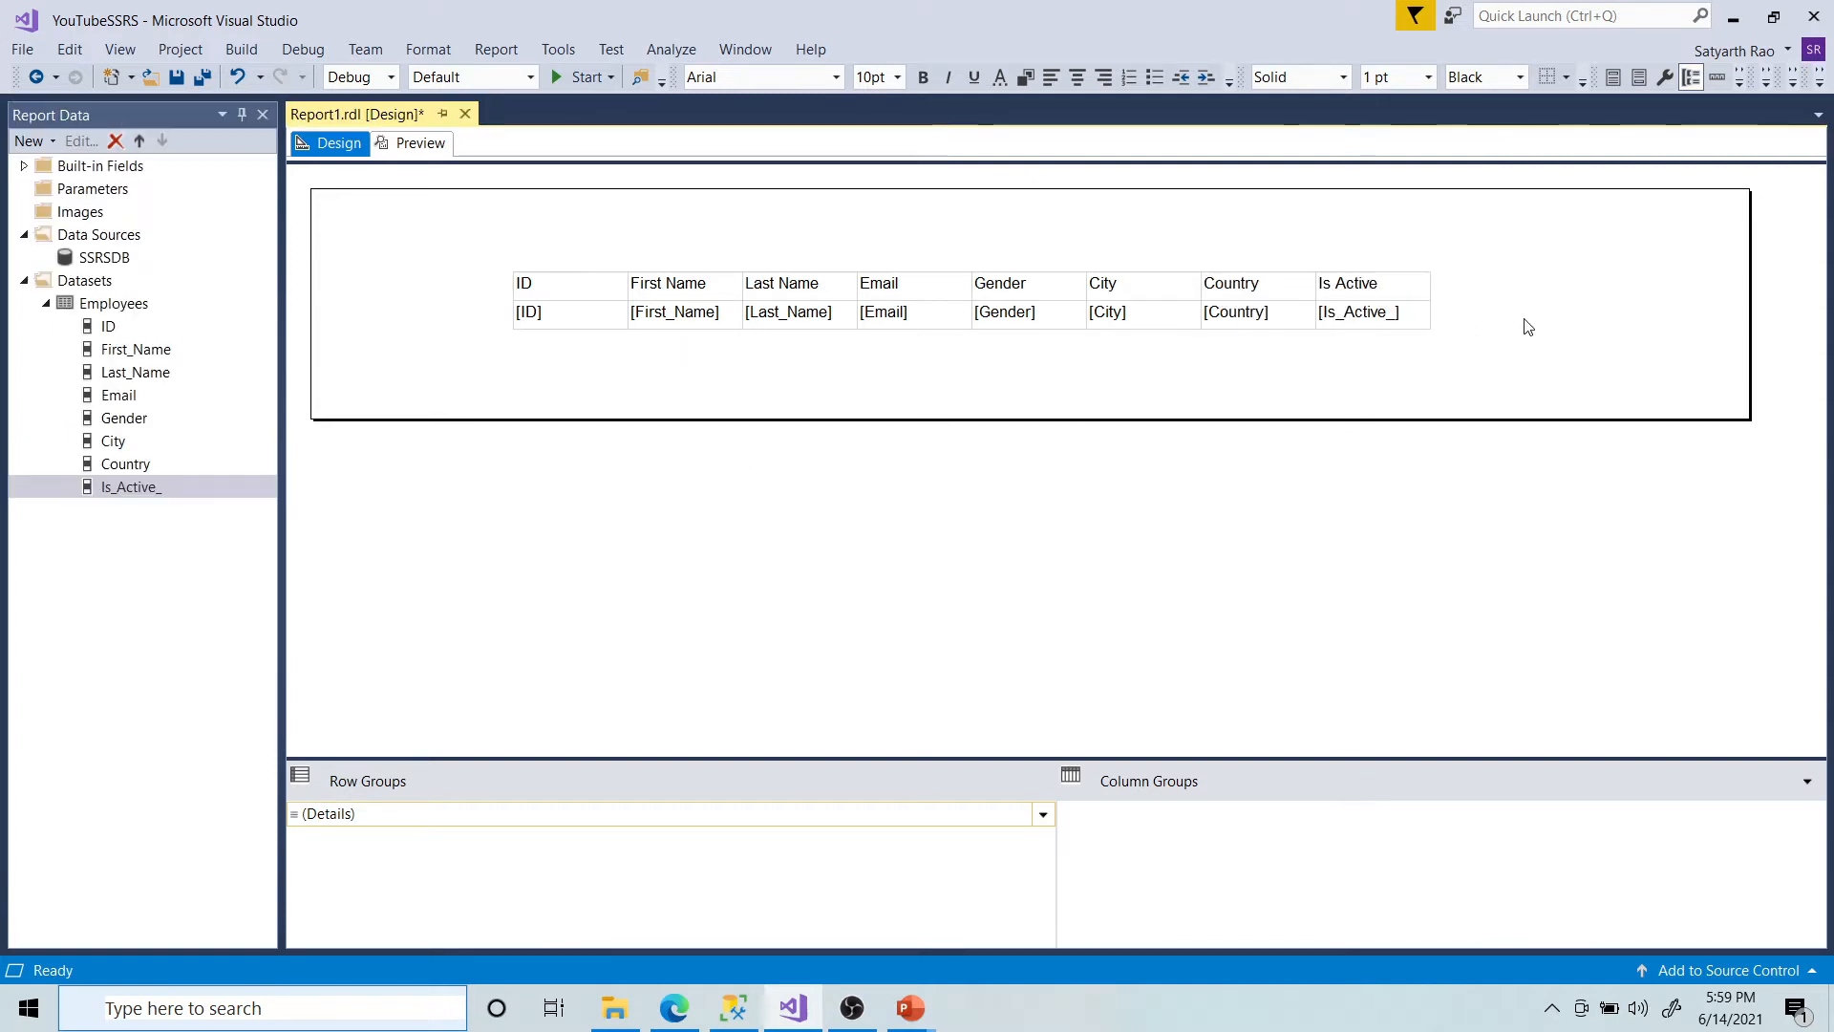
Step: Widen the Email, City and Country columns and extend the report body's width to fit the table
{"action": "left_click", "coordinate": [941, 297]}
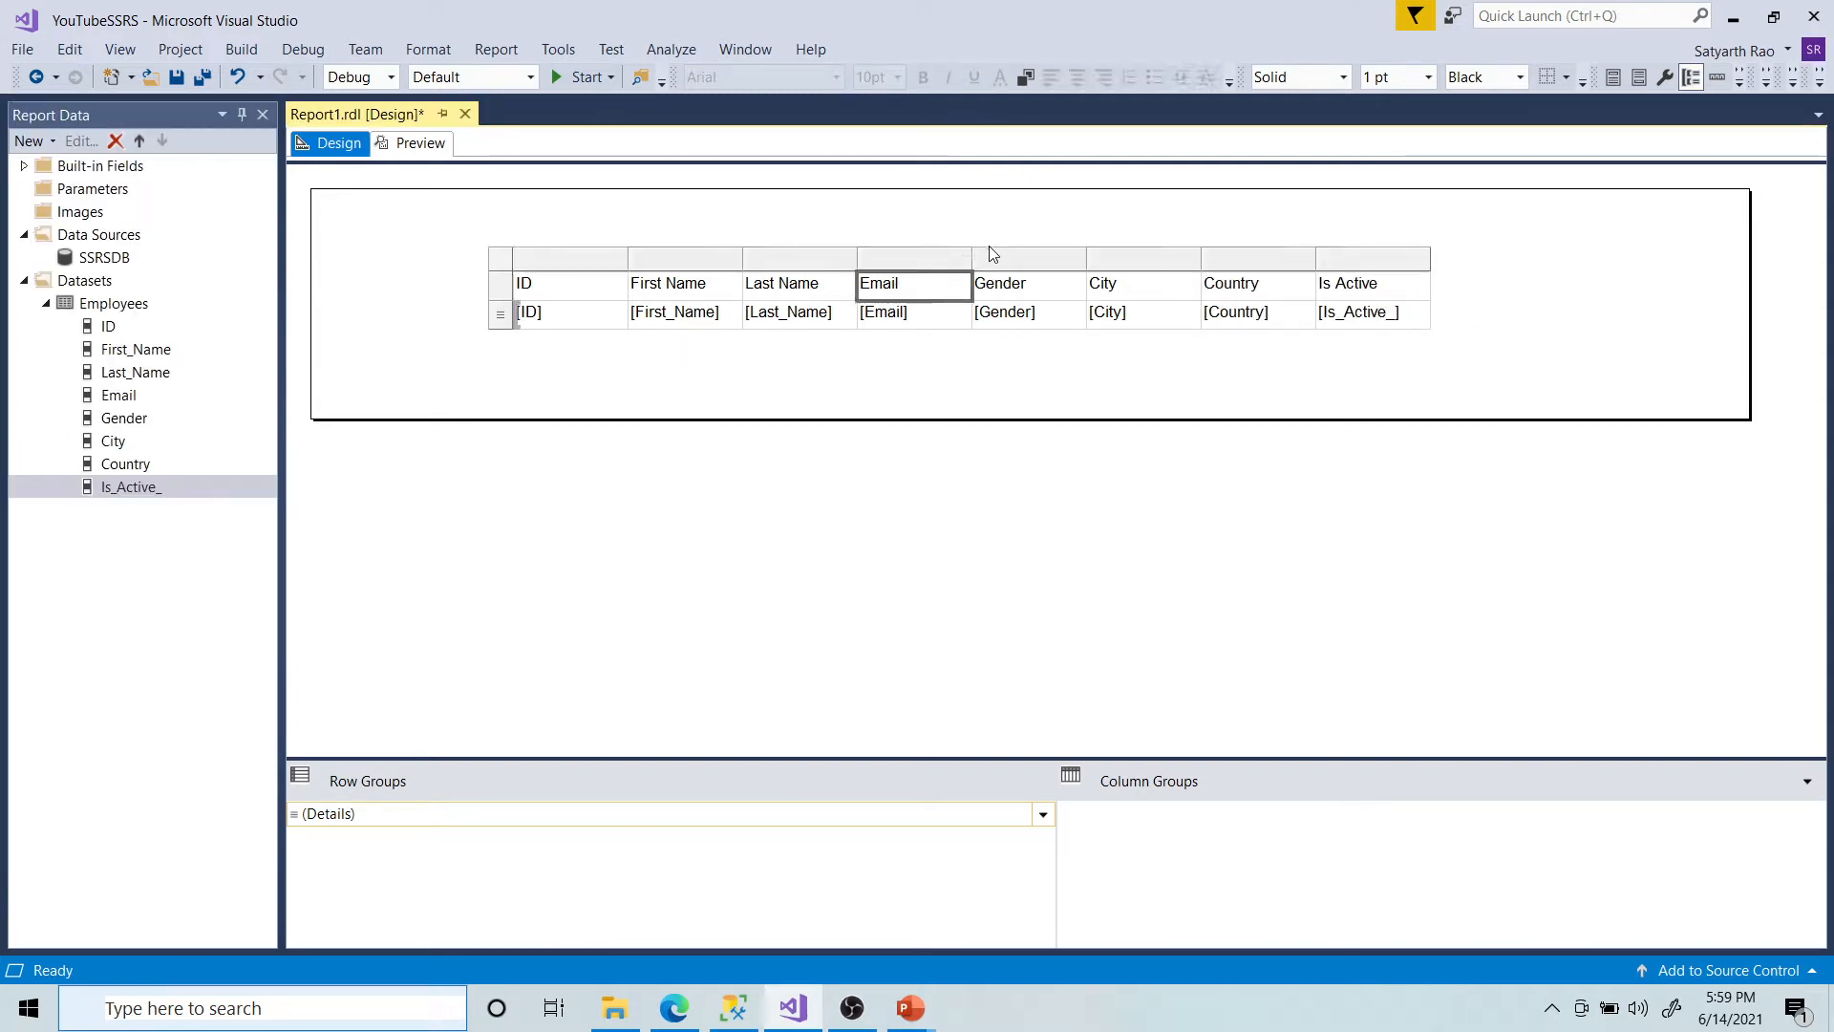
{"action": "left_click_drag", "start_coordinate": [971, 258], "coordinate": [1114, 258]}
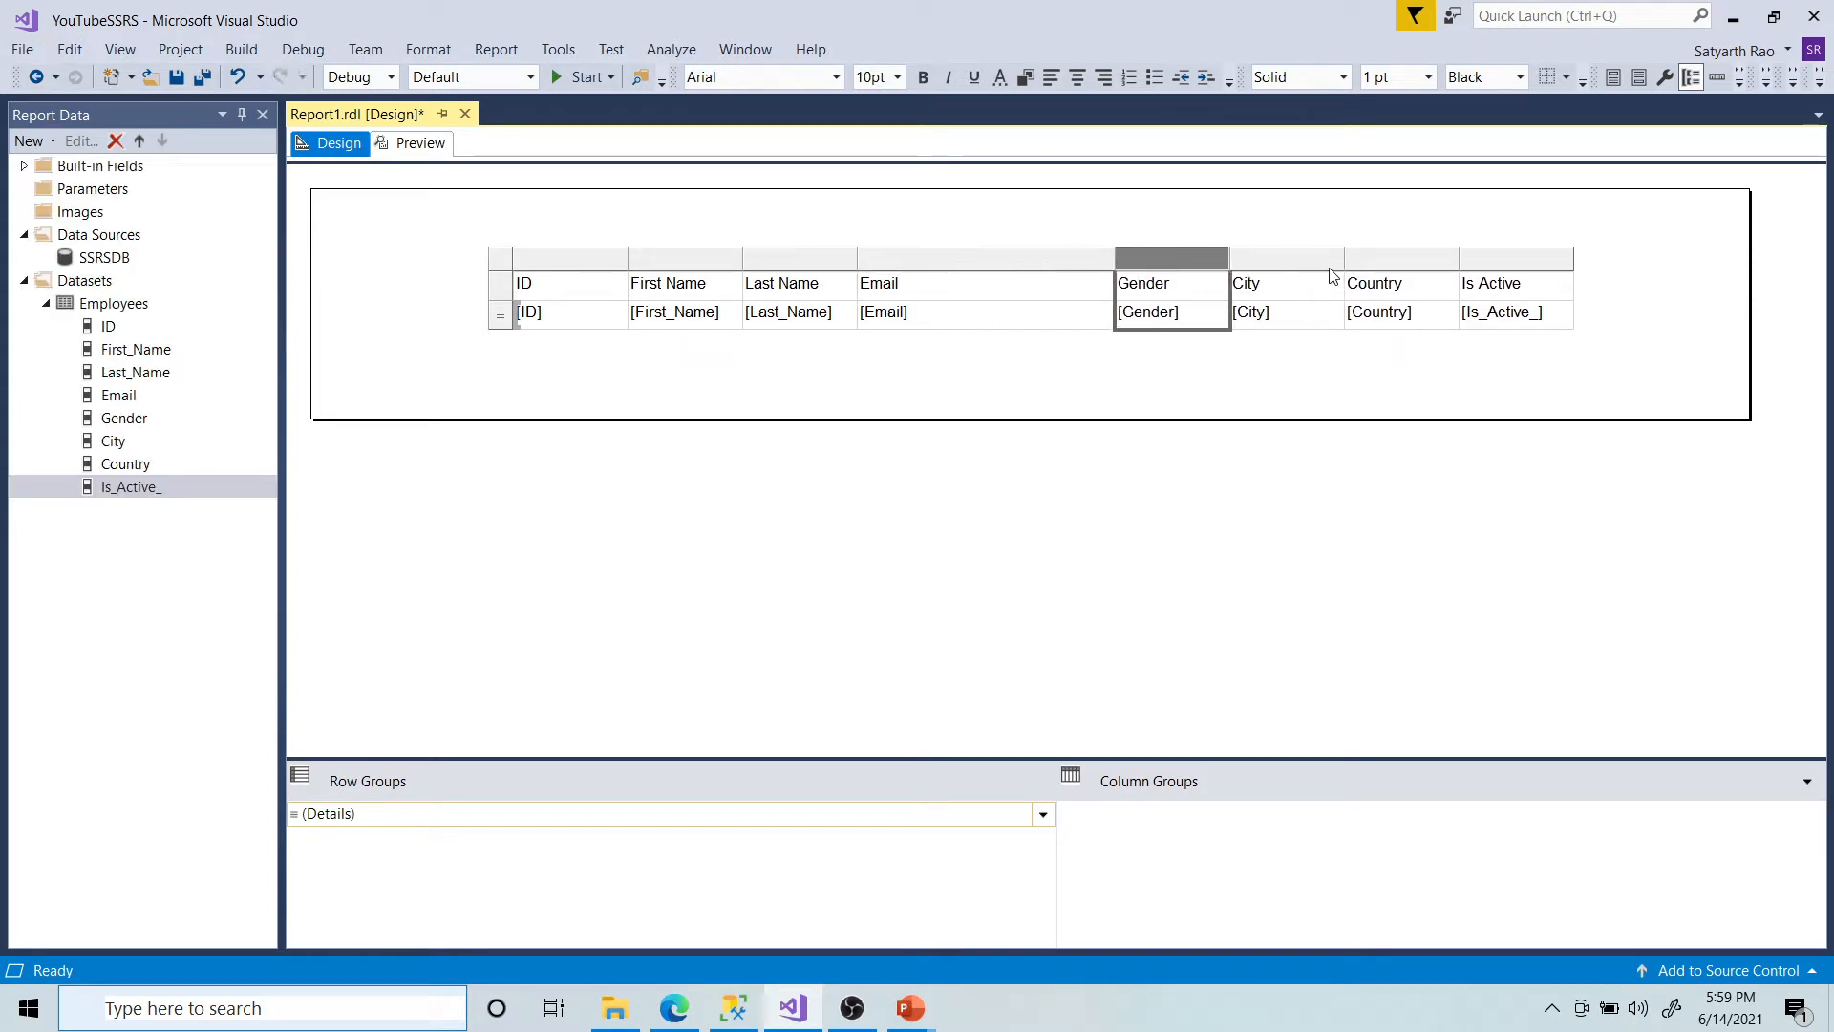
{"action": "left_click_drag", "start_coordinate": [1344, 259], "coordinate": [1430, 260]}
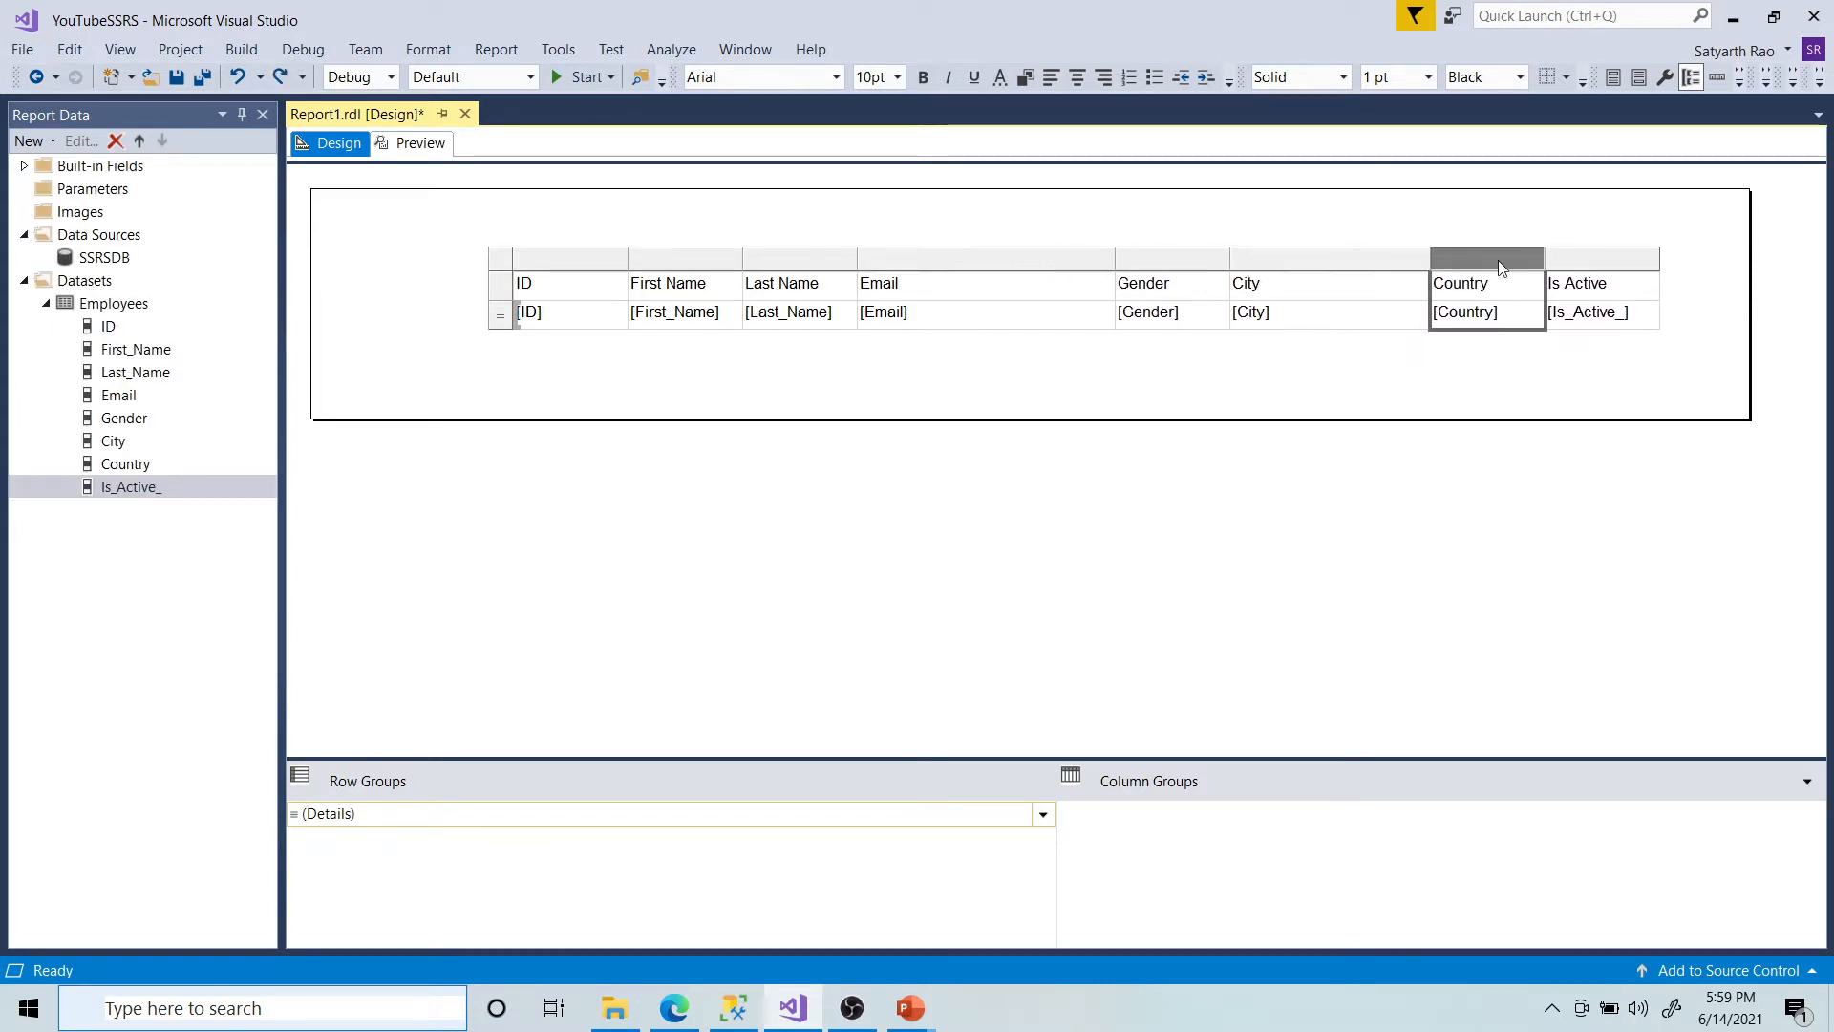
{"action": "left_click_drag", "start_coordinate": [1542, 260], "coordinate": [1634, 260]}
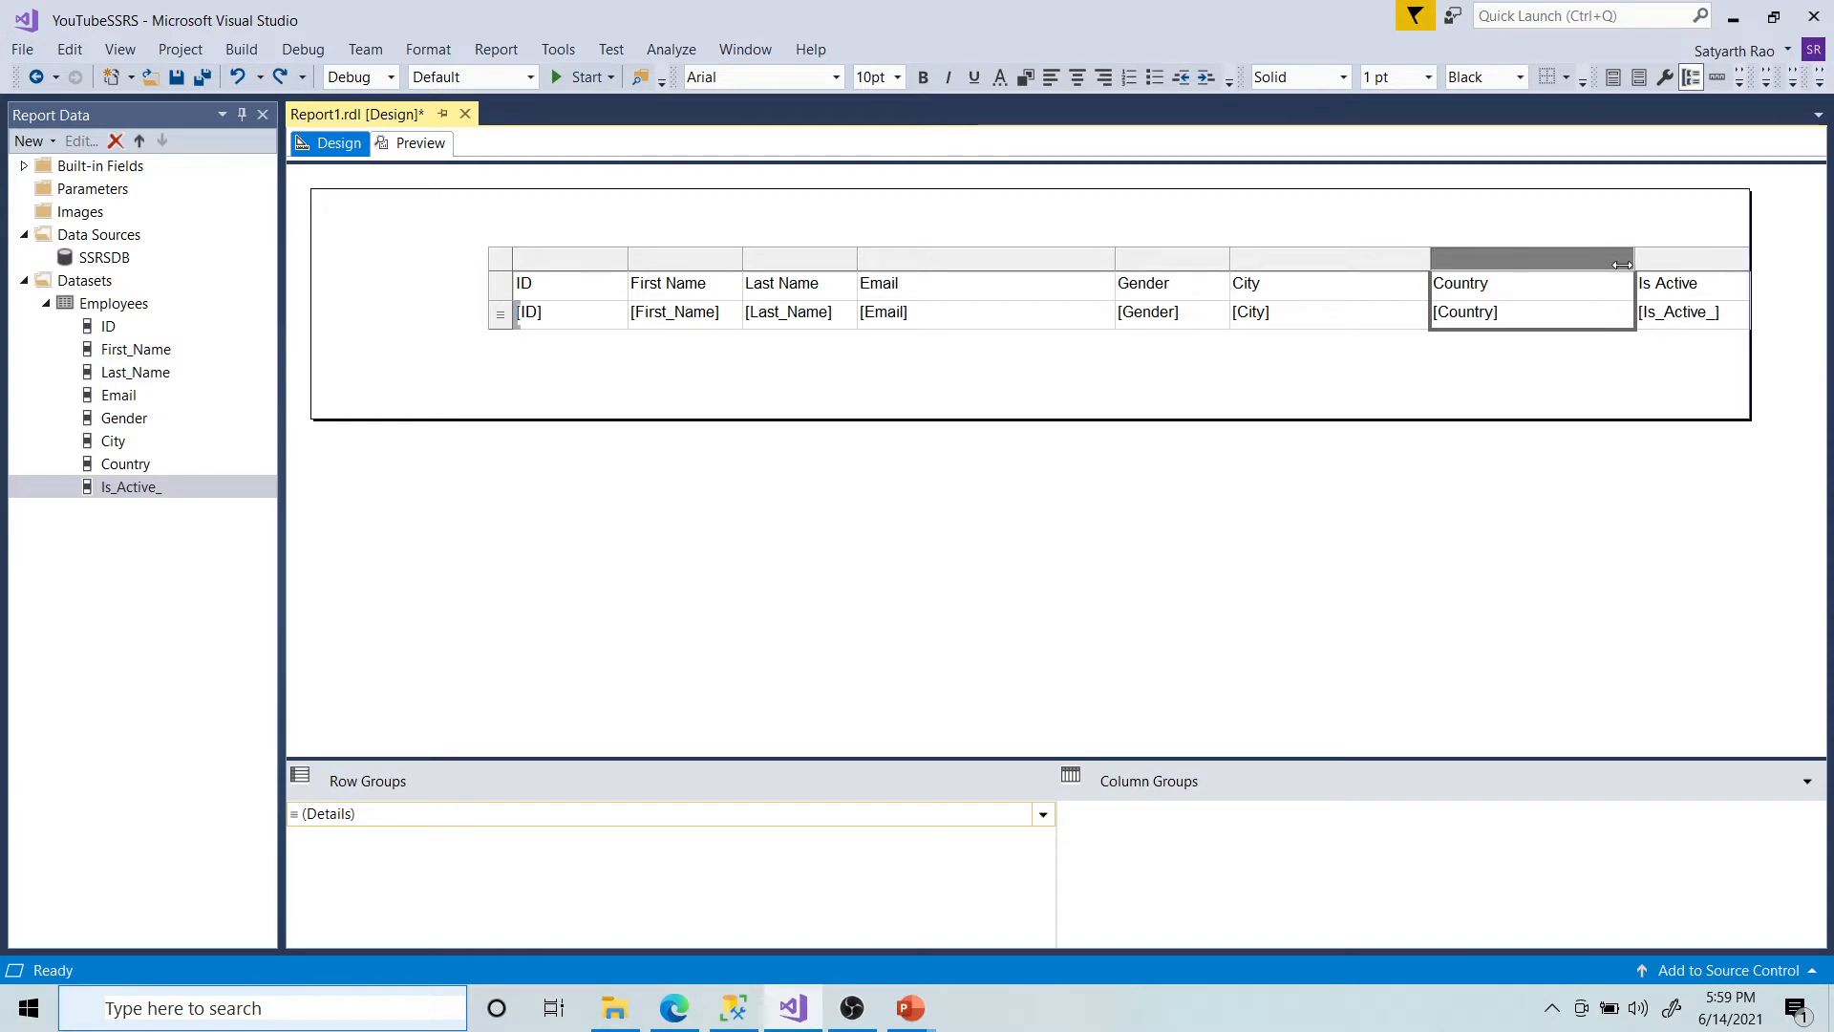
{"action": "left_click_drag", "start_coordinate": [1747, 382], "coordinate": [1810, 383]}
Step: Widen the table's Email column a little further
{"action": "left_click", "coordinate": [1055, 260]}
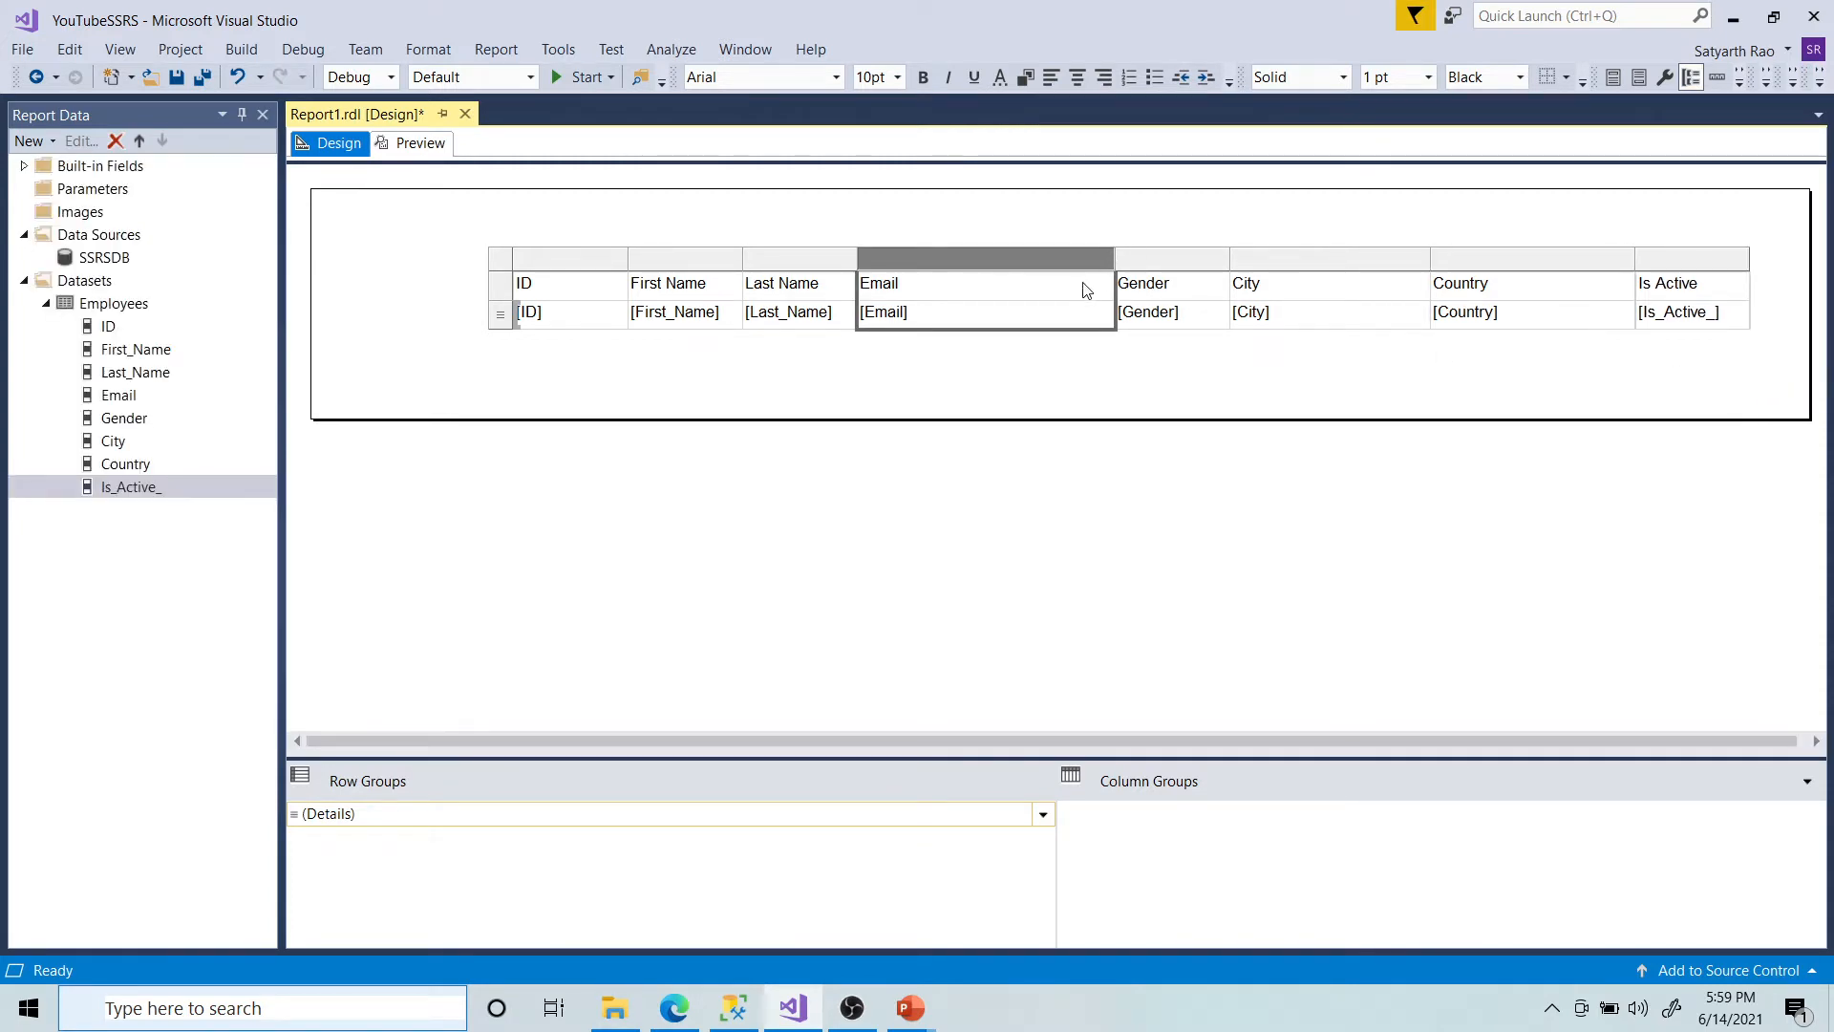
{"action": "left_click", "coordinate": [1116, 196]}
{"action": "left_click", "coordinate": [1068, 298]}
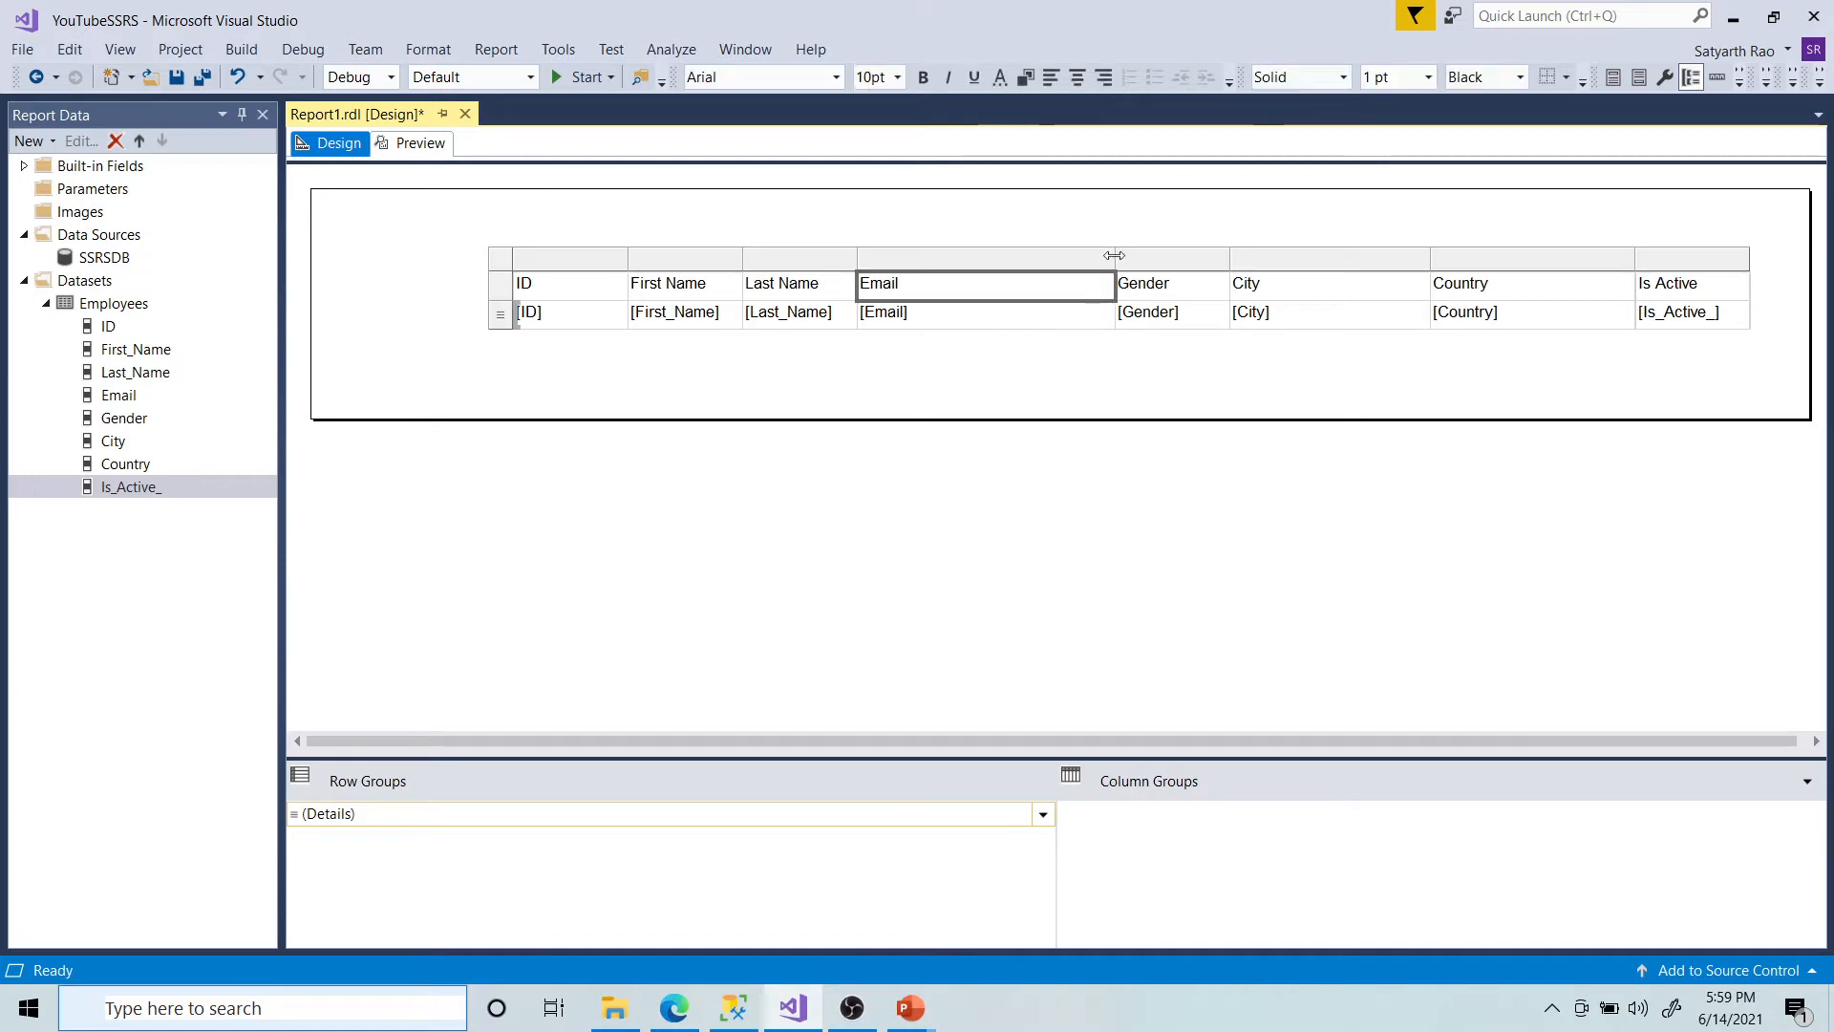
{"action": "left_click_drag", "start_coordinate": [1116, 253], "coordinate": [1151, 251]}
{"action": "left_click", "coordinate": [921, 207]}
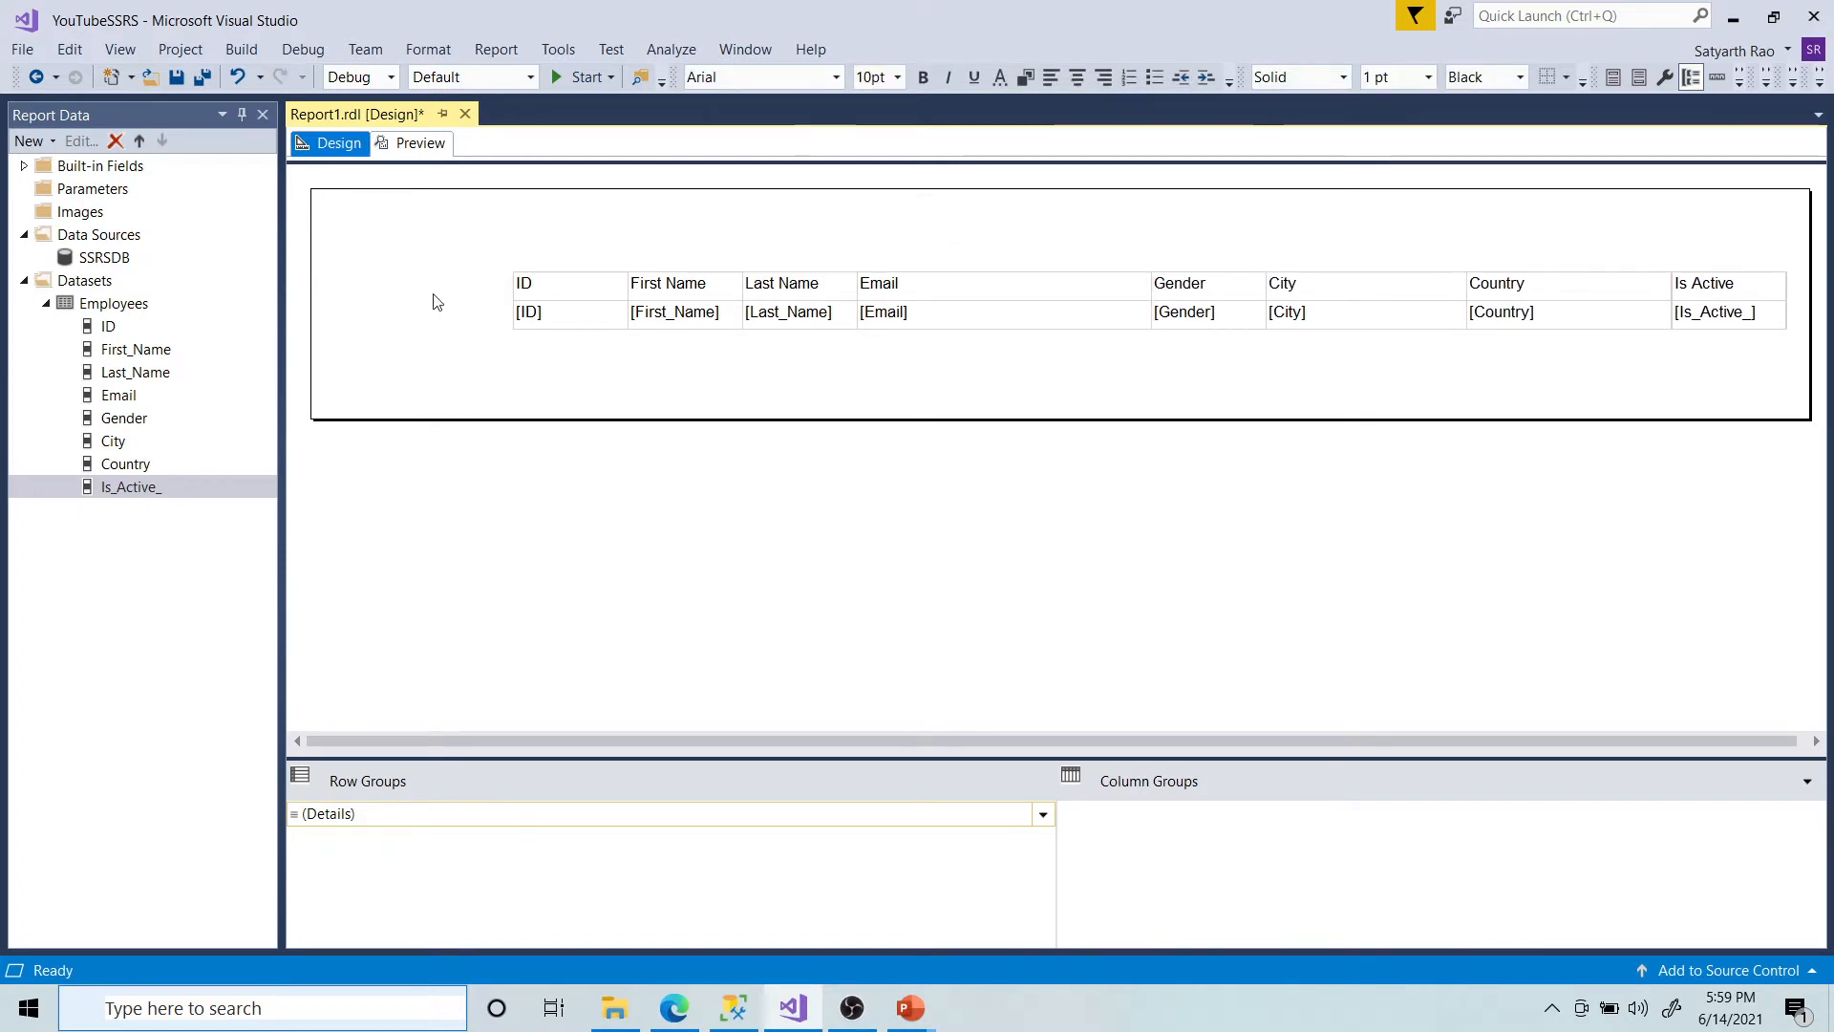
Step: Move the whole table left and slightly up within the report body
{"action": "left_click", "coordinate": [526, 285]}
{"action": "left_click", "coordinate": [521, 272]}
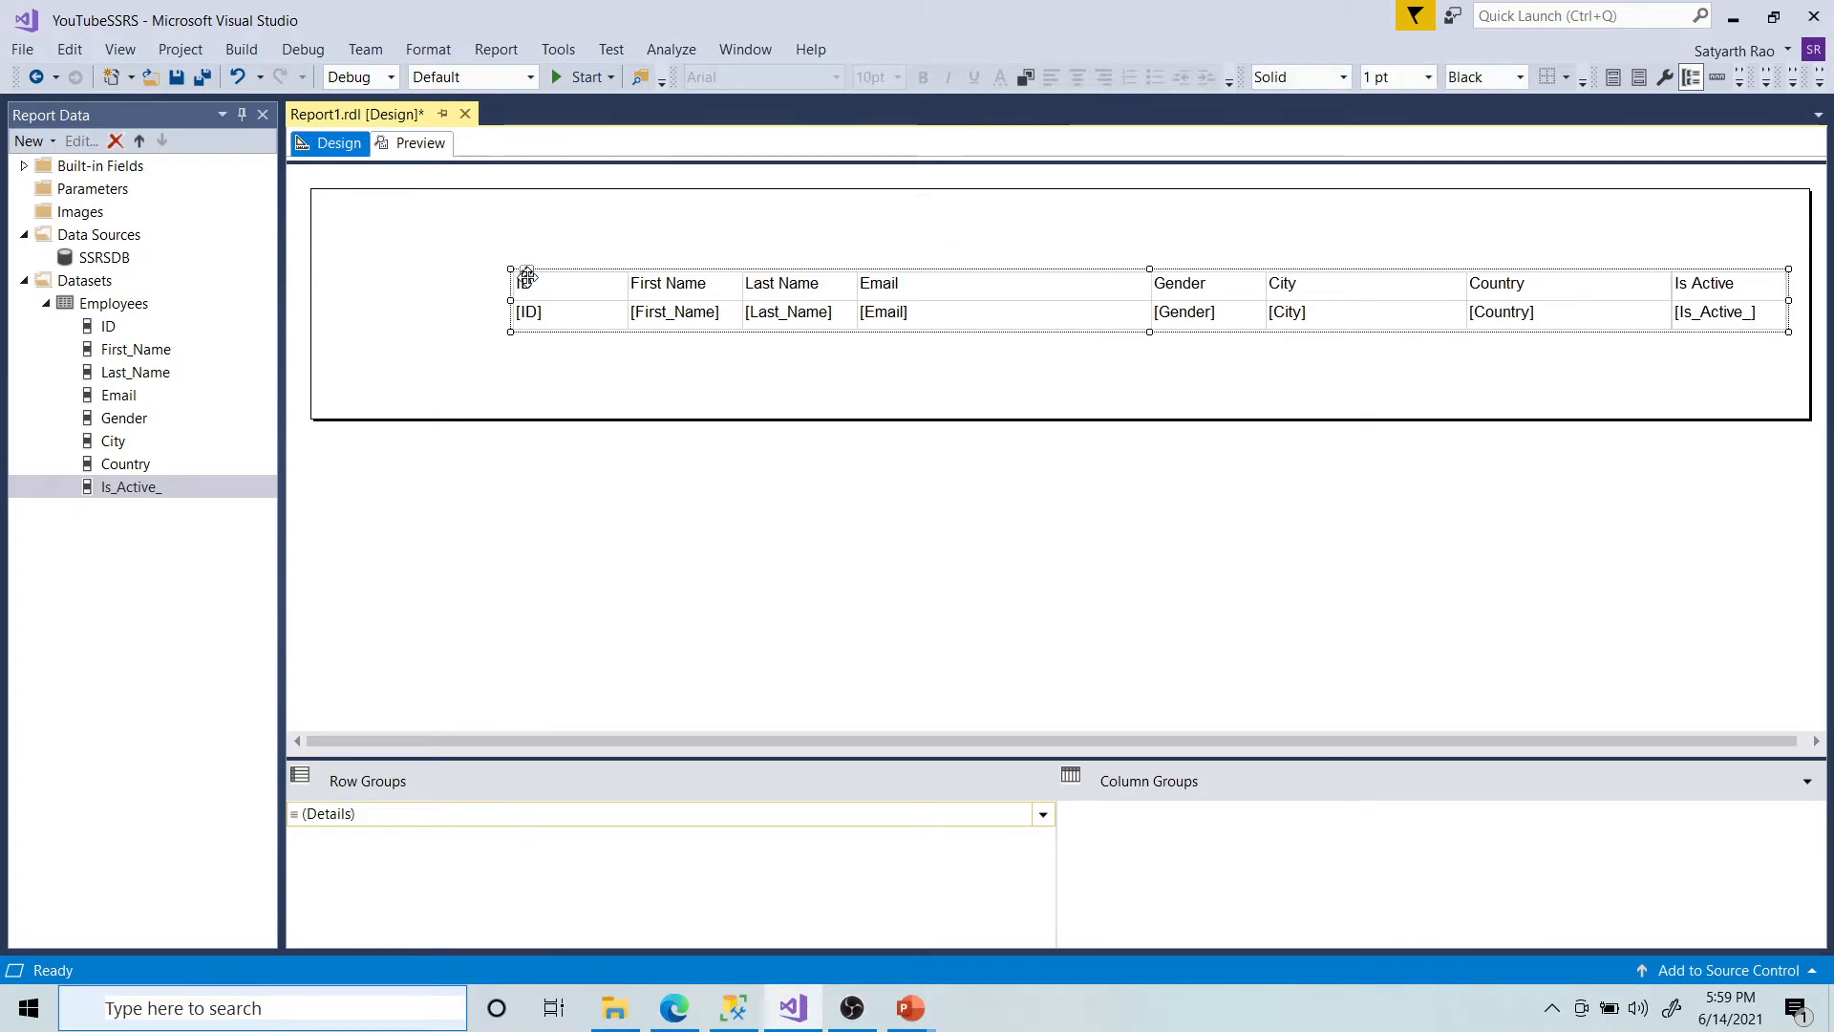
{"action": "left_click_drag", "start_coordinate": [526, 276], "coordinate": [421, 263]}
Step: Center the text of the employee table's header row and details row
{"action": "left_click", "coordinate": [416, 277]}
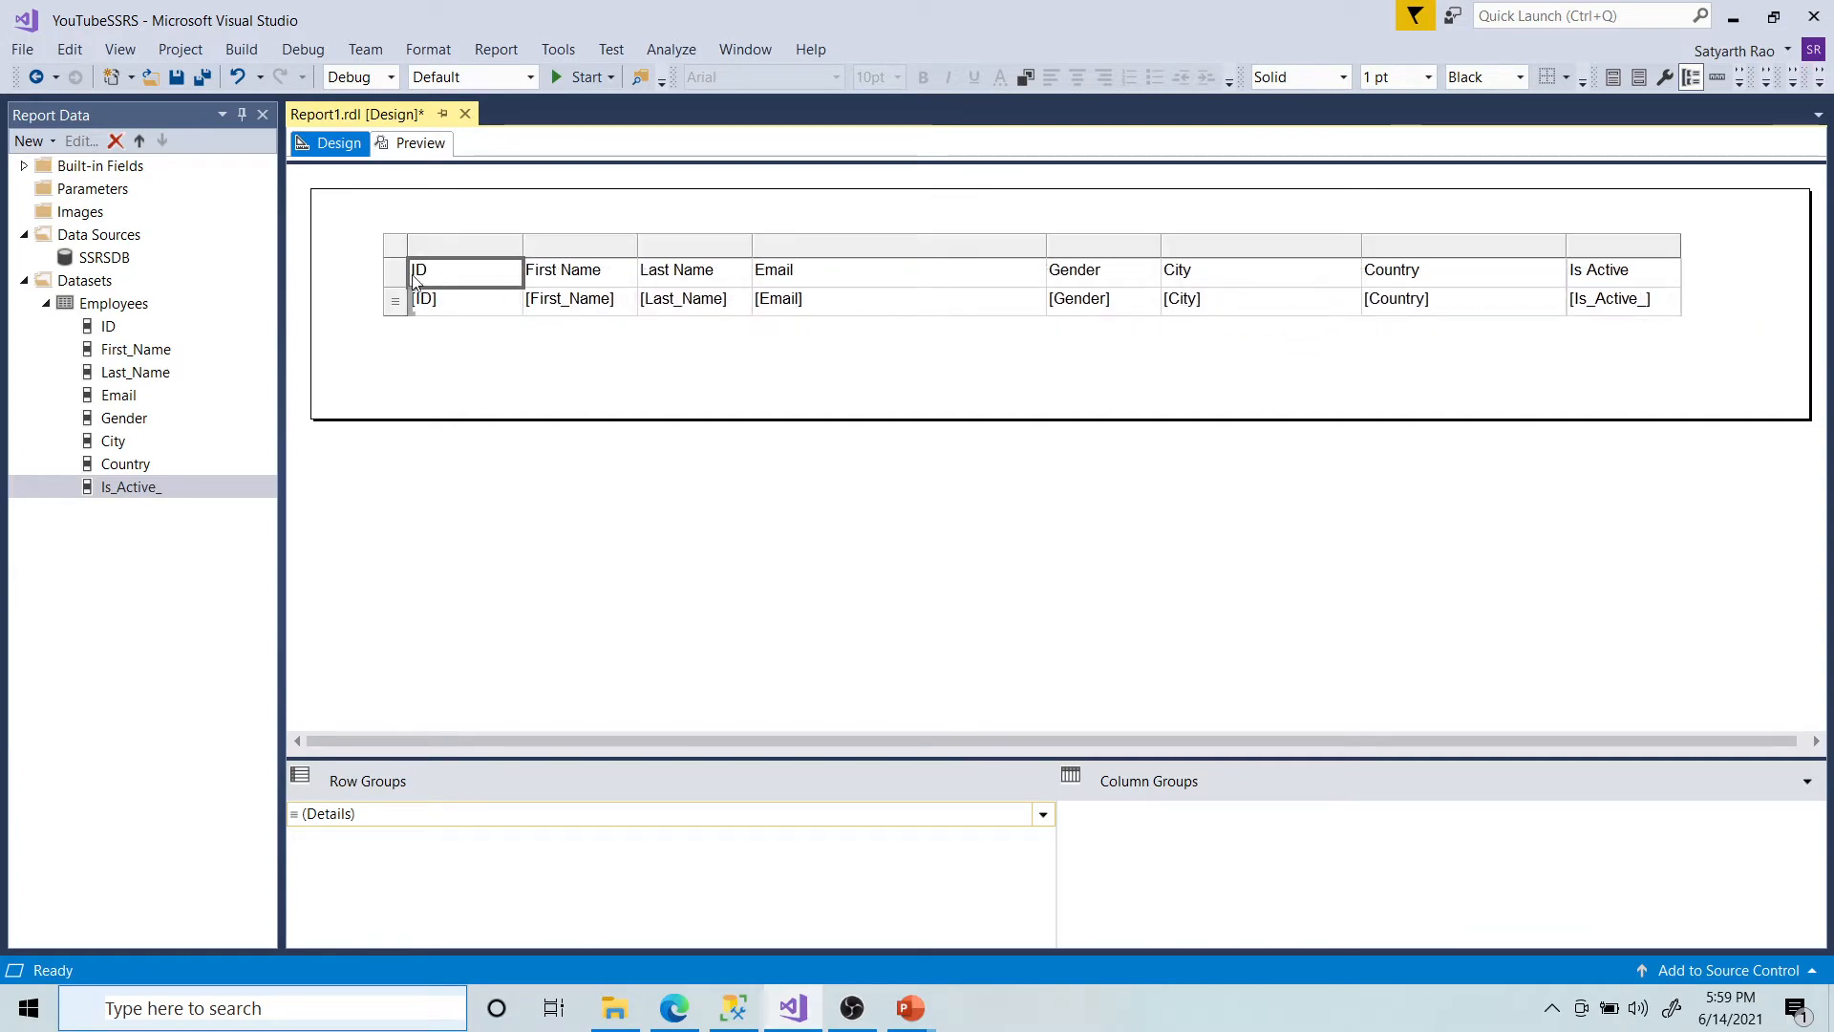
{"action": "left_click", "coordinate": [394, 272]}
{"action": "left_click", "coordinate": [1076, 76]}
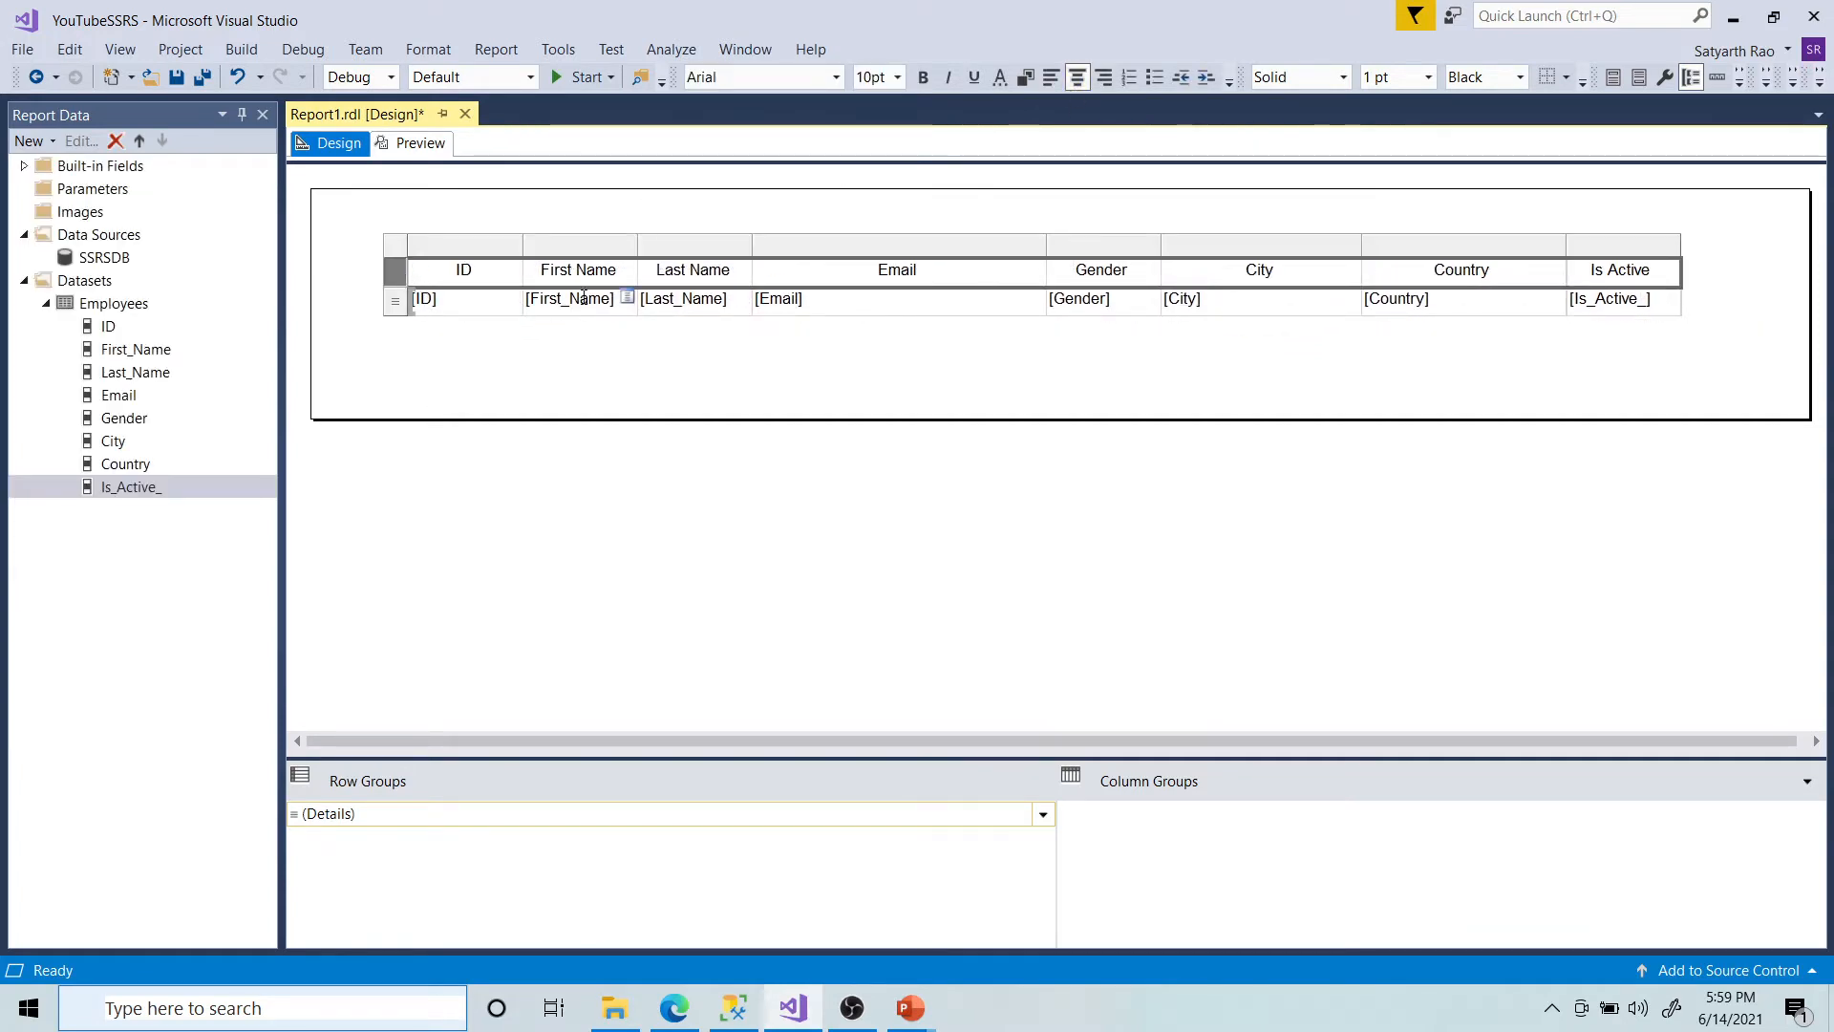
{"action": "left_click", "coordinate": [396, 308]}
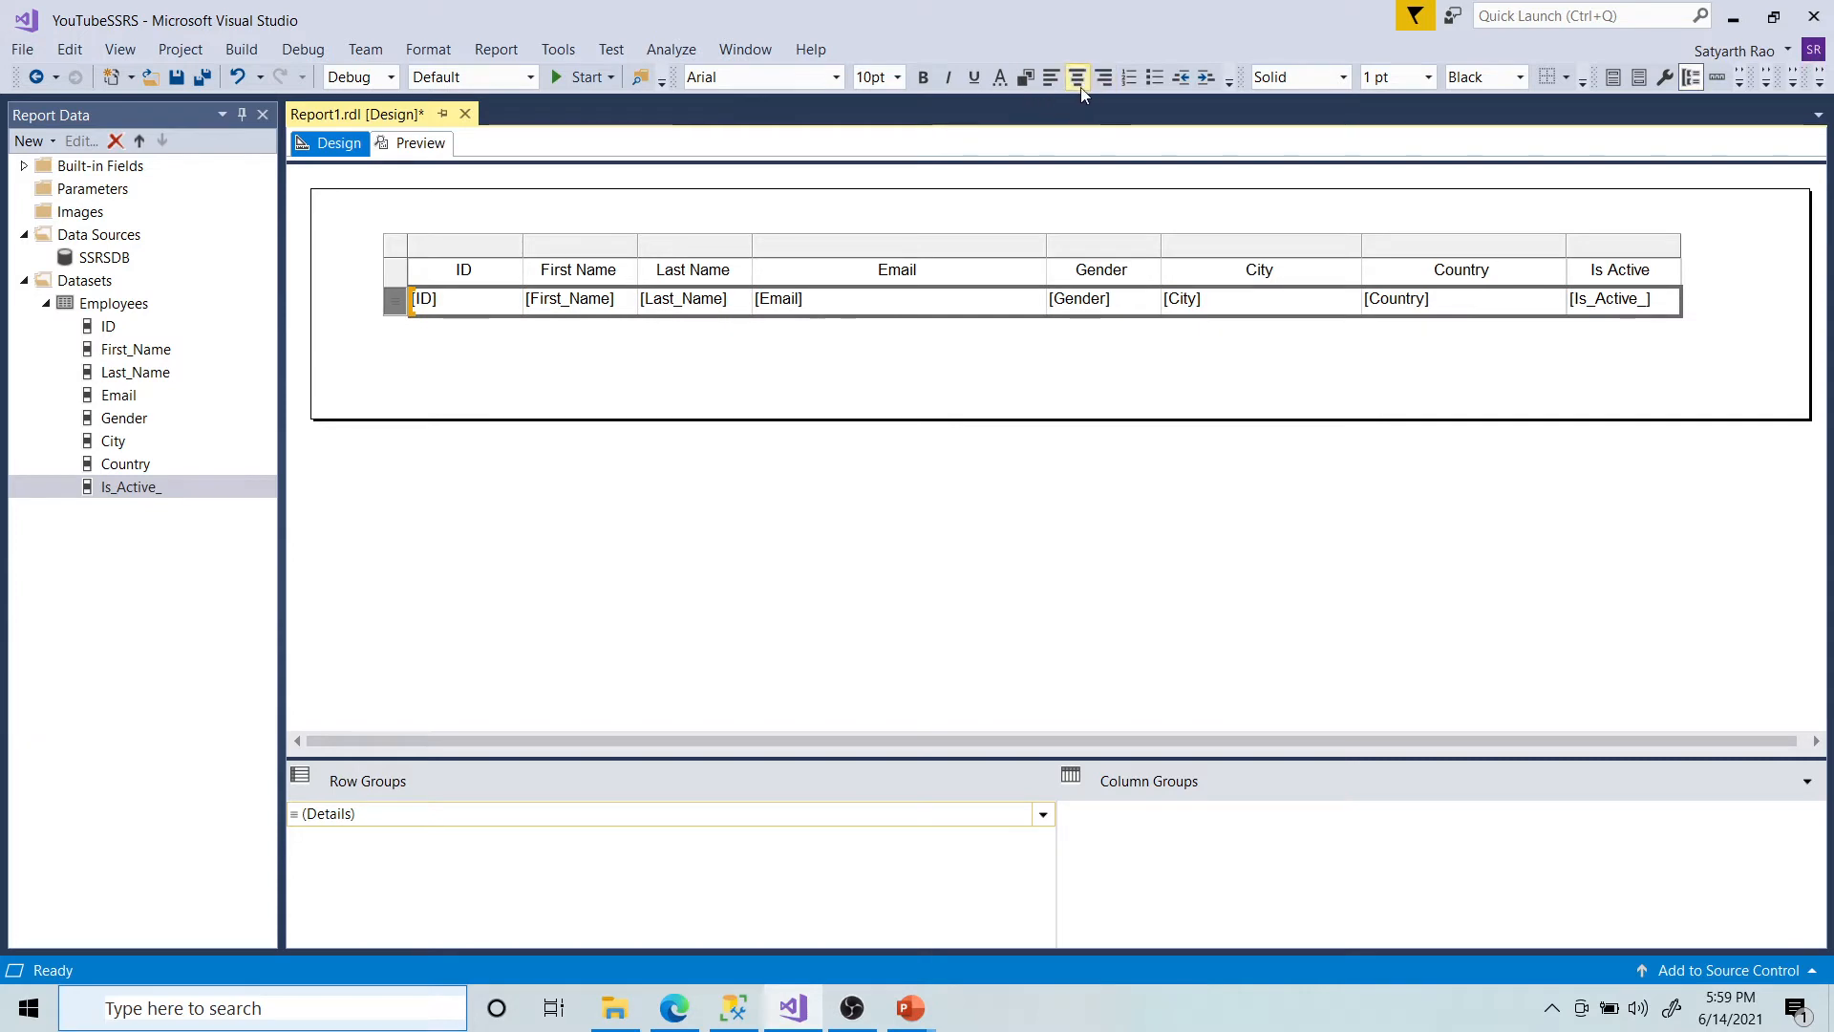
{"action": "left_click", "coordinate": [1077, 78]}
Step: Make the table's header row text bold and give the row a blue background
{"action": "left_click", "coordinate": [393, 271]}
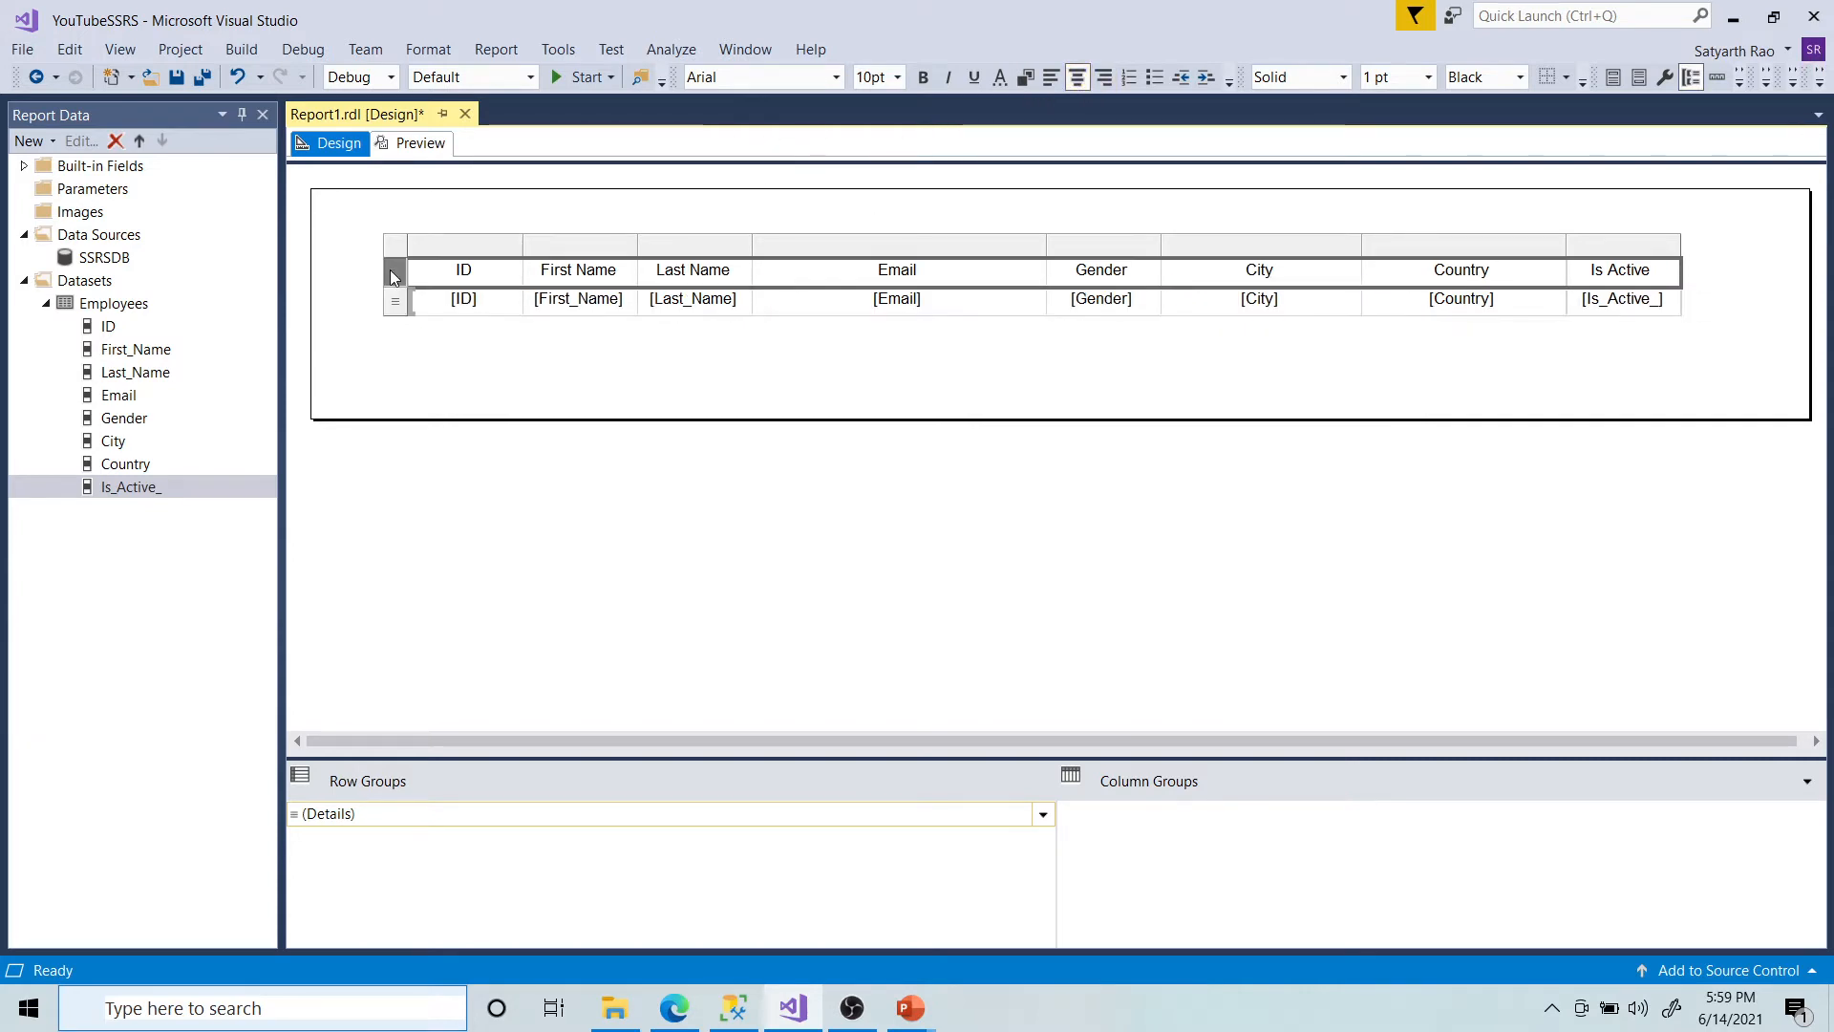
{"action": "left_click", "coordinate": [923, 77]}
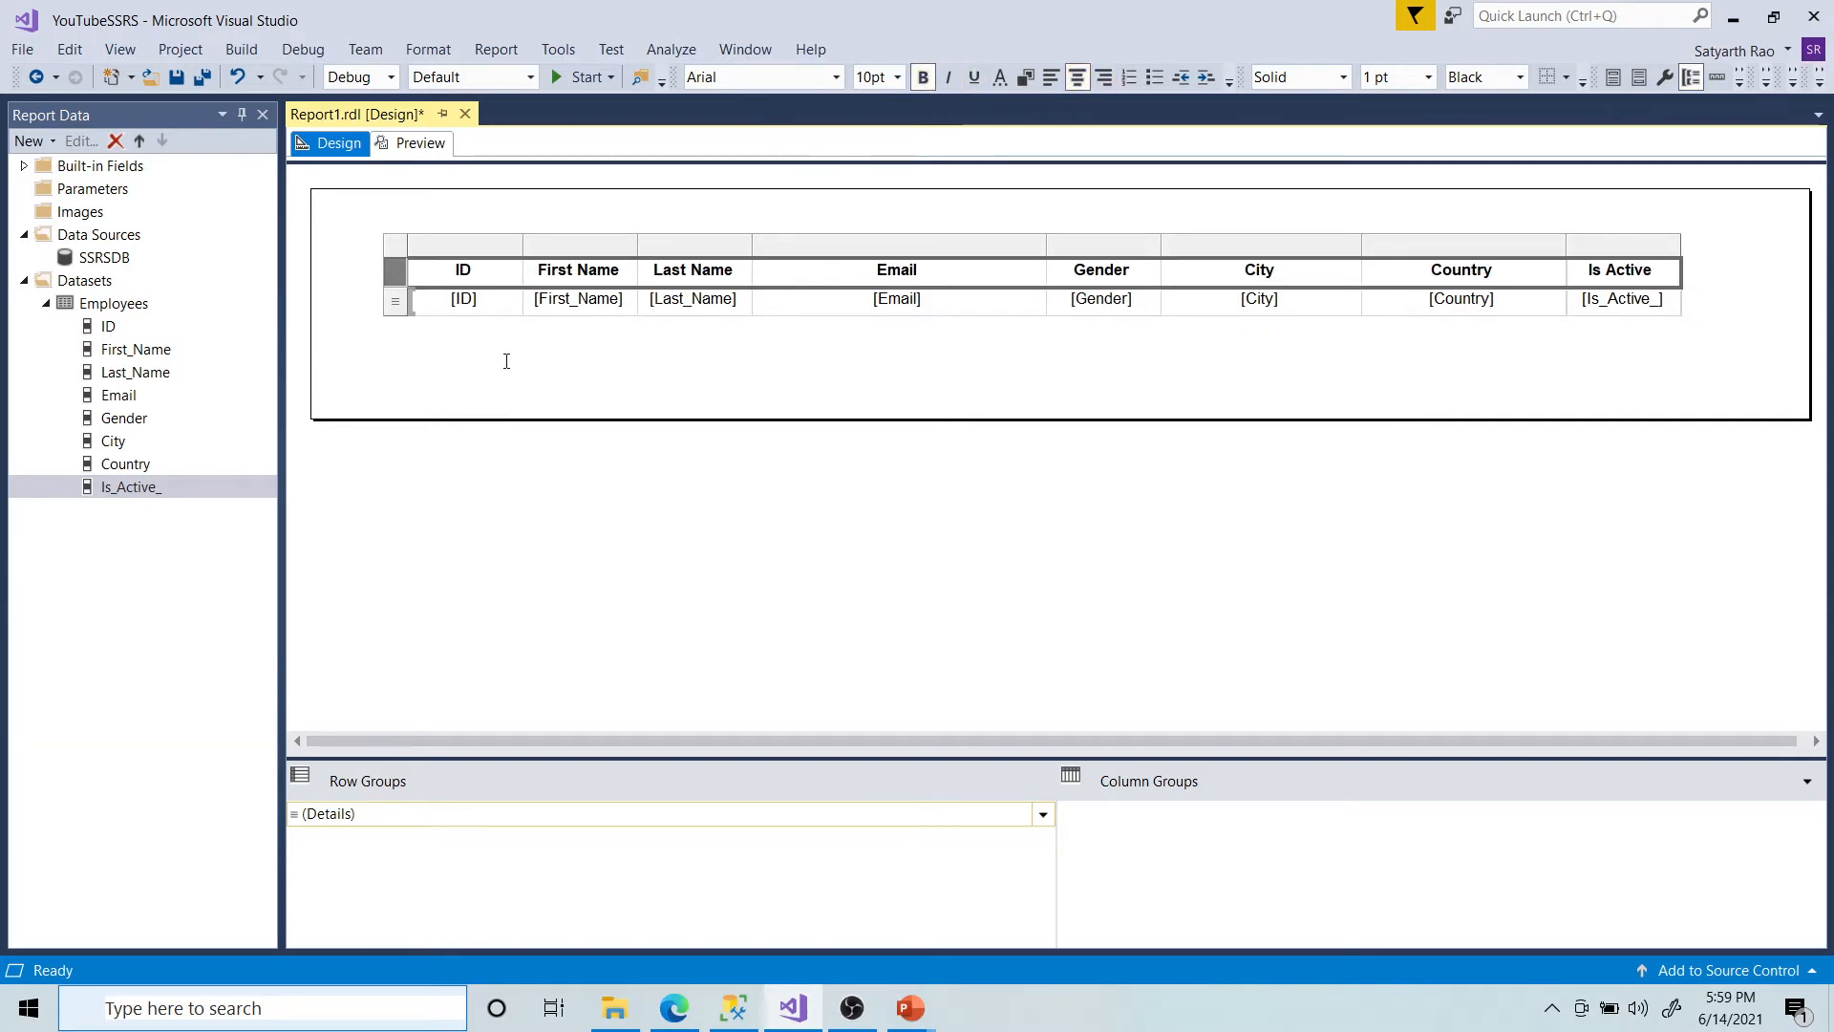
{"action": "left_click", "coordinate": [1024, 78]}
{"action": "left_click", "coordinate": [998, 494]}
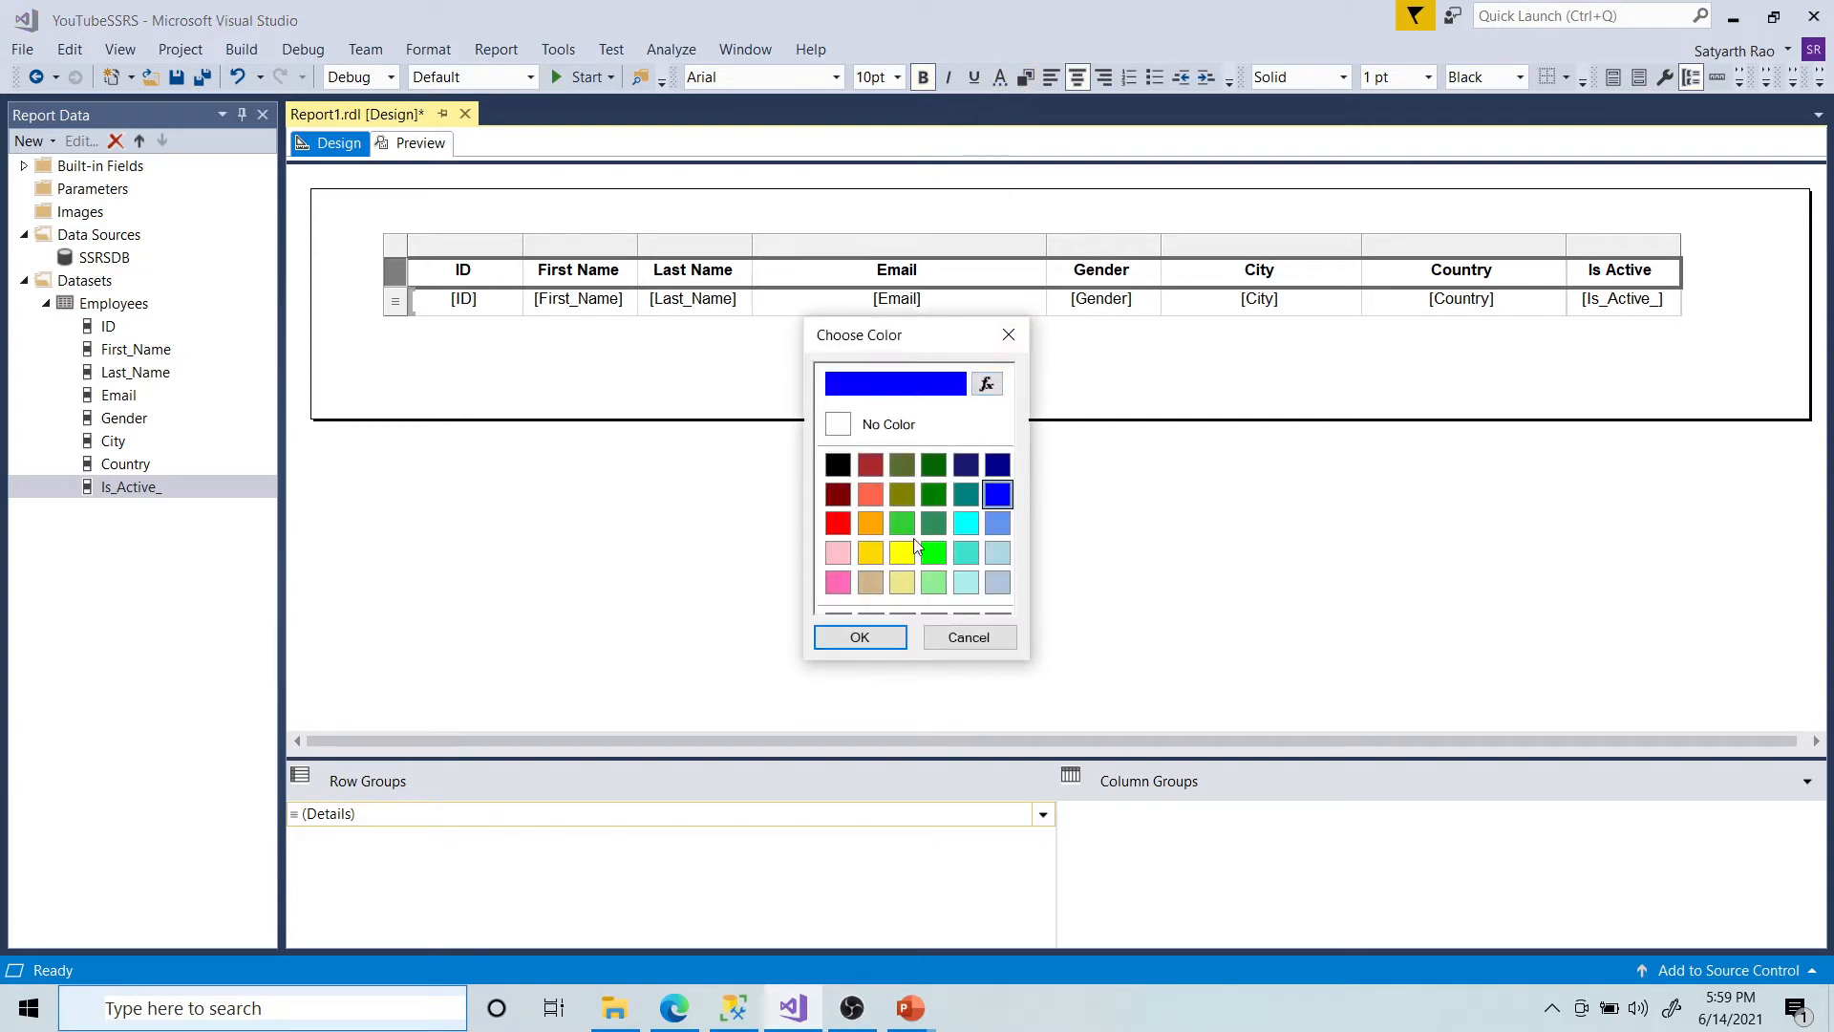
{"action": "left_click", "coordinate": [859, 637]}
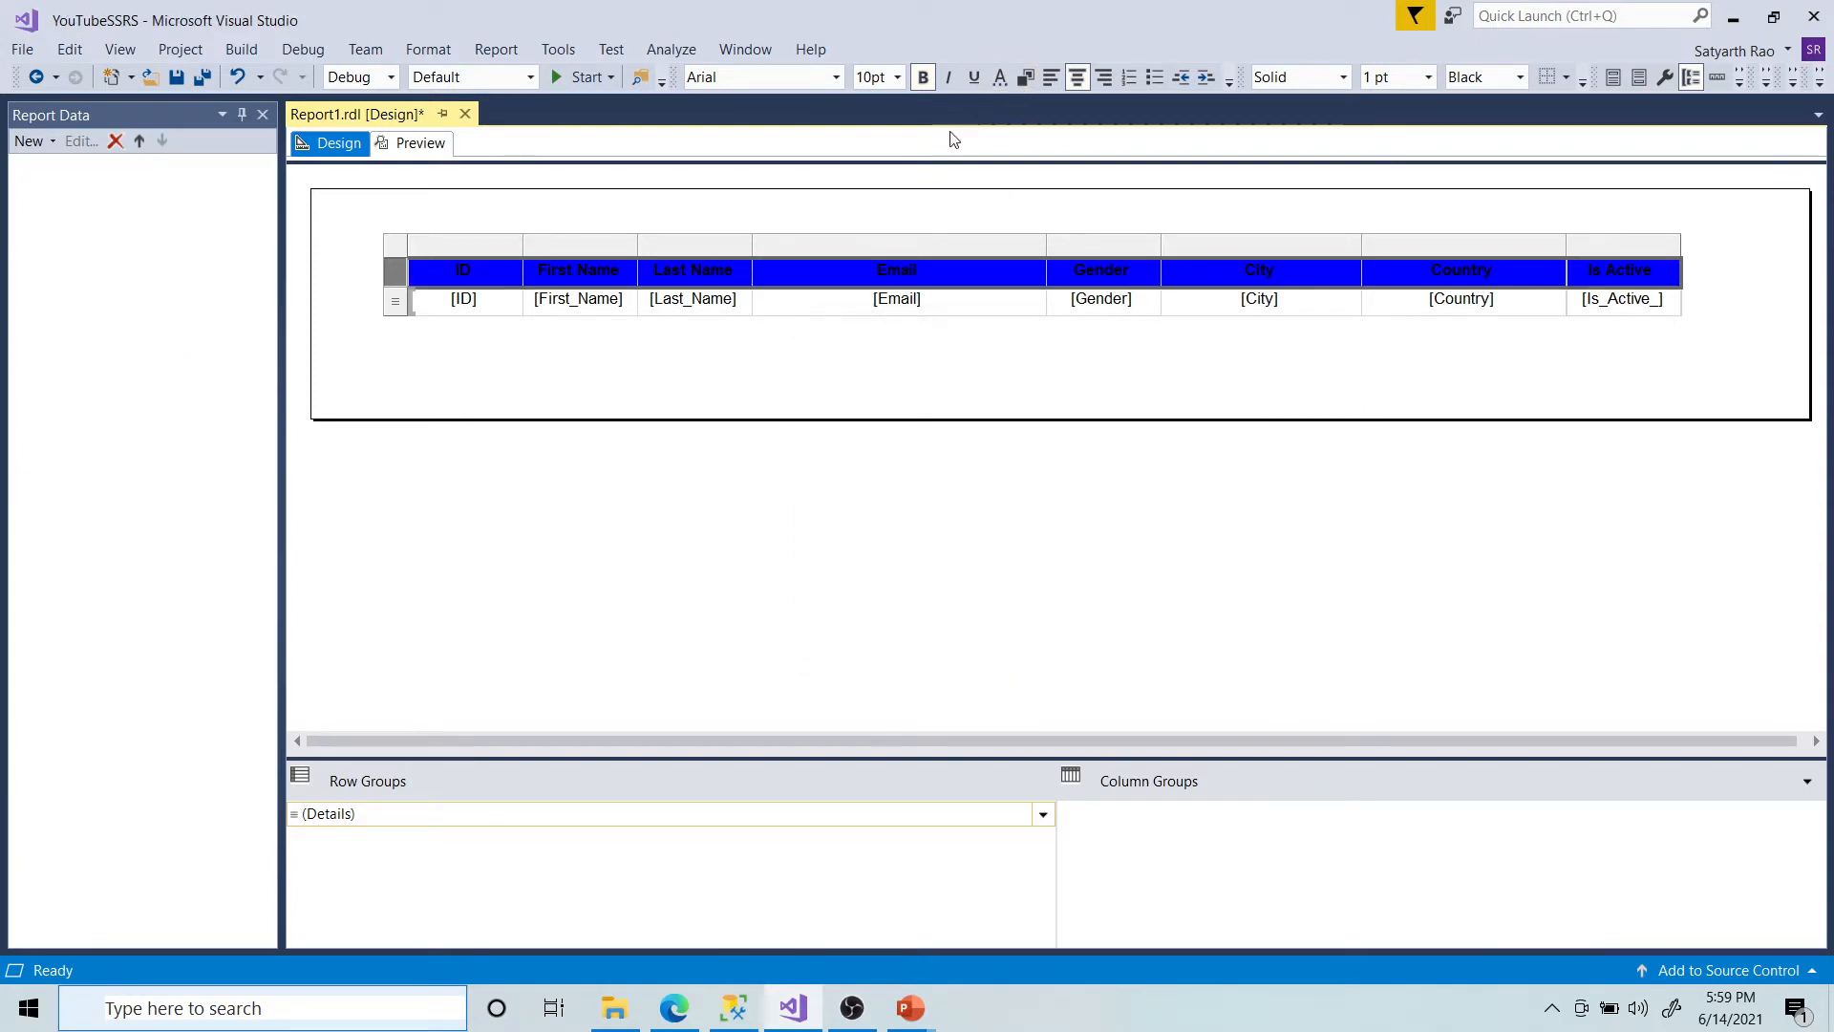
Step: Set the text color of the table's header row to cyan
{"action": "left_click", "coordinate": [1000, 77]}
{"action": "left_click", "coordinate": [972, 526]}
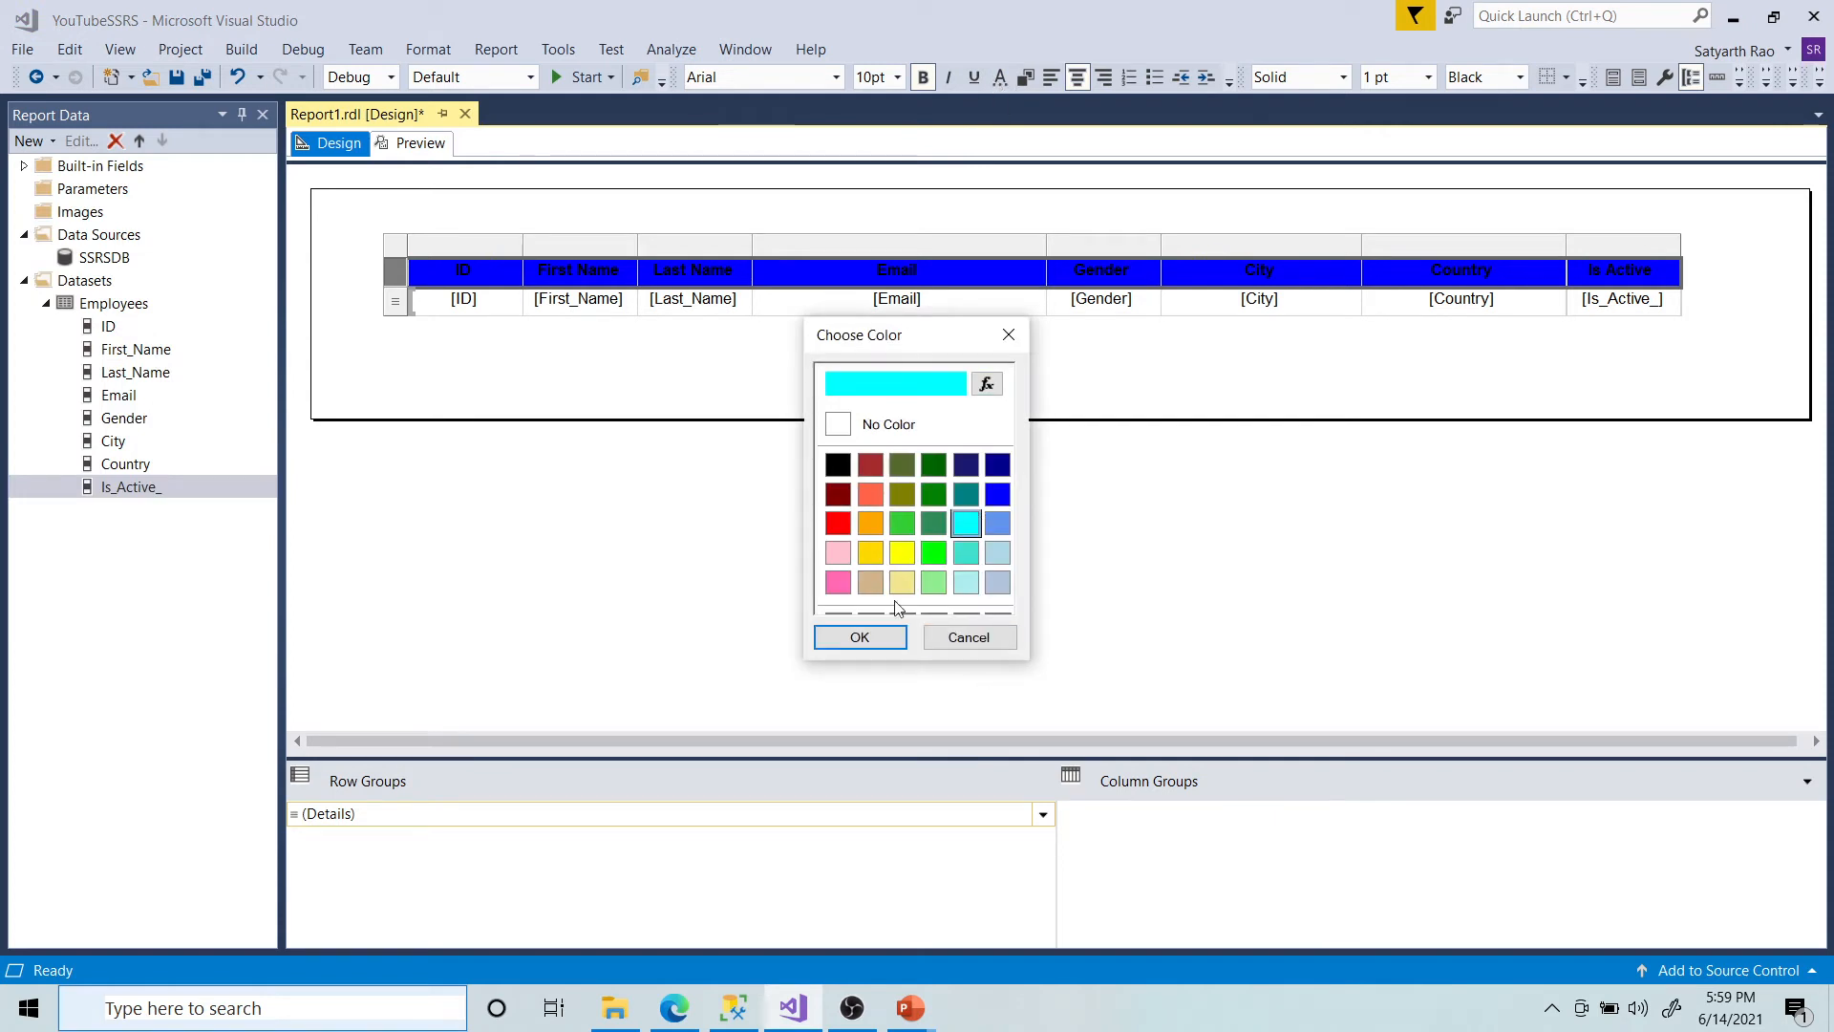
{"action": "left_click", "coordinate": [880, 637]}
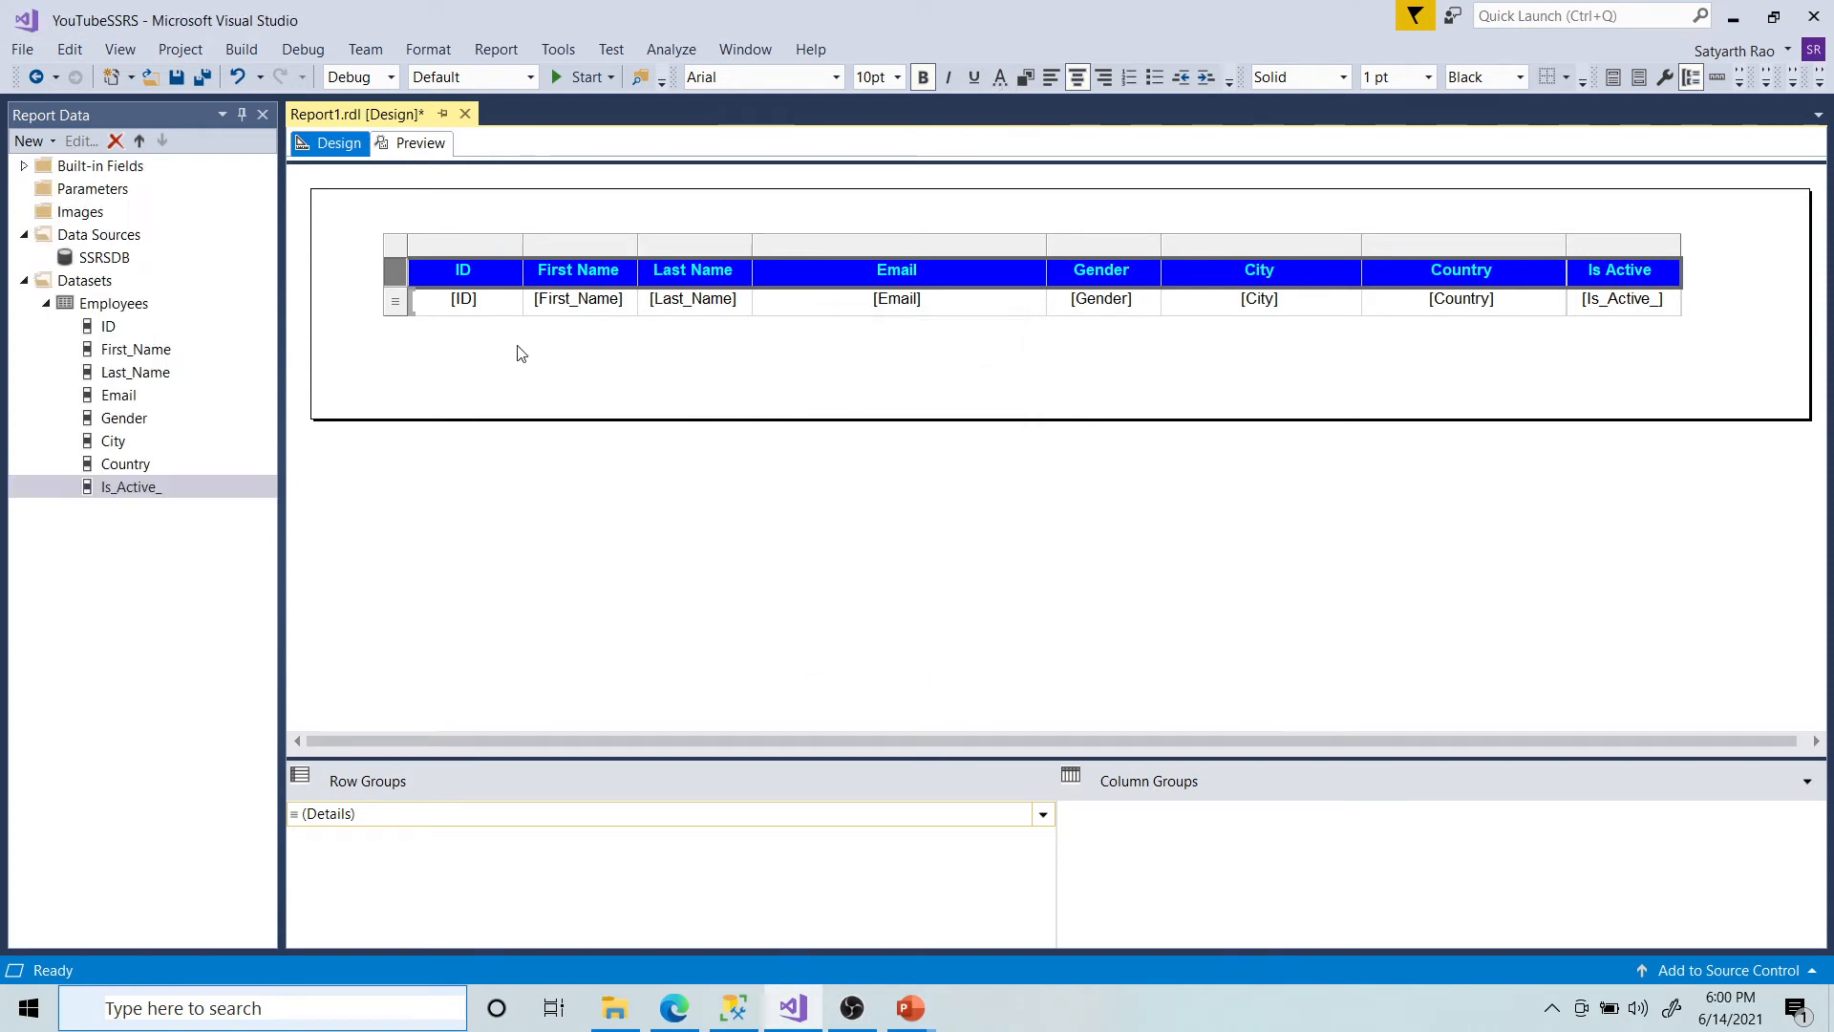
Step: Change the font of both the header row and the details row to Cambria
{"action": "left_click", "coordinate": [732, 78]}
{"action": "type", "text": "cambria"}
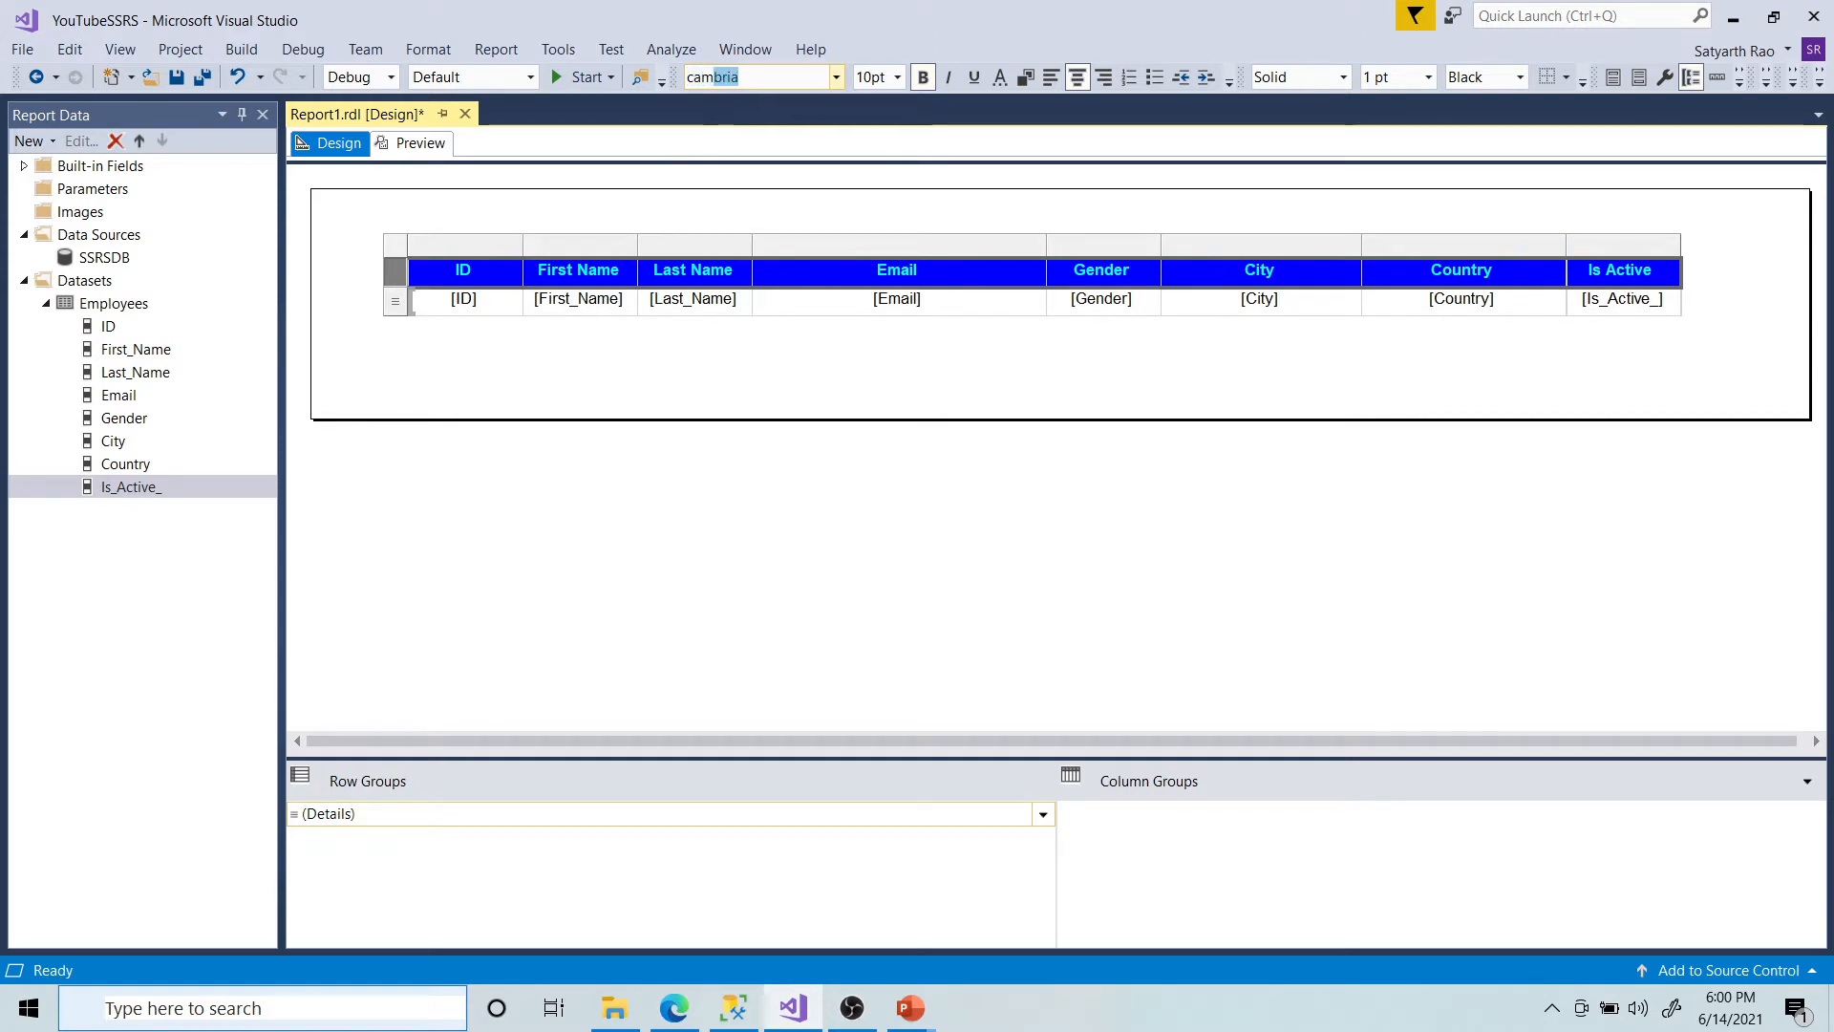
{"action": "key", "text": "Return"}
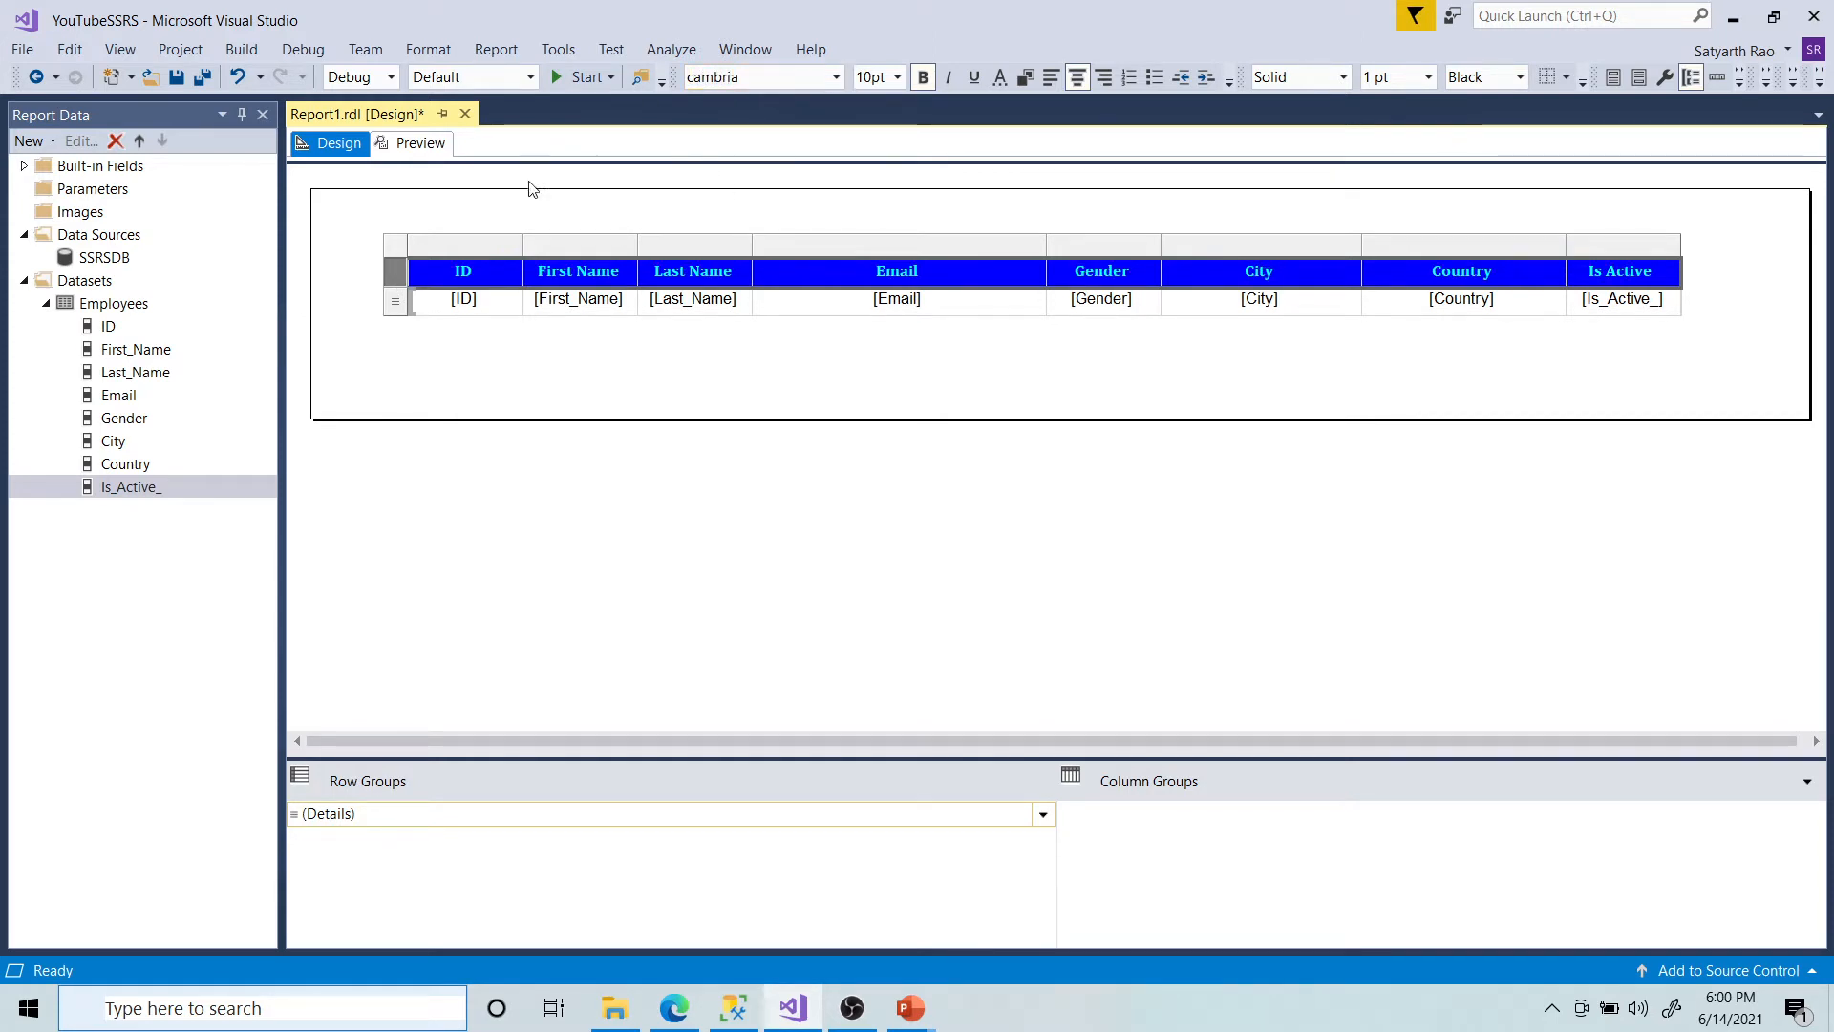
{"action": "left_click", "coordinate": [390, 302]}
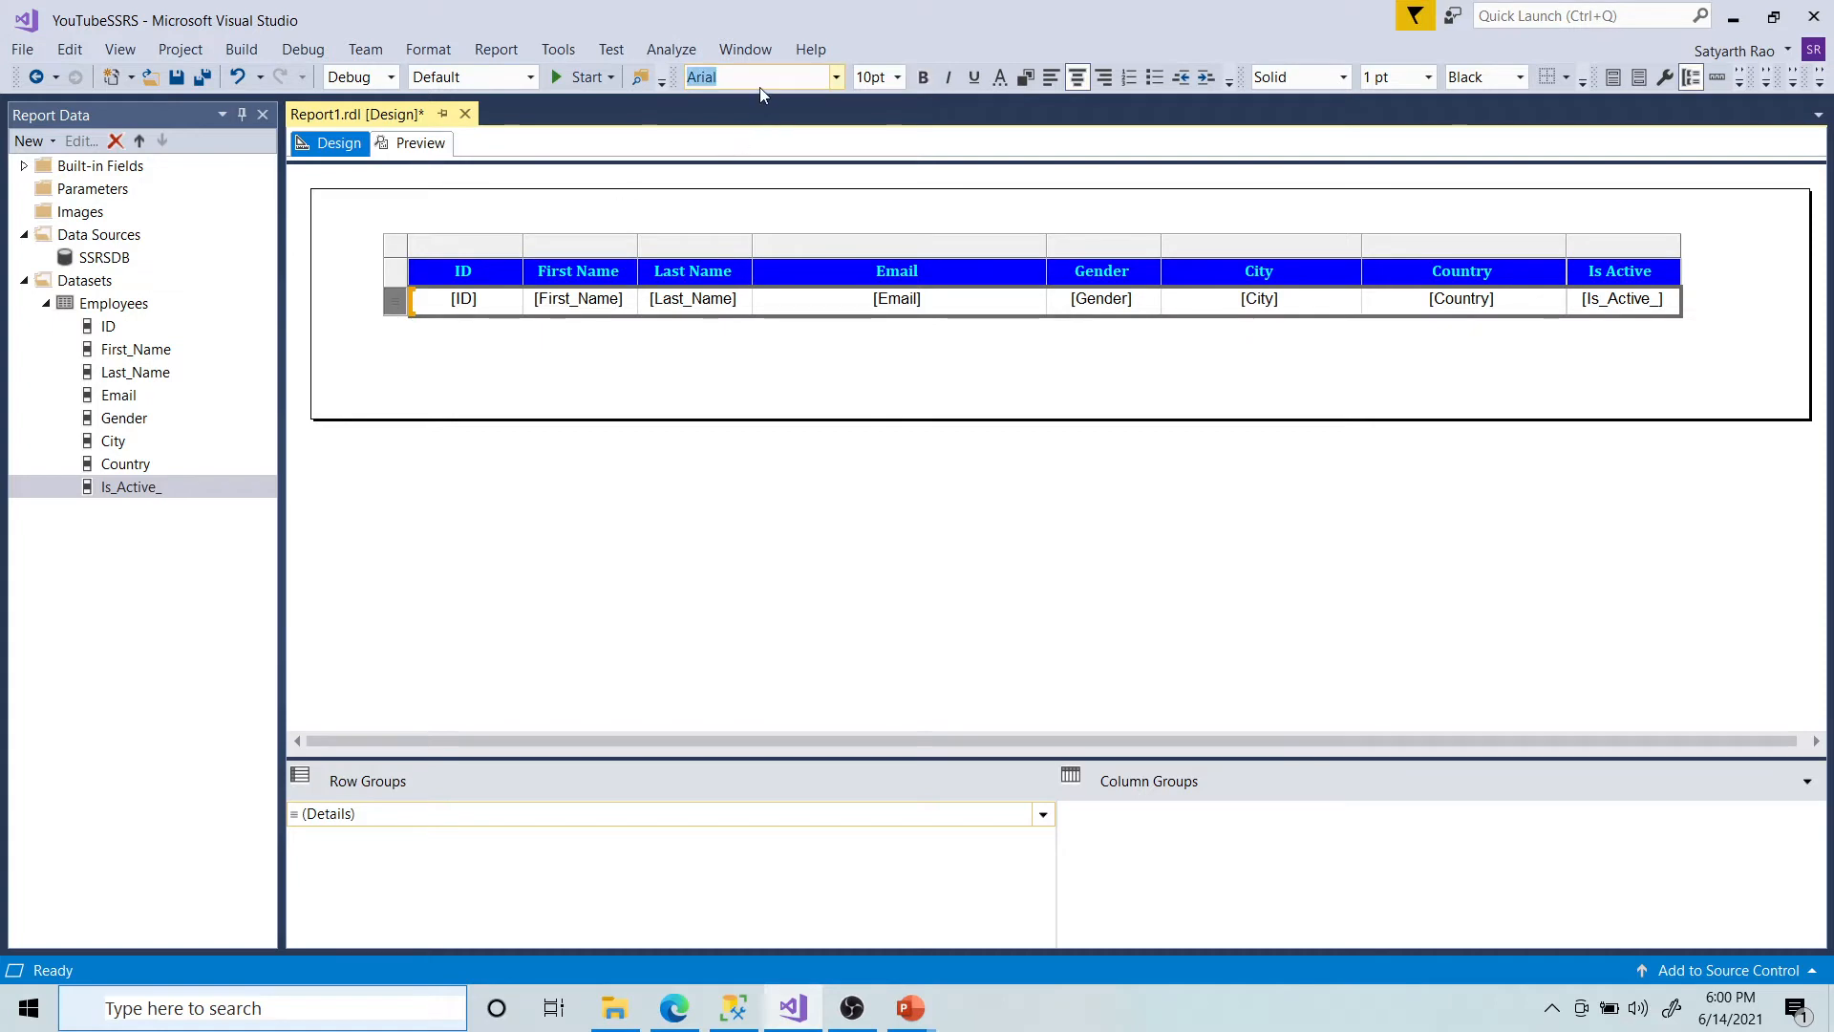
{"action": "type", "text": "camb"}
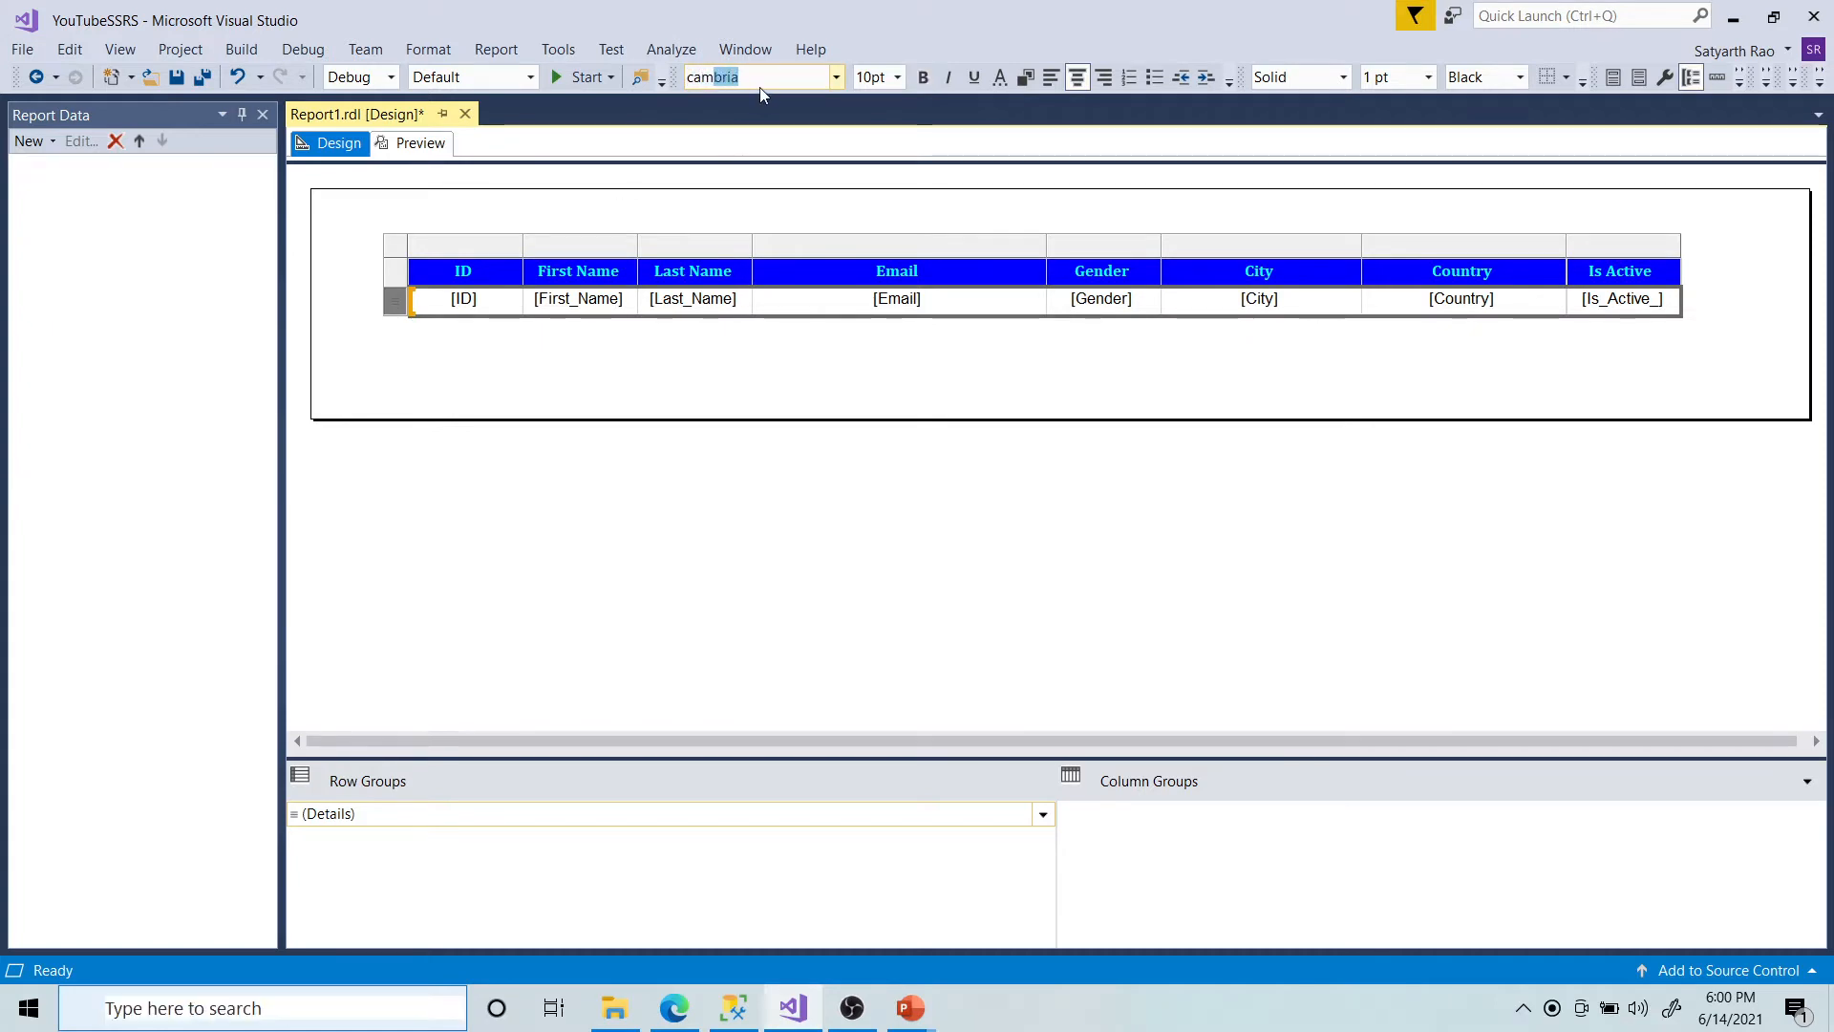
{"action": "left_click", "coordinate": [347, 306]}
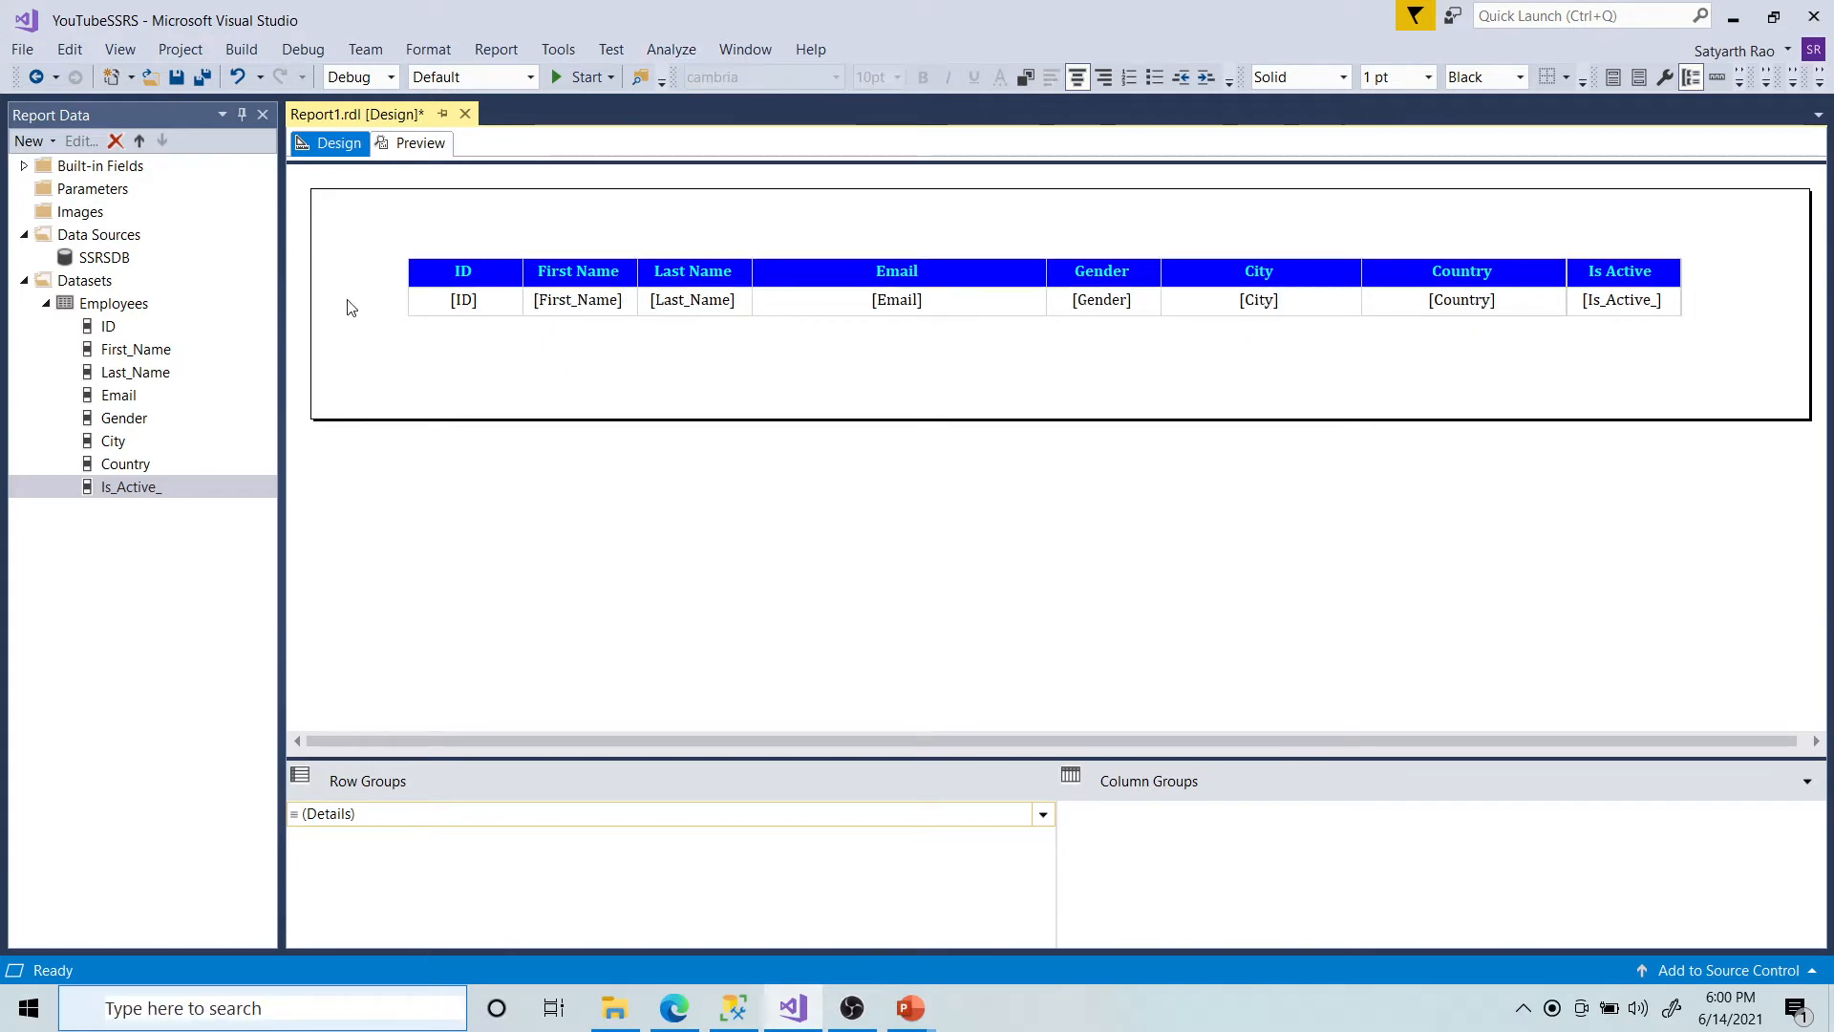
Step: Preview the formatted report once and collapse the Employees, Datasets and Data Sources nodes in the report data tree
{"action": "left_click", "coordinate": [425, 145]}
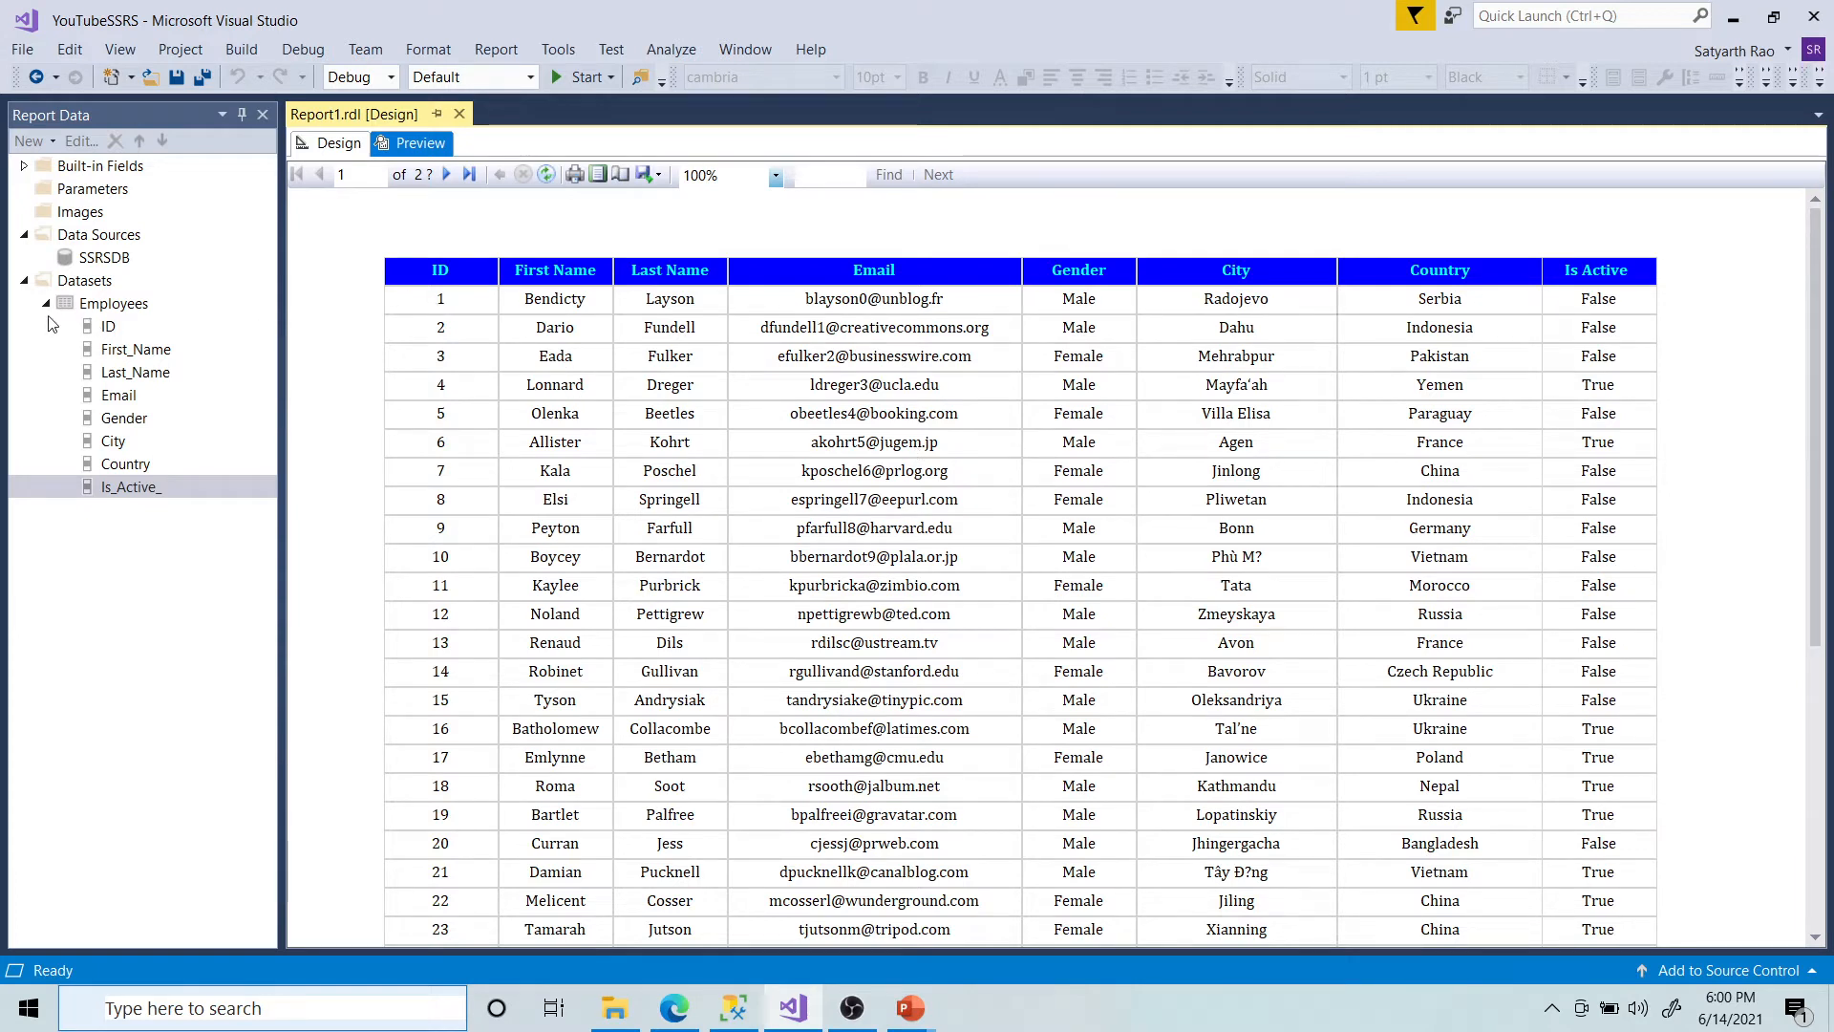
{"action": "left_click", "coordinate": [339, 145]}
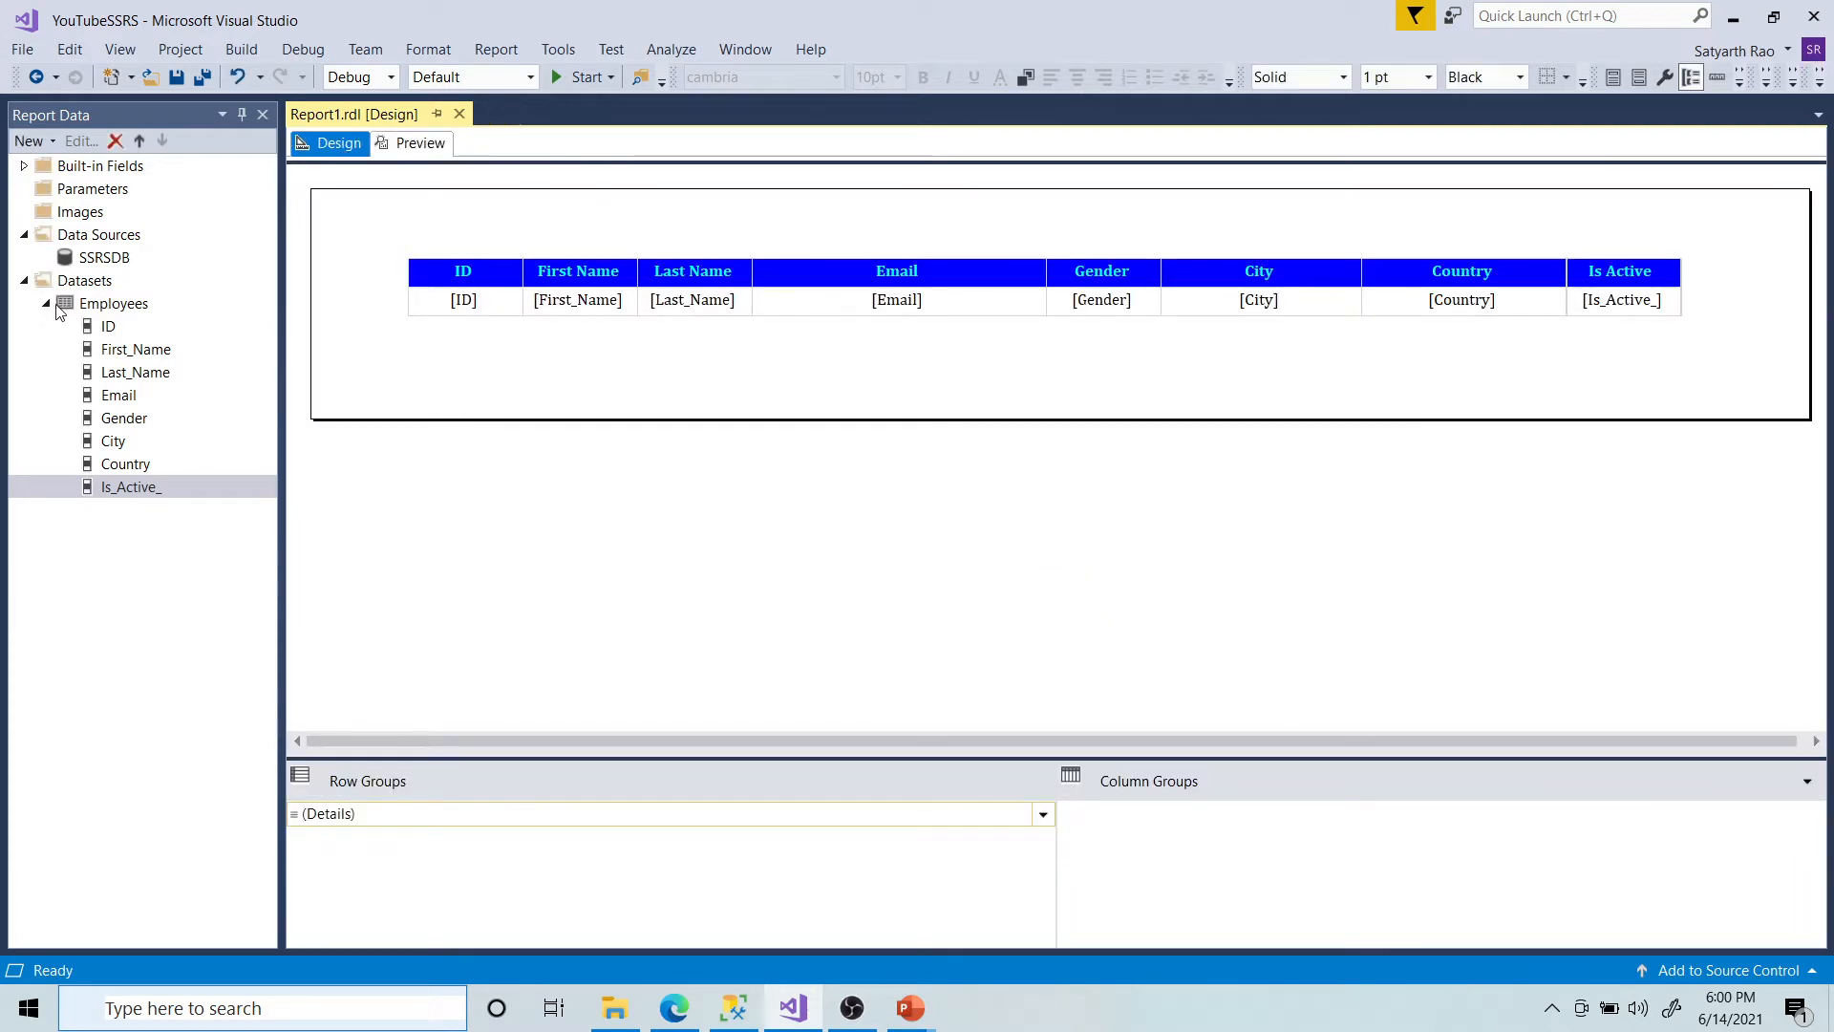
{"action": "left_click", "coordinate": [46, 302]}
{"action": "left_click", "coordinate": [25, 281]}
{"action": "left_click", "coordinate": [23, 235]}
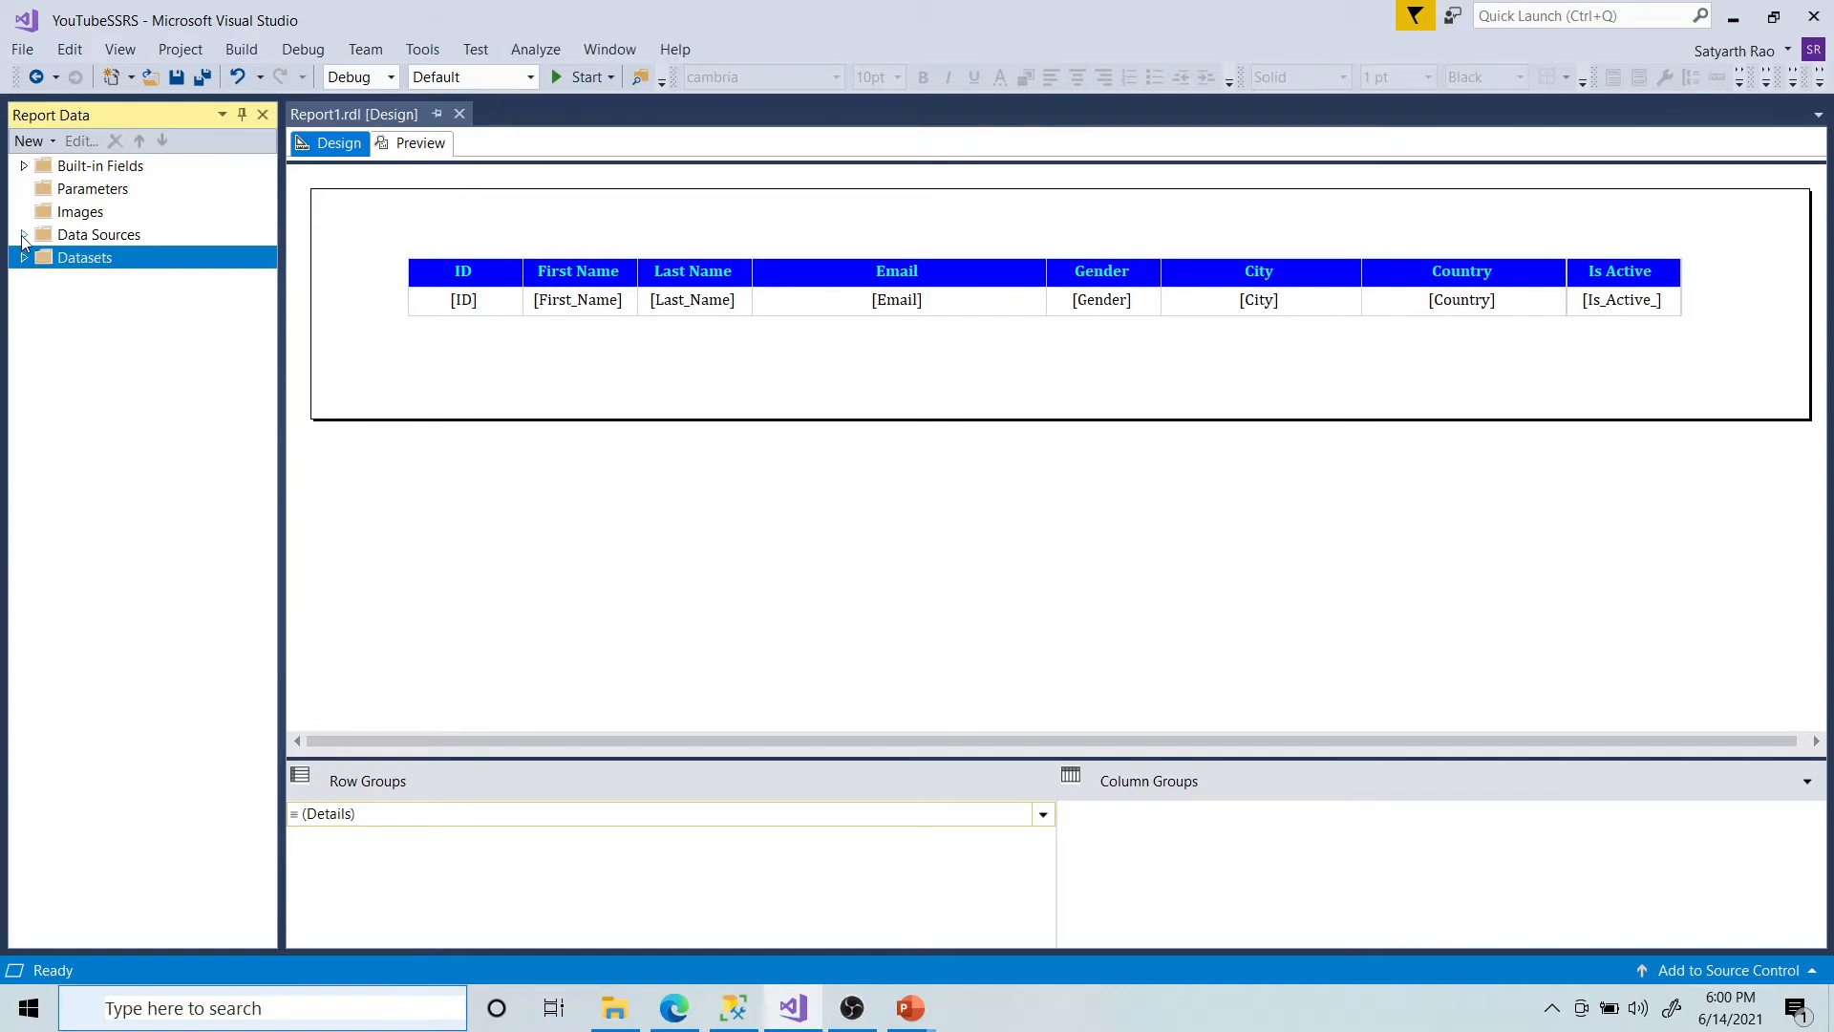
Step: Preview the report again and examine the employee rows across its first three pages
{"action": "left_click", "coordinate": [409, 145]}
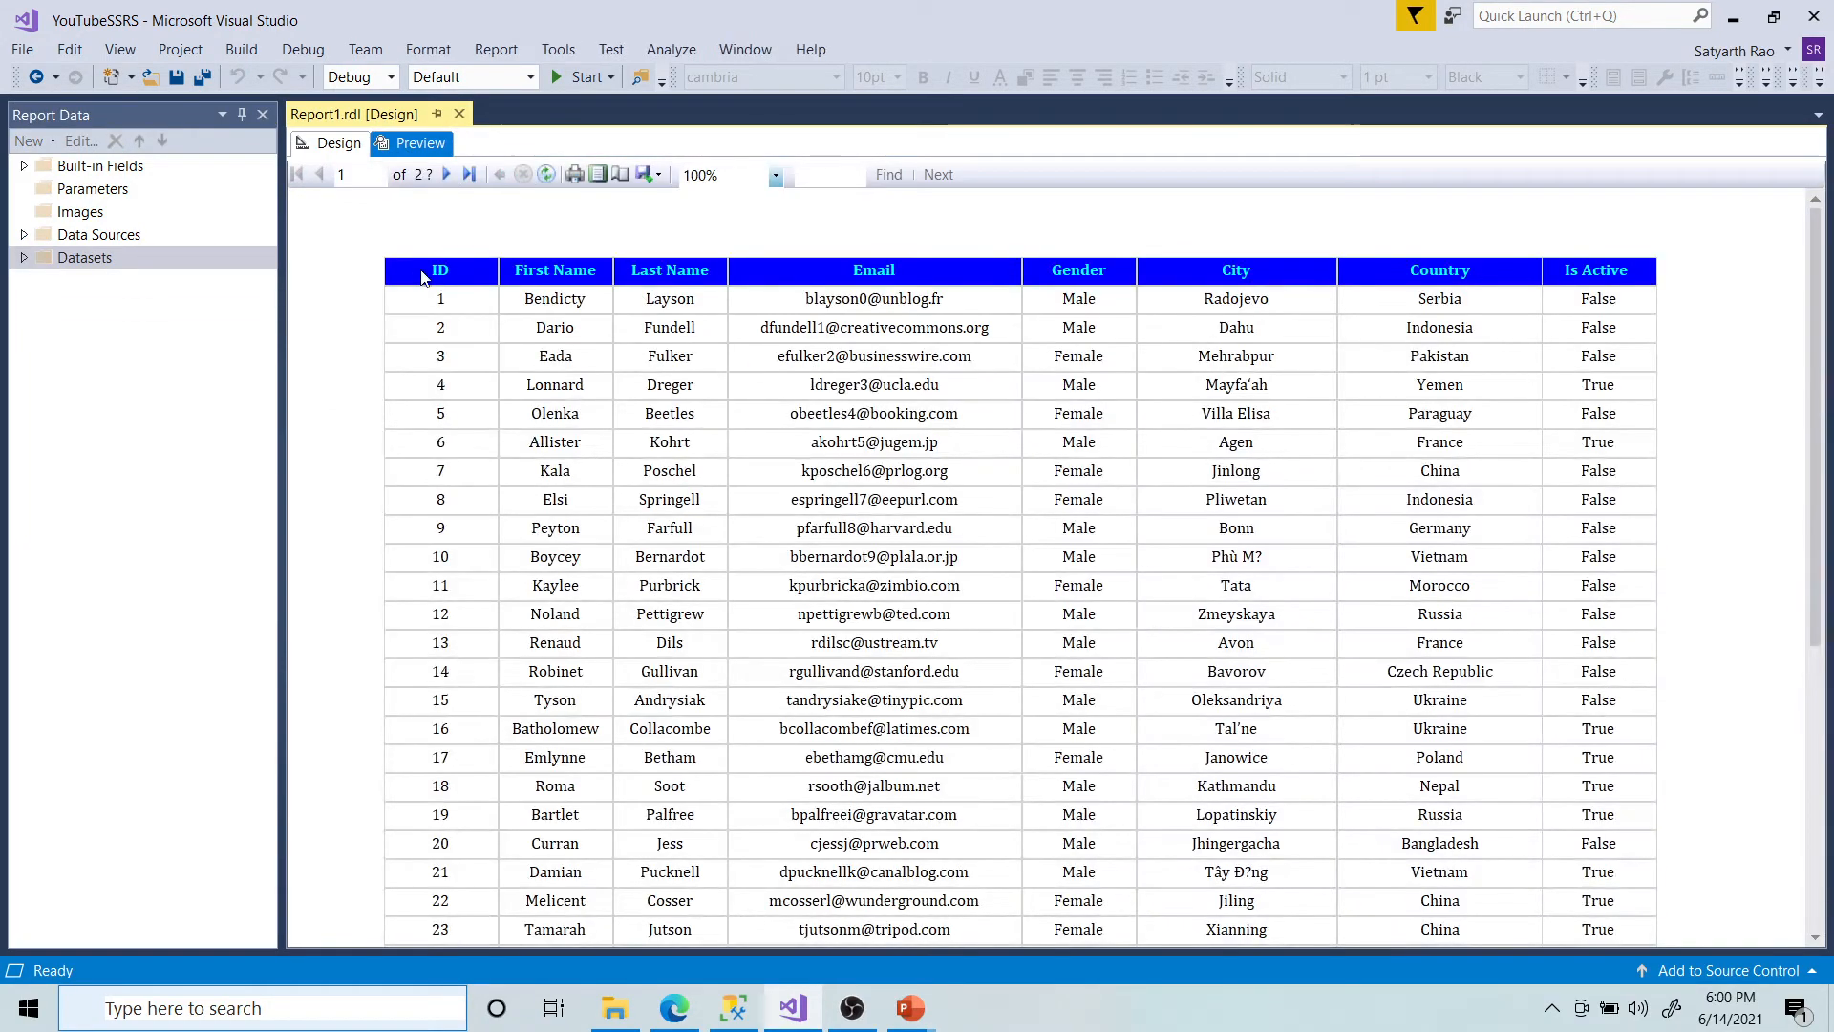
{"action": "scroll", "coordinate": [997, 486], "scroll_direction": "down", "scroll_amount": 15}
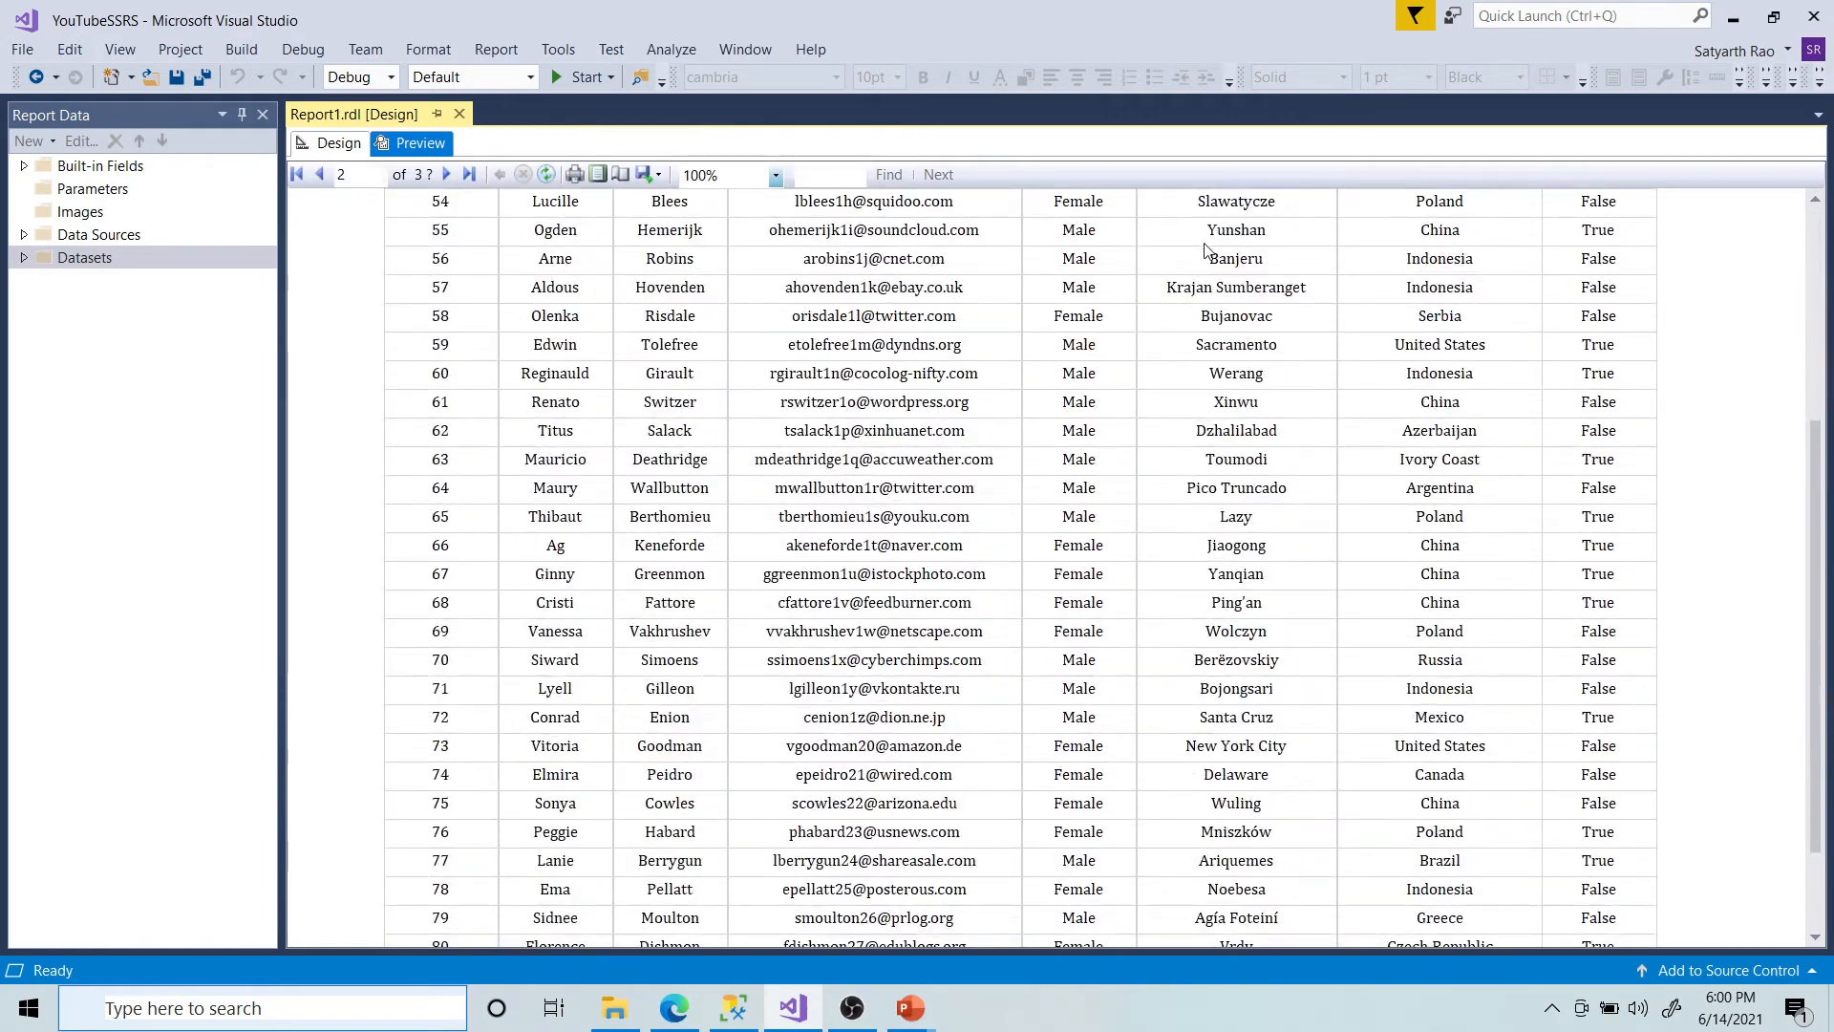
{"action": "scroll", "coordinate": [918, 424], "scroll_direction": "down", "scroll_amount": 14}
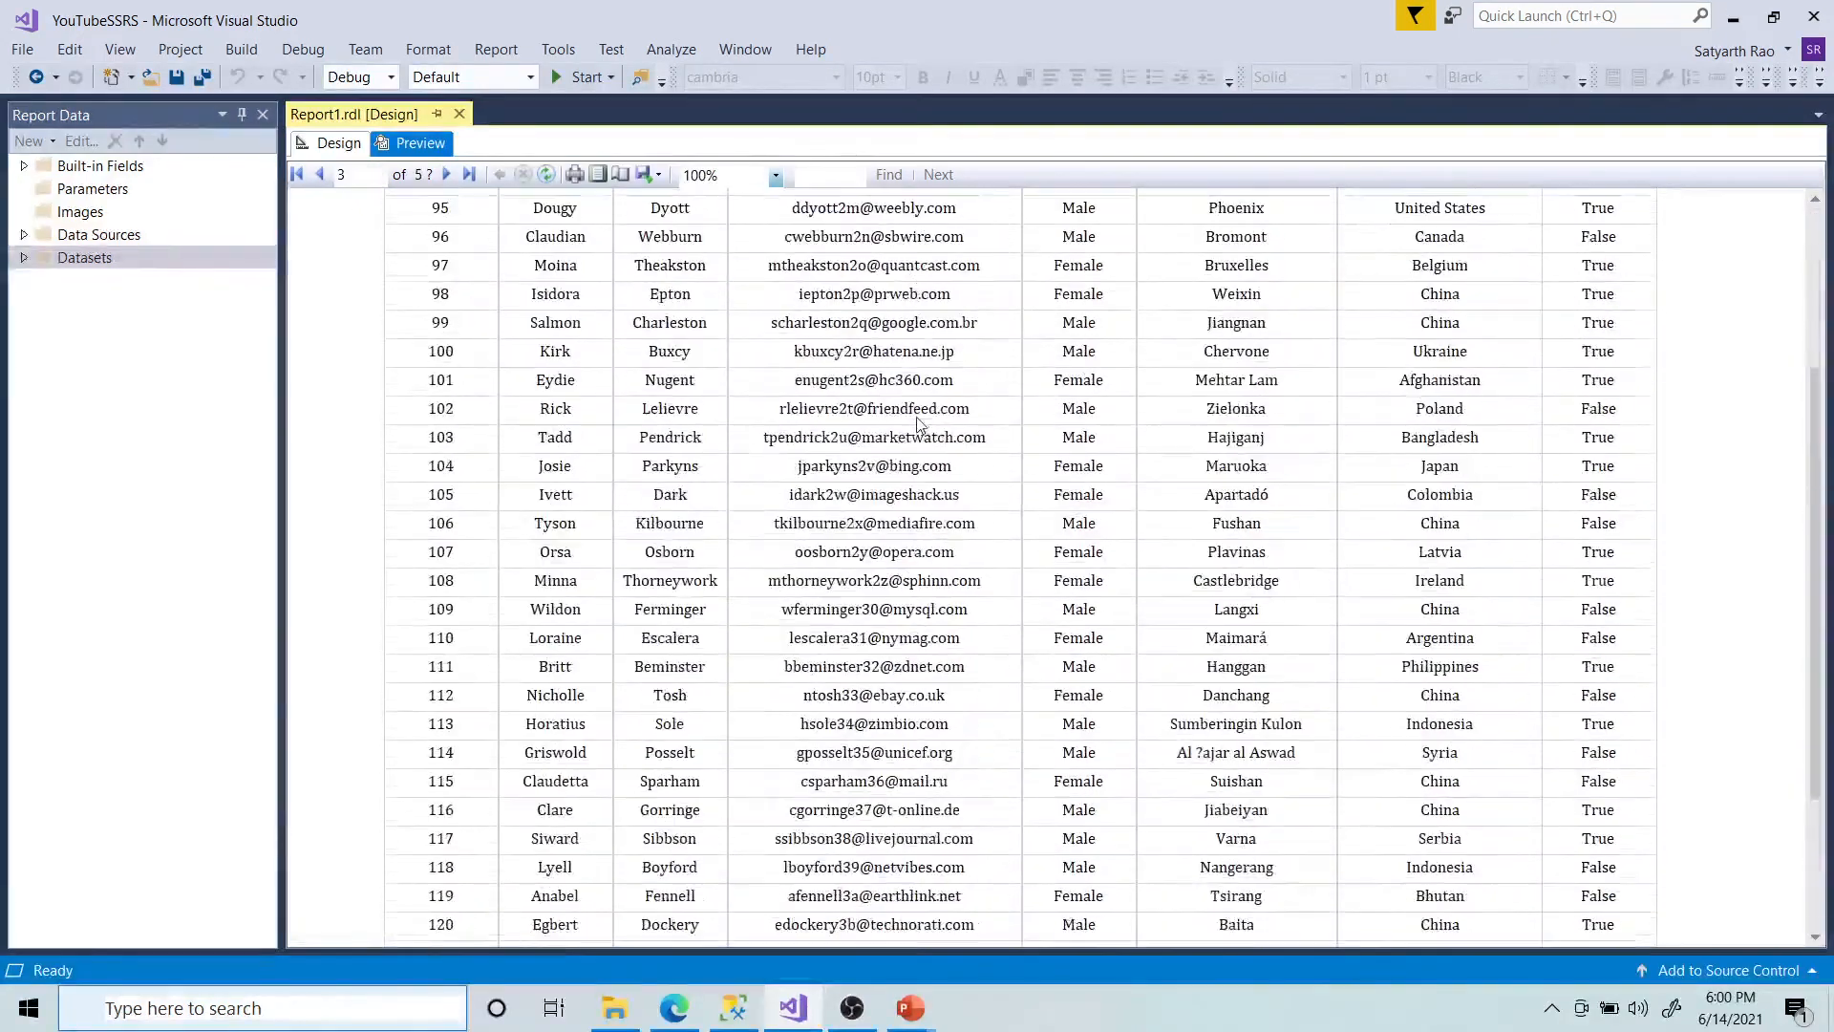
{"action": "scroll", "coordinate": [919, 423], "scroll_direction": "up", "scroll_amount": 3}
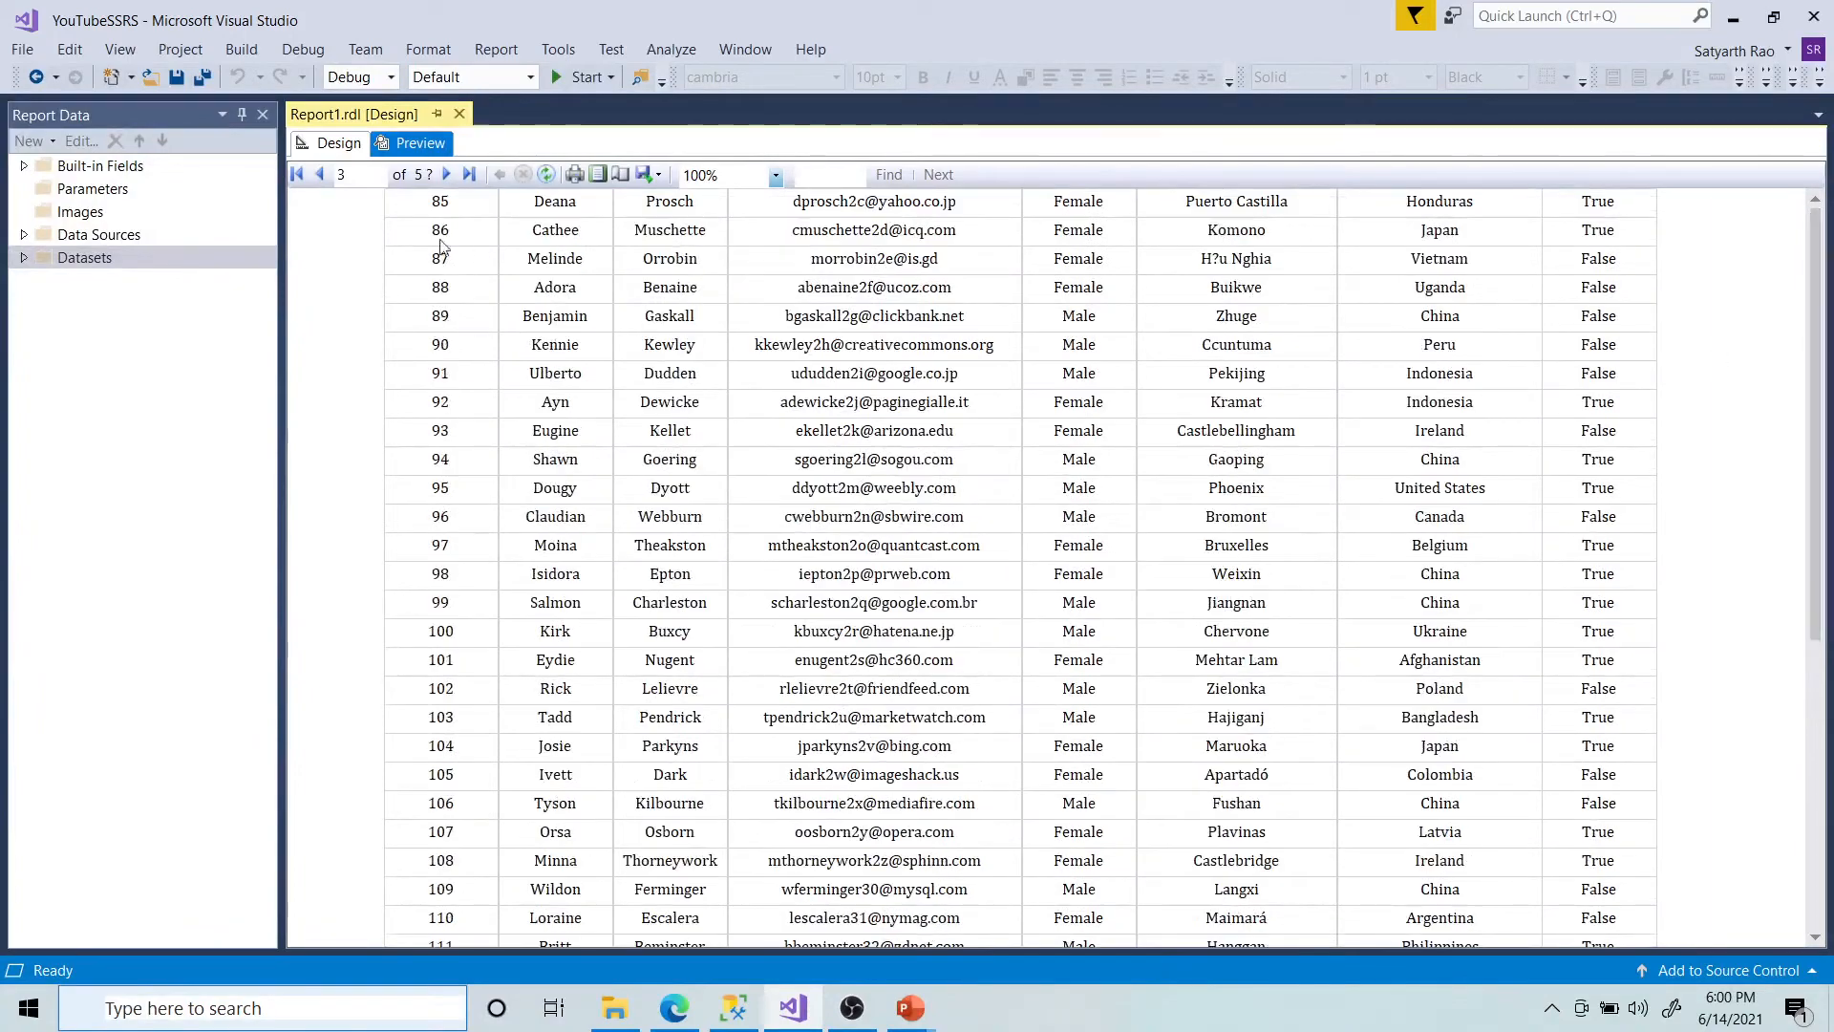
{"action": "scroll", "coordinate": [587, 468], "scroll_direction": "up", "scroll_amount": 20}
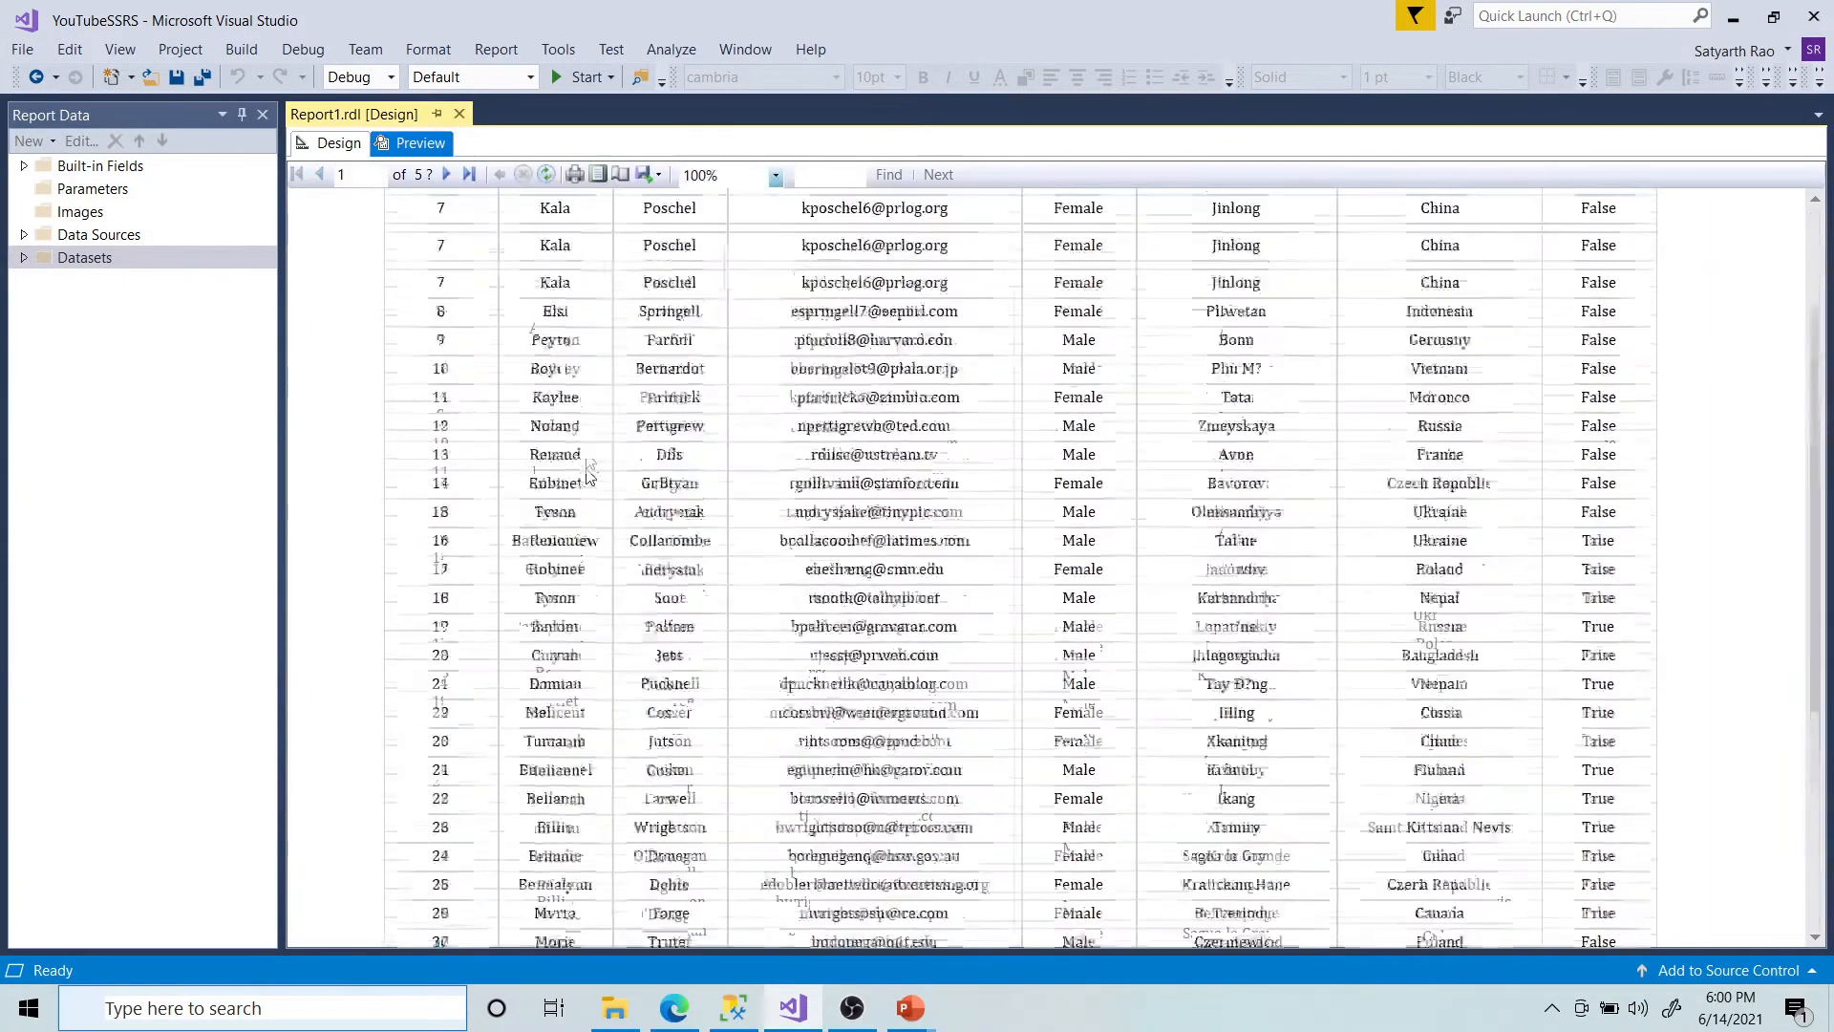
{"action": "scroll", "coordinate": [587, 471], "scroll_direction": "up", "scroll_amount": 3}
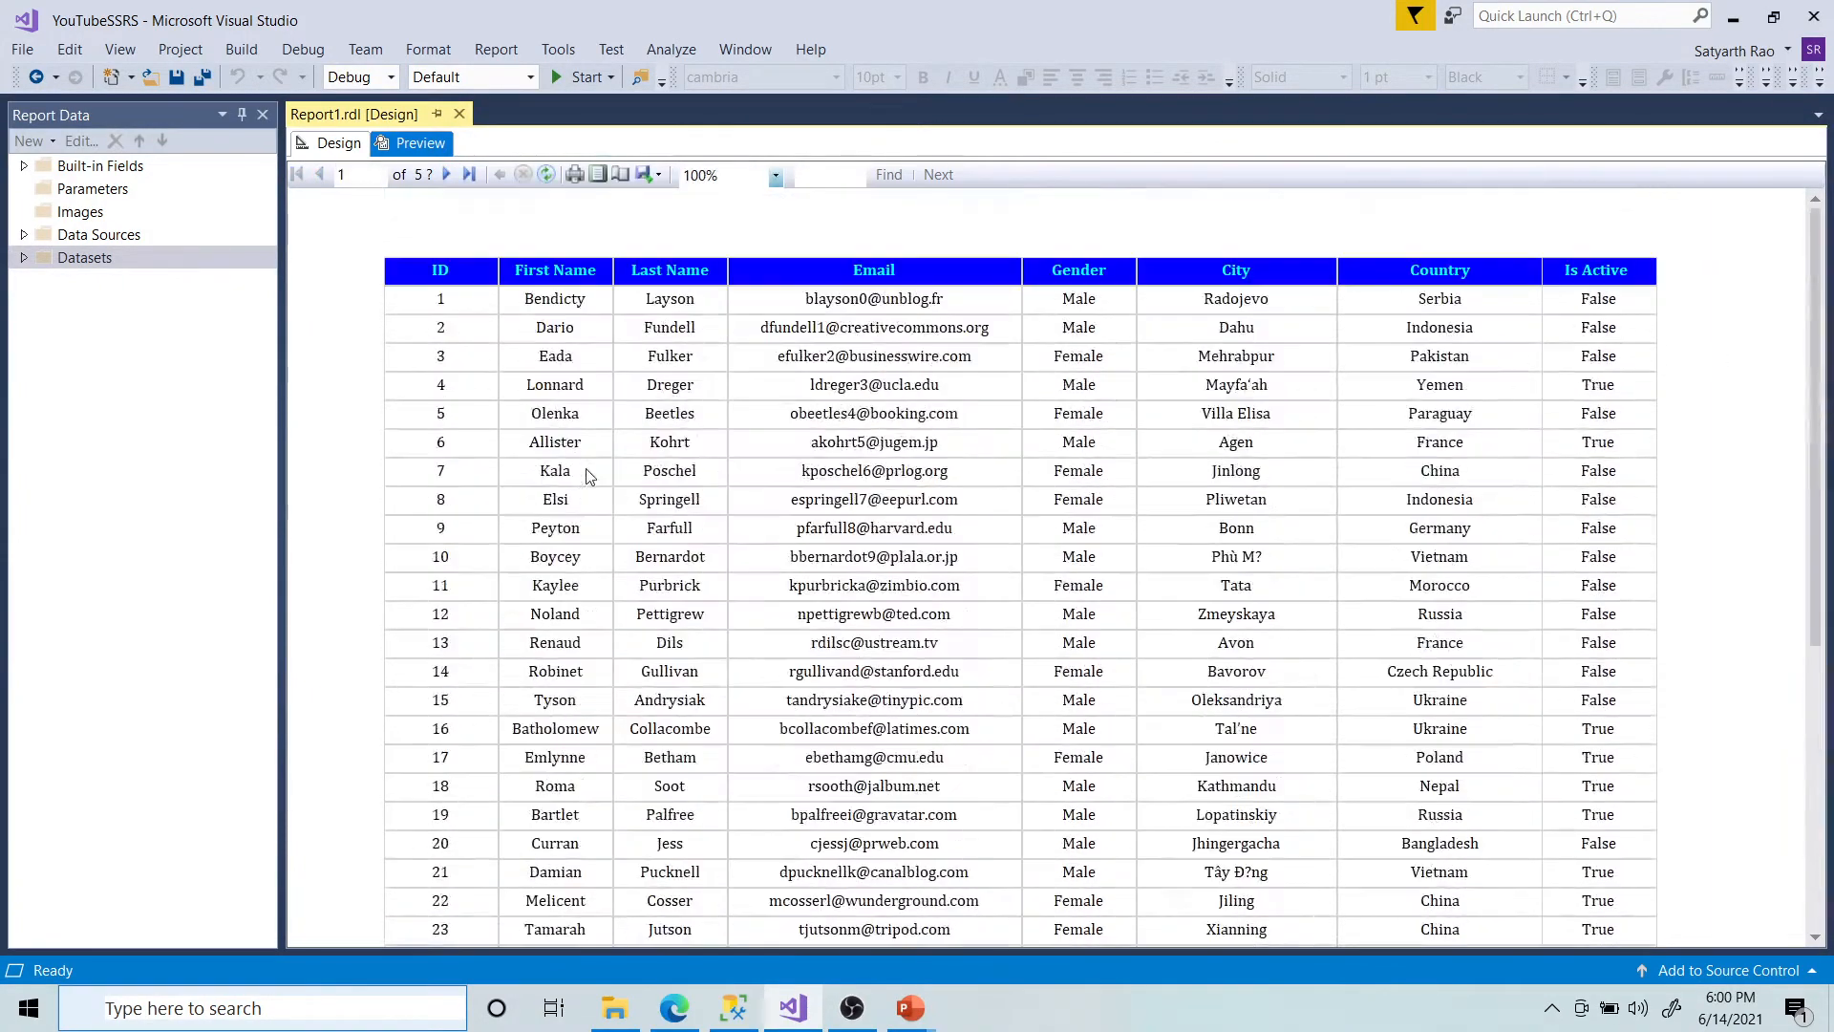
Step: Page forward to pages 2 and 3 of the preview and back to page 1, checking the column headers
{"action": "left_click", "coordinate": [443, 174]}
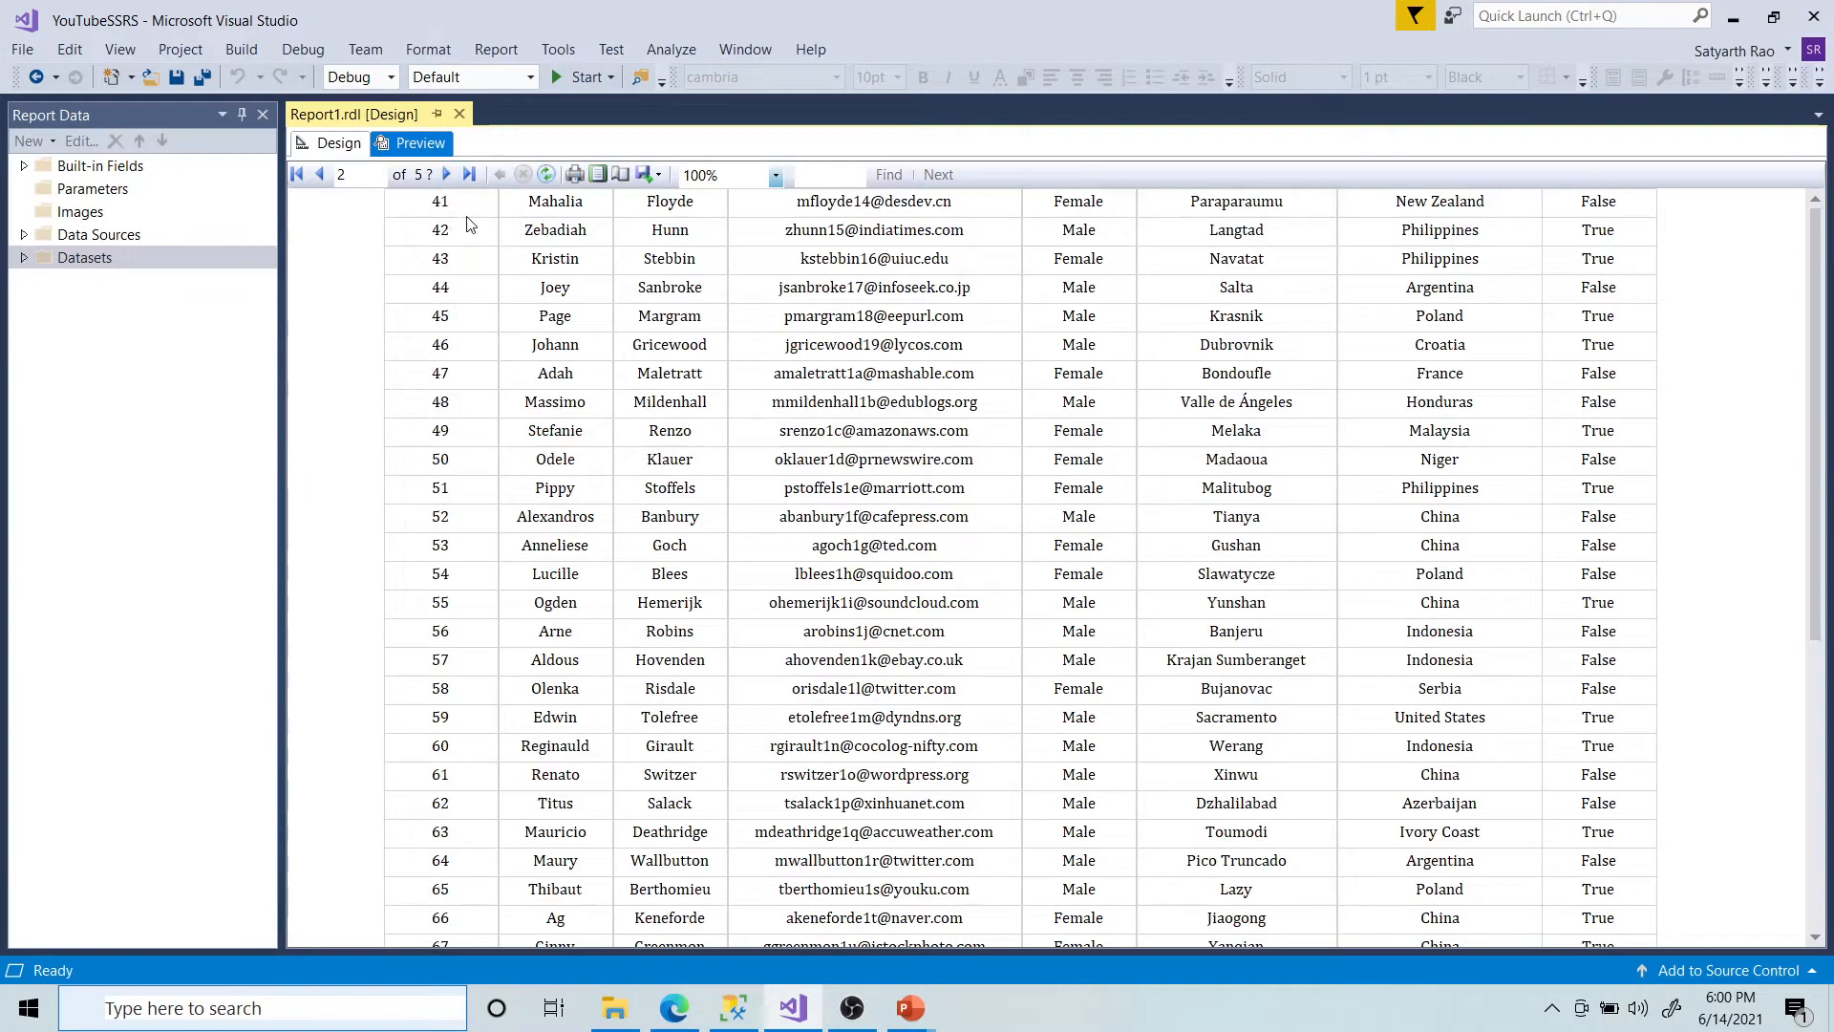
{"action": "left_click", "coordinate": [446, 174]}
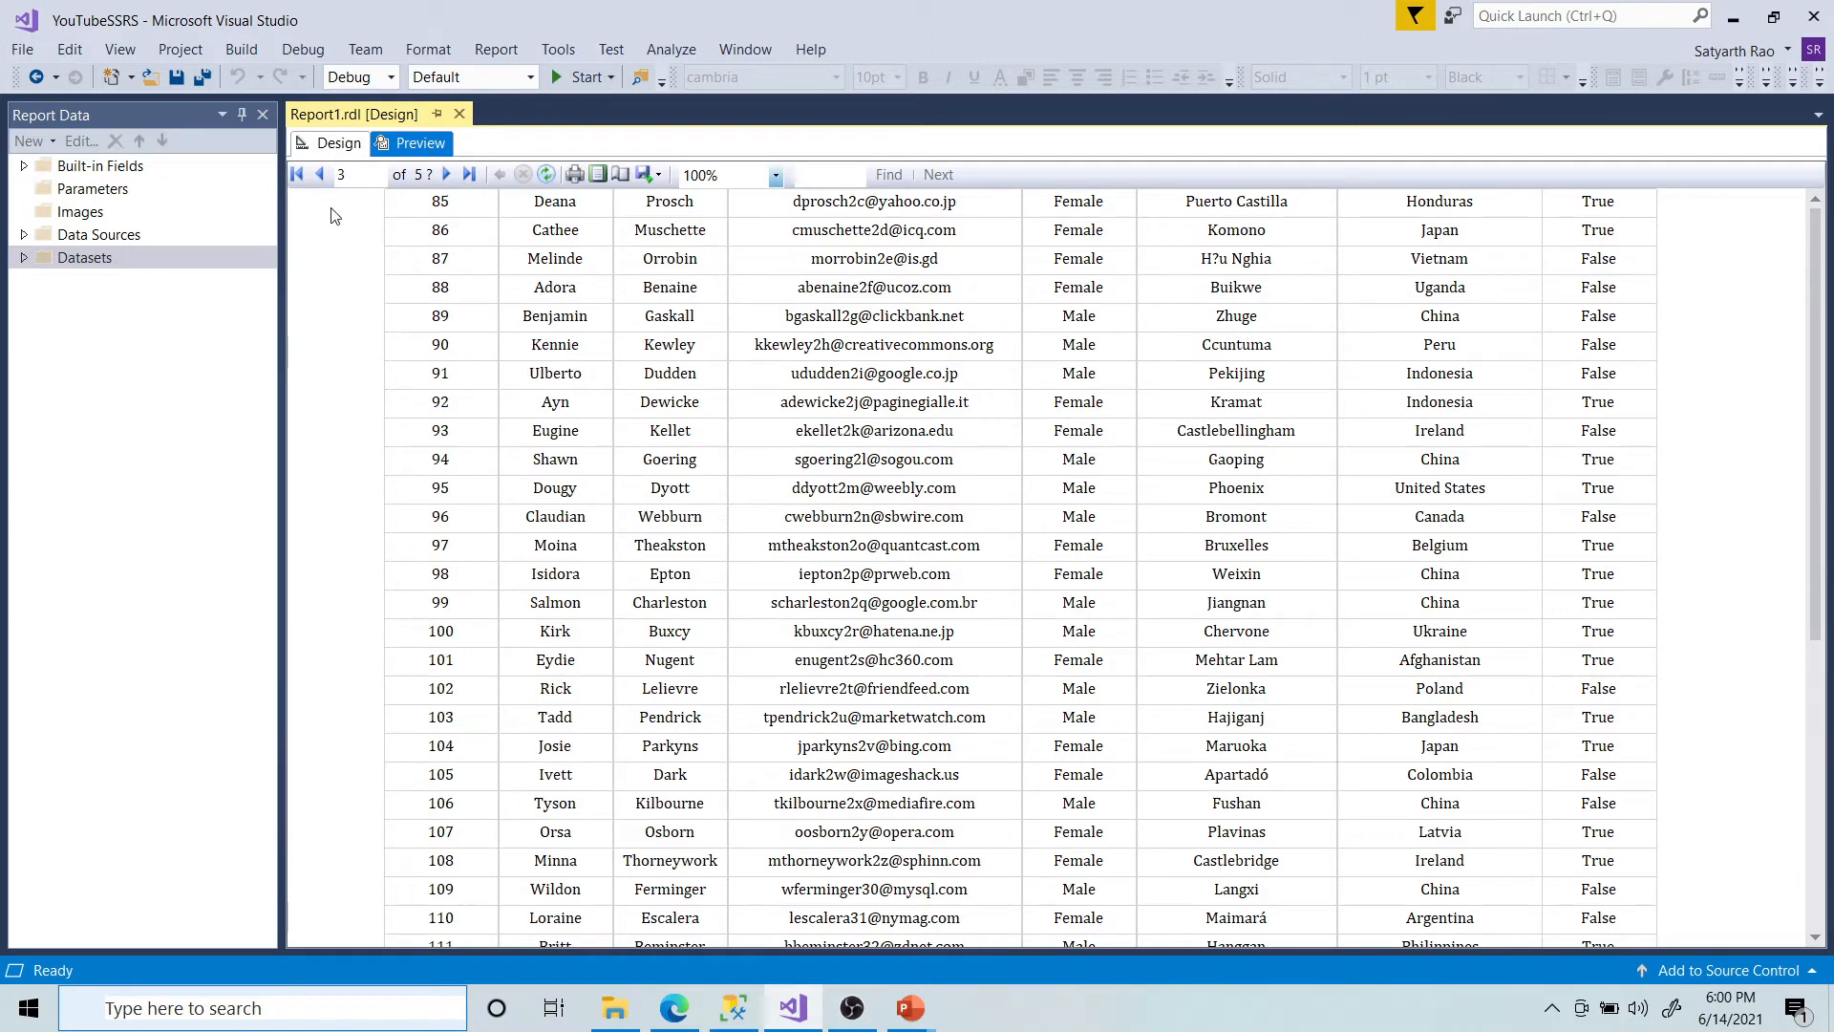
{"action": "left_click", "coordinate": [297, 175]}
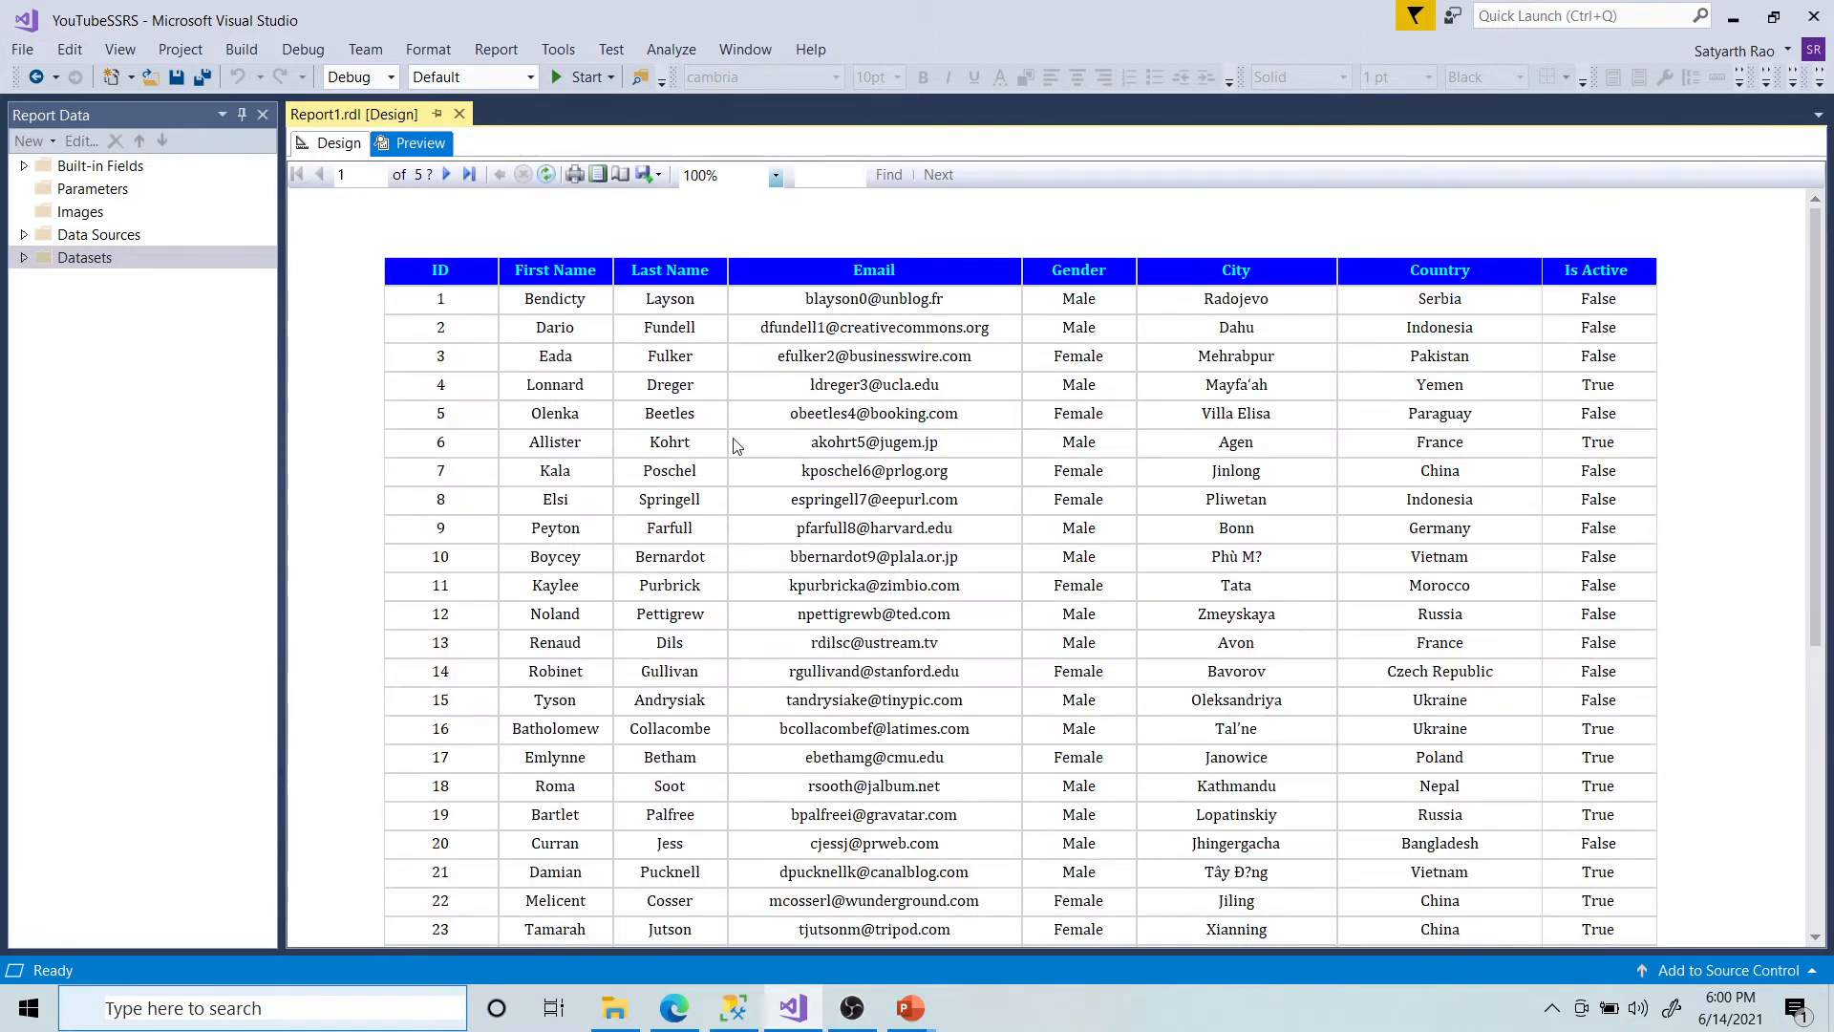
{"action": "scroll", "coordinate": [994, 452], "scroll_direction": "down", "scroll_amount": 3}
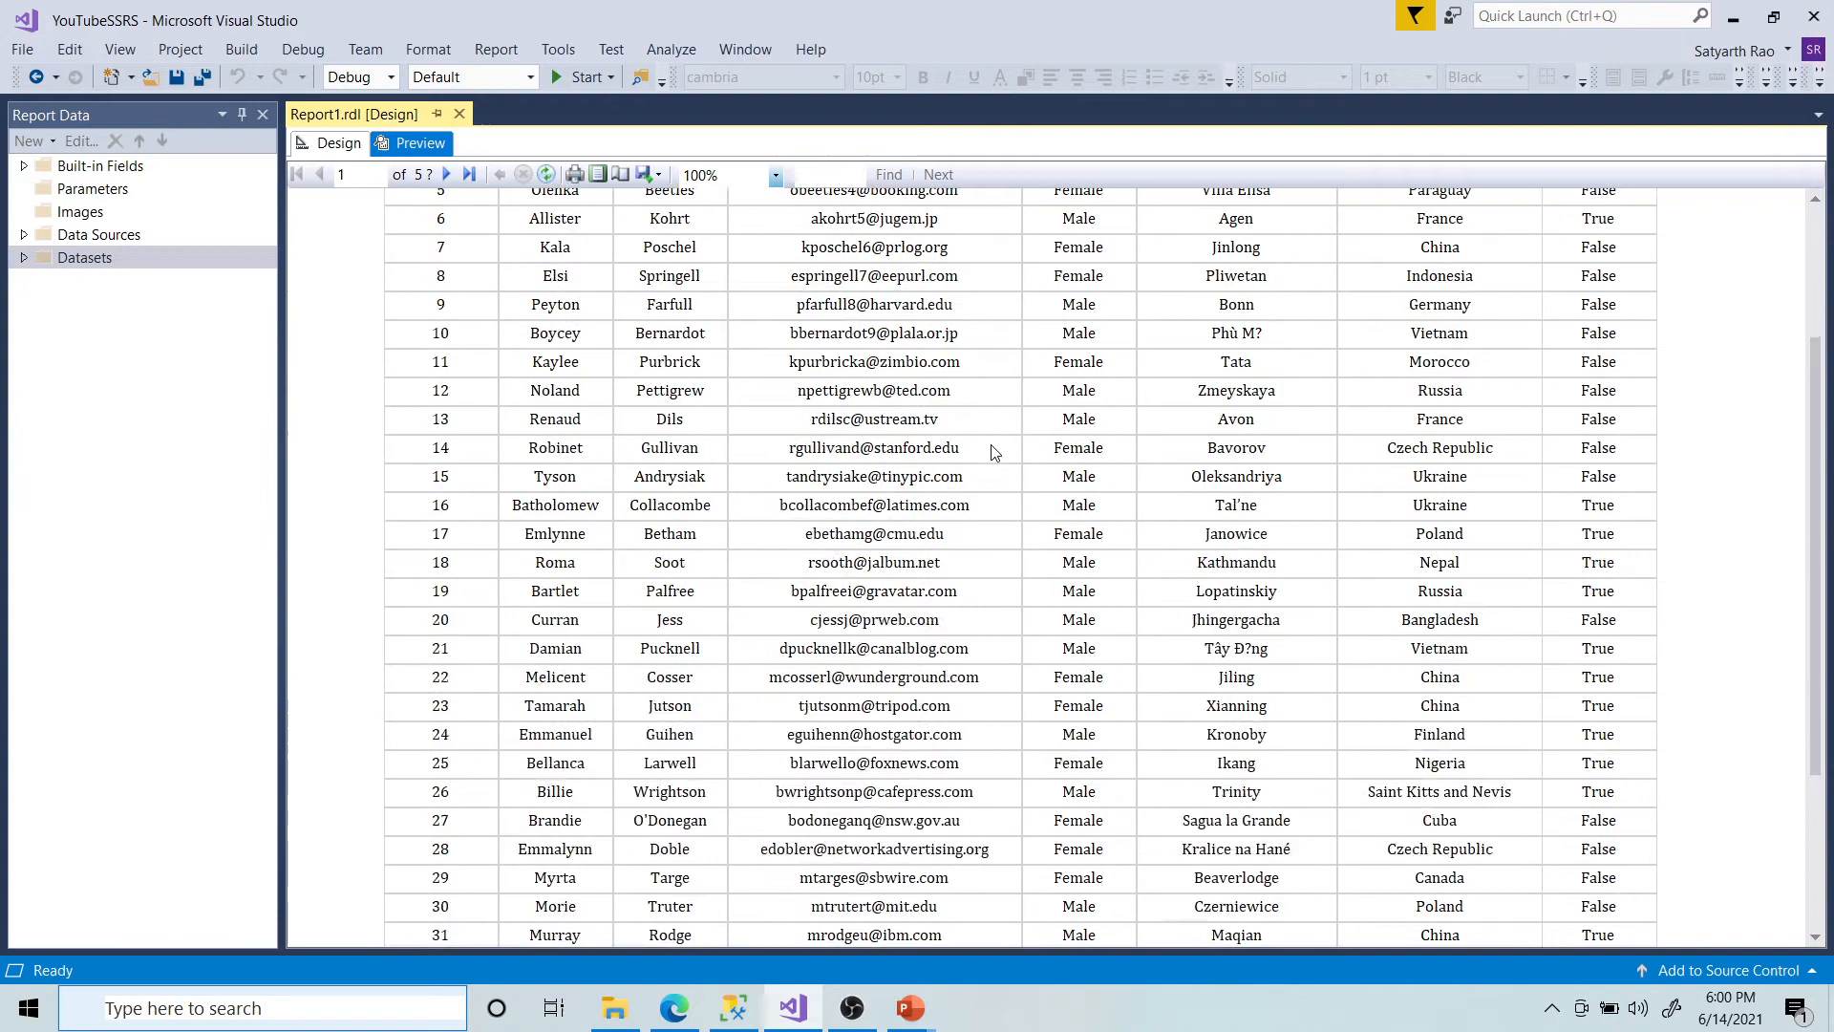
{"action": "left_click", "coordinate": [446, 175]}
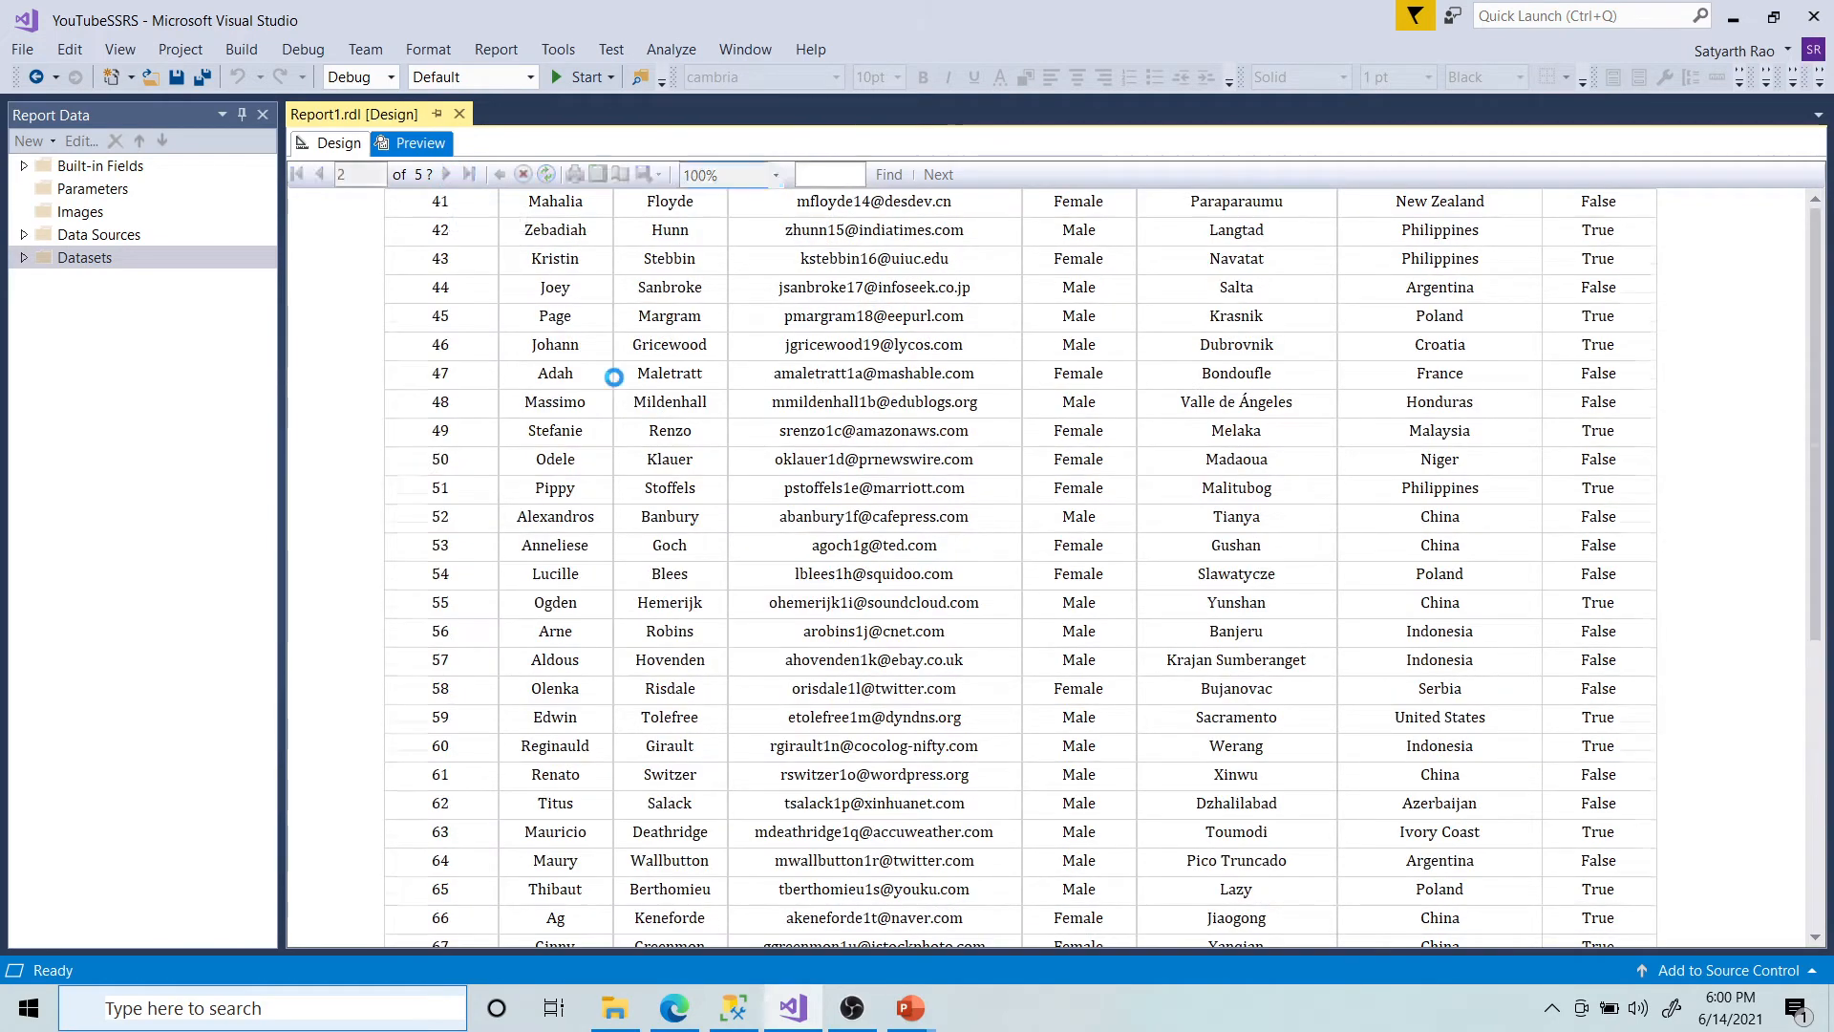
{"action": "scroll", "coordinate": [615, 376], "scroll_direction": "up", "scroll_amount": 5}
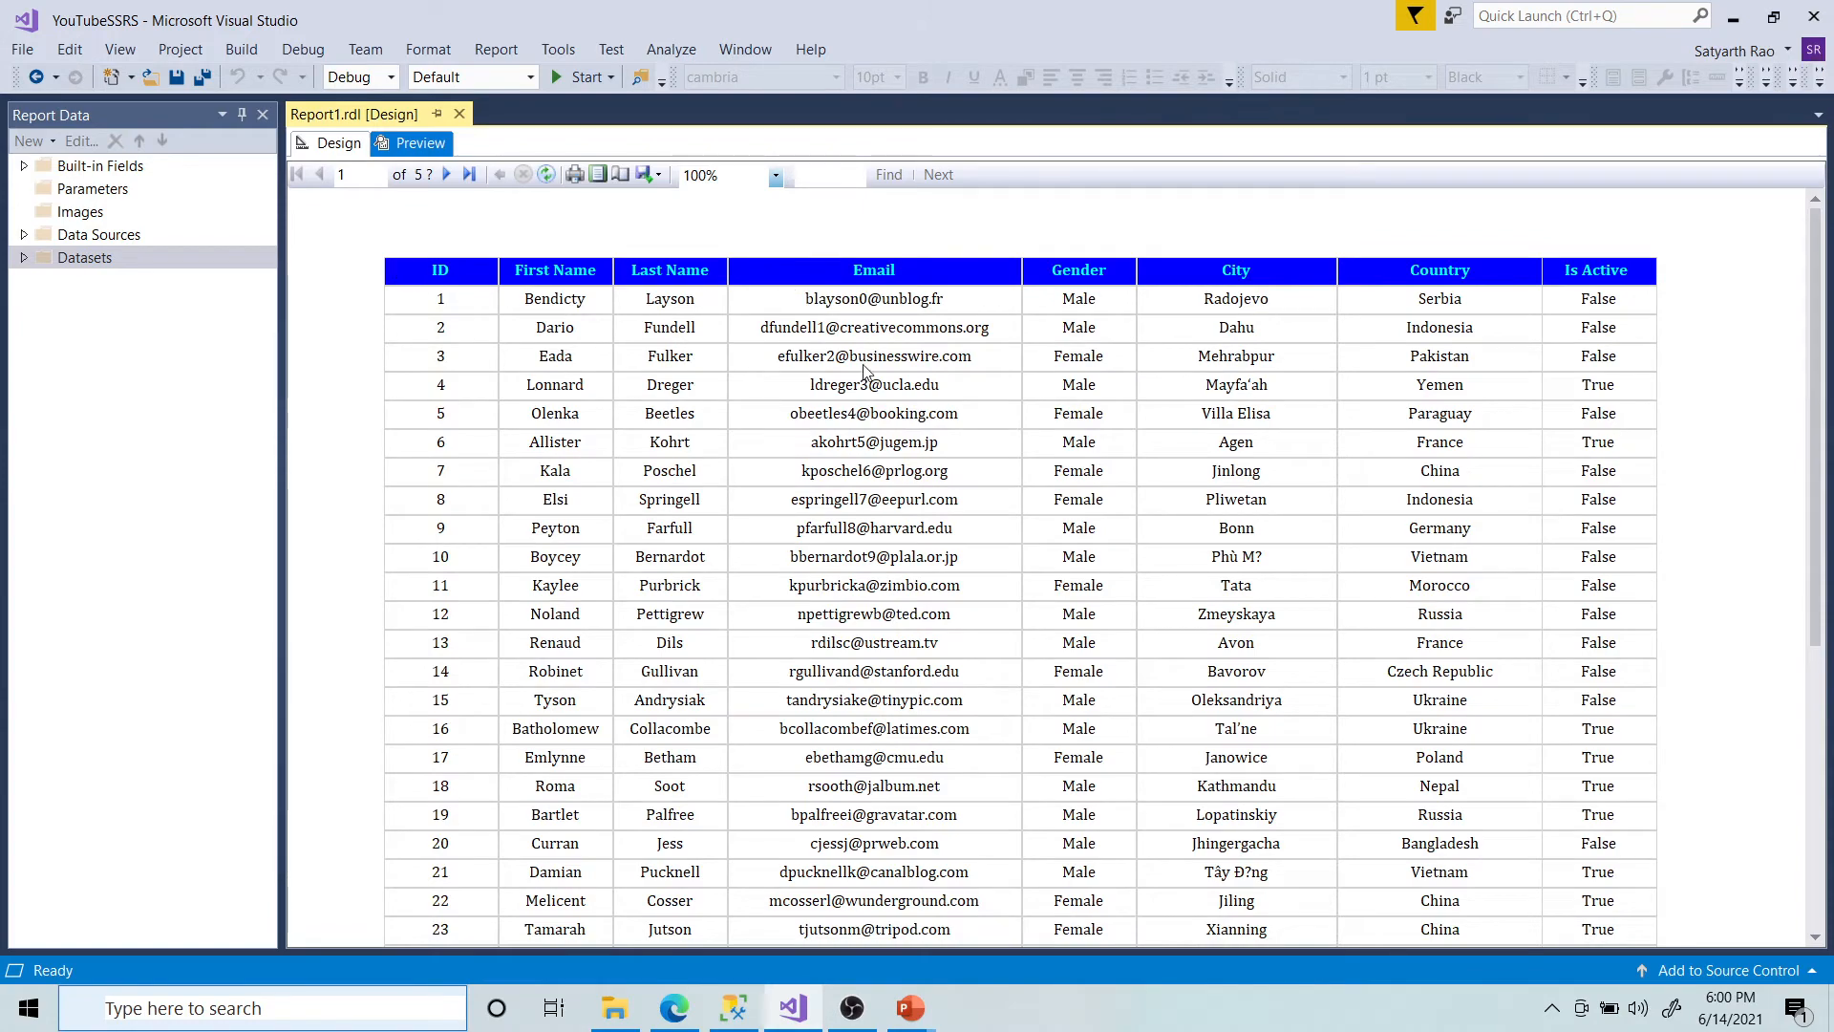
{"action": "scroll", "coordinate": [668, 296], "scroll_direction": "down", "scroll_amount": 1}
{"action": "scroll", "coordinate": [668, 296], "scroll_direction": "up", "scroll_amount": 1}
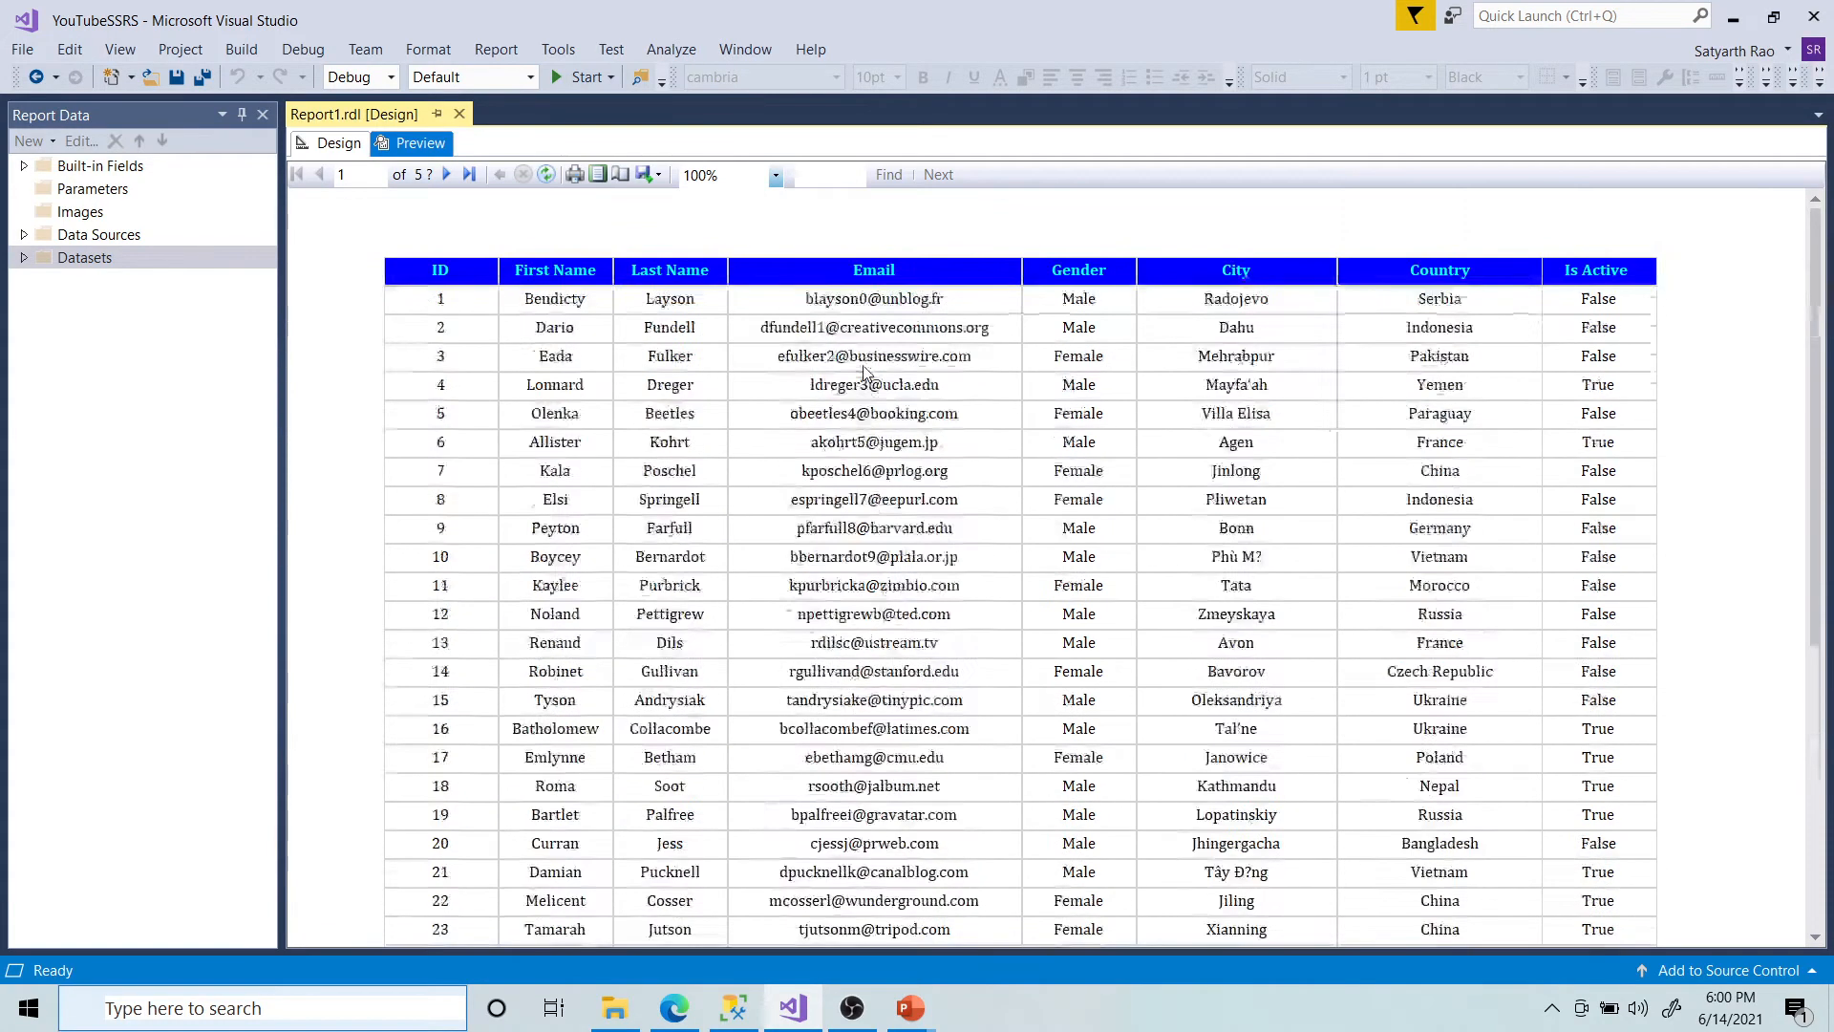
{"action": "left_click", "coordinate": [446, 175]}
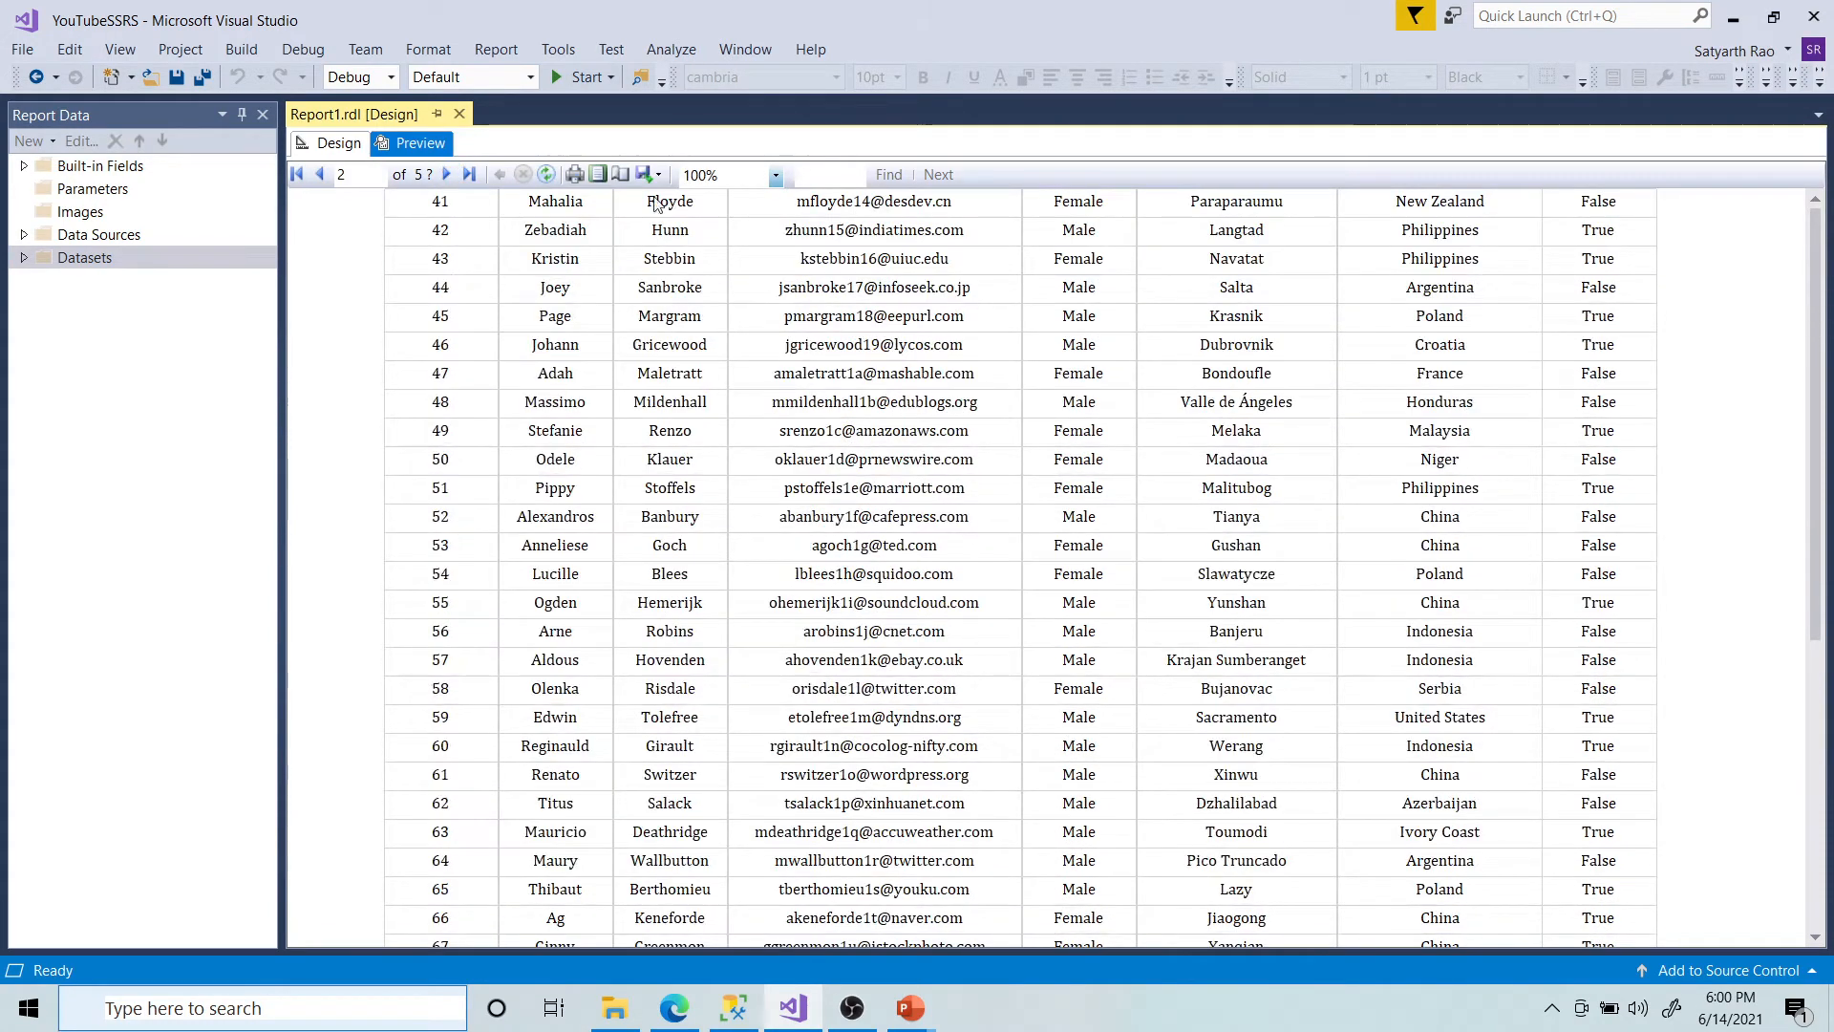
{"action": "left_click", "coordinate": [320, 175]}
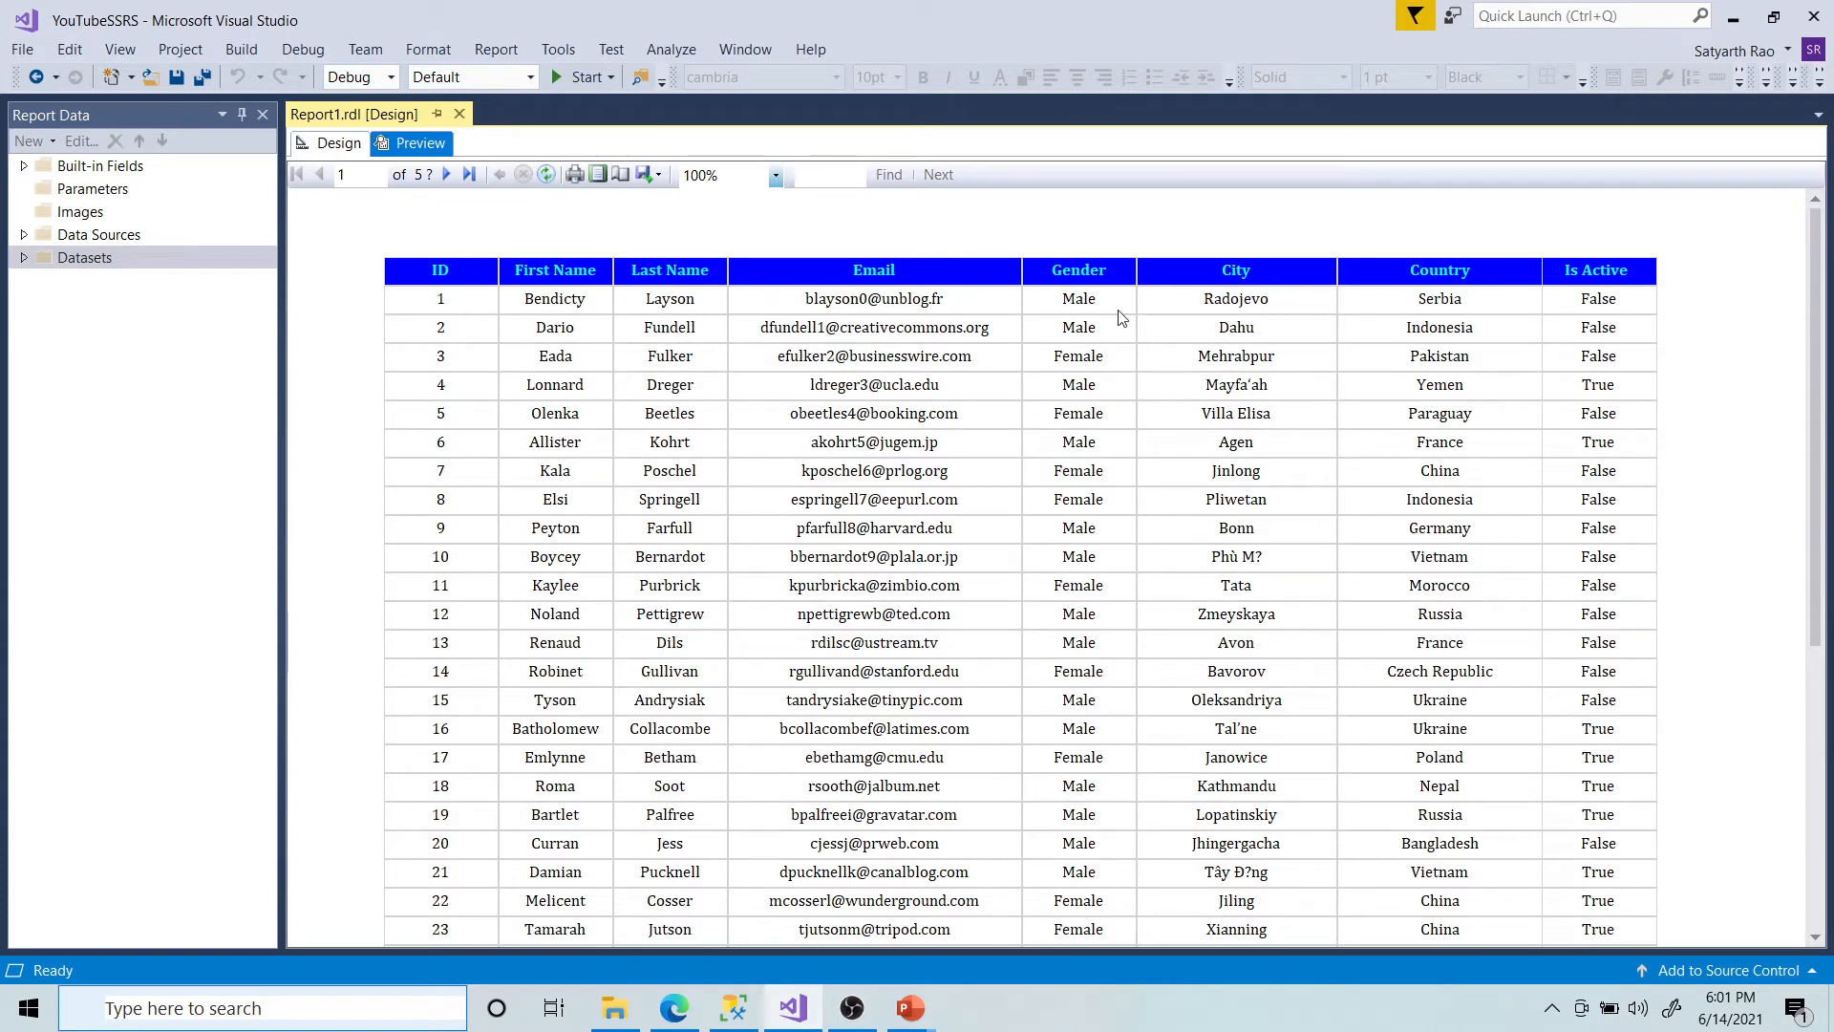
Step: Return to the report design and select the Details row group
{"action": "left_click", "coordinate": [347, 145]}
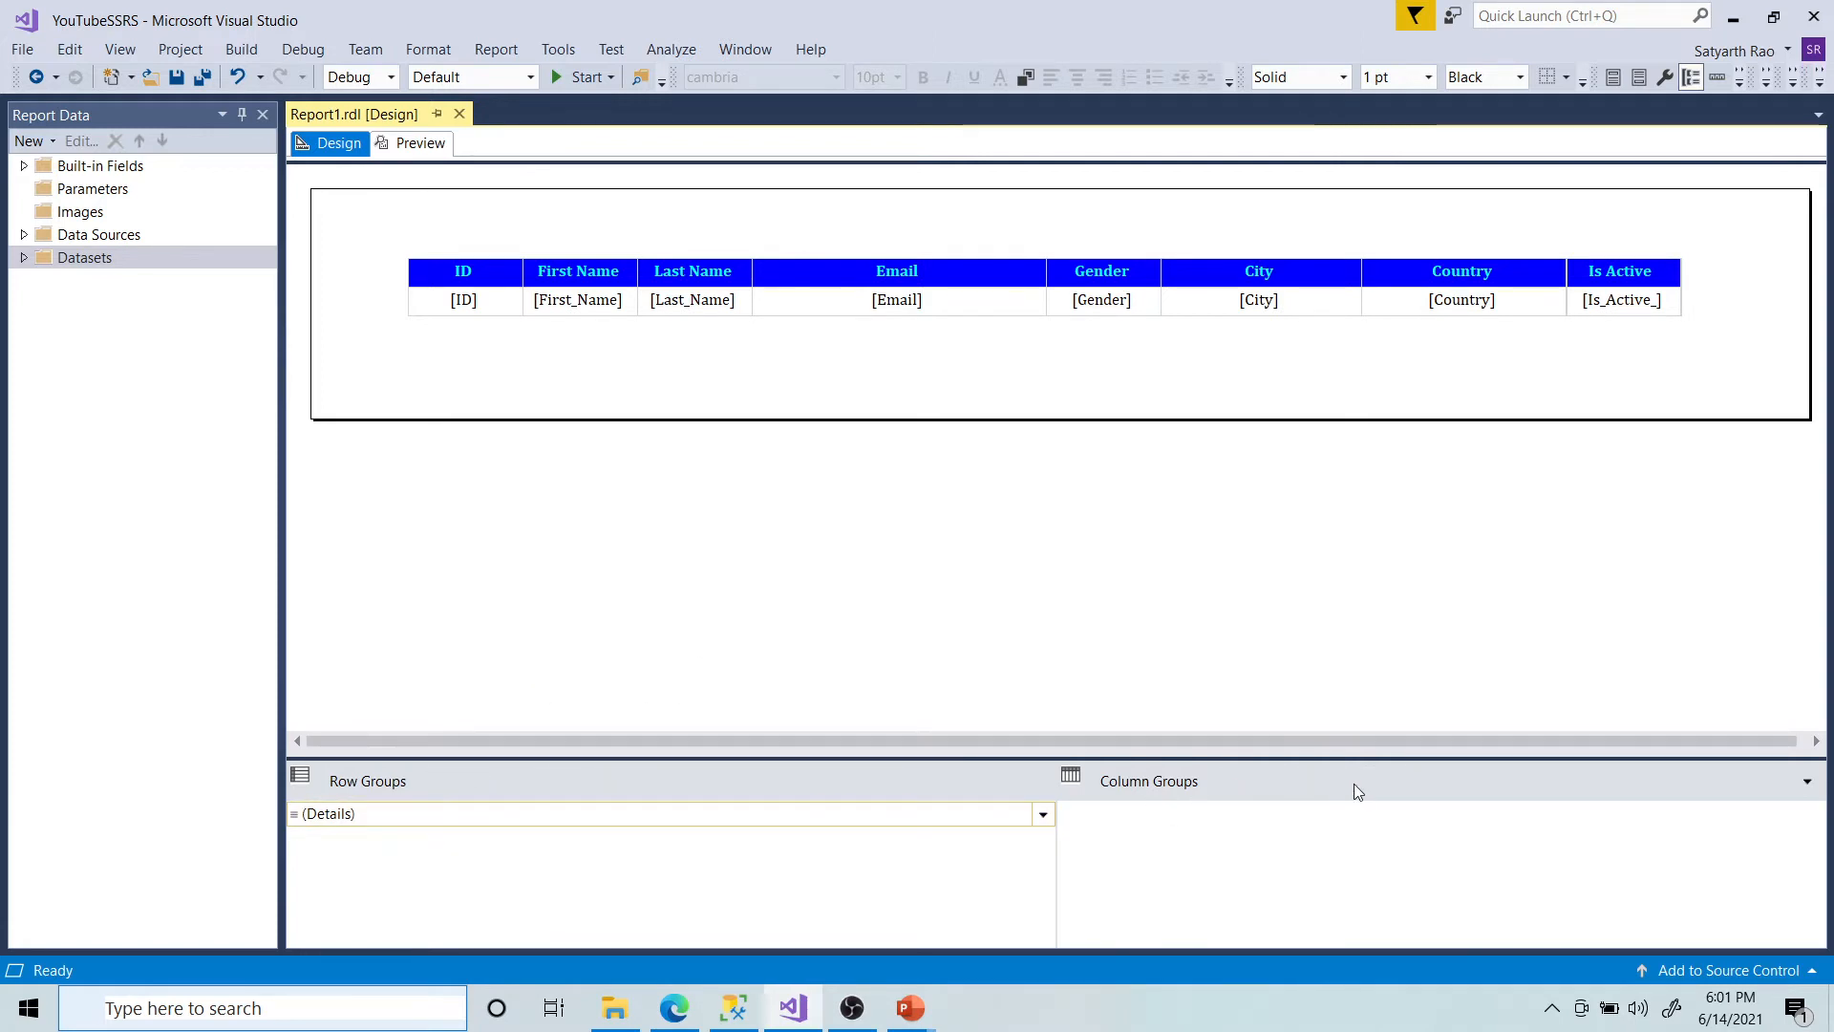
{"action": "left_click", "coordinate": [794, 820]}
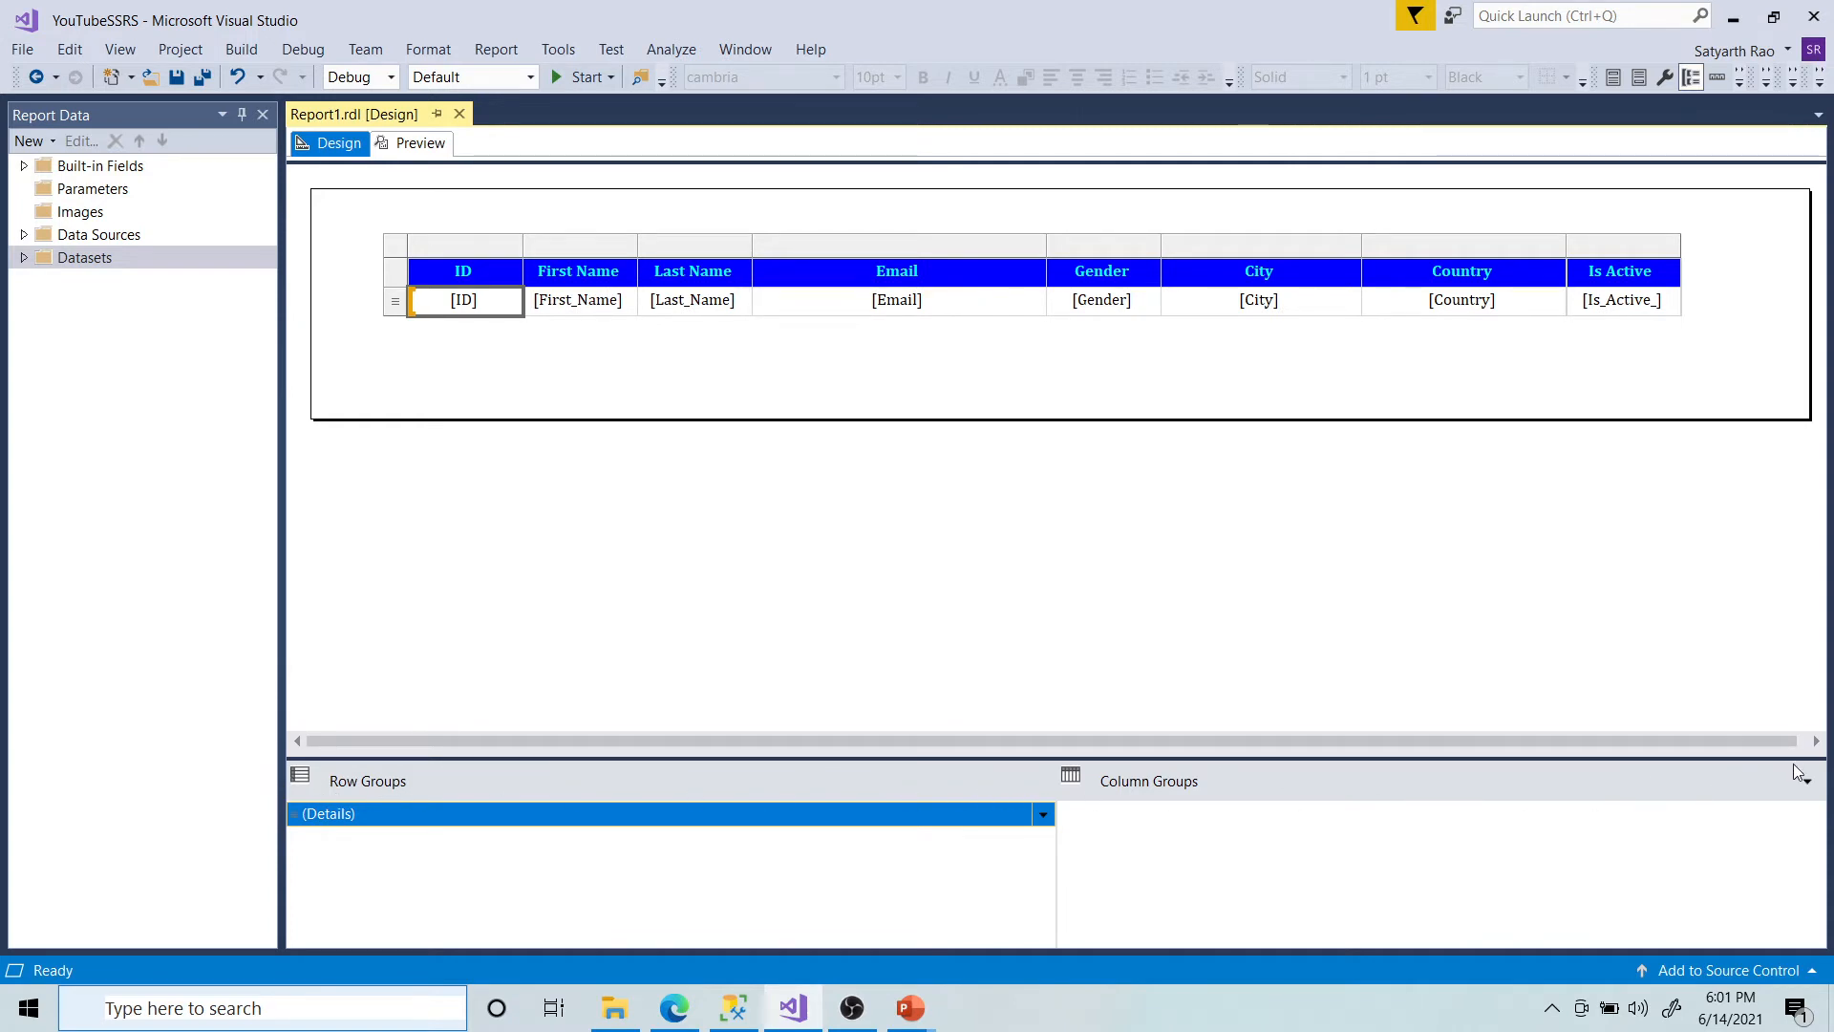
{"action": "mouse_move", "coordinate": [1803, 792]}
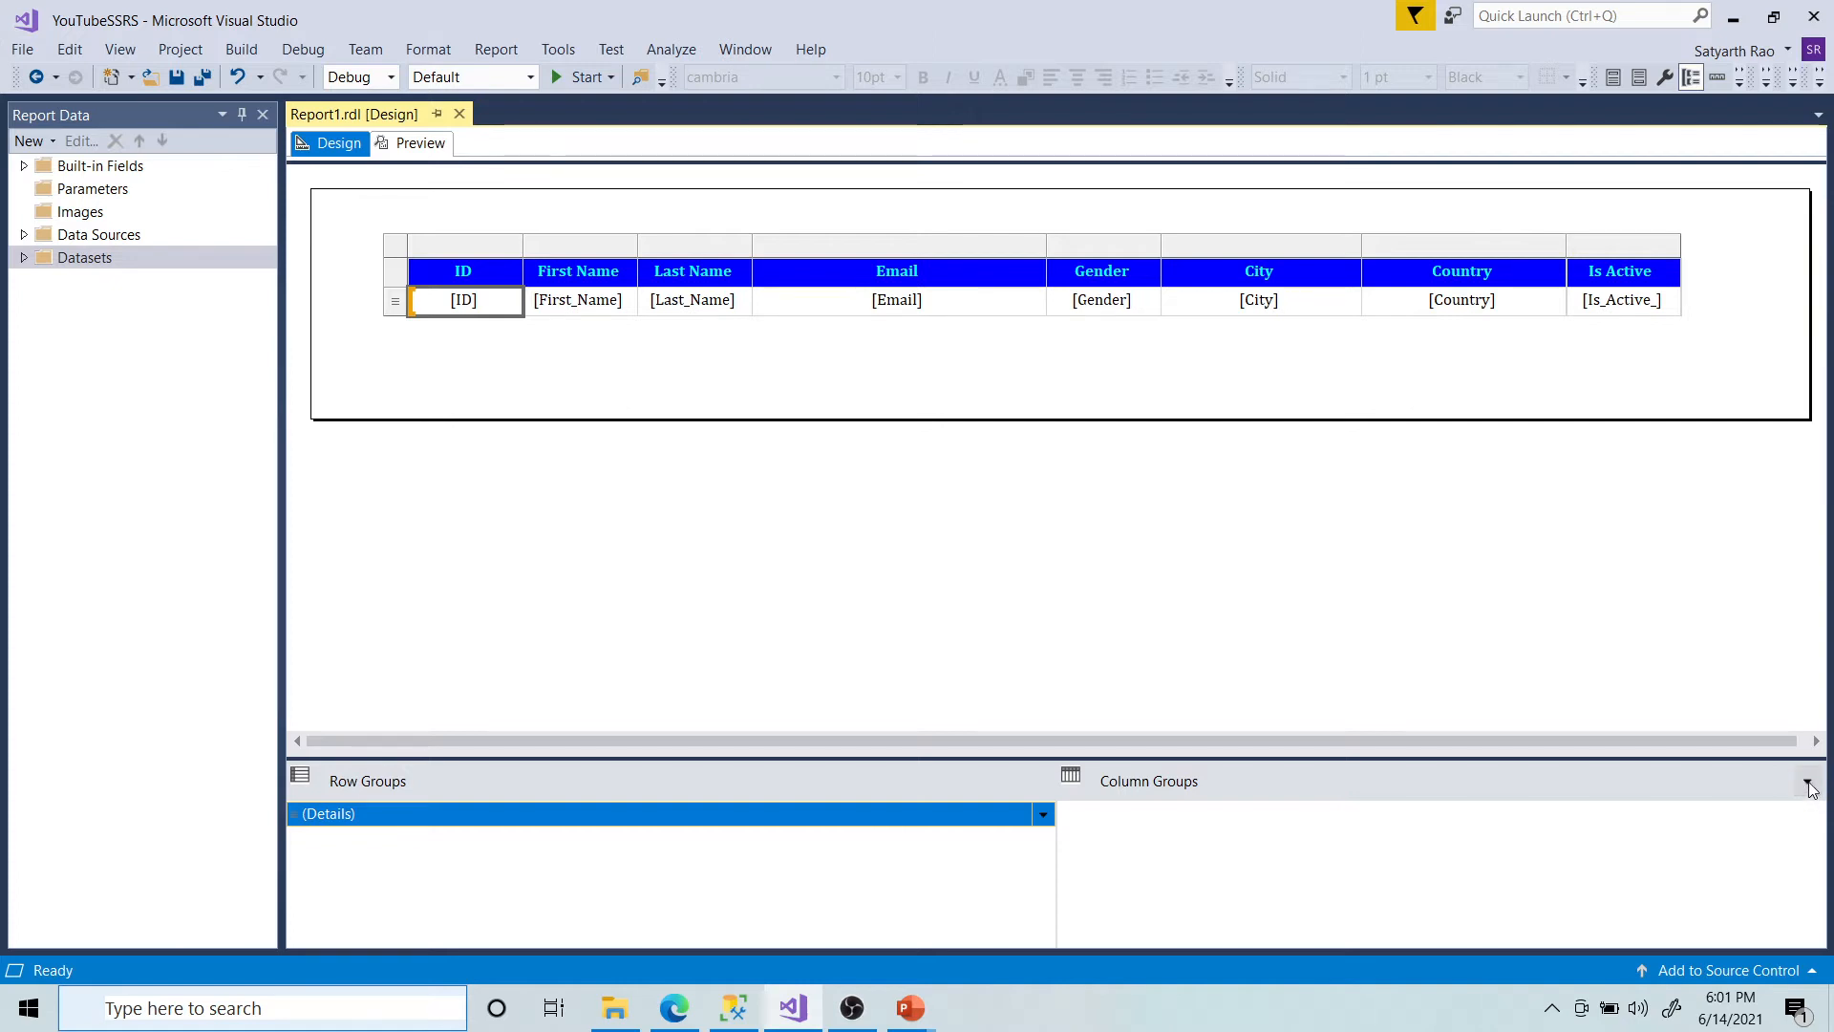
Step: Turn on Advanced Mode for the row and column groups and compare which table rows the Static and Details row groups select
{"action": "left_click", "coordinate": [1808, 784]}
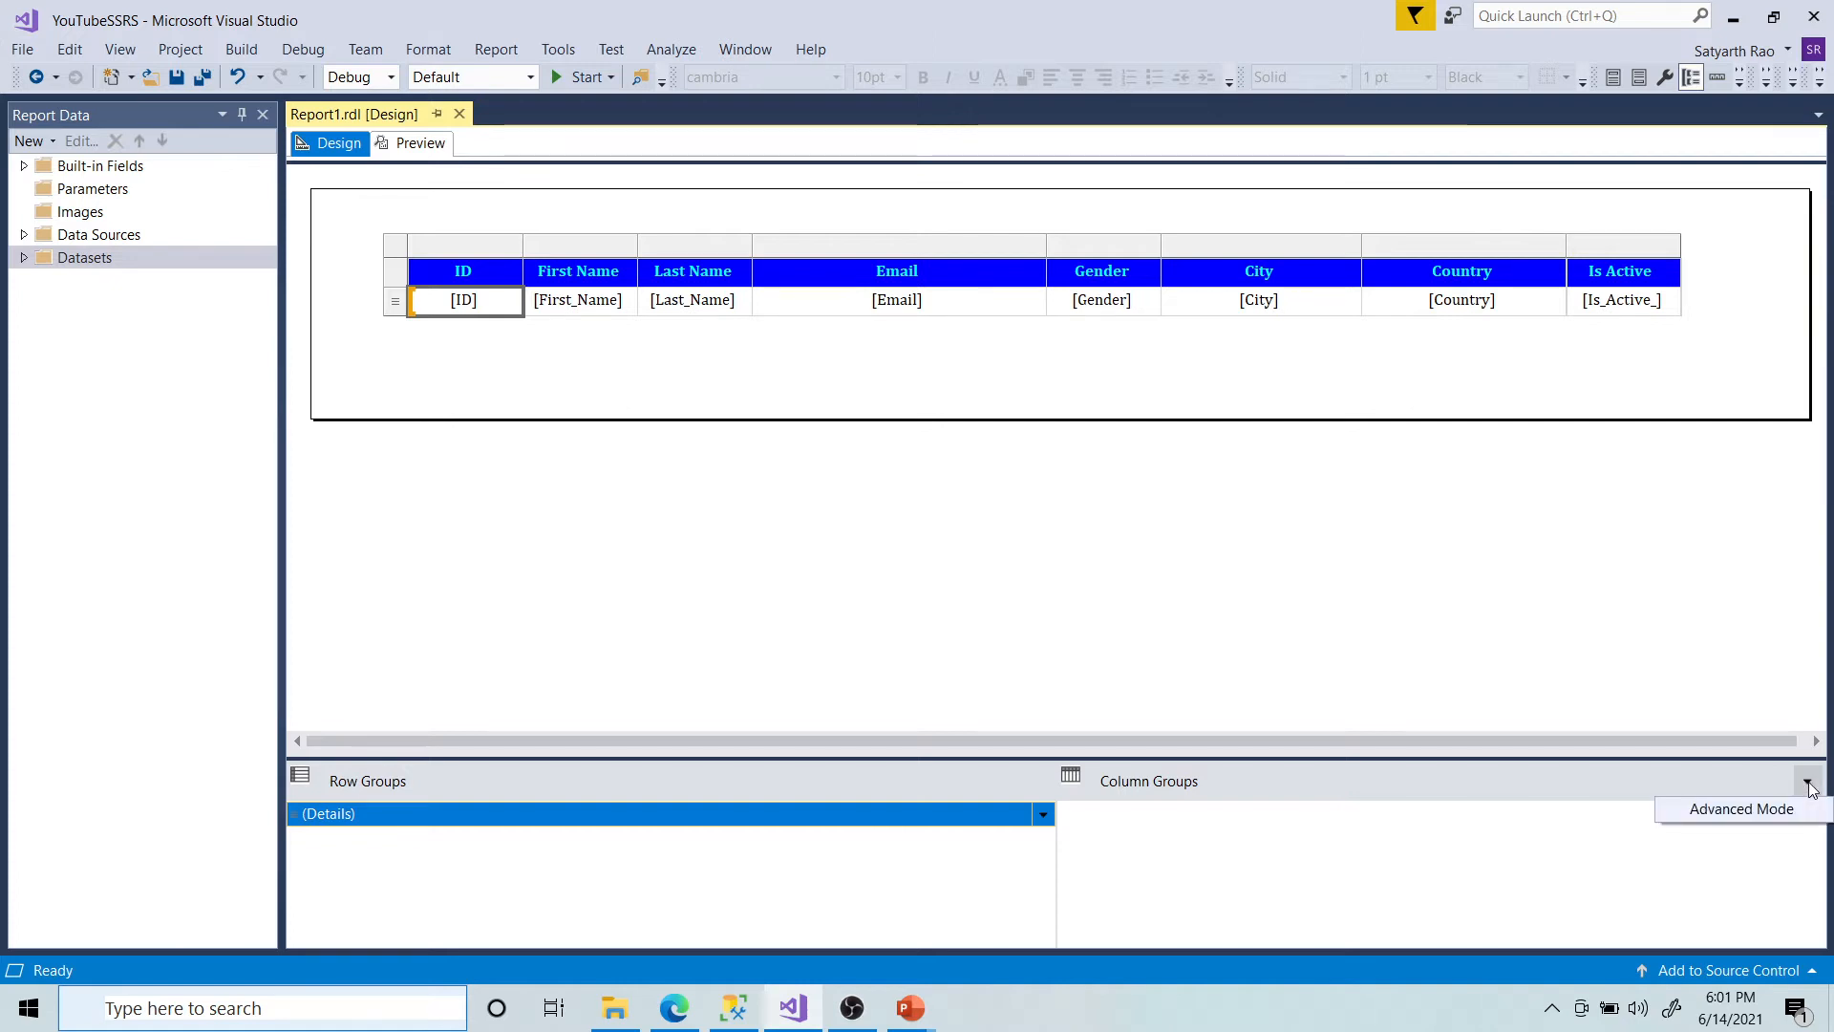
{"action": "left_click", "coordinate": [1733, 810]}
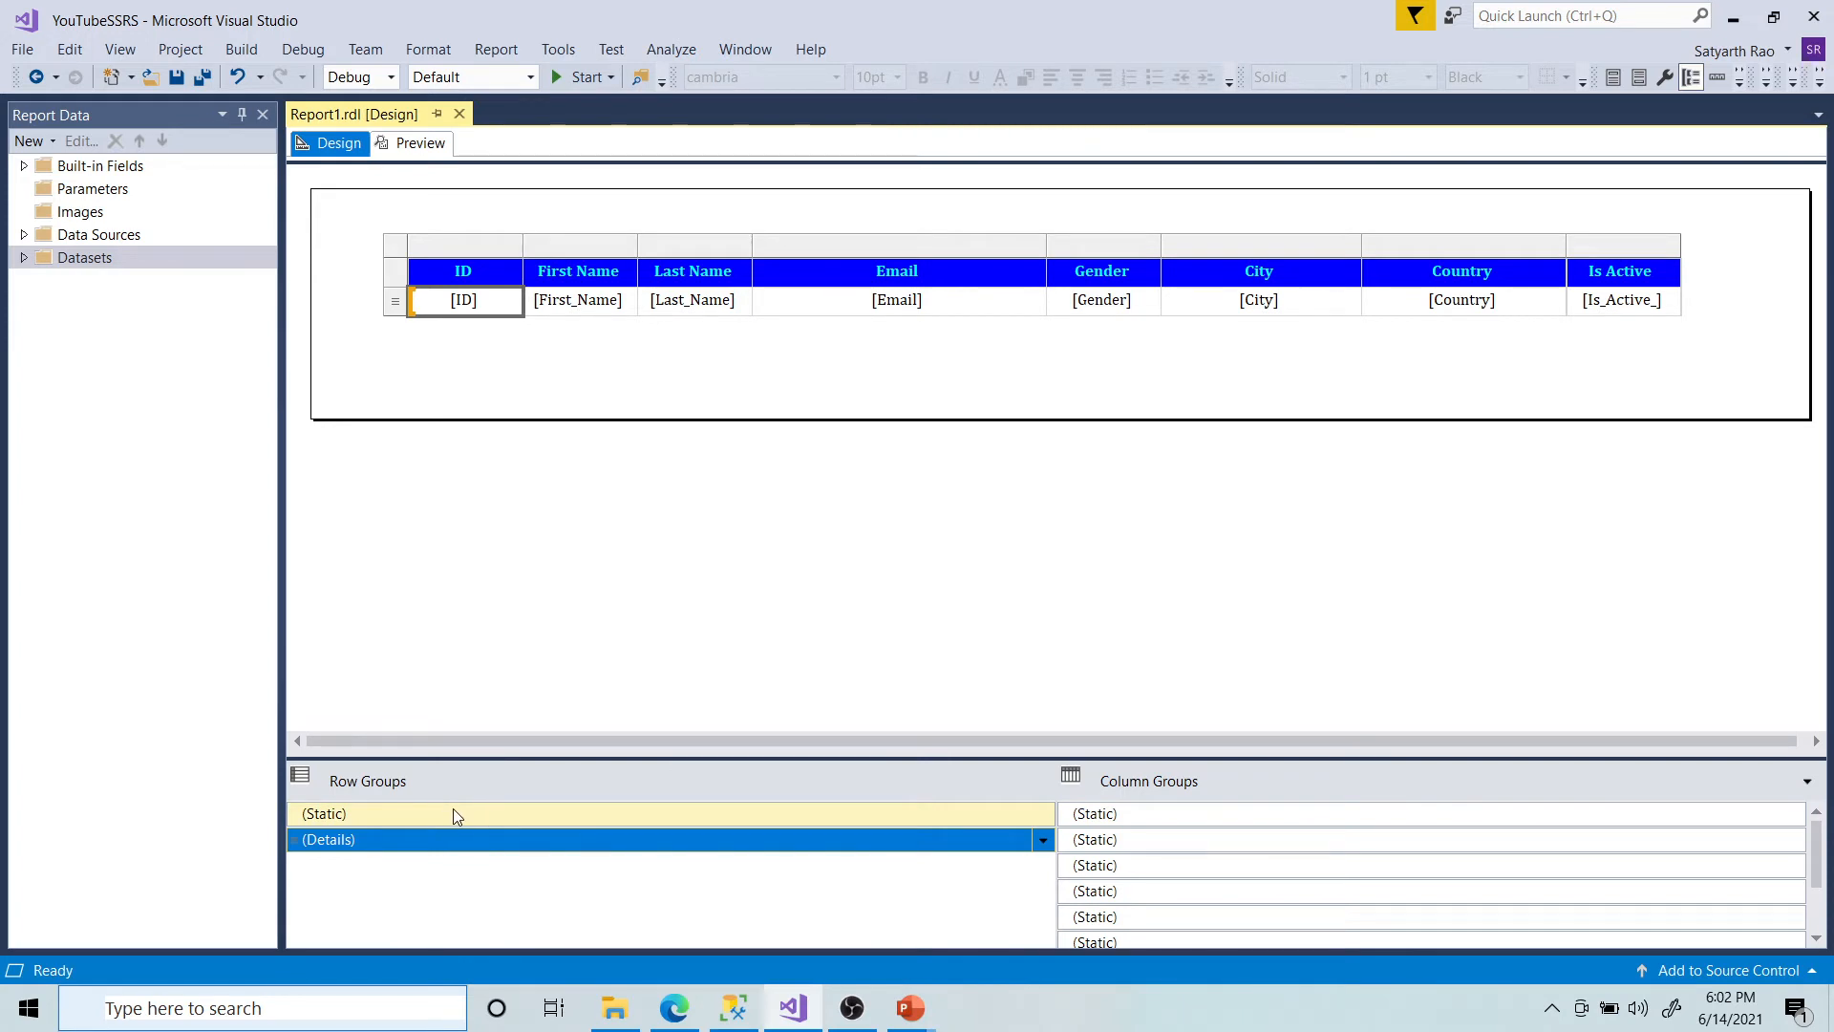
{"action": "left_click", "coordinate": [375, 822]}
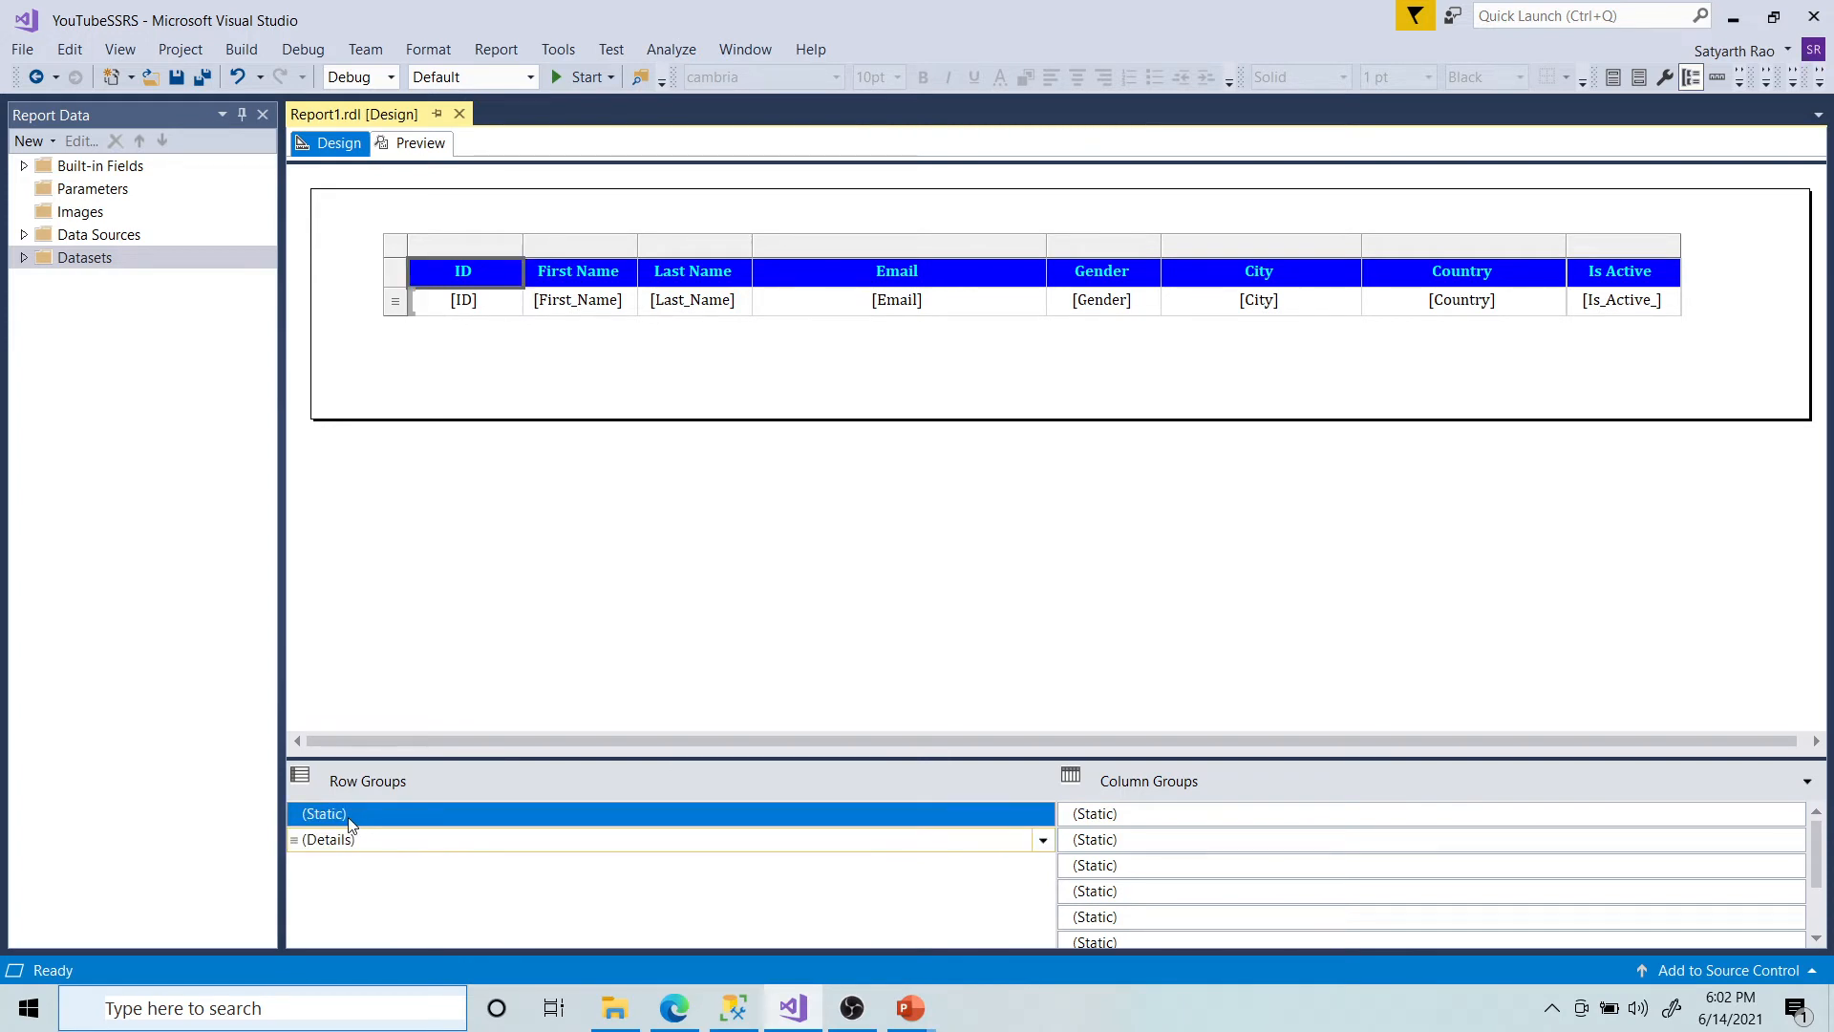
{"action": "left_click", "coordinate": [407, 844]}
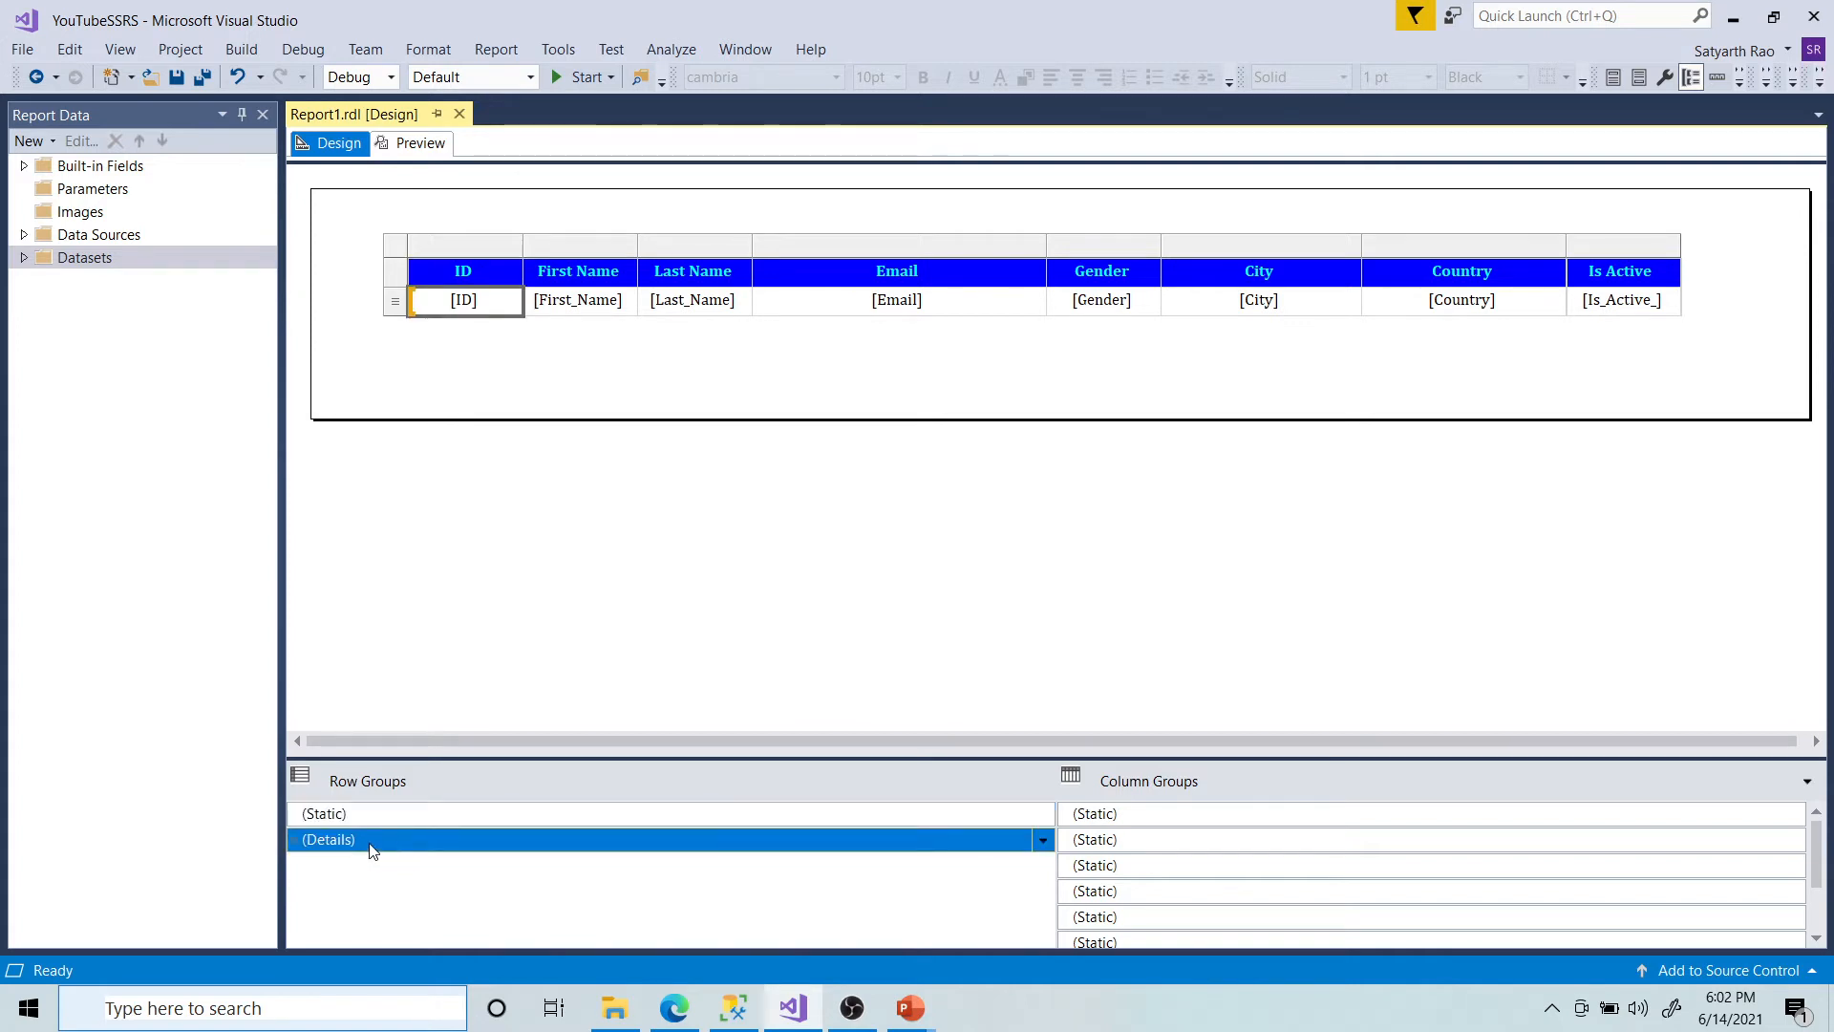
{"action": "left_click", "coordinate": [426, 819]}
{"action": "left_click", "coordinate": [423, 839]}
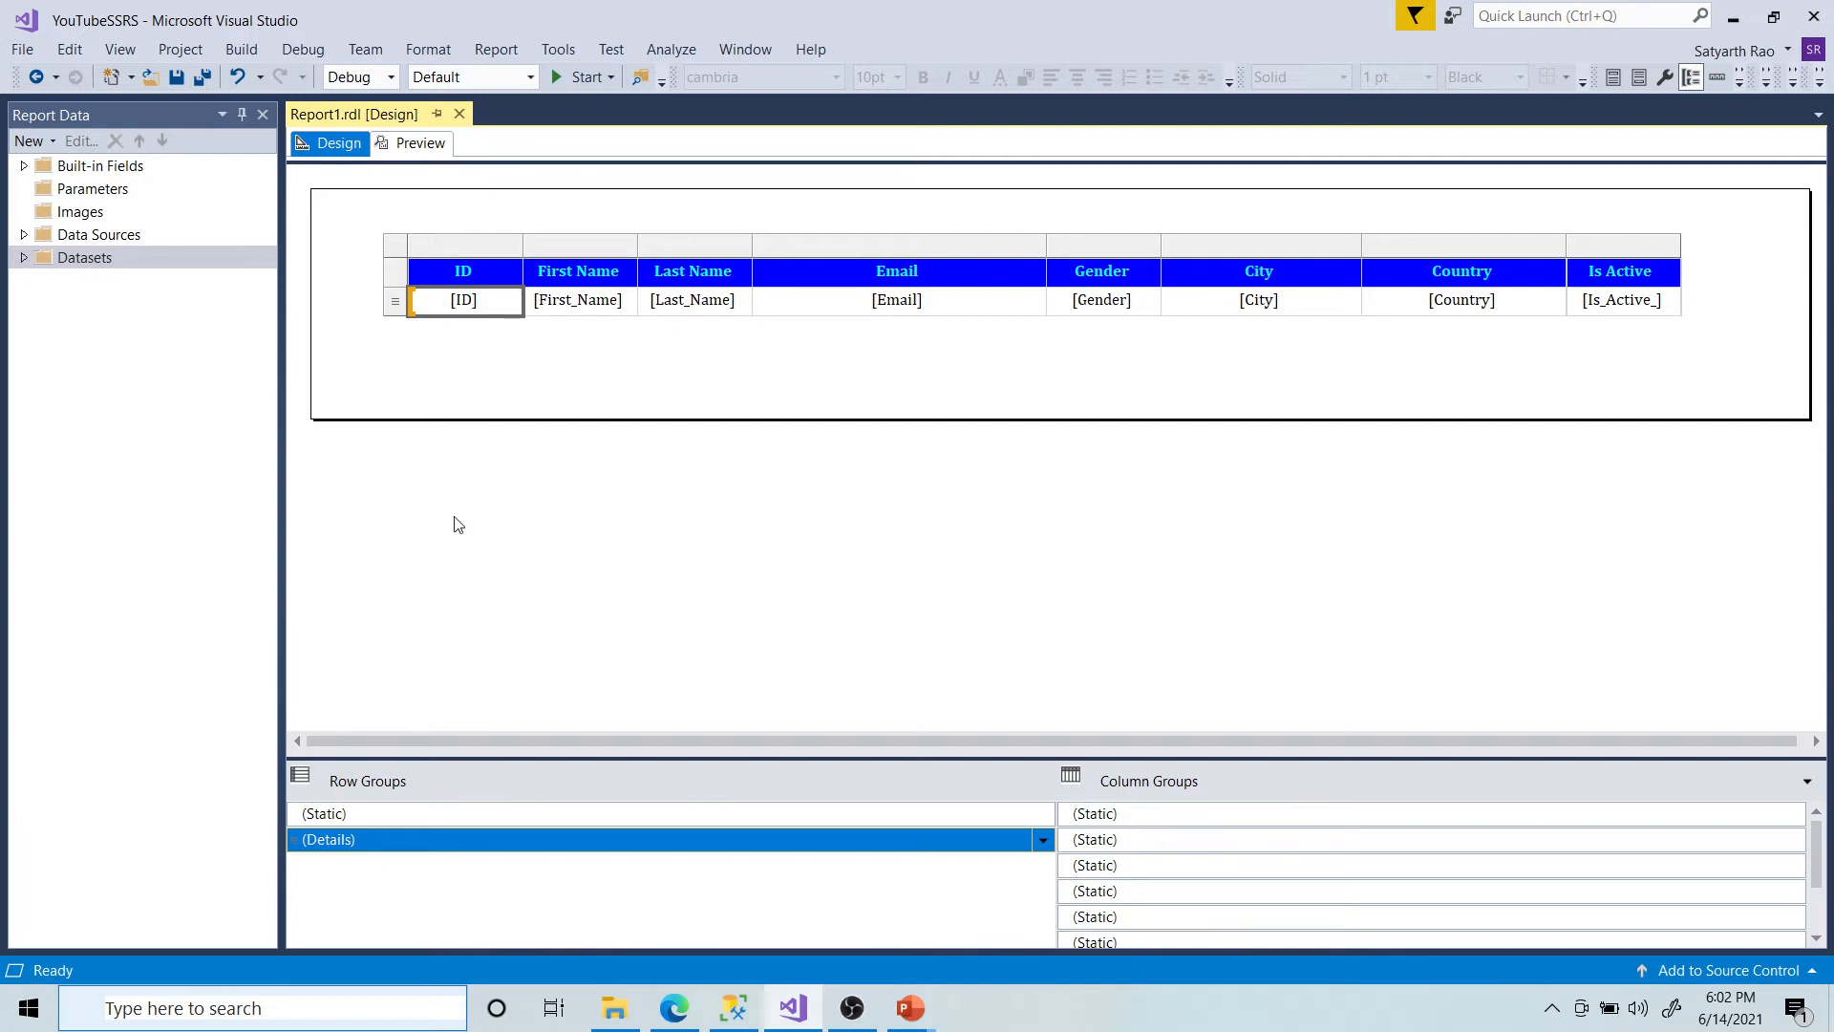
{"action": "left_click", "coordinate": [436, 813]}
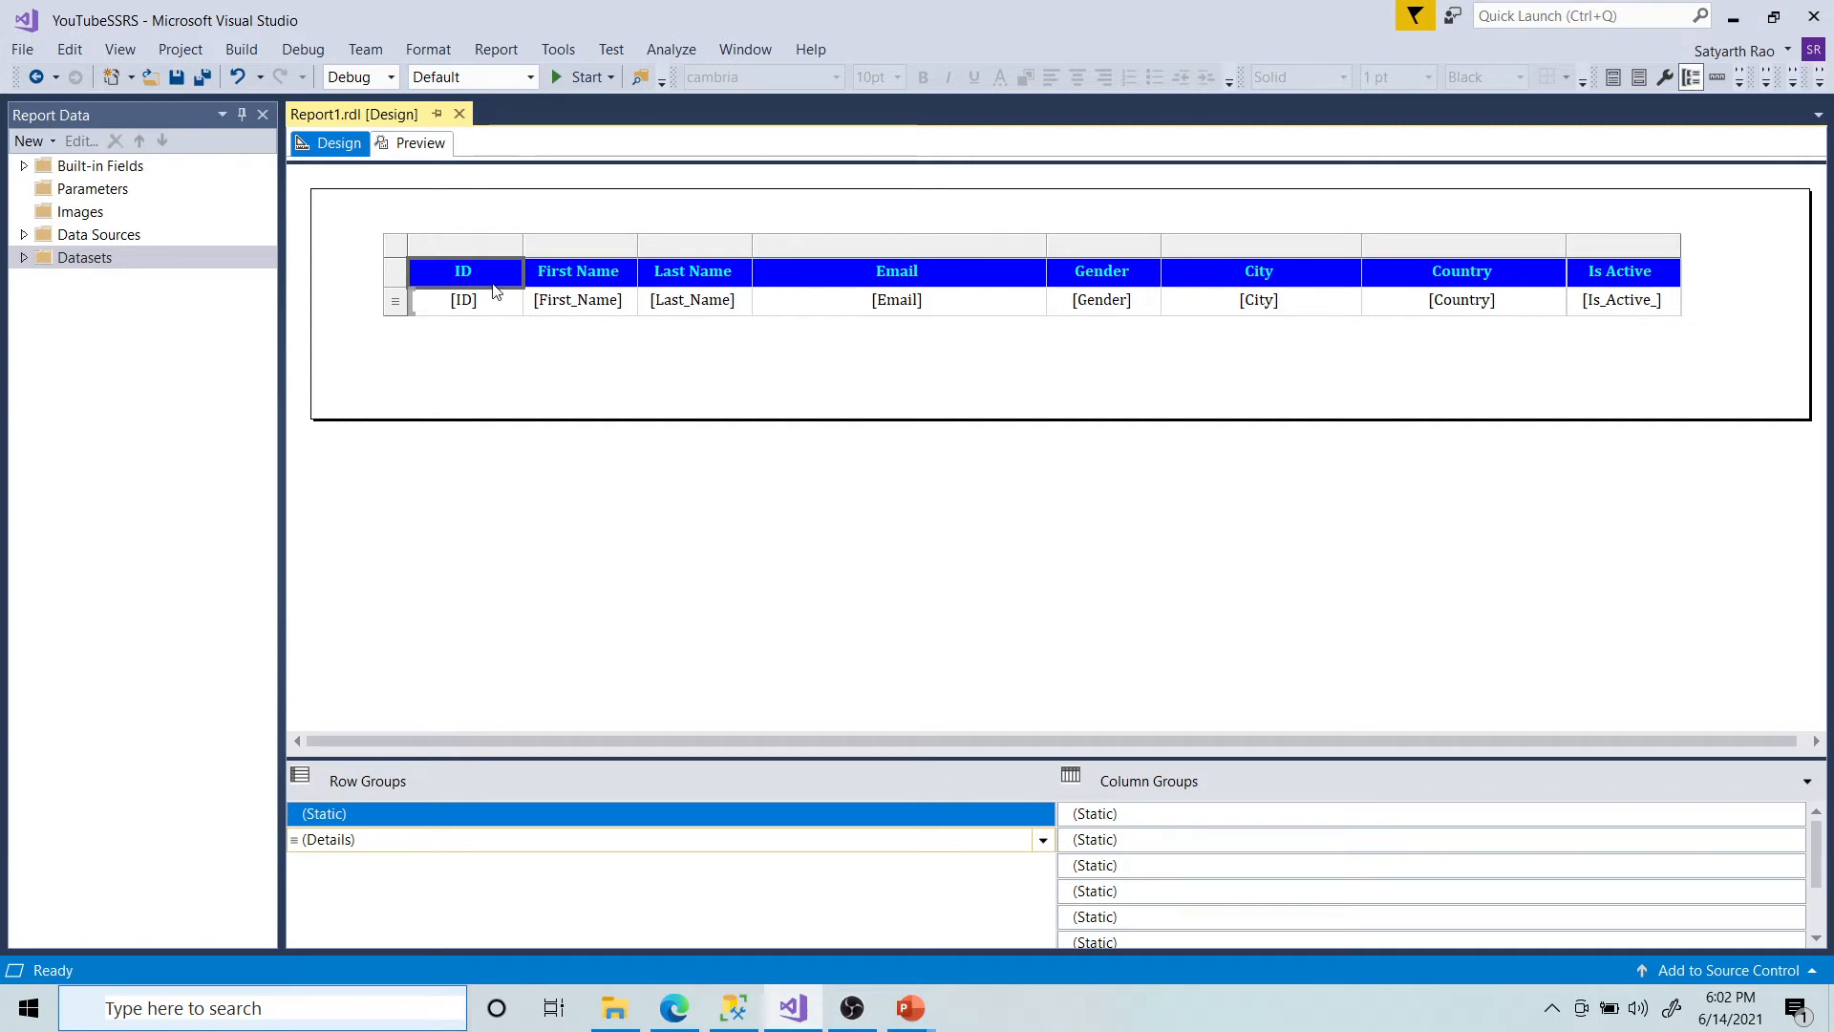
{"action": "left_click", "coordinate": [387, 841]}
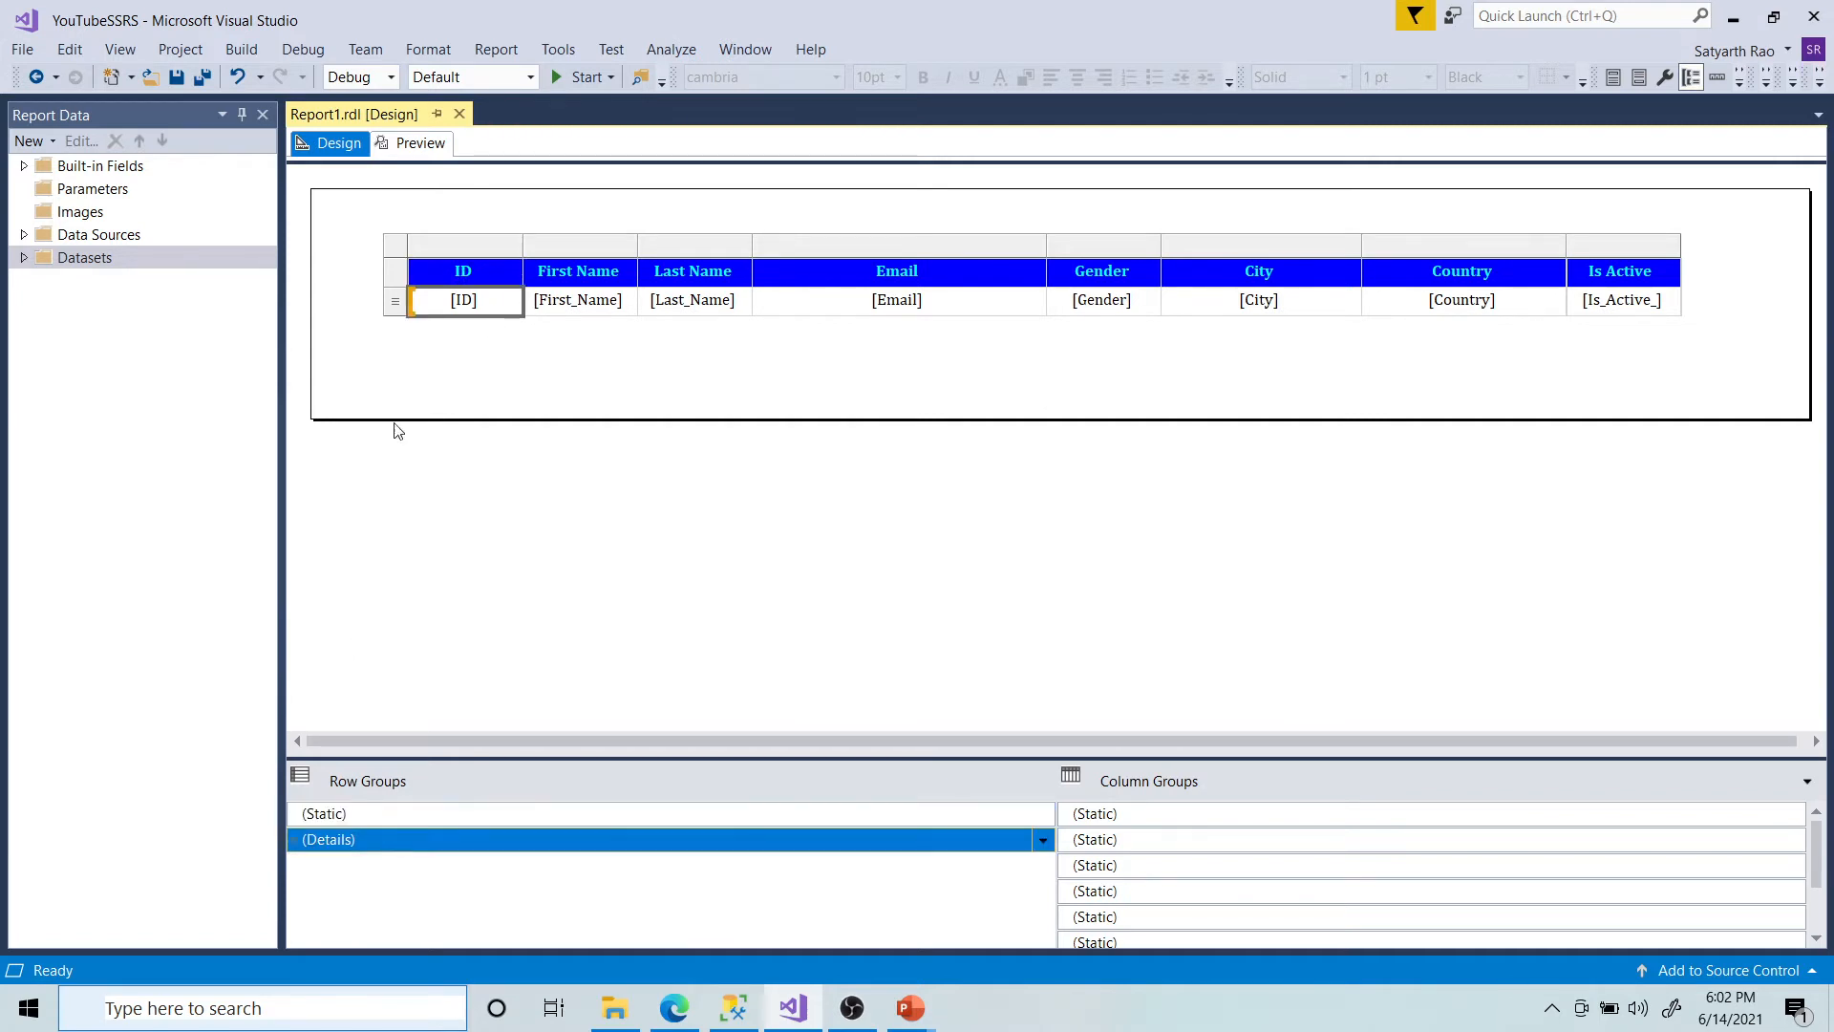
Step: Examine the ID header cell and the ID data cell in relation to the Static and Details row groups
{"action": "double_click", "coordinate": [457, 300]}
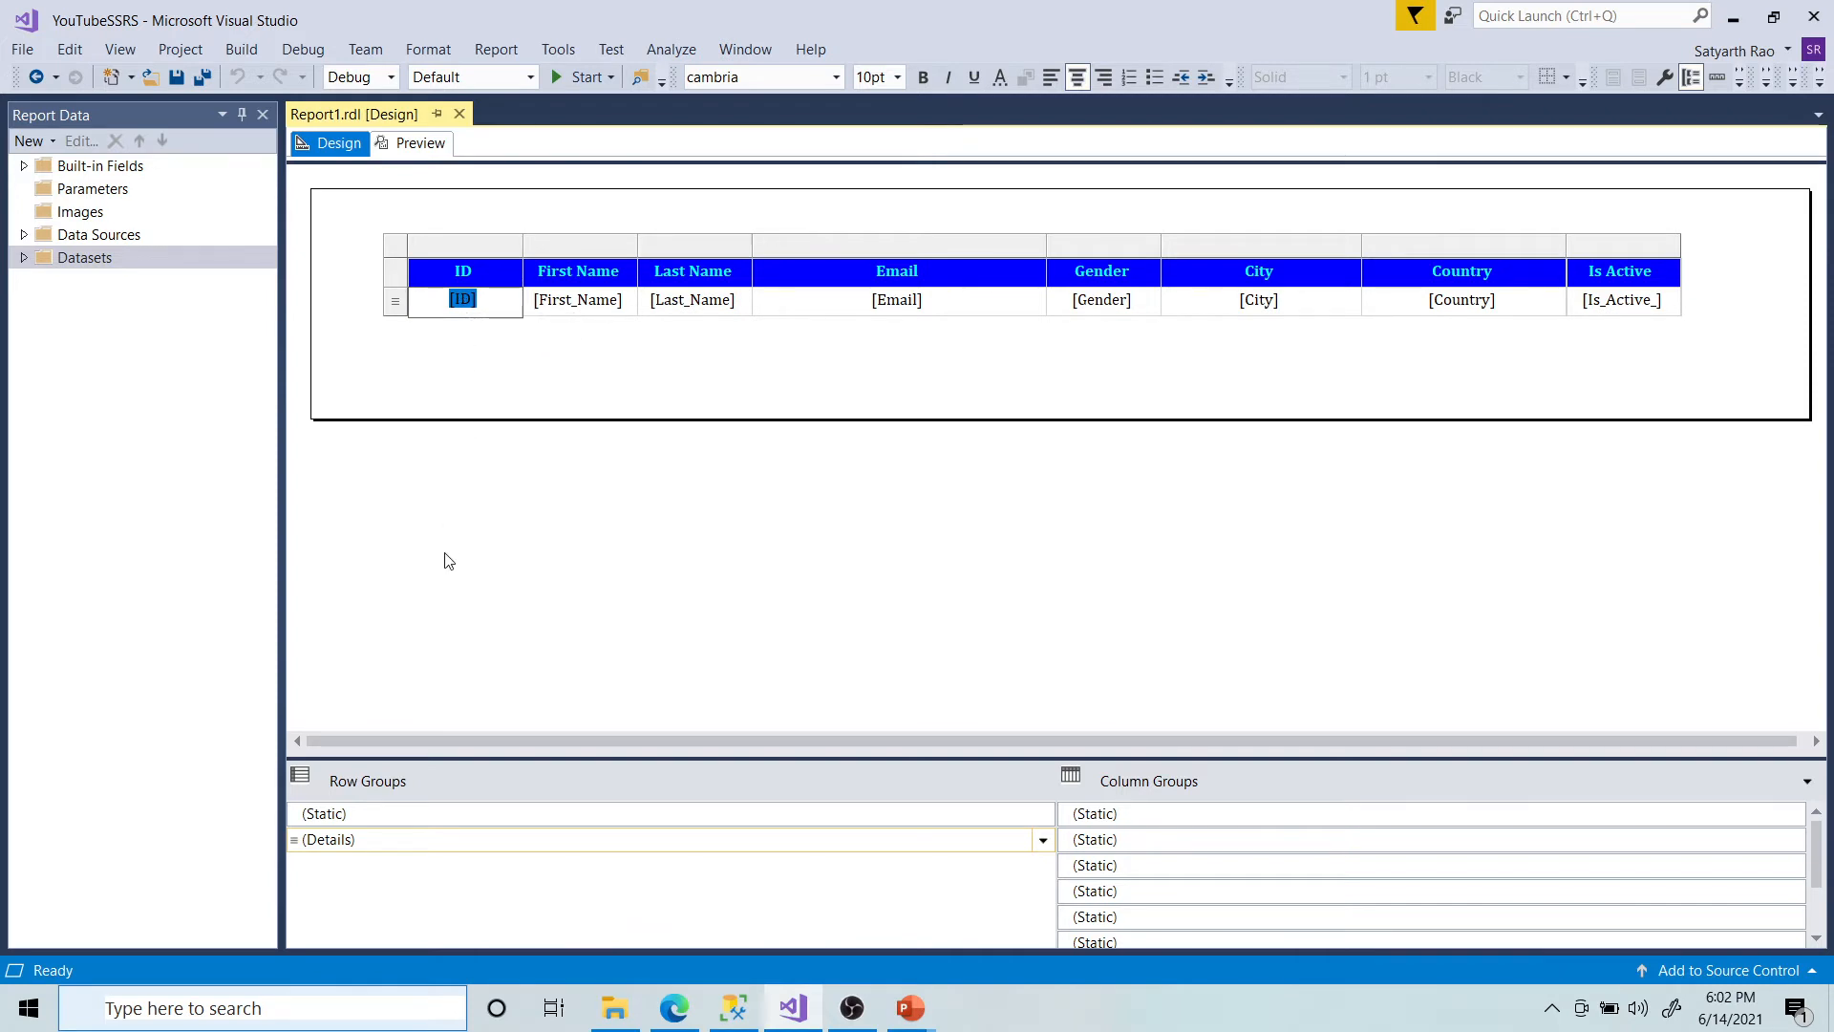
{"action": "left_click", "coordinate": [344, 814]}
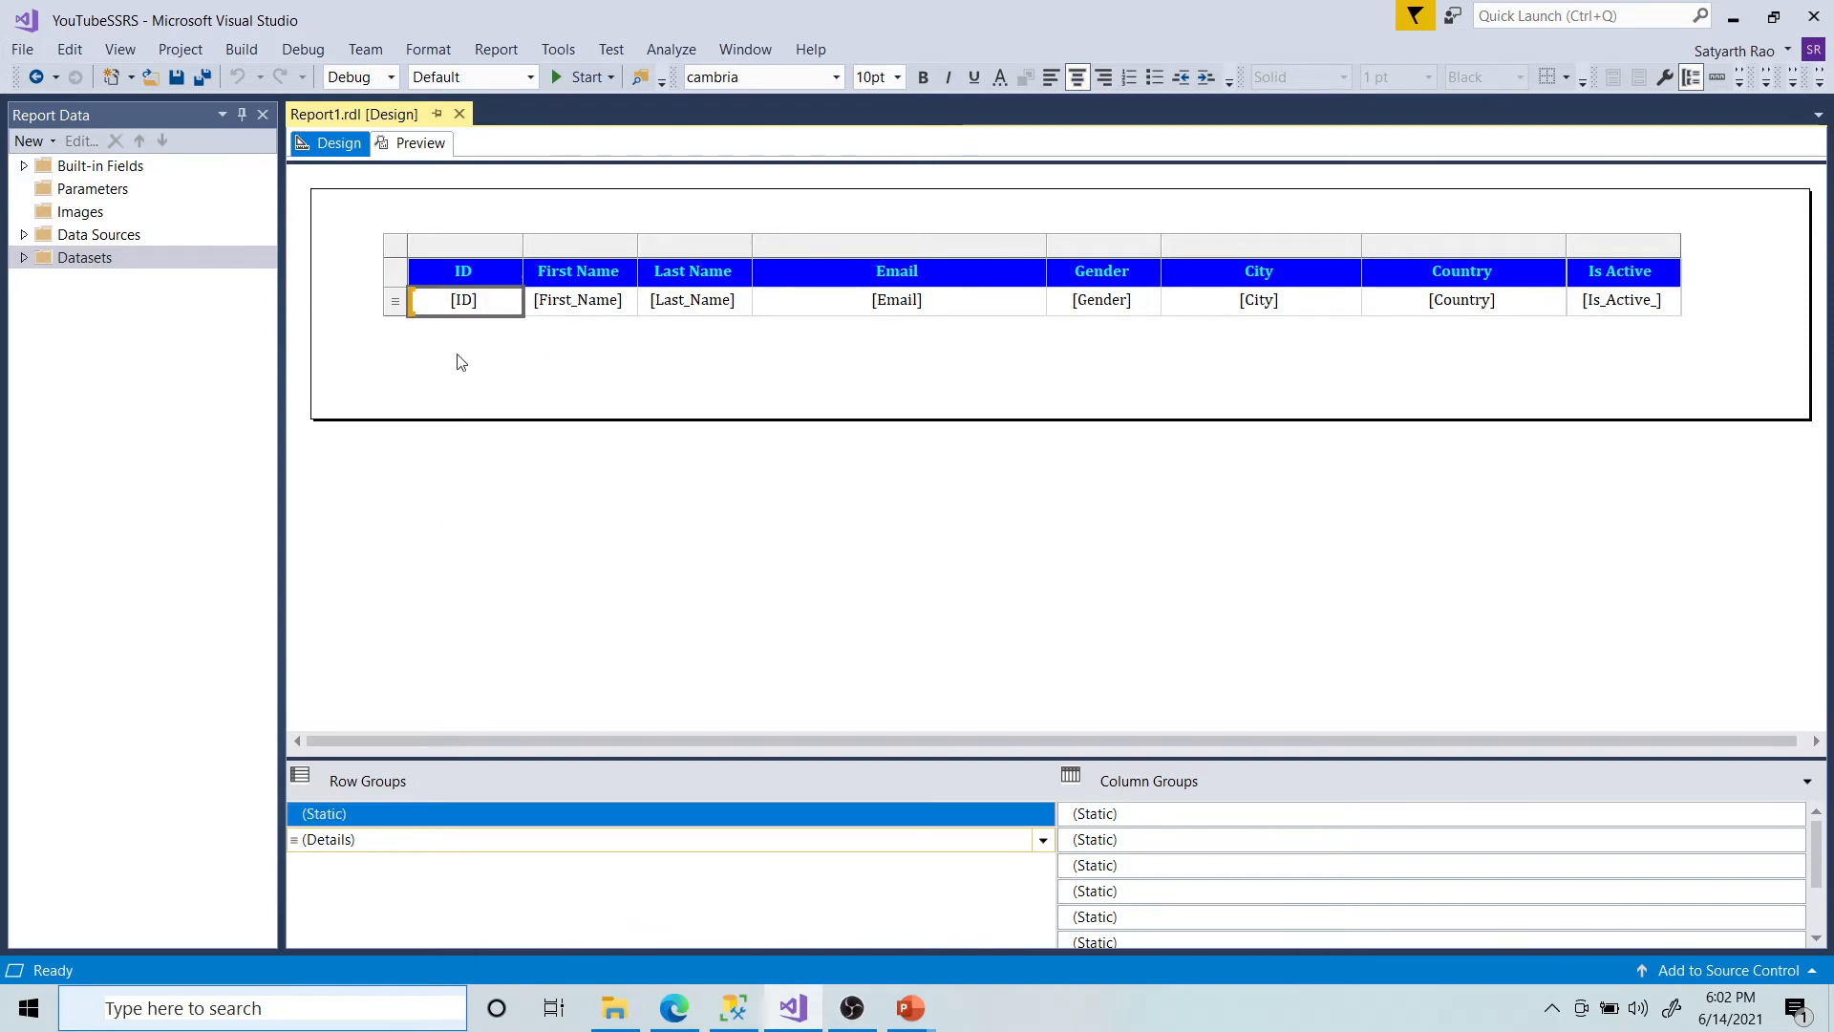
{"action": "left_click", "coordinate": [470, 272]}
{"action": "left_click", "coordinate": [456, 274]}
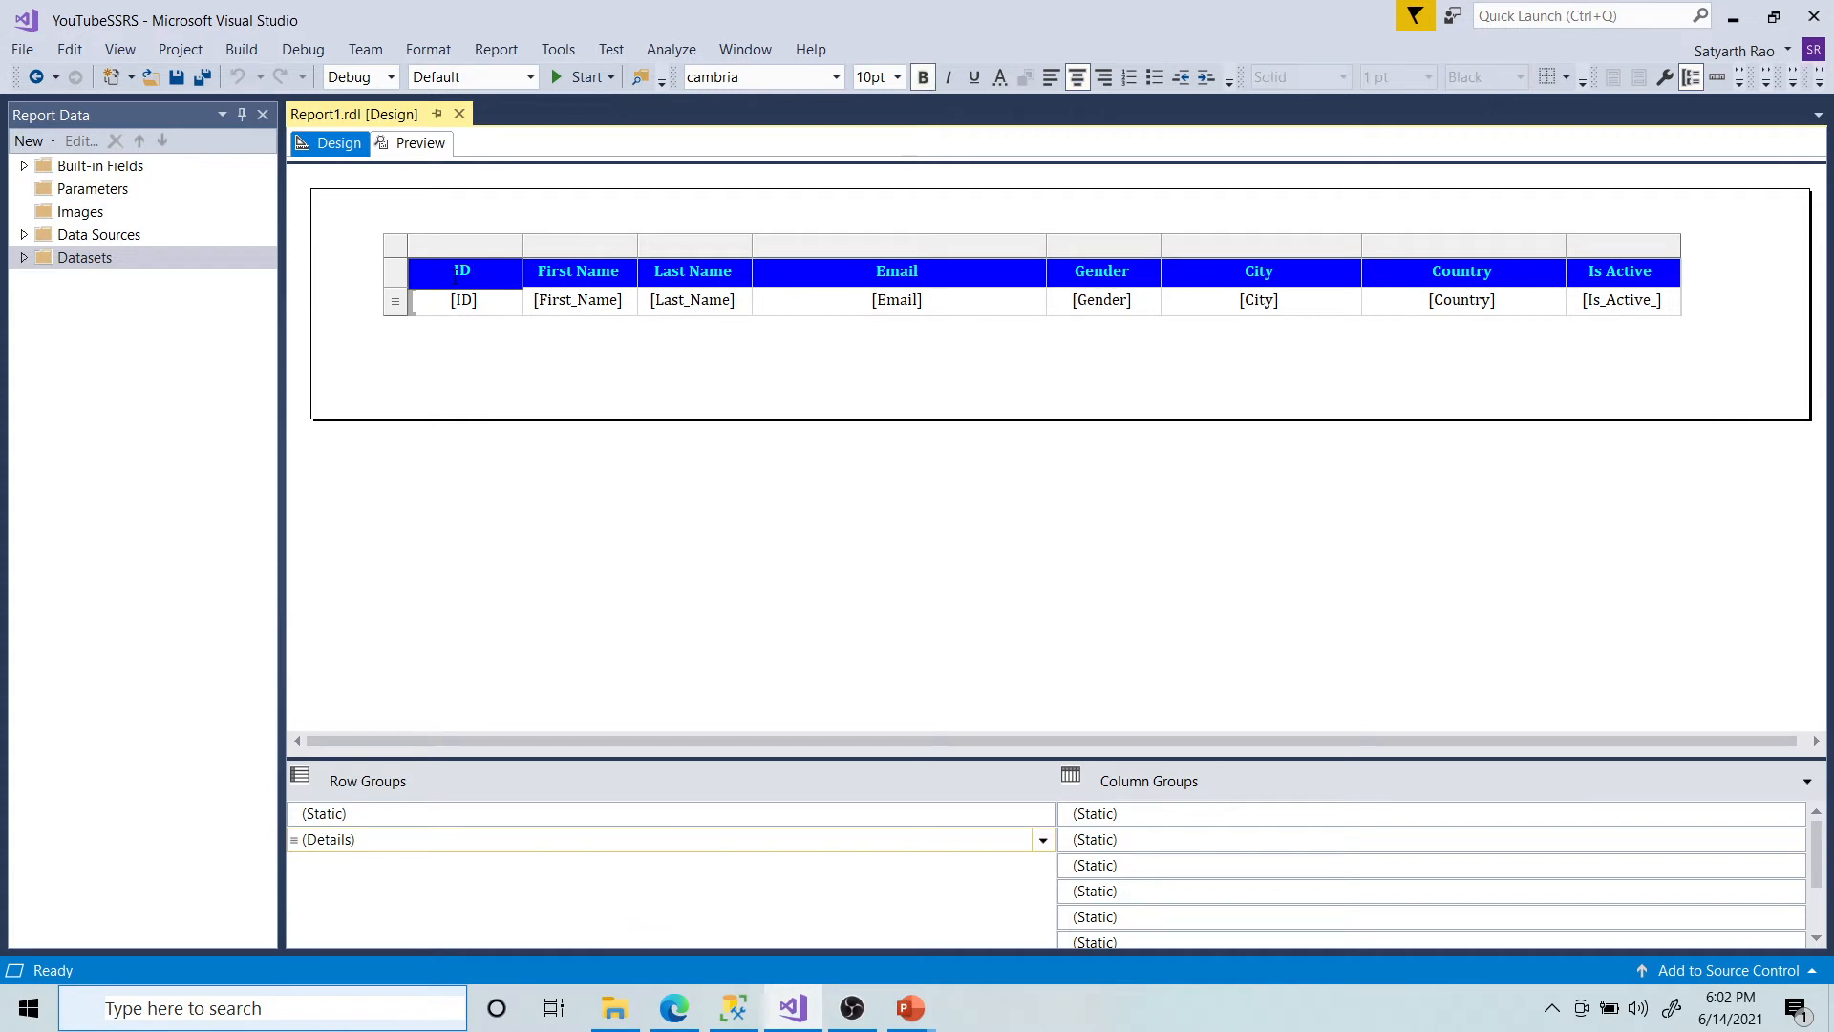
{"action": "double_click", "coordinate": [462, 270]}
{"action": "left_click", "coordinate": [477, 327]}
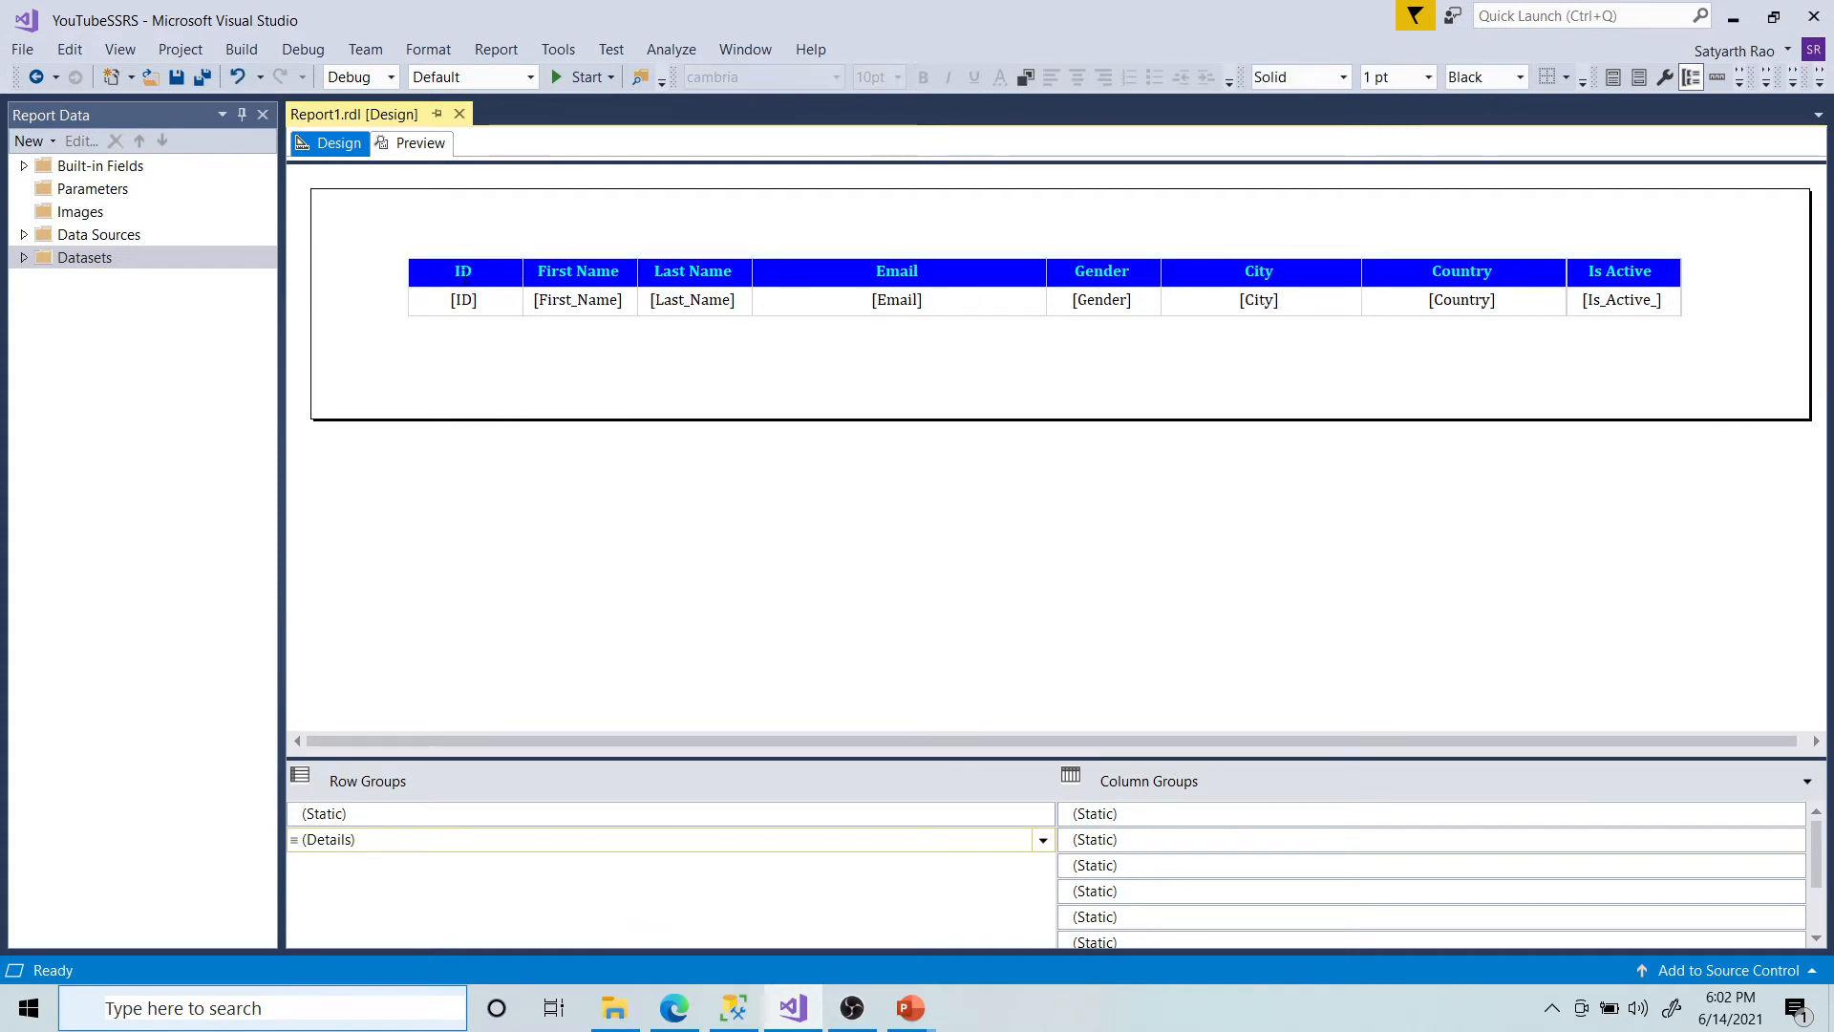
{"action": "left_click", "coordinate": [468, 308]}
{"action": "double_click", "coordinate": [465, 301]}
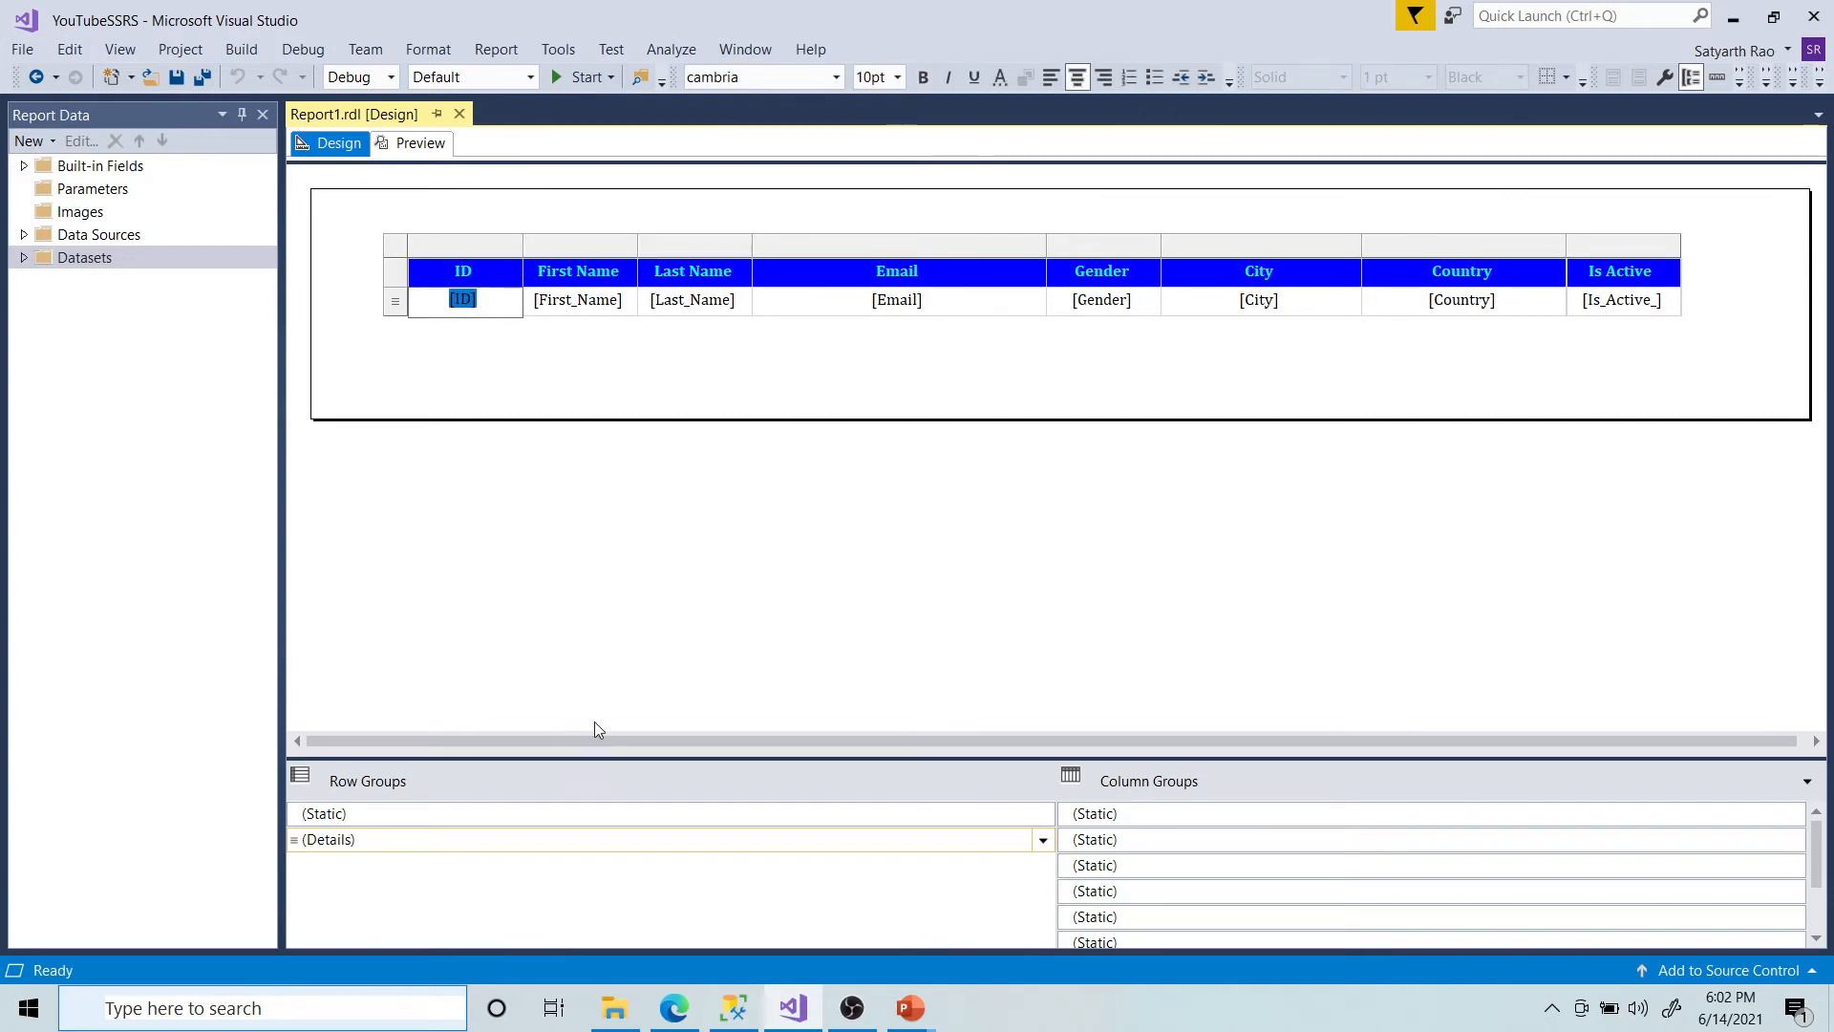
{"action": "left_click", "coordinate": [525, 822]}
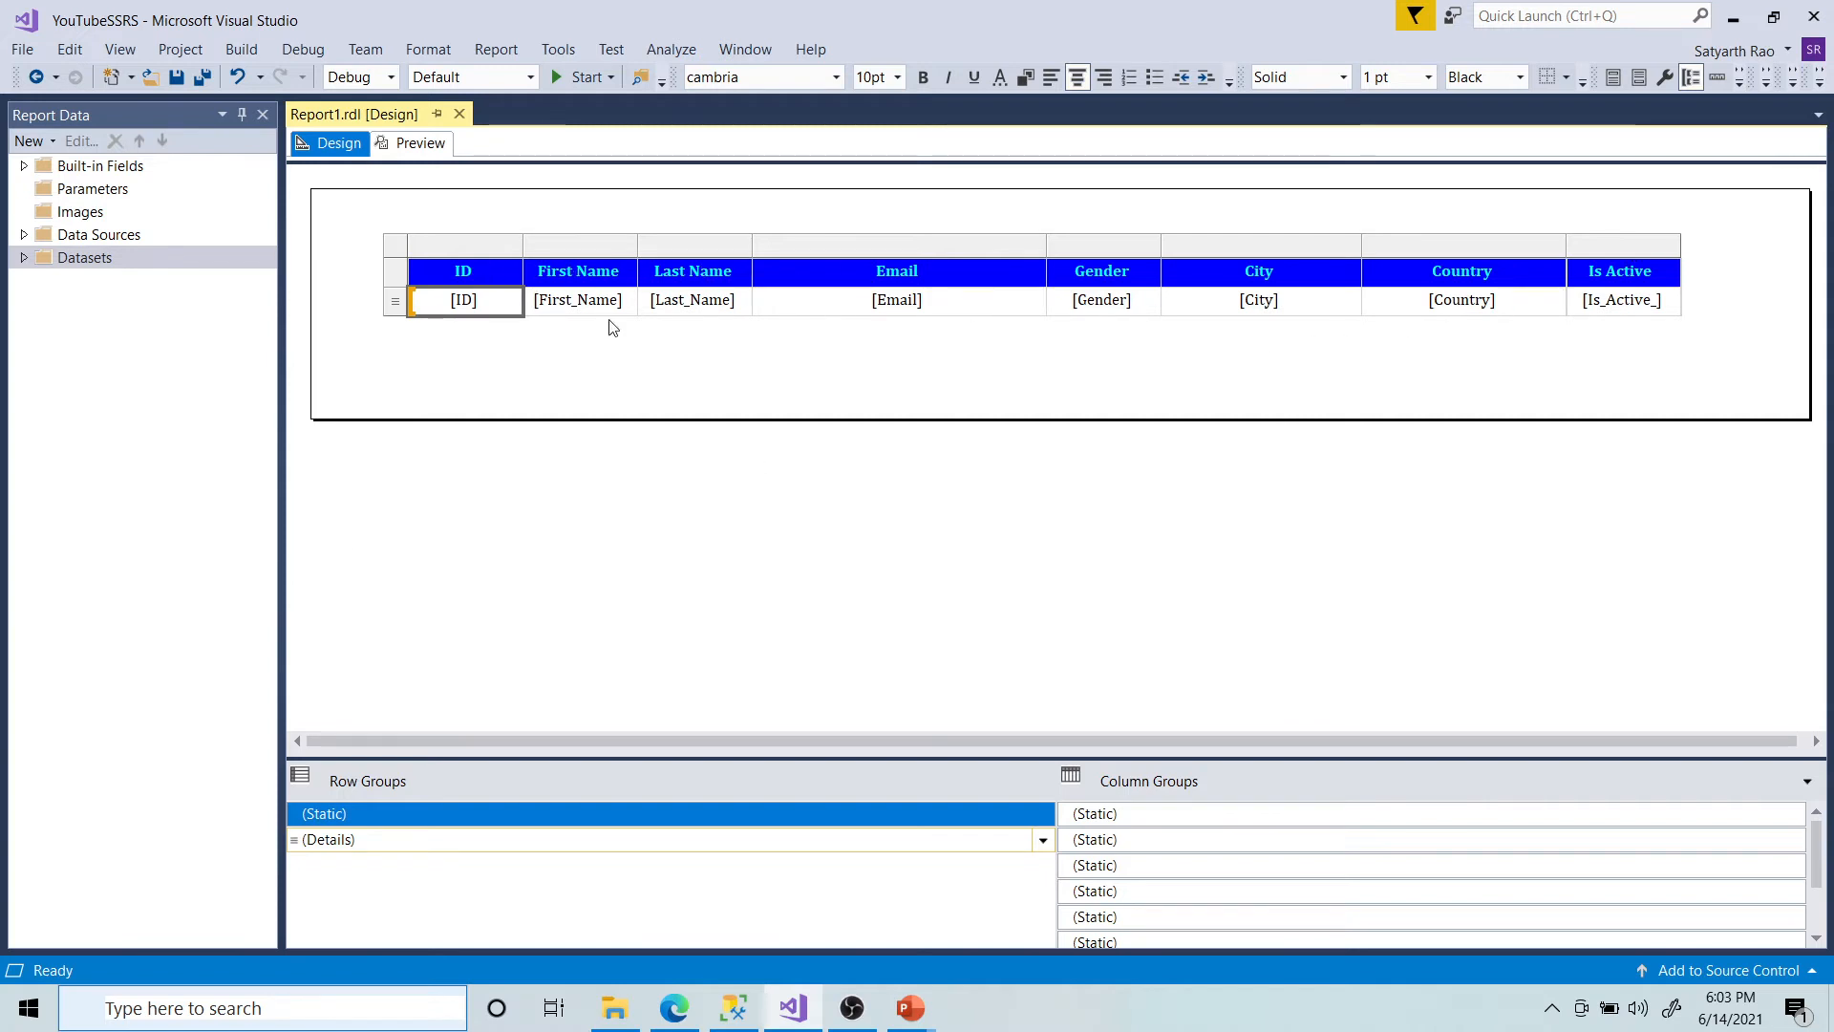
Step: Open the properties of the Static row group in a widened pane and set FixedData to True
{"action": "left_click", "coordinate": [426, 837]}
{"action": "left_click", "coordinate": [422, 818]}
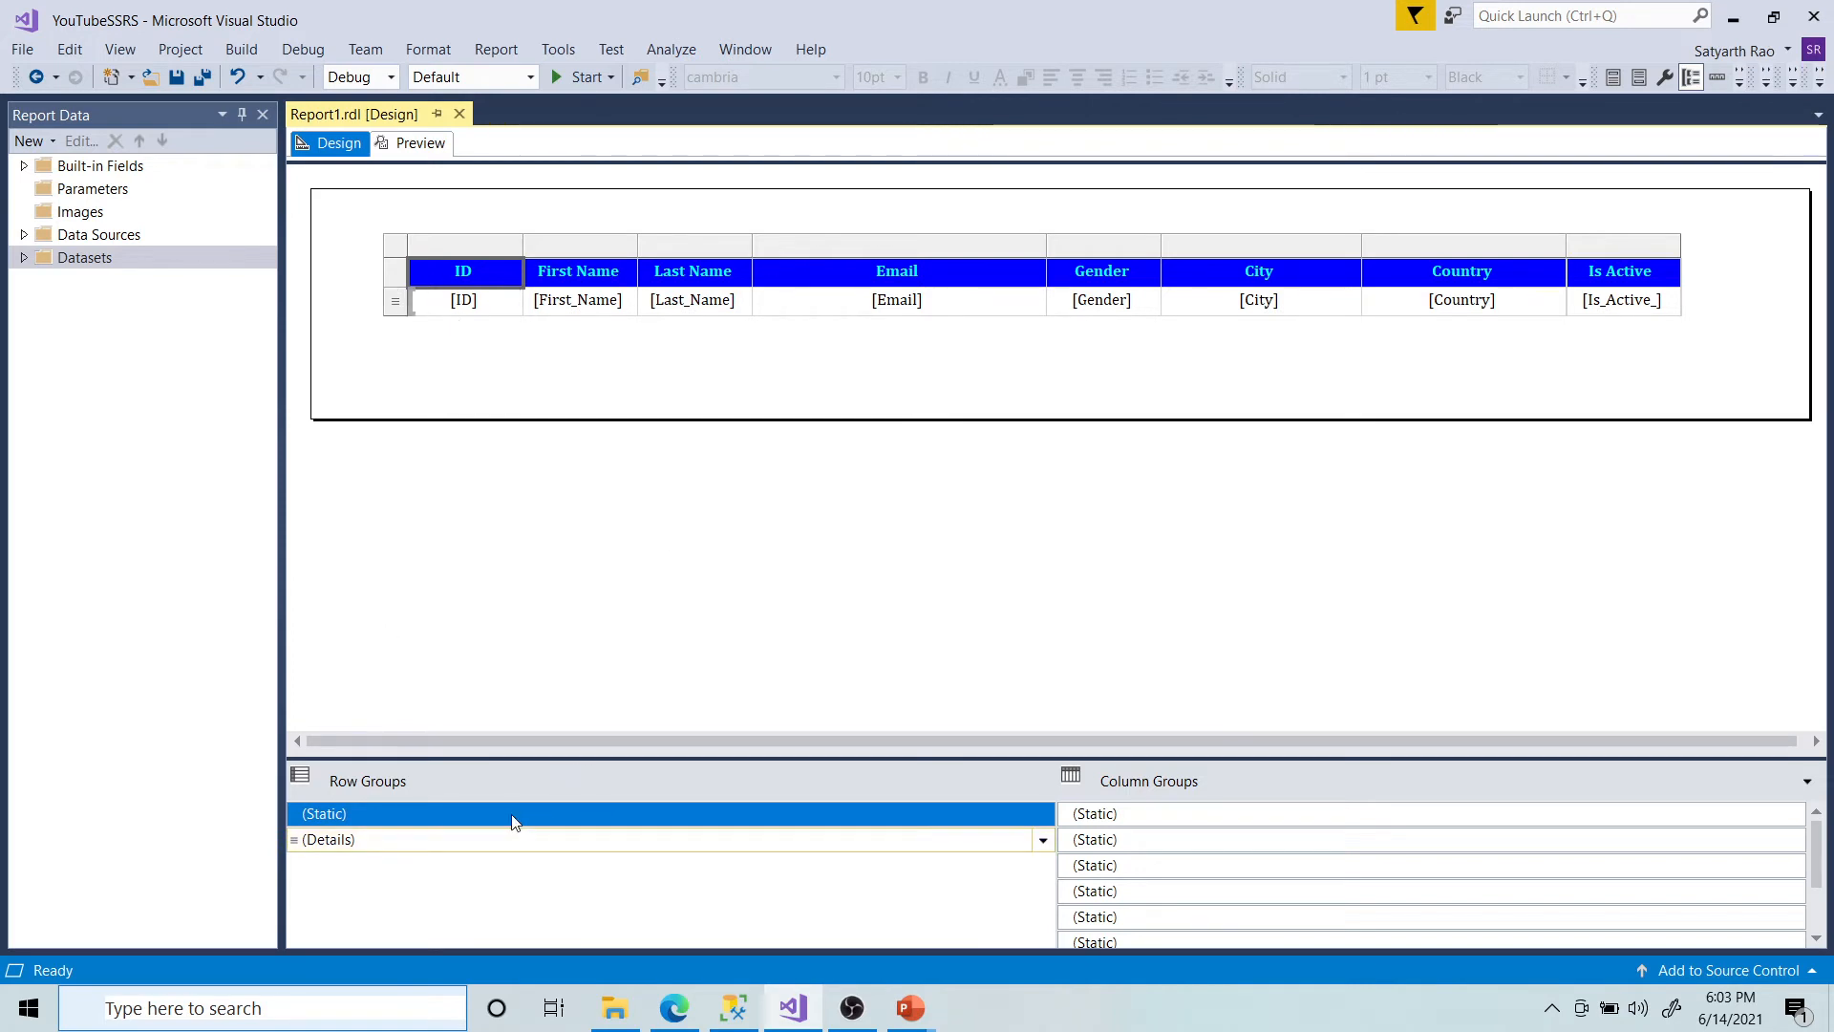
{"action": "key", "text": "F4"}
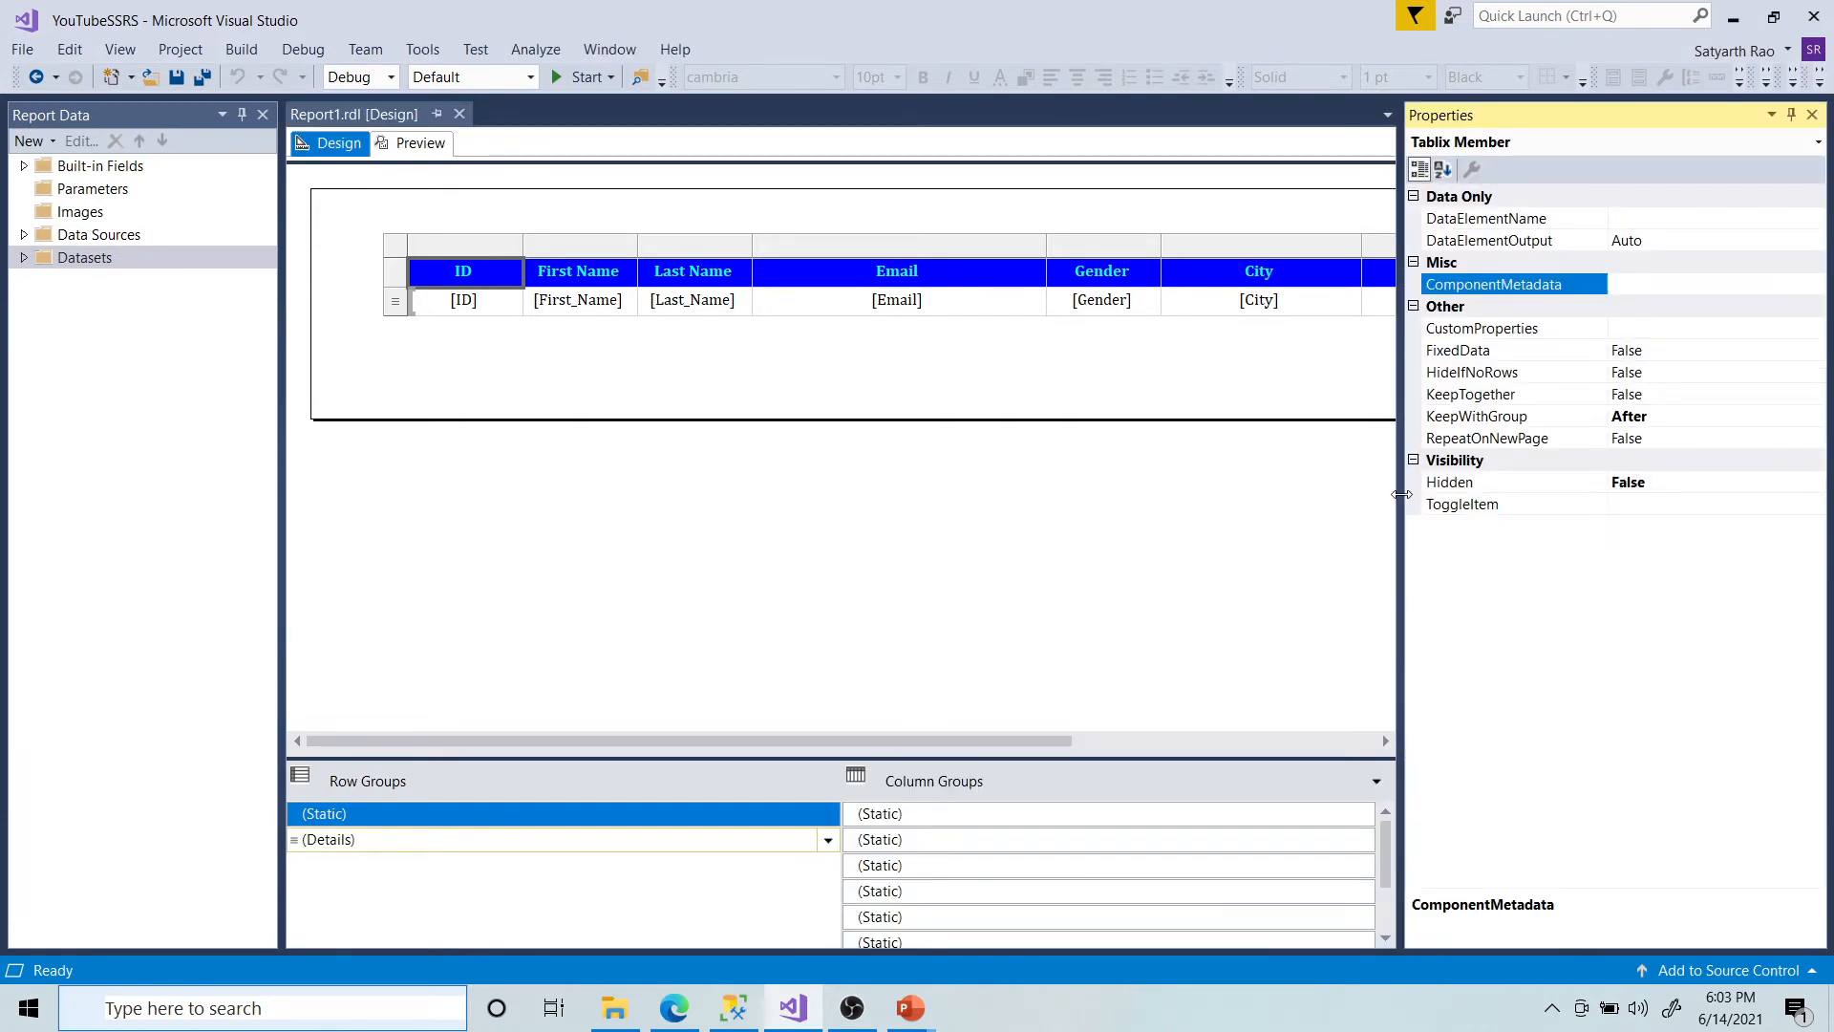
{"action": "left_click_drag", "start_coordinate": [1401, 498], "coordinate": [1321, 497]}
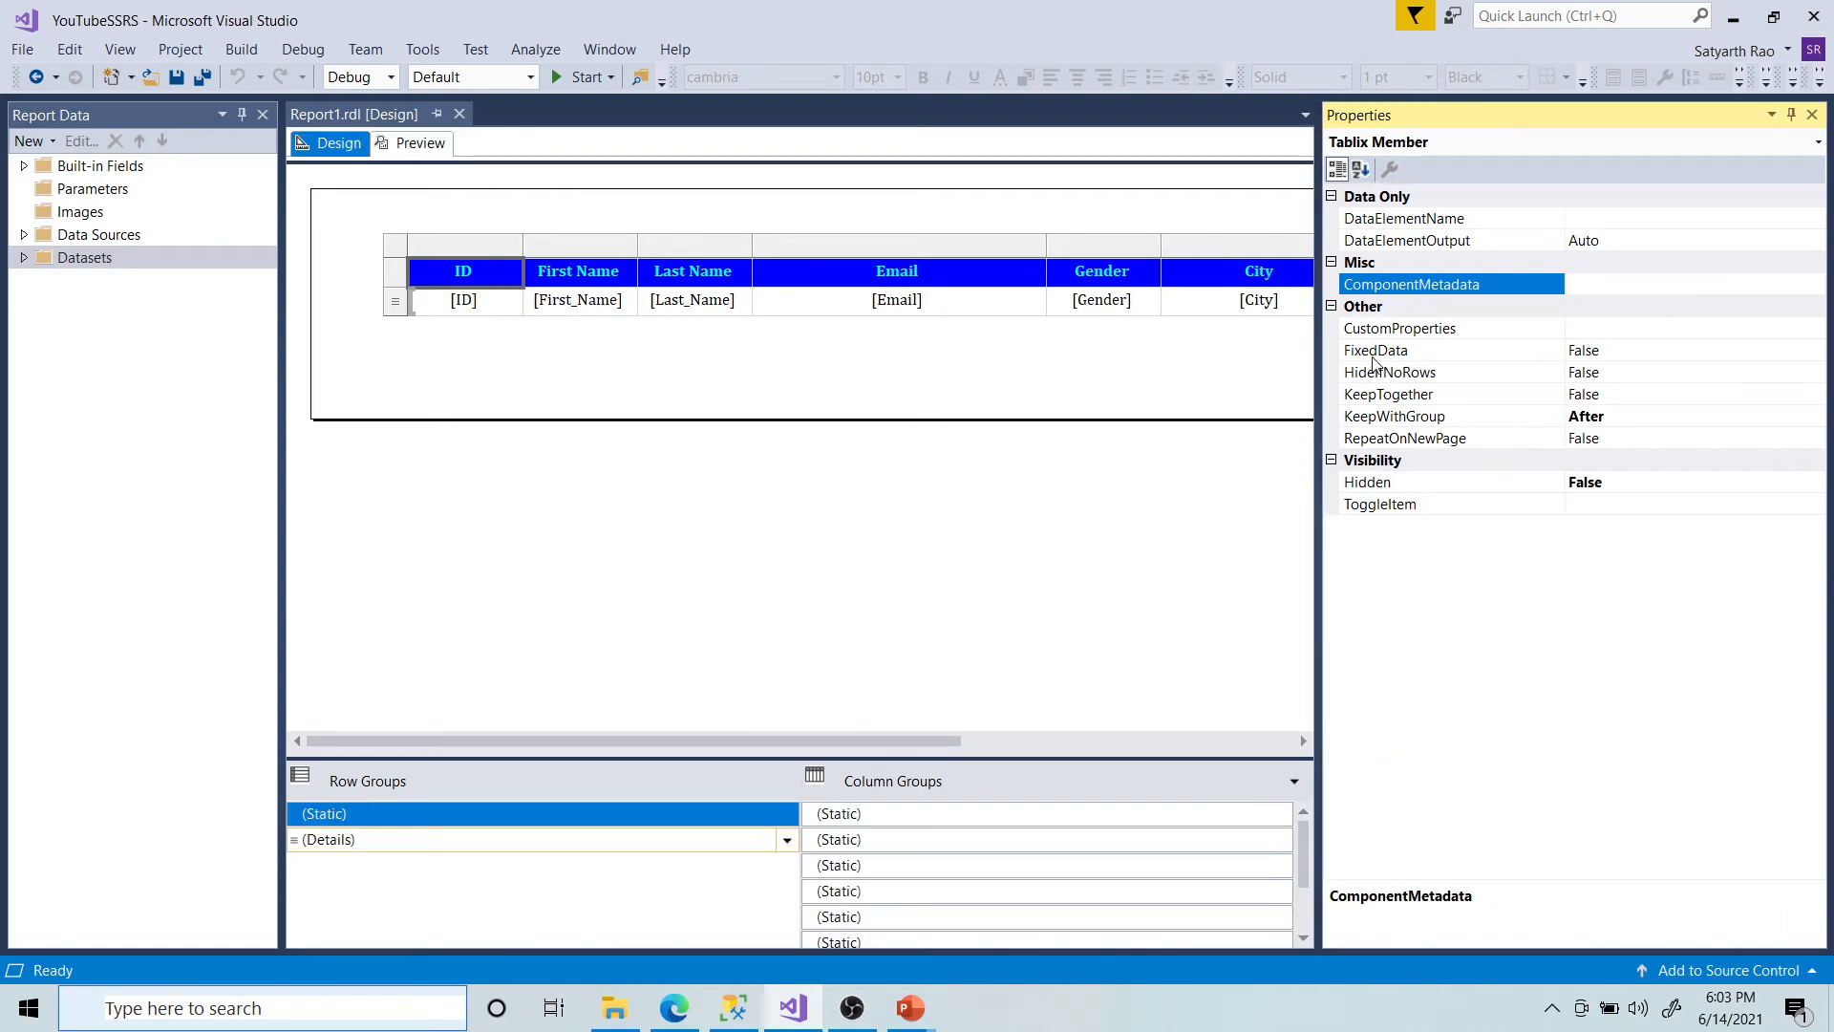
{"action": "left_click", "coordinate": [1773, 347]}
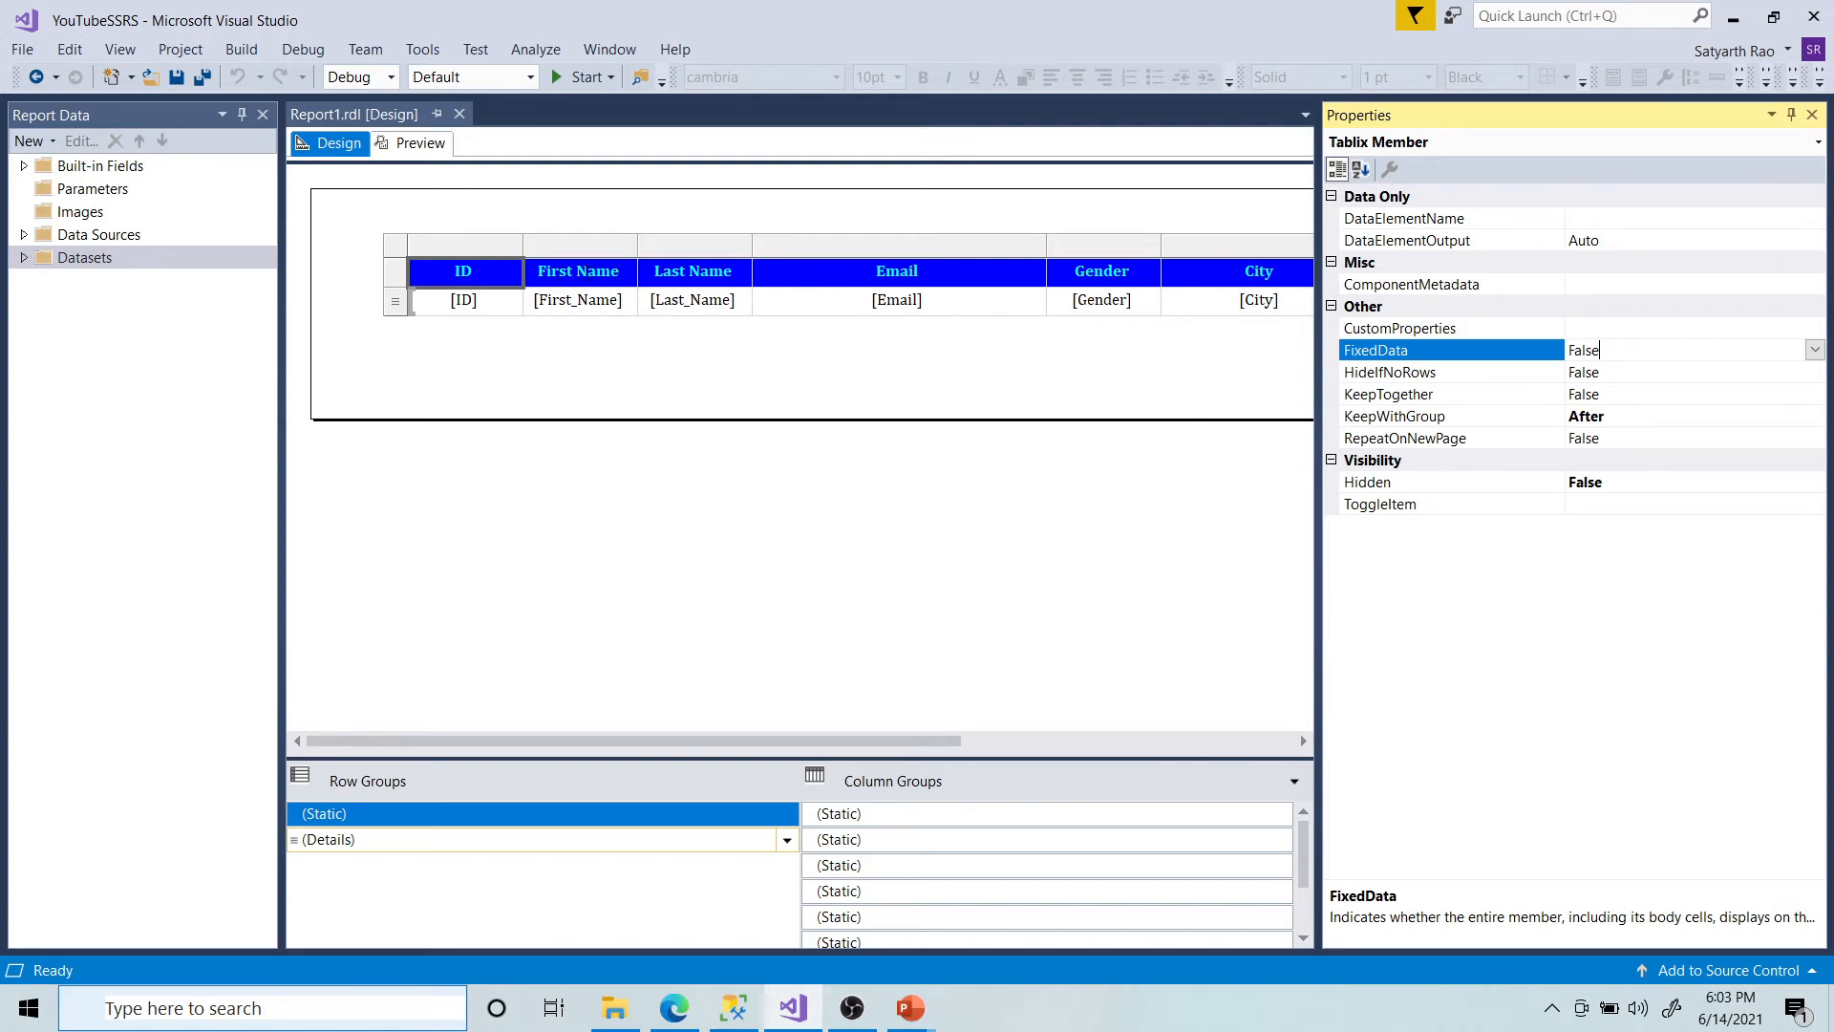
{"action": "left_click", "coordinate": [1814, 349]}
{"action": "left_click", "coordinate": [1582, 374]}
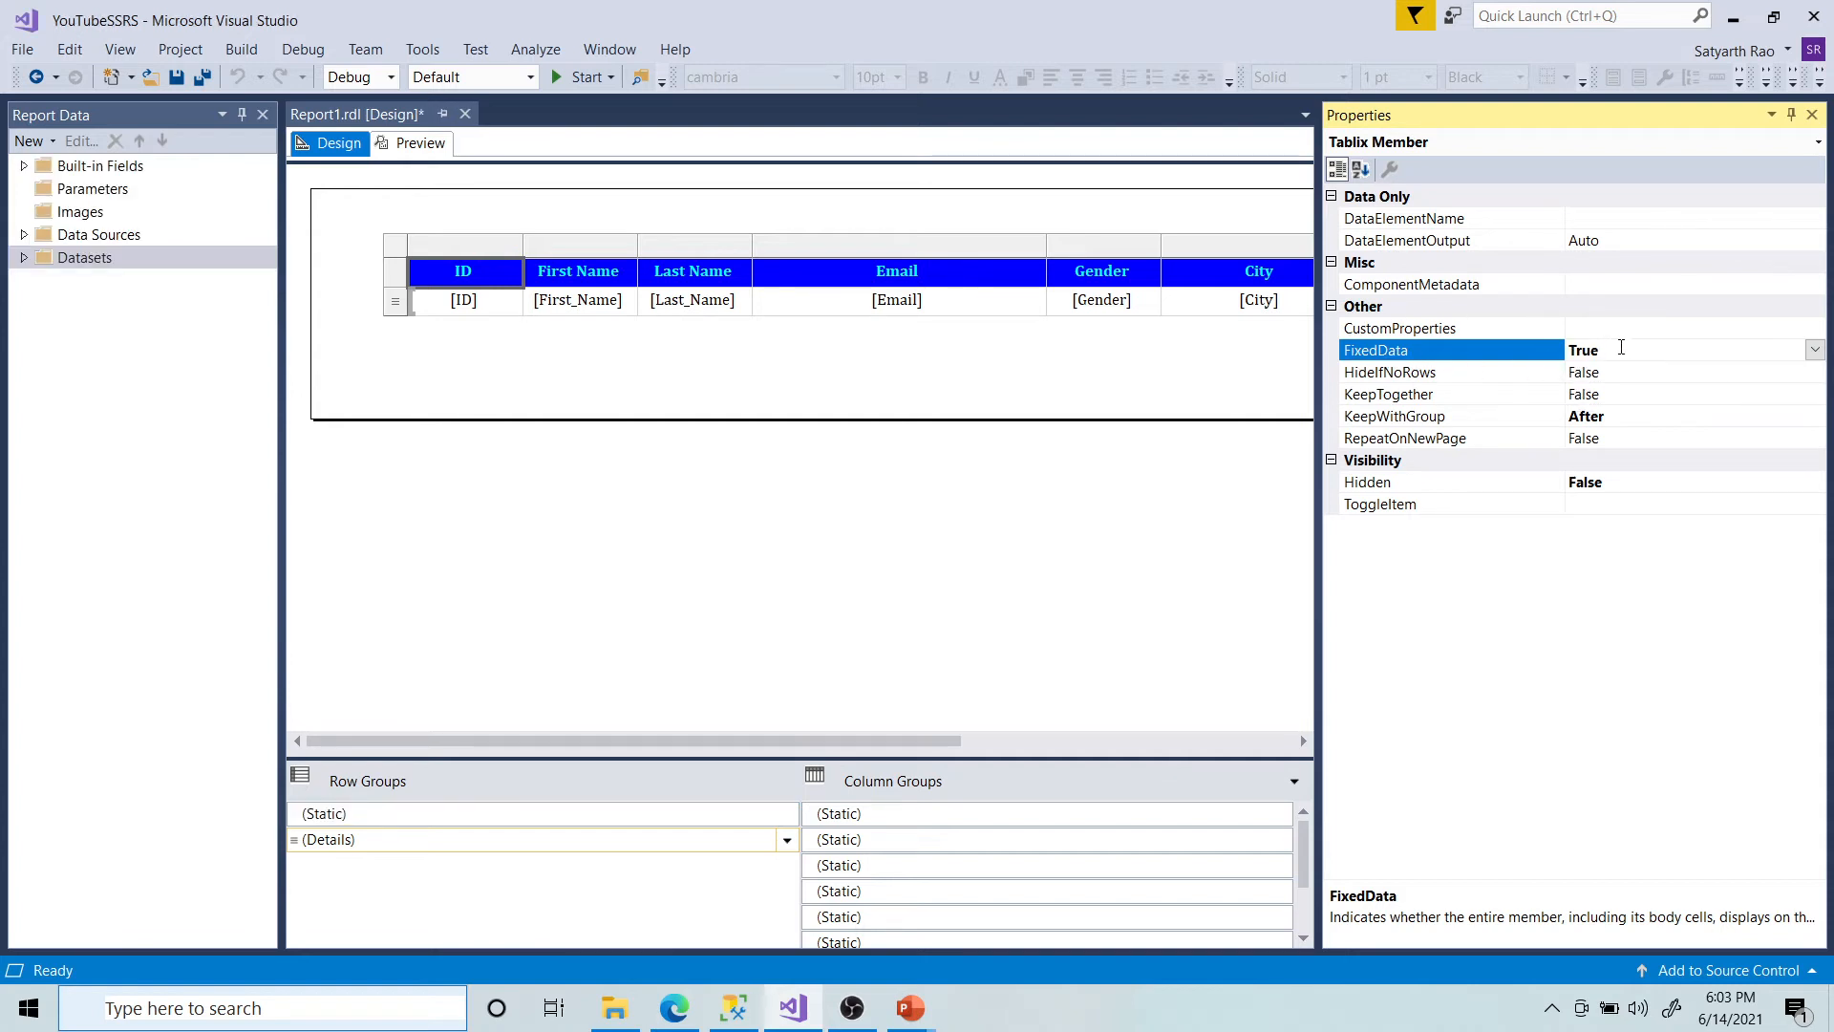
Step: Set the Static row group's KeepTogether property to True and choose After for KeepWithGroup
{"action": "double_click", "coordinate": [1615, 395]}
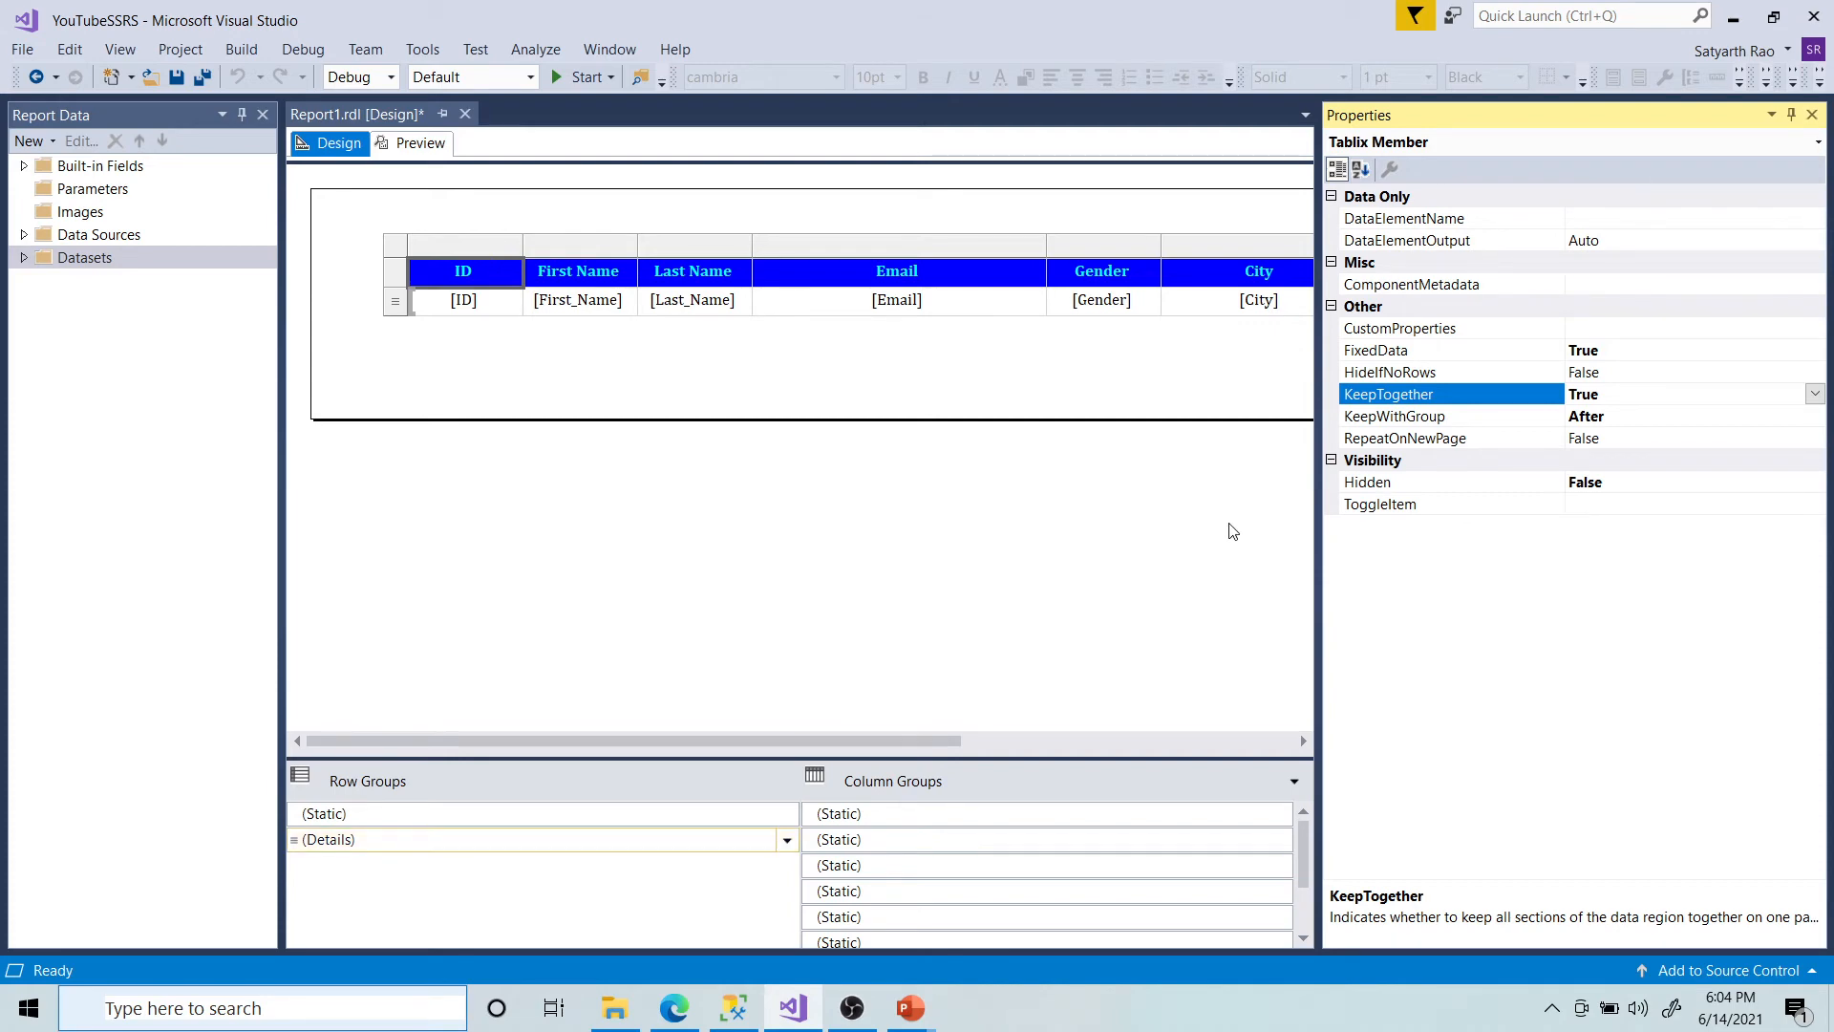
{"action": "left_click", "coordinate": [1619, 418]}
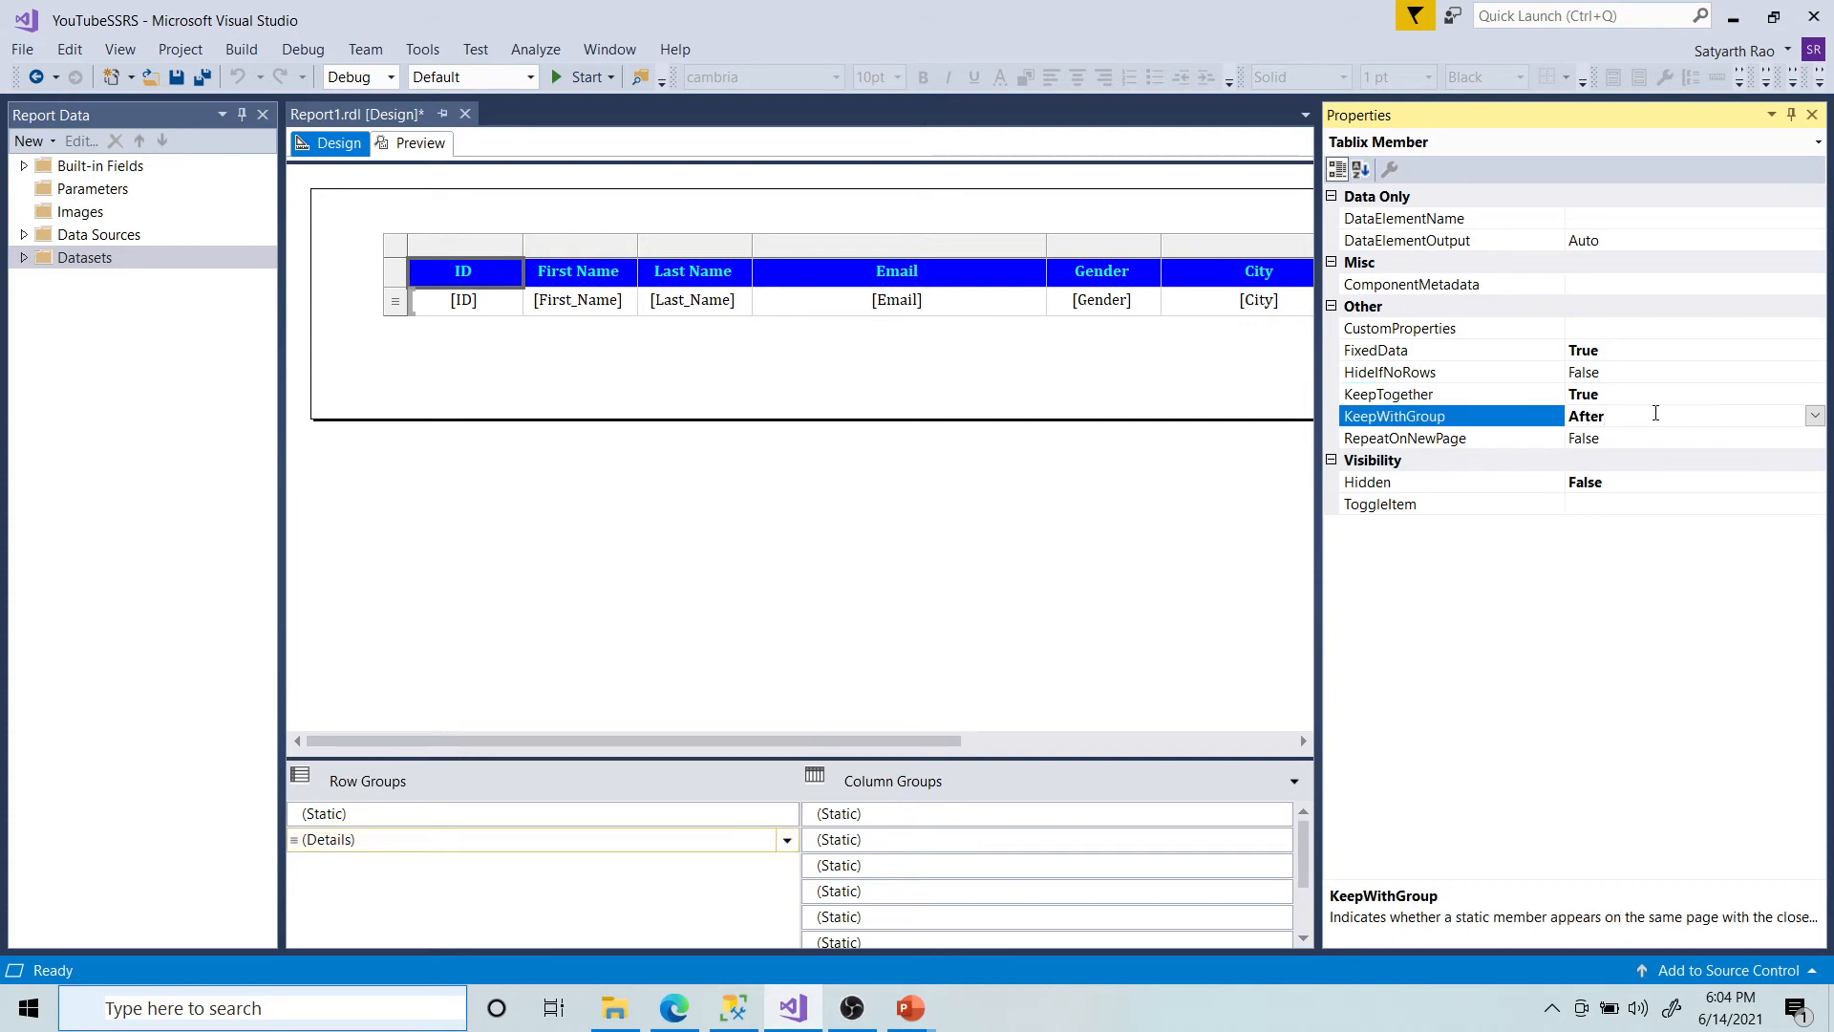
{"action": "left_click", "coordinate": [1814, 415]}
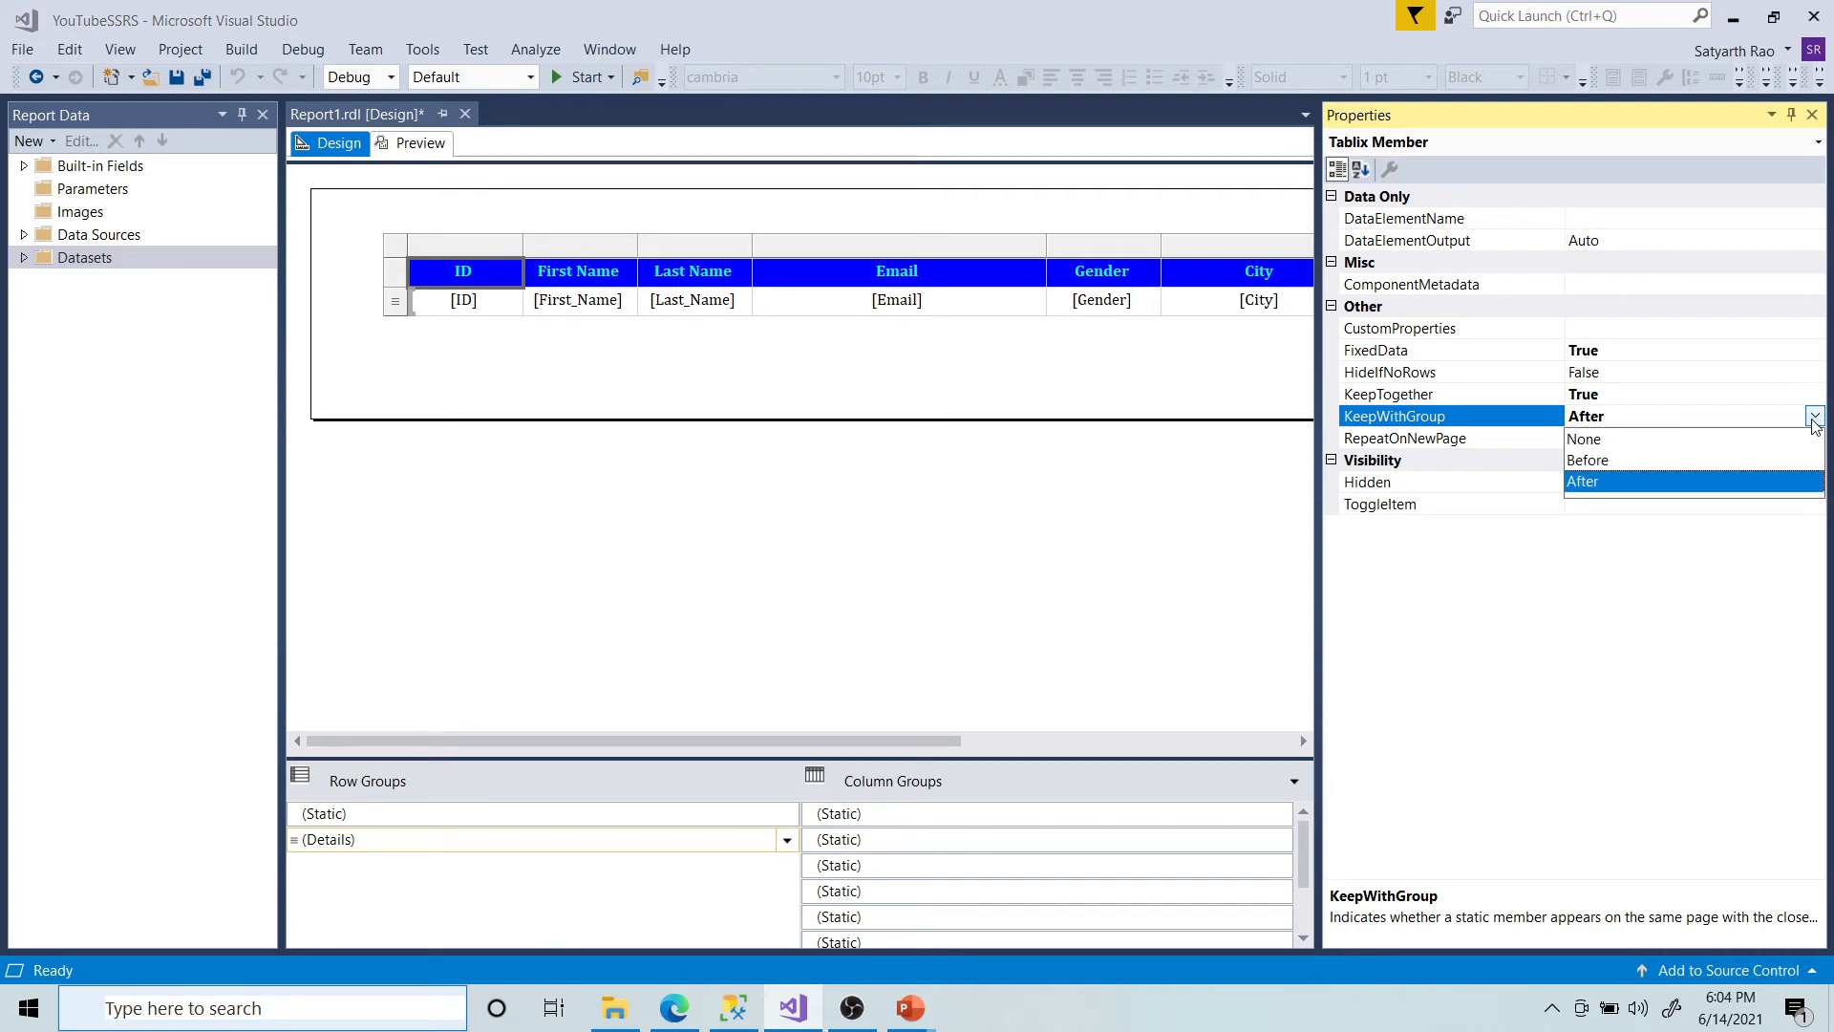
{"action": "left_click", "coordinate": [1581, 484]}
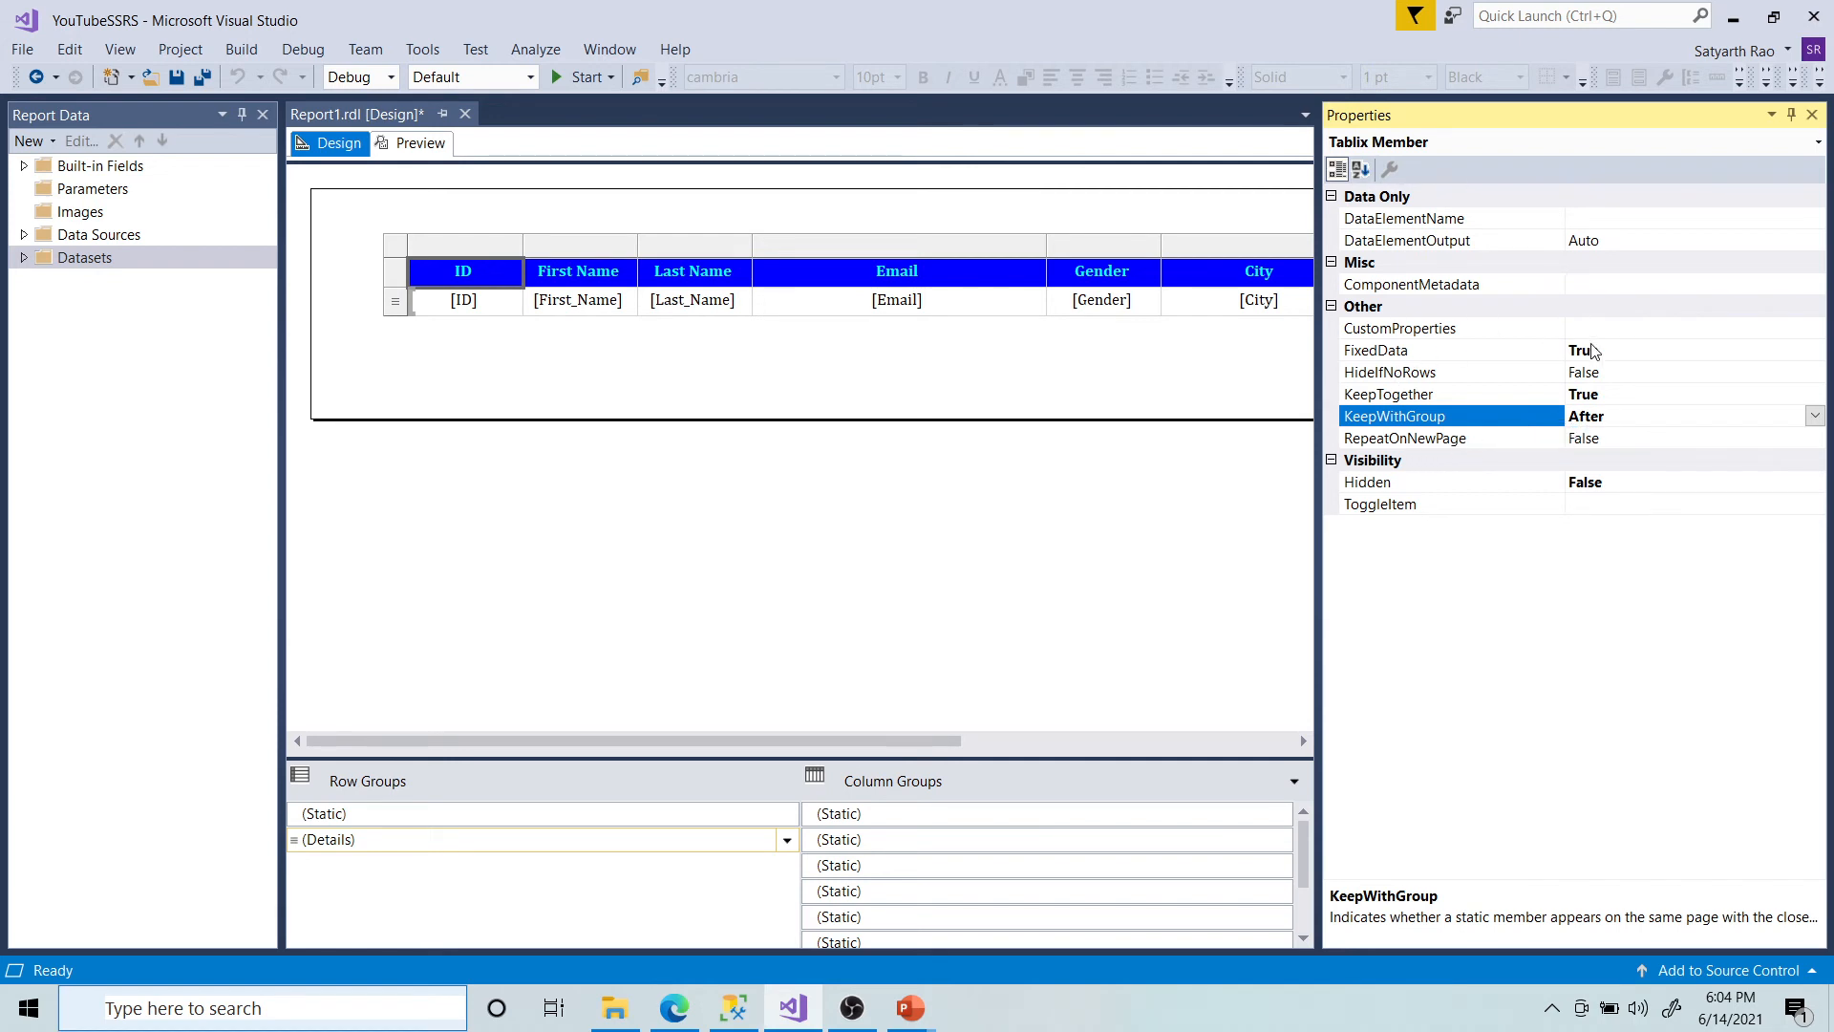
Step: Set the Static row group's RepeatOnNewPage property to True
{"action": "left_click", "coordinate": [1382, 442]}
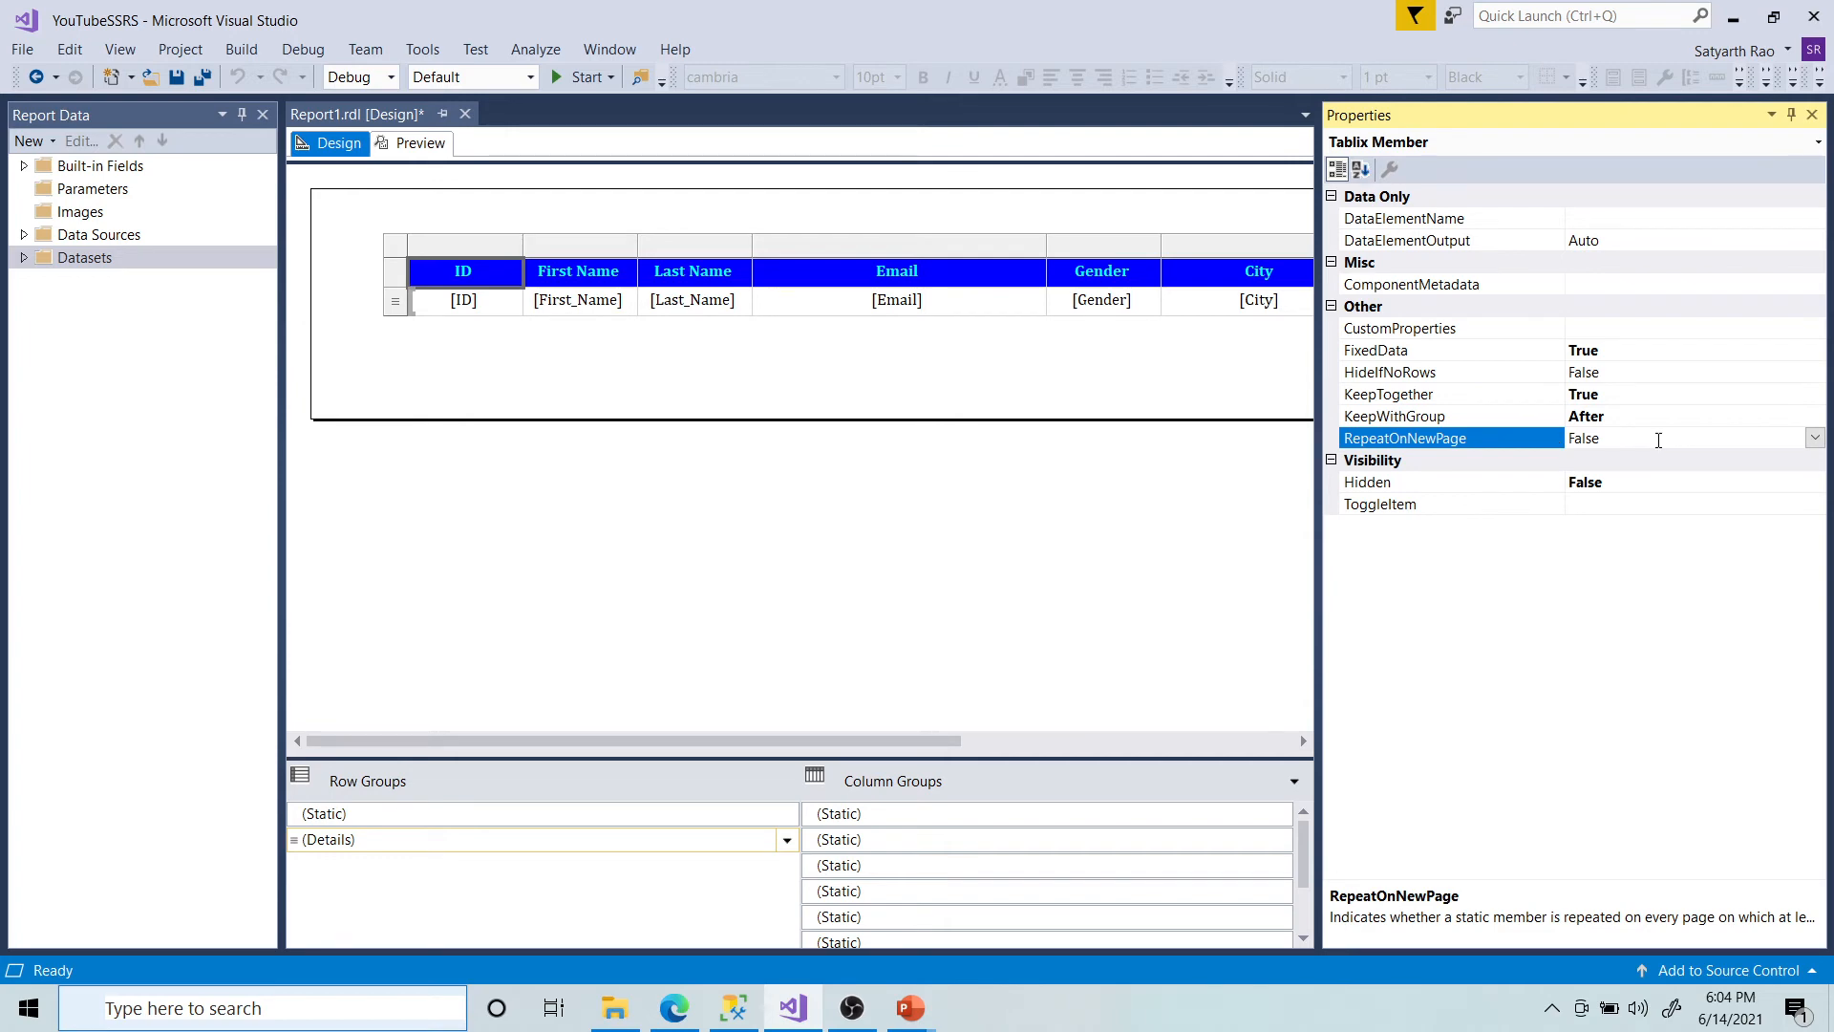
{"action": "left_click", "coordinate": [1814, 437]}
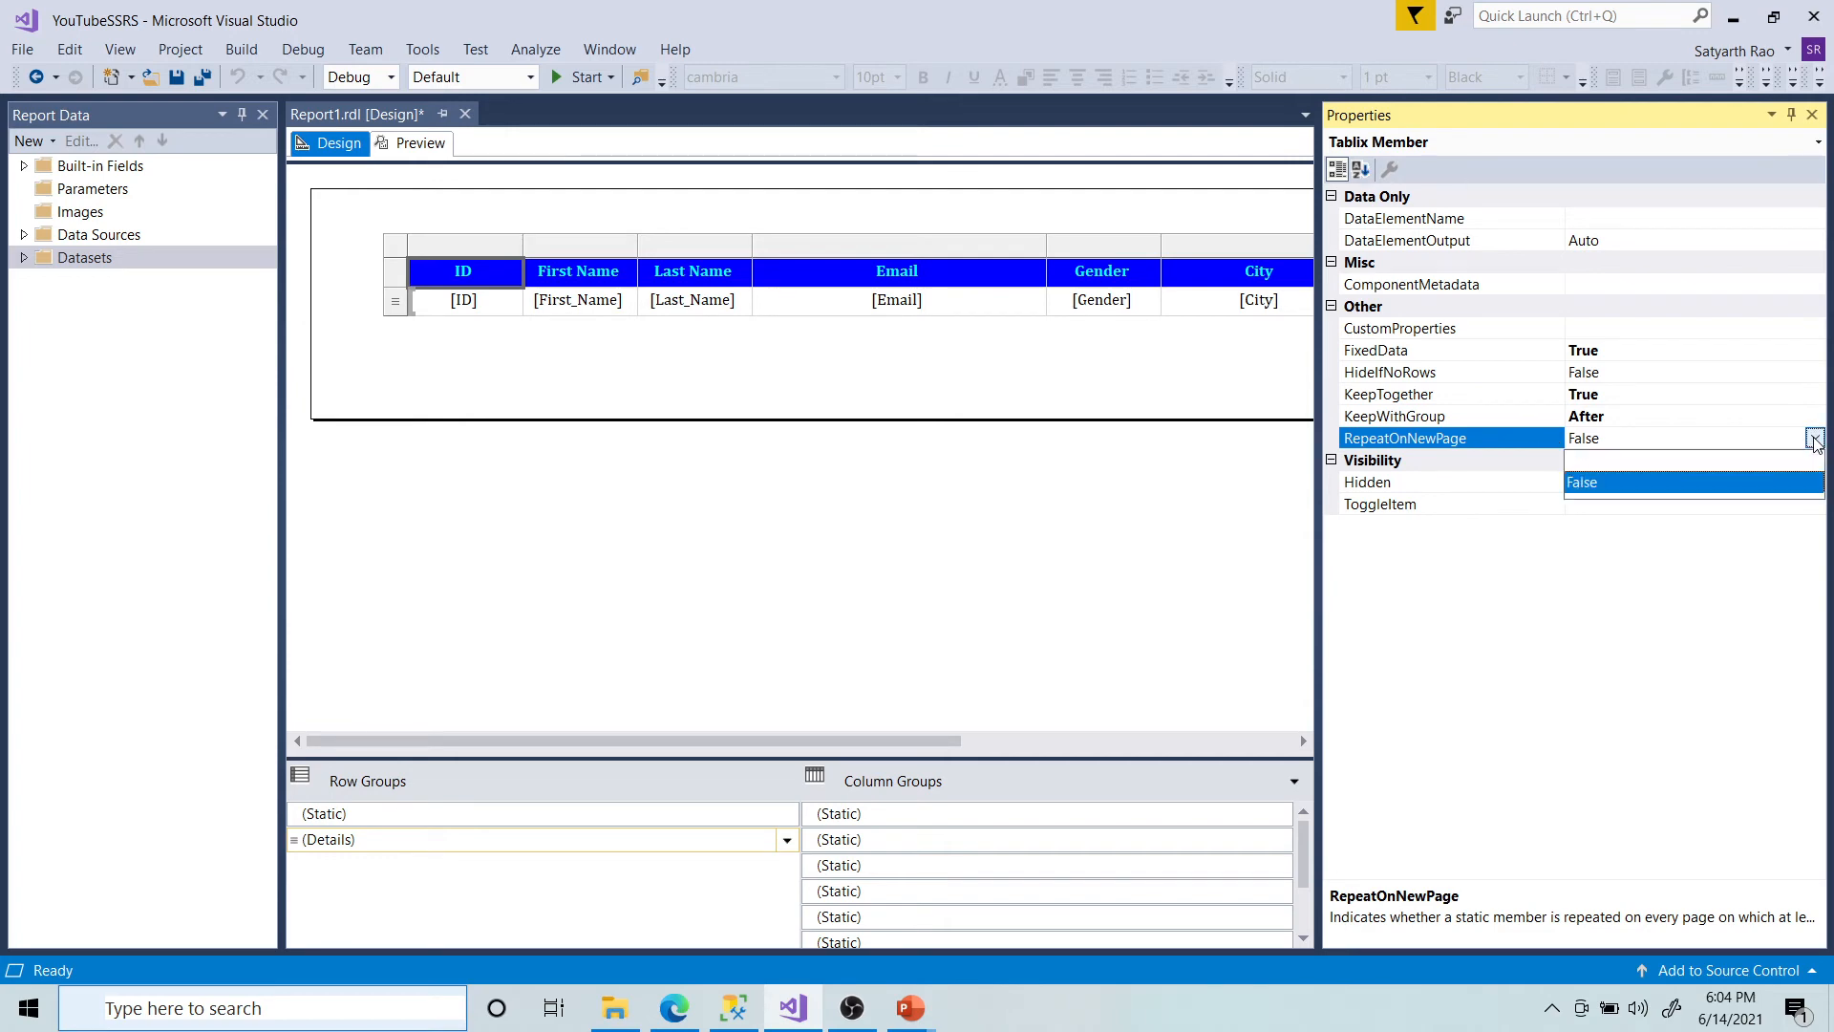
{"action": "left_click", "coordinate": [1603, 462]}
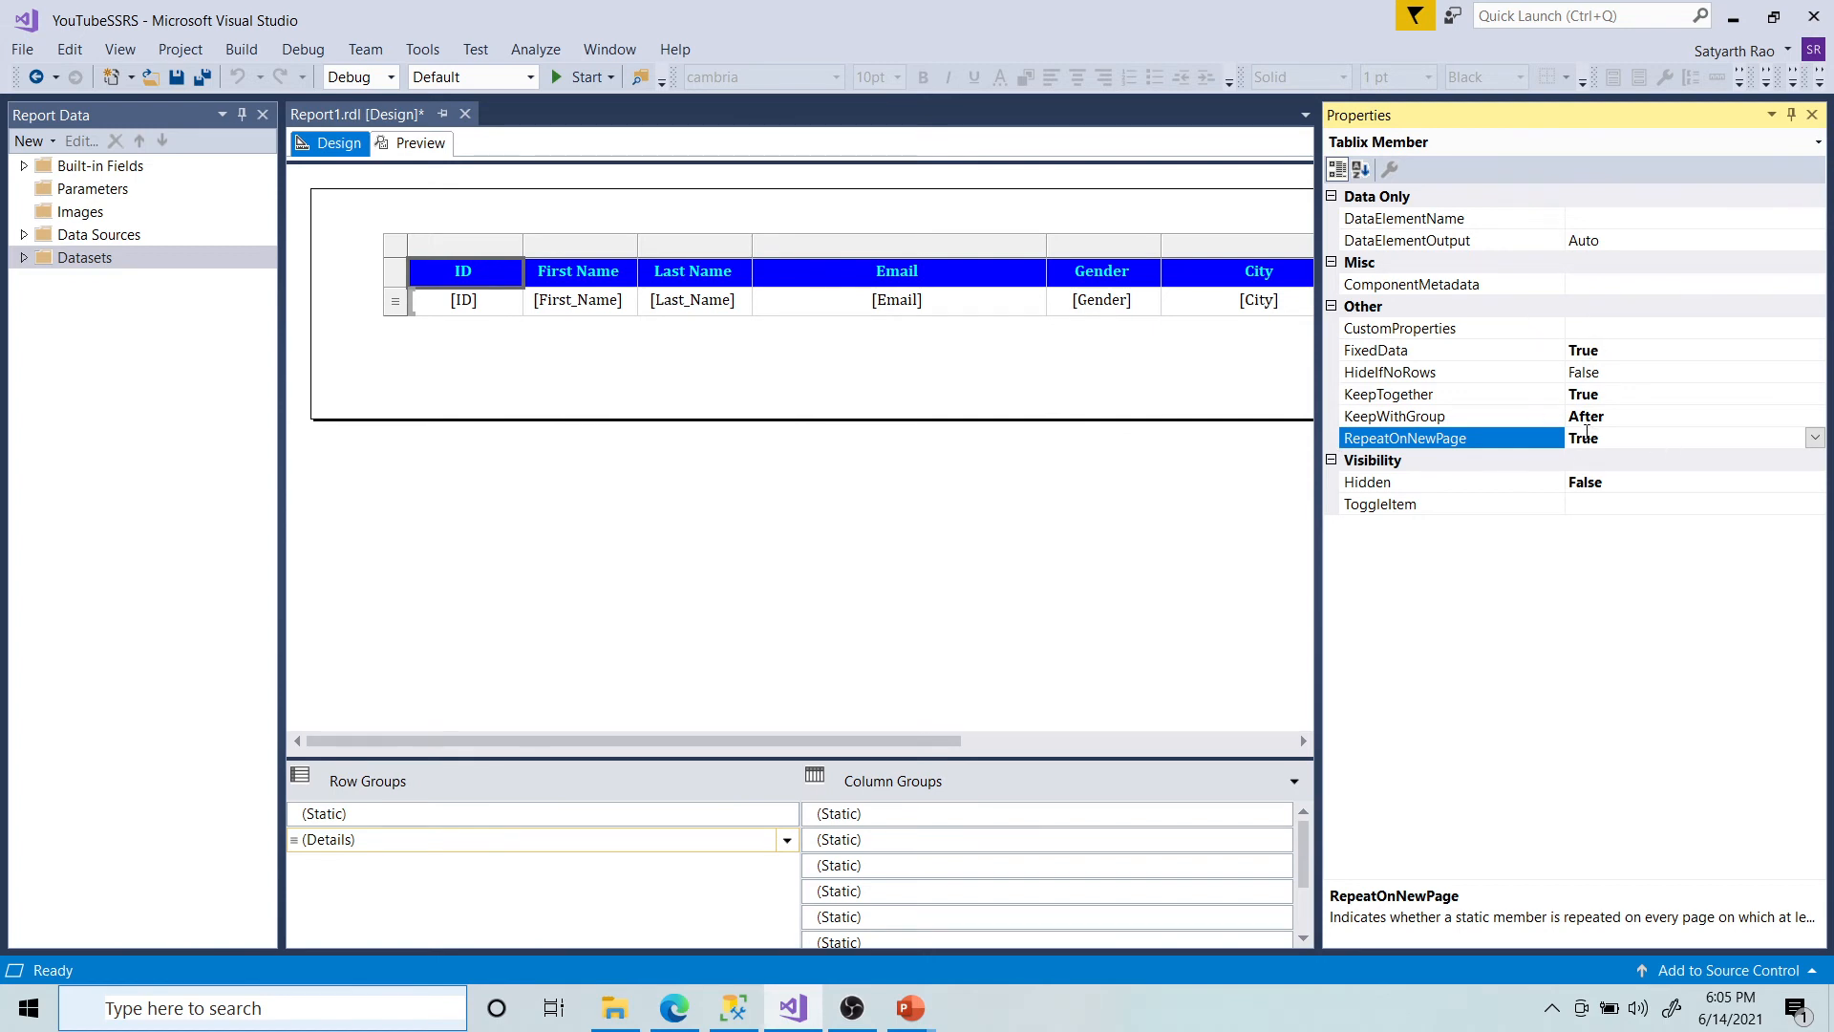
Step: Close the group's properties and turn off Advanced Mode for the row and column groups
{"action": "left_click", "coordinate": [1811, 115]}
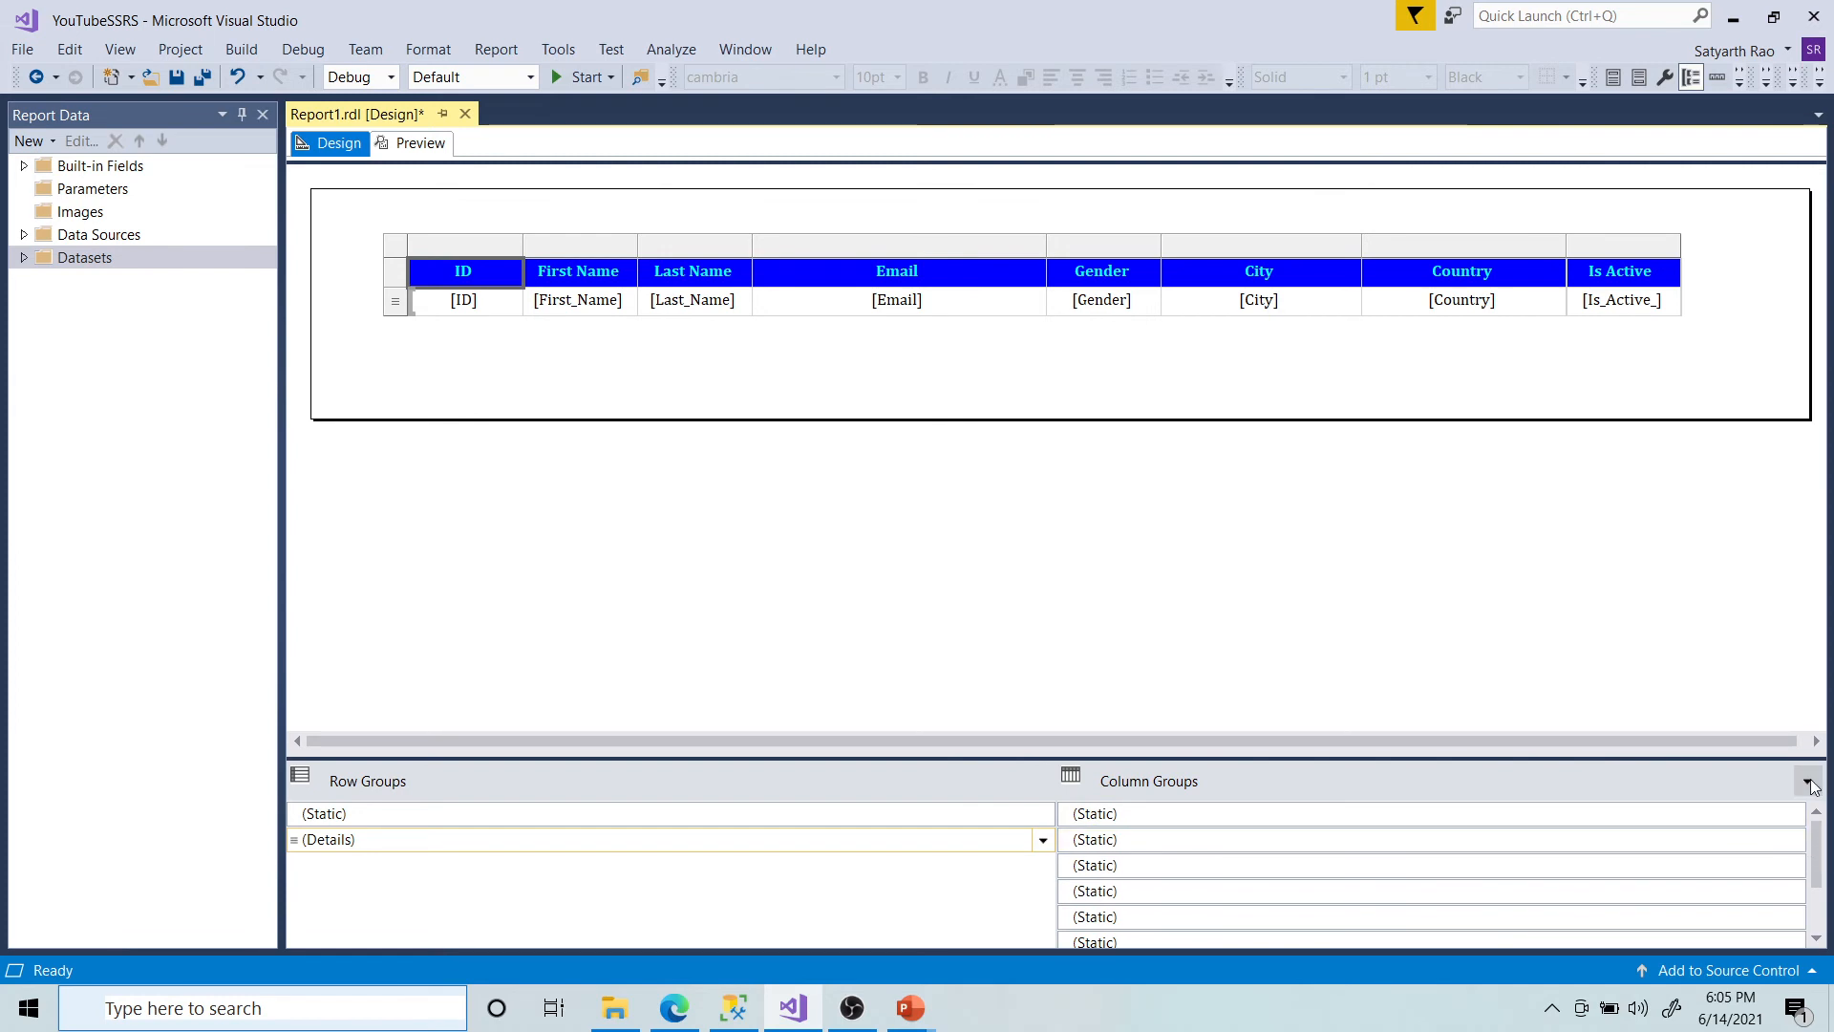
{"action": "left_click", "coordinate": [1808, 783]}
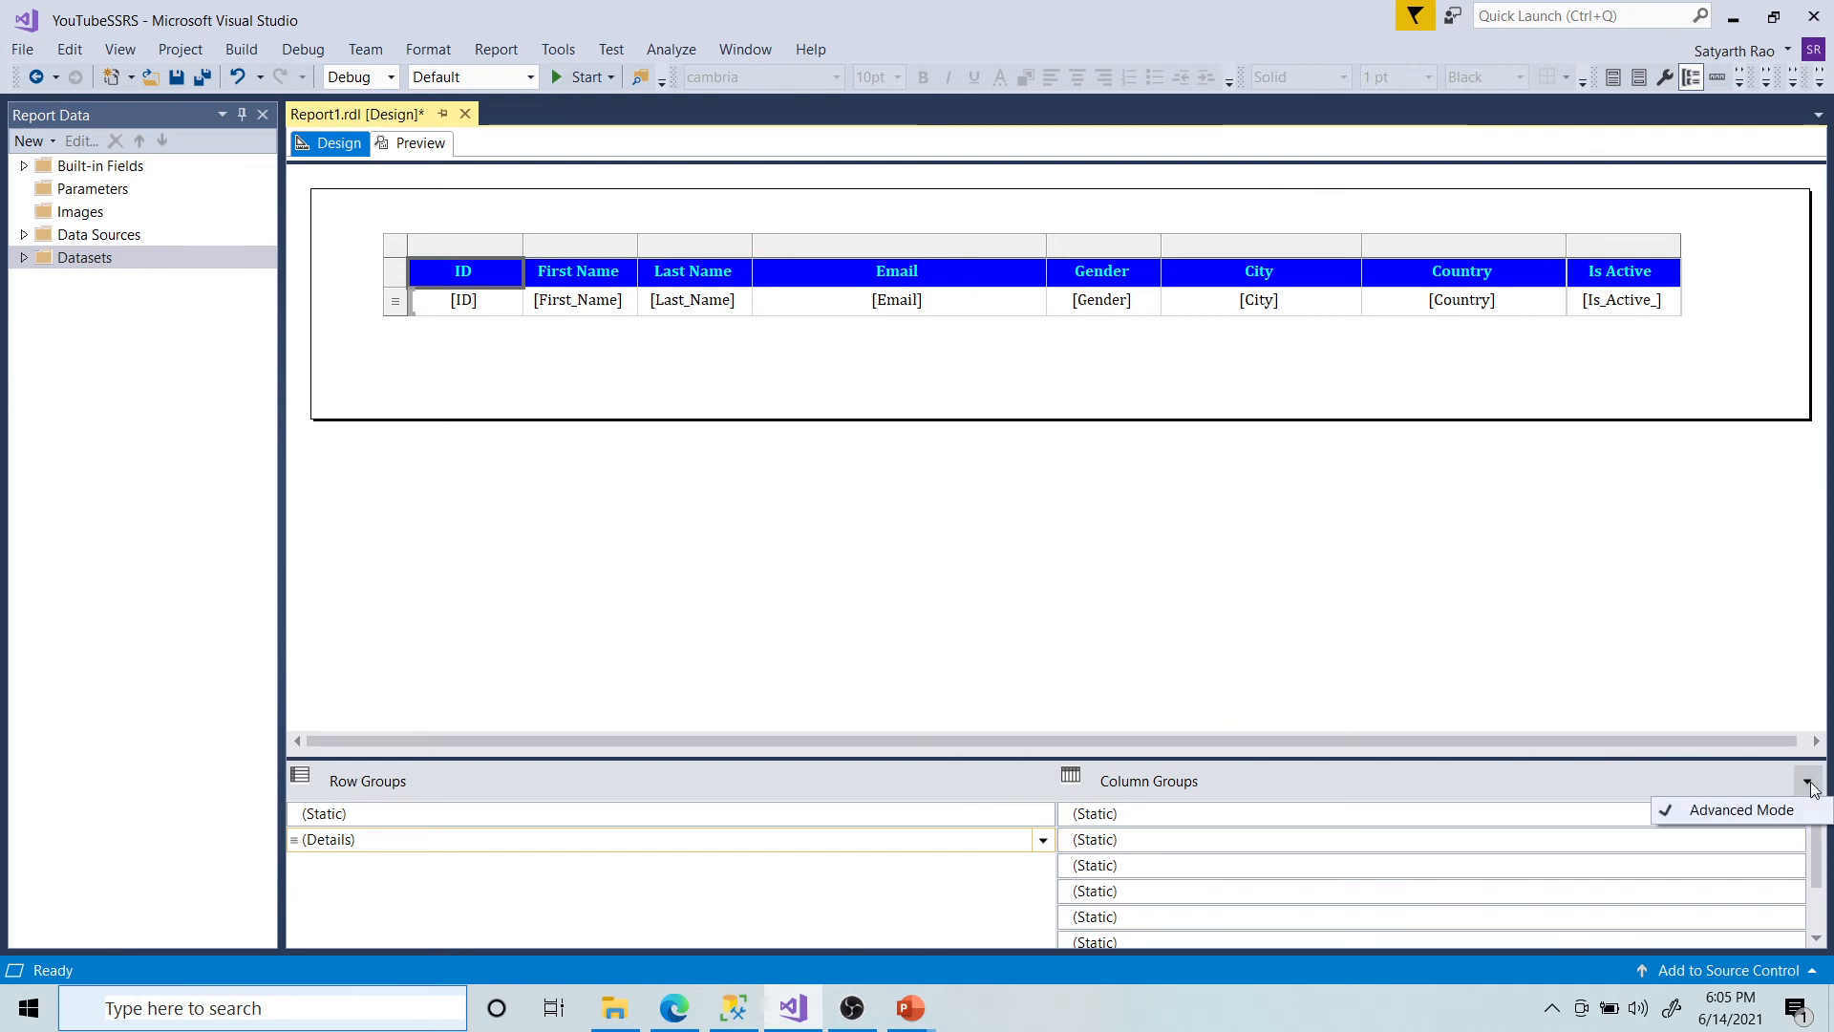
{"action": "left_click", "coordinate": [1722, 817]}
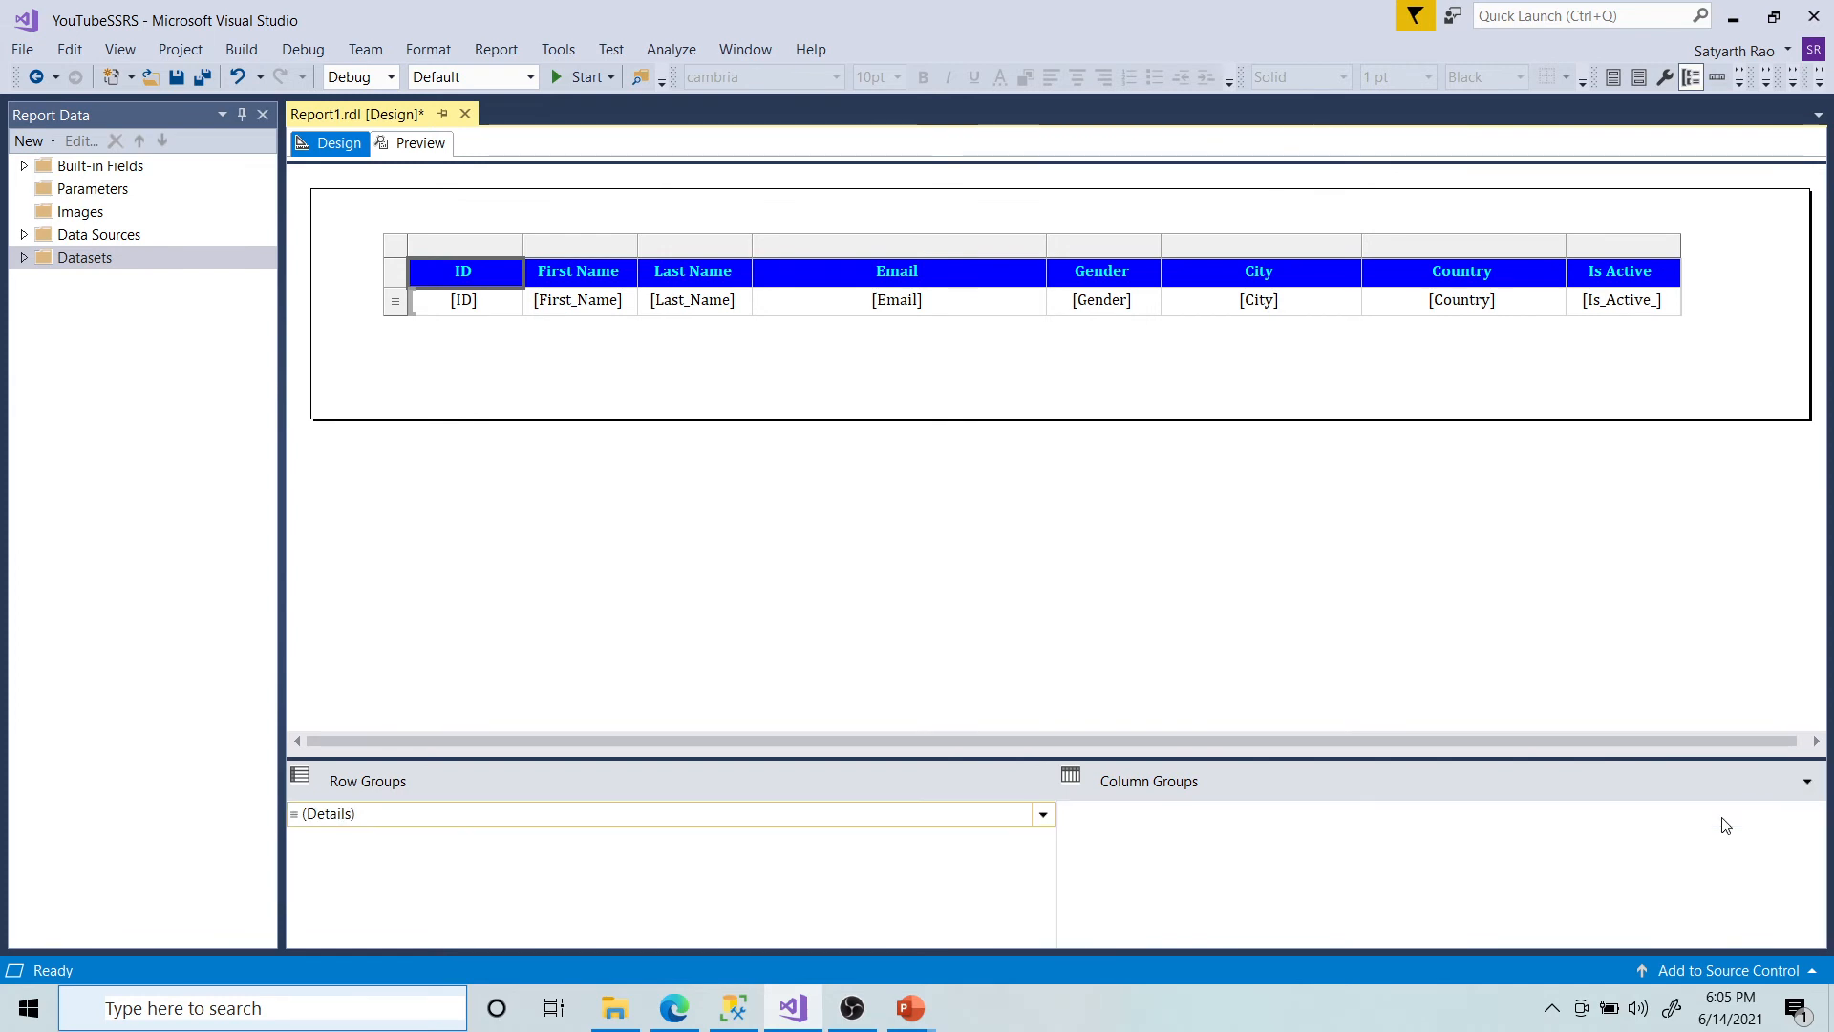
Step: Switch the grouping view's Advanced Mode on once more and back off
{"action": "left_click", "coordinate": [1807, 782]}
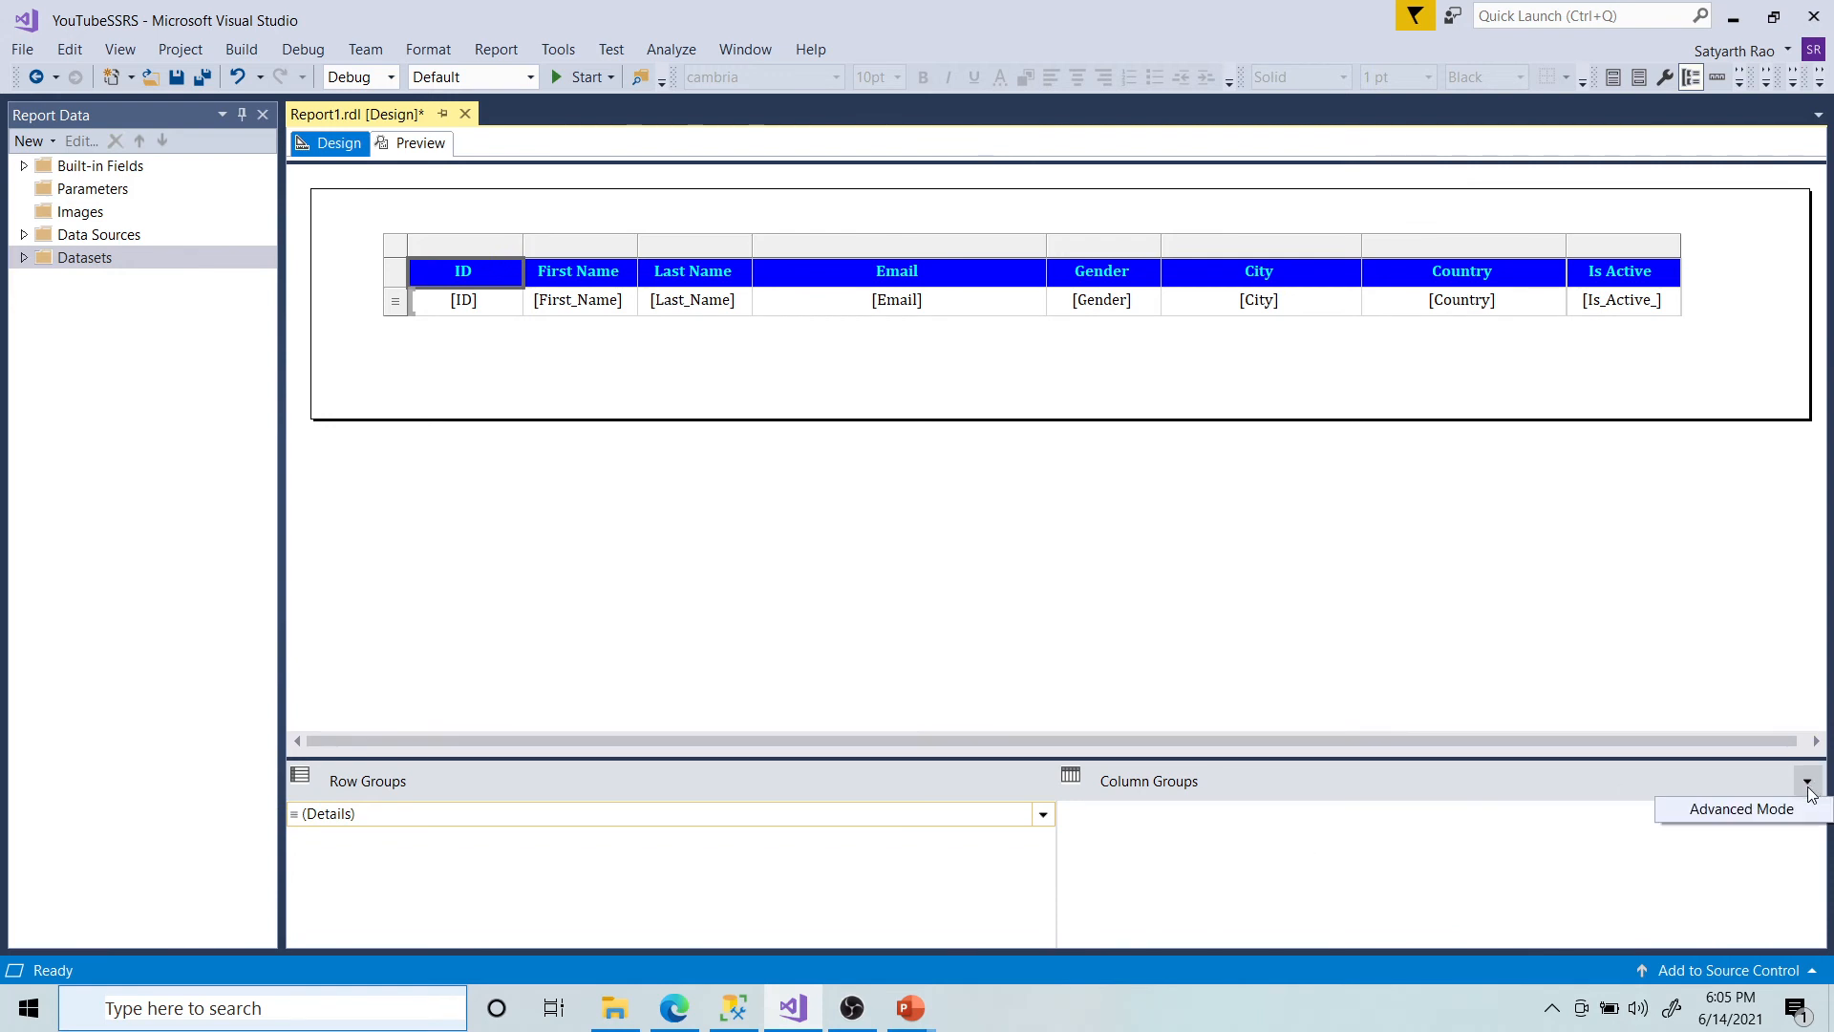
{"action": "left_click", "coordinate": [1765, 819]}
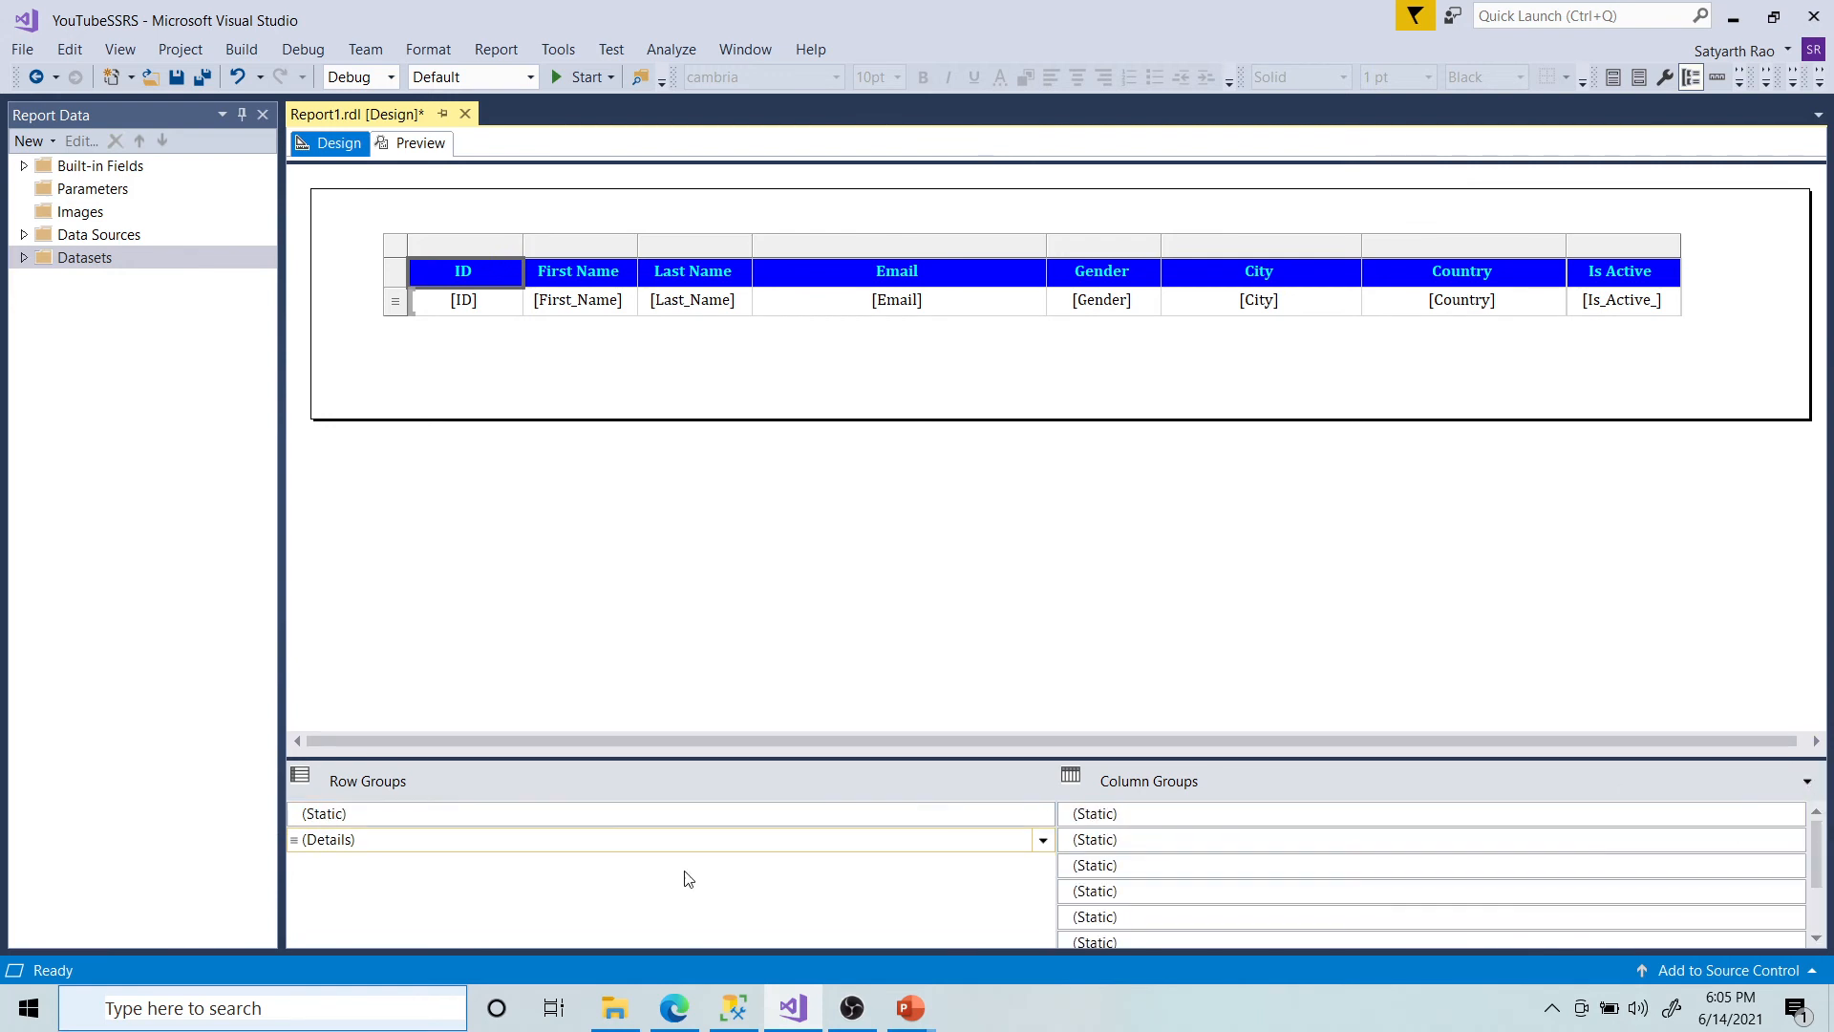
{"action": "left_click", "coordinate": [1807, 783]}
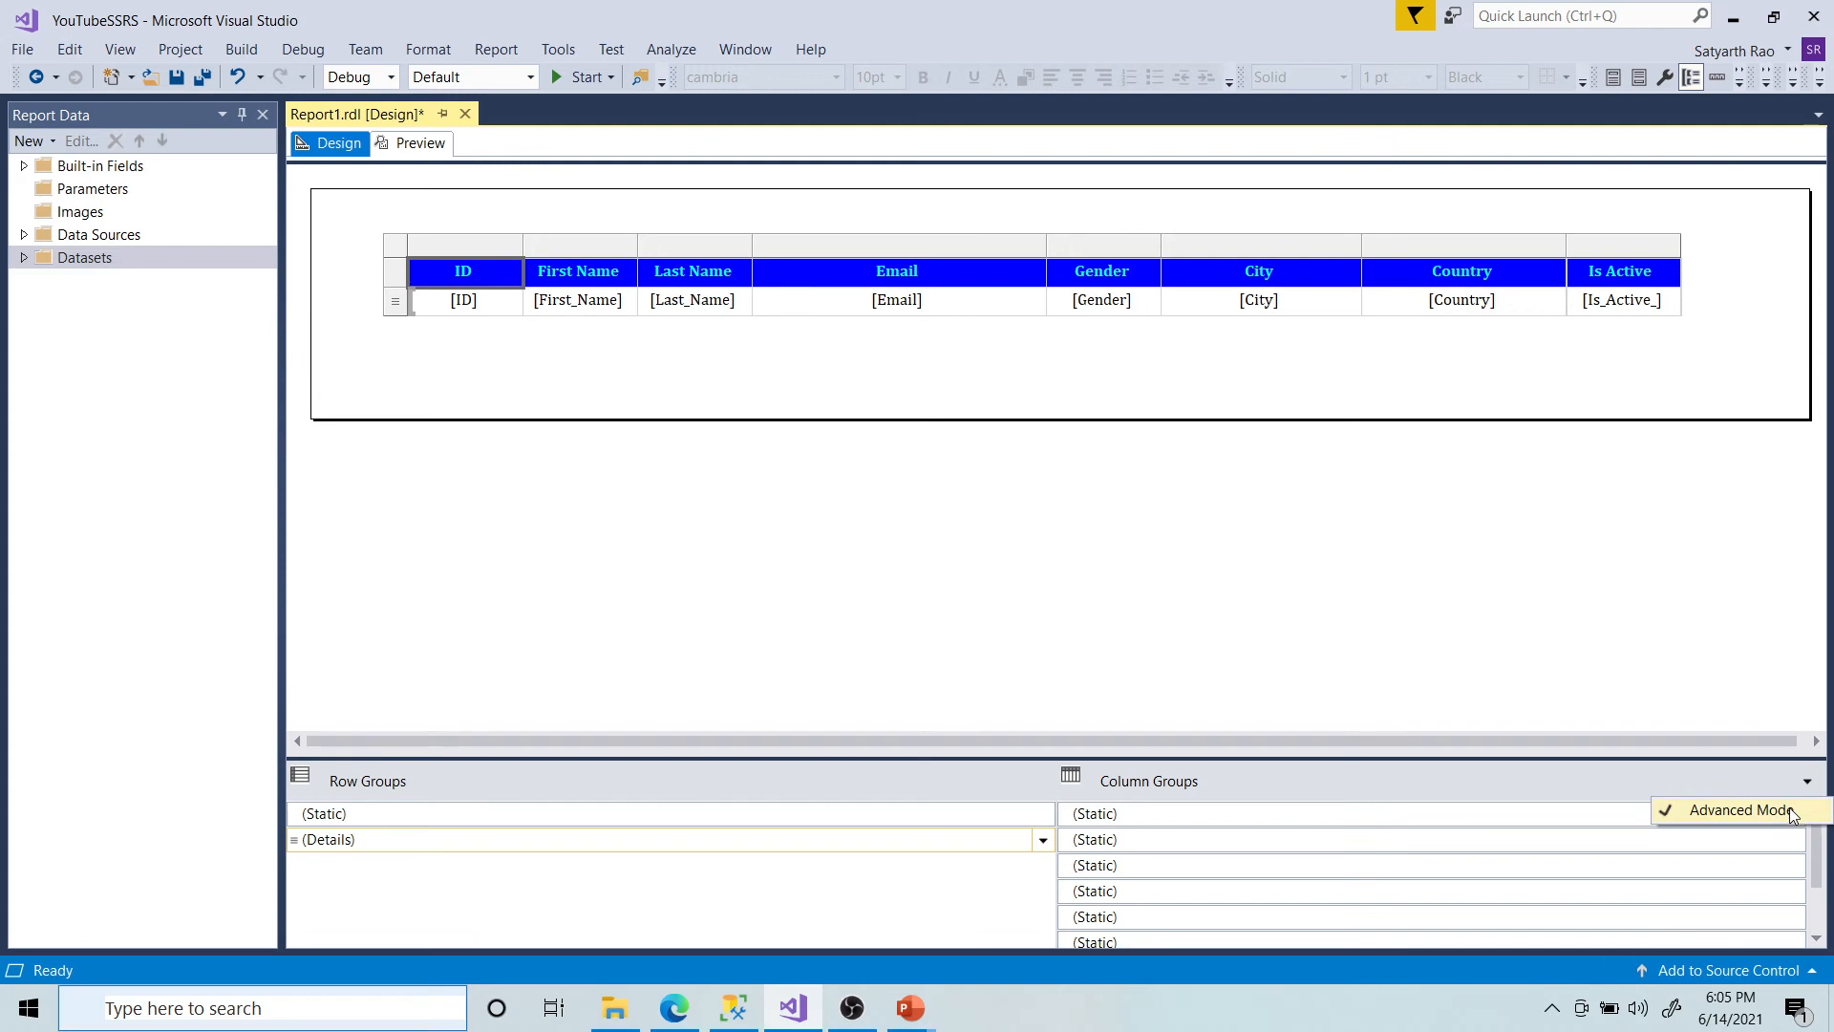
{"action": "left_click", "coordinate": [1793, 815]}
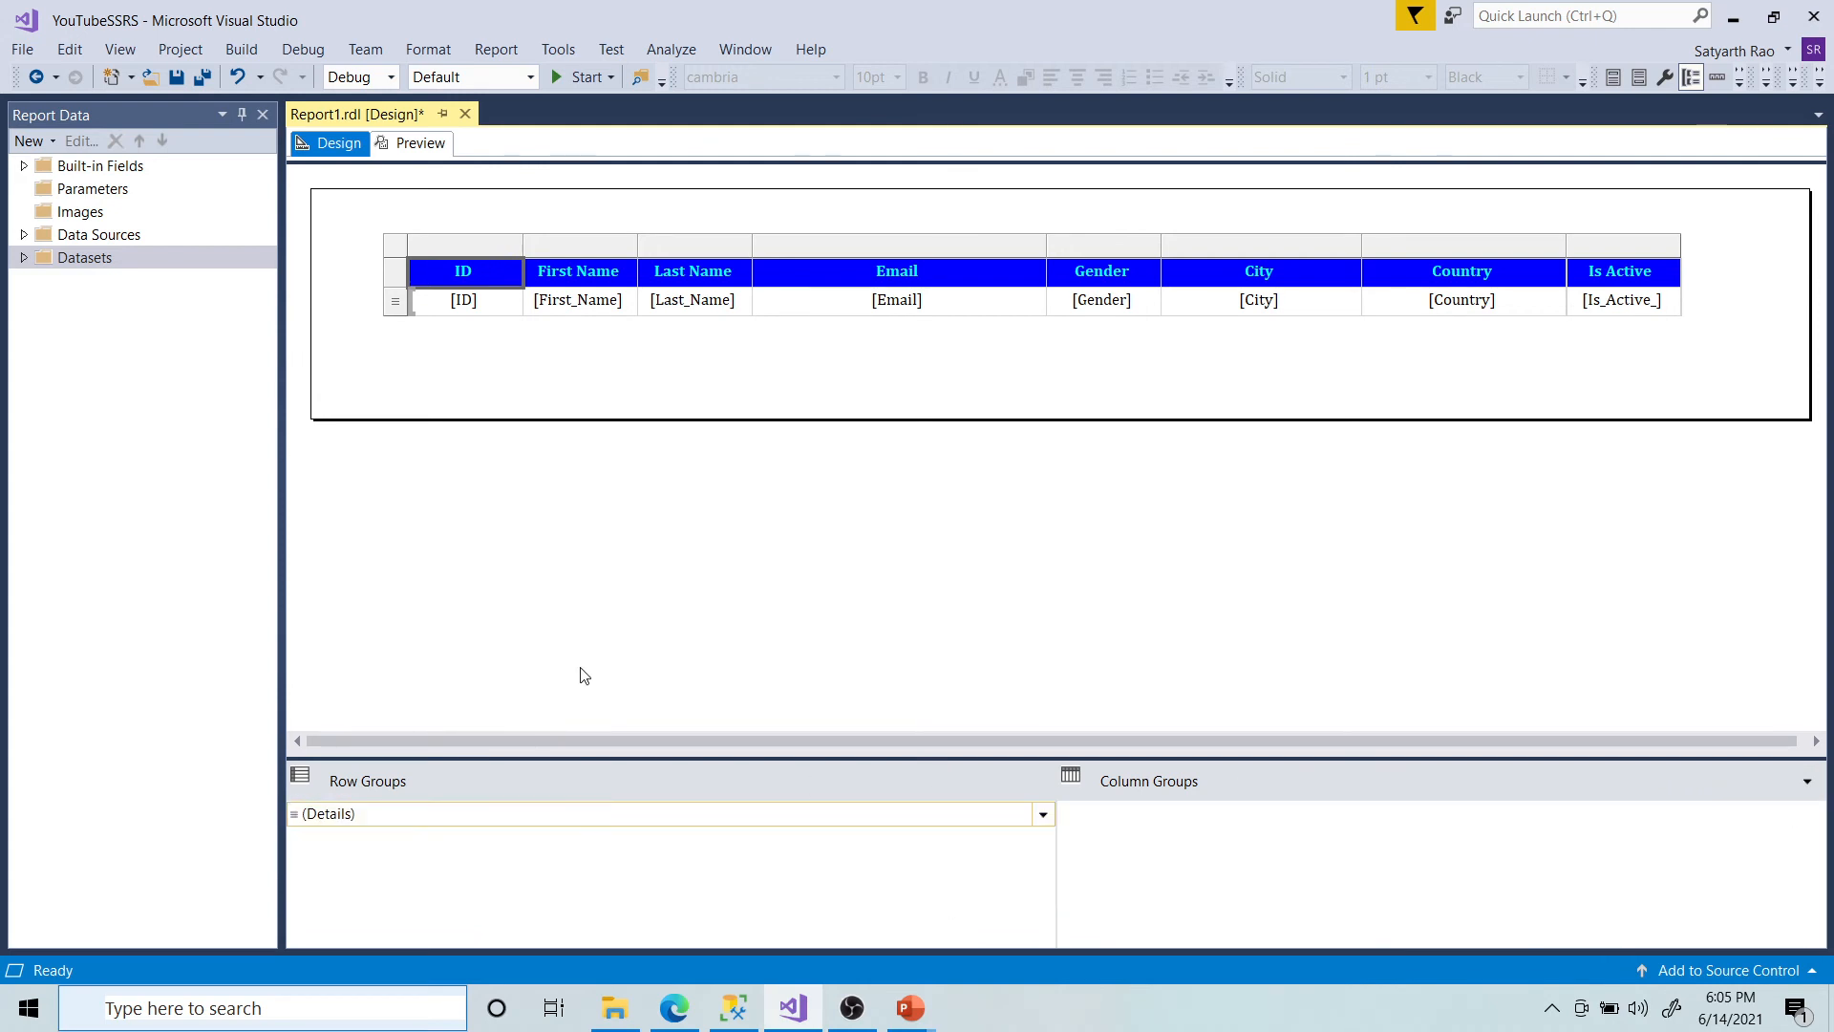
Step: Preview the report and examine the column headers down the employee rows of pages 1 and 2
{"action": "left_click", "coordinate": [537, 409]}
{"action": "left_click", "coordinate": [418, 144]}
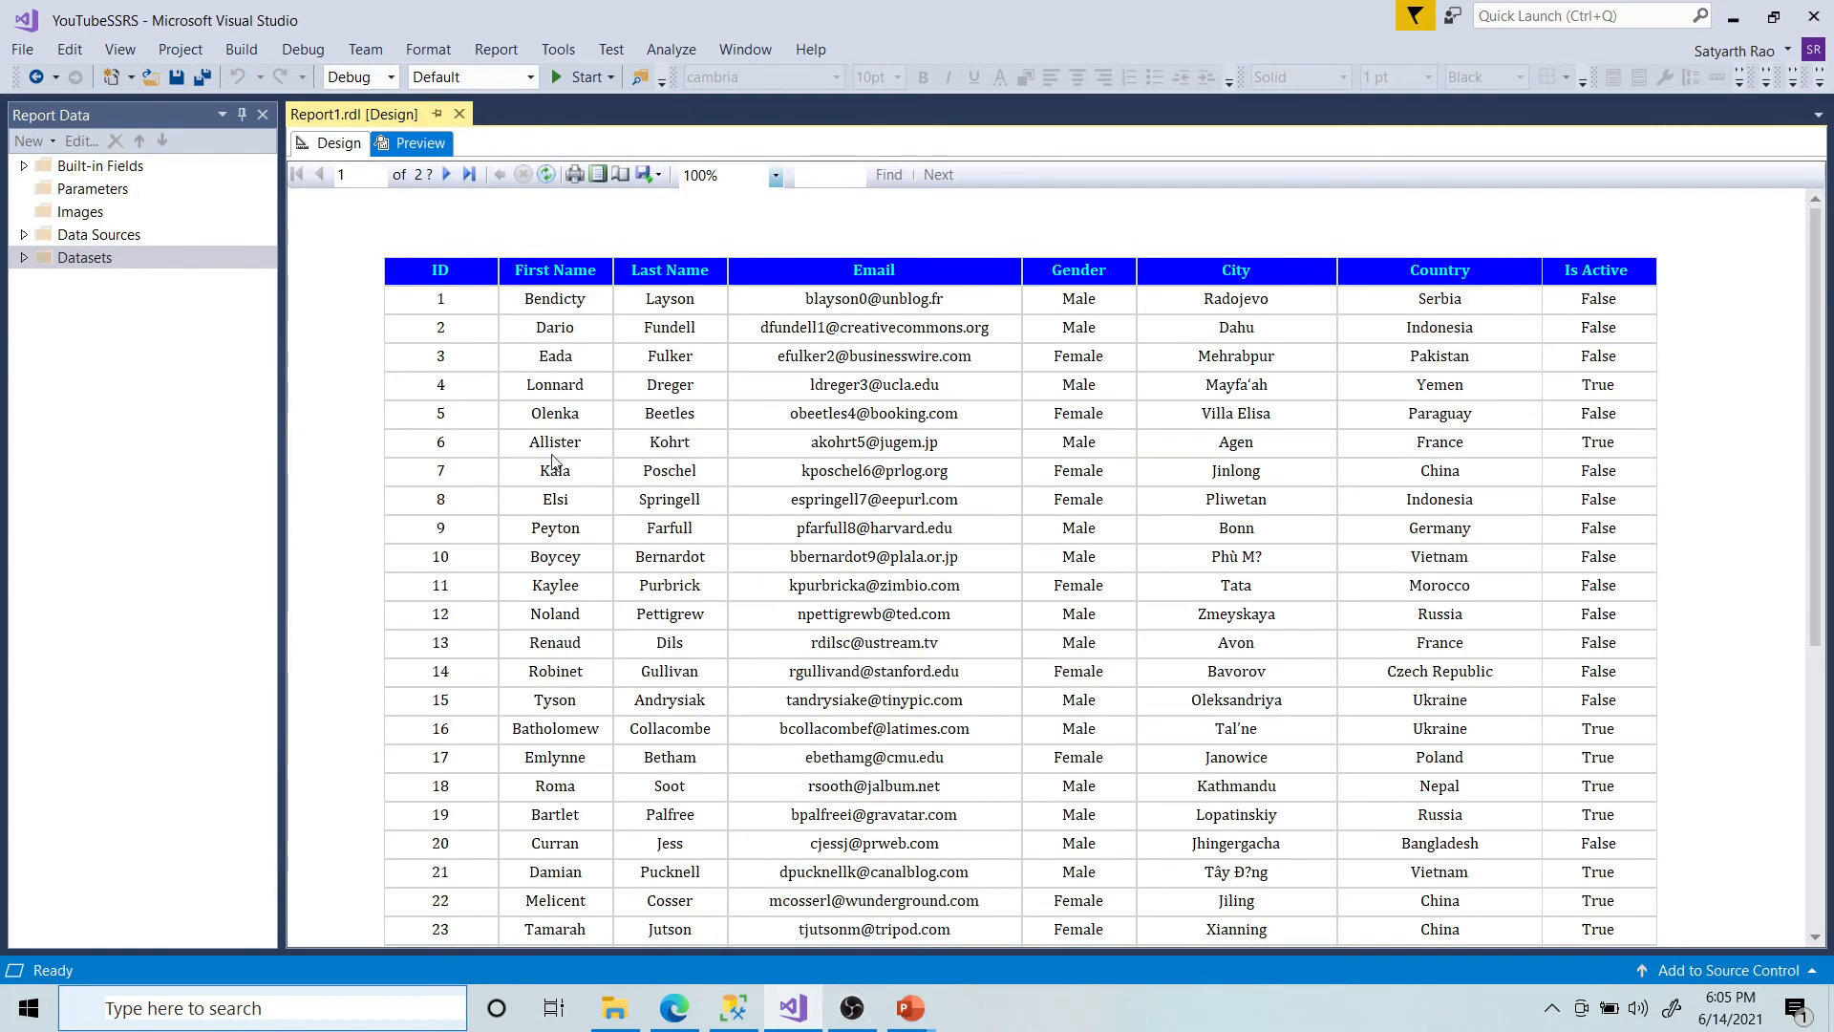
{"action": "scroll", "coordinate": [552, 461], "scroll_direction": "down", "scroll_amount": 15}
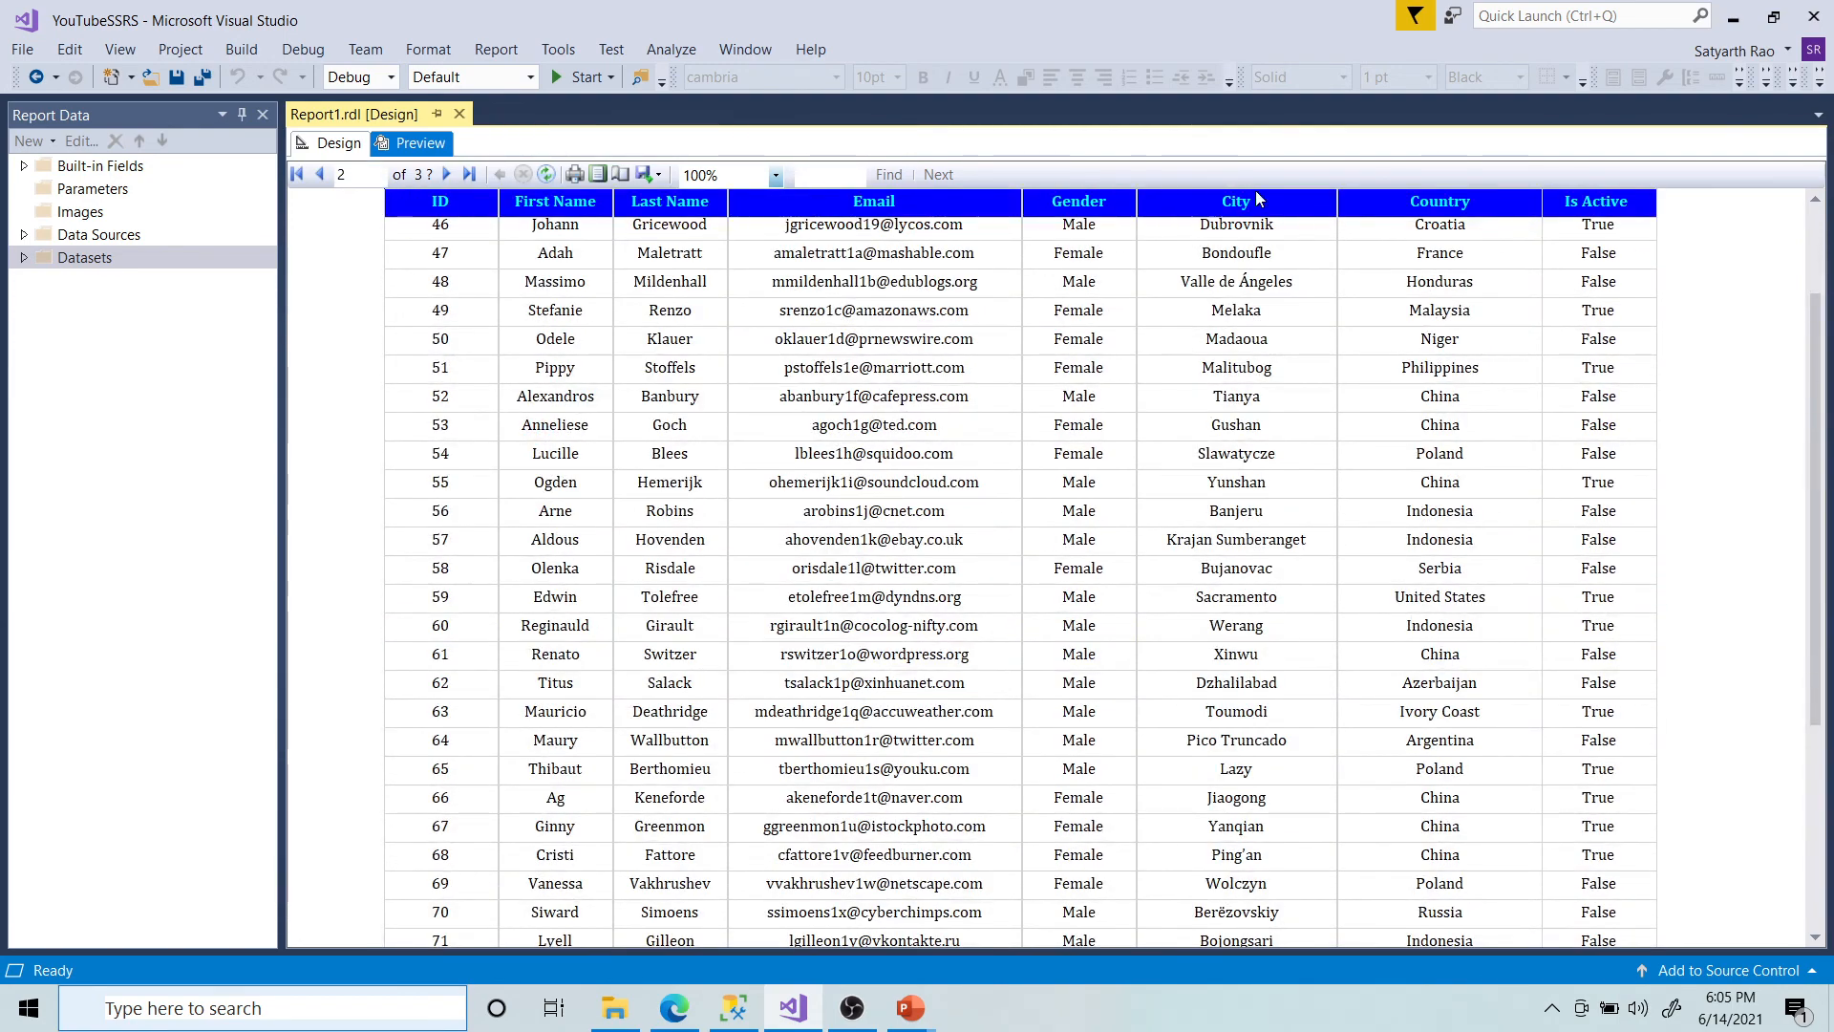
{"action": "scroll", "coordinate": [690, 518], "scroll_direction": "down", "scroll_amount": 3}
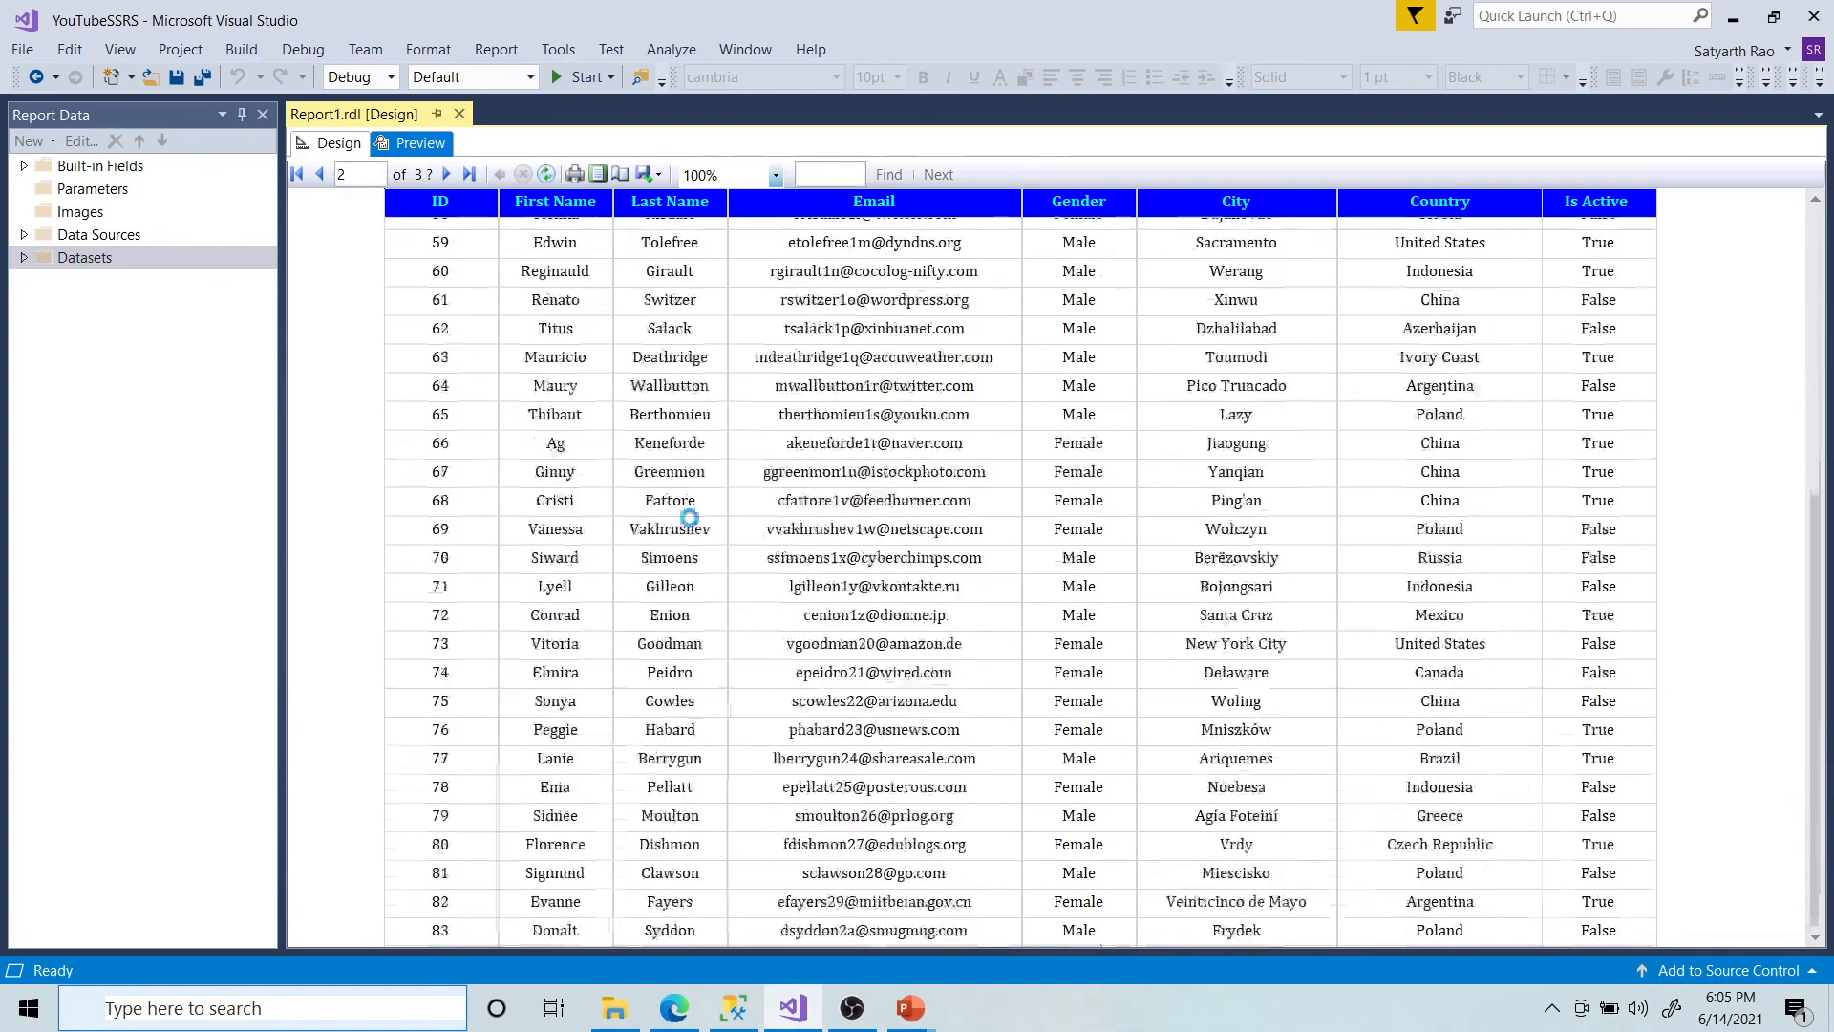
Step: Examine the column headers while moving down the employee rows through pages 3 and 4 and back up to page 1
{"action": "scroll", "coordinate": [689, 519], "scroll_direction": "down", "scroll_amount": 5}
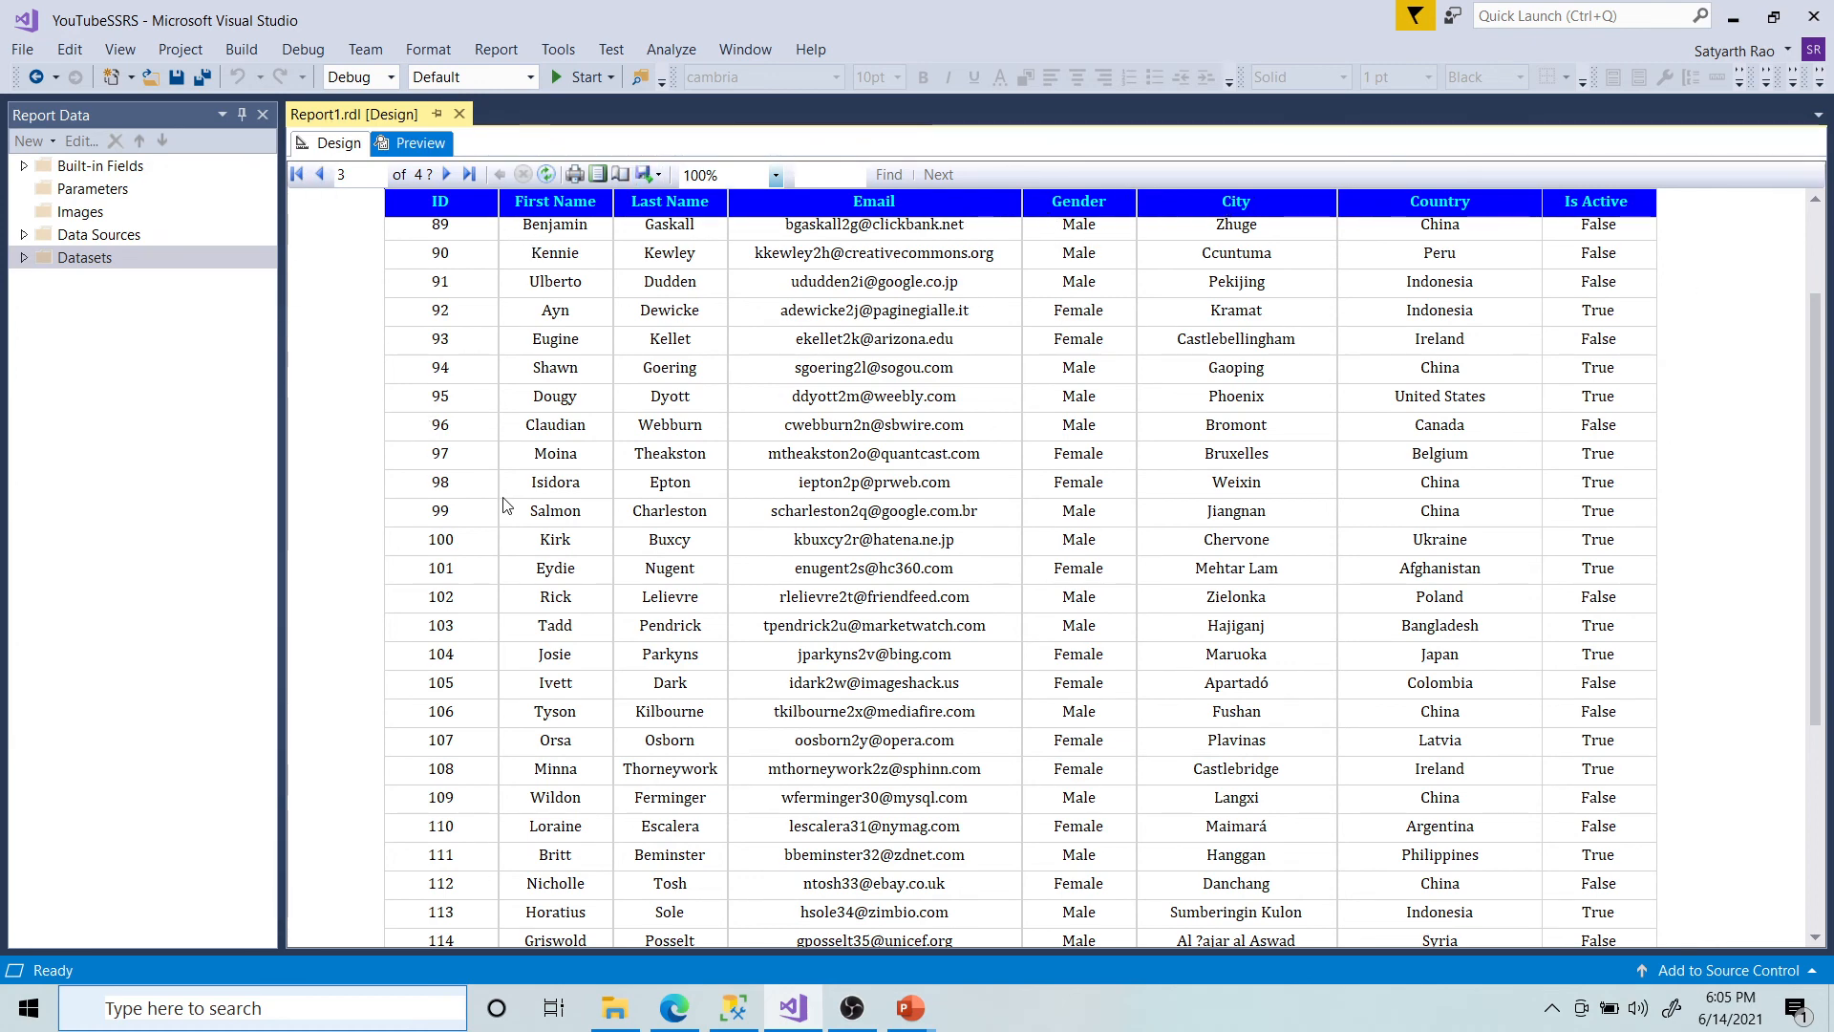
{"action": "scroll", "coordinate": [506, 506], "scroll_direction": "up", "scroll_amount": 10}
{"action": "scroll", "coordinate": [500, 254], "scroll_direction": "down", "scroll_amount": 9}
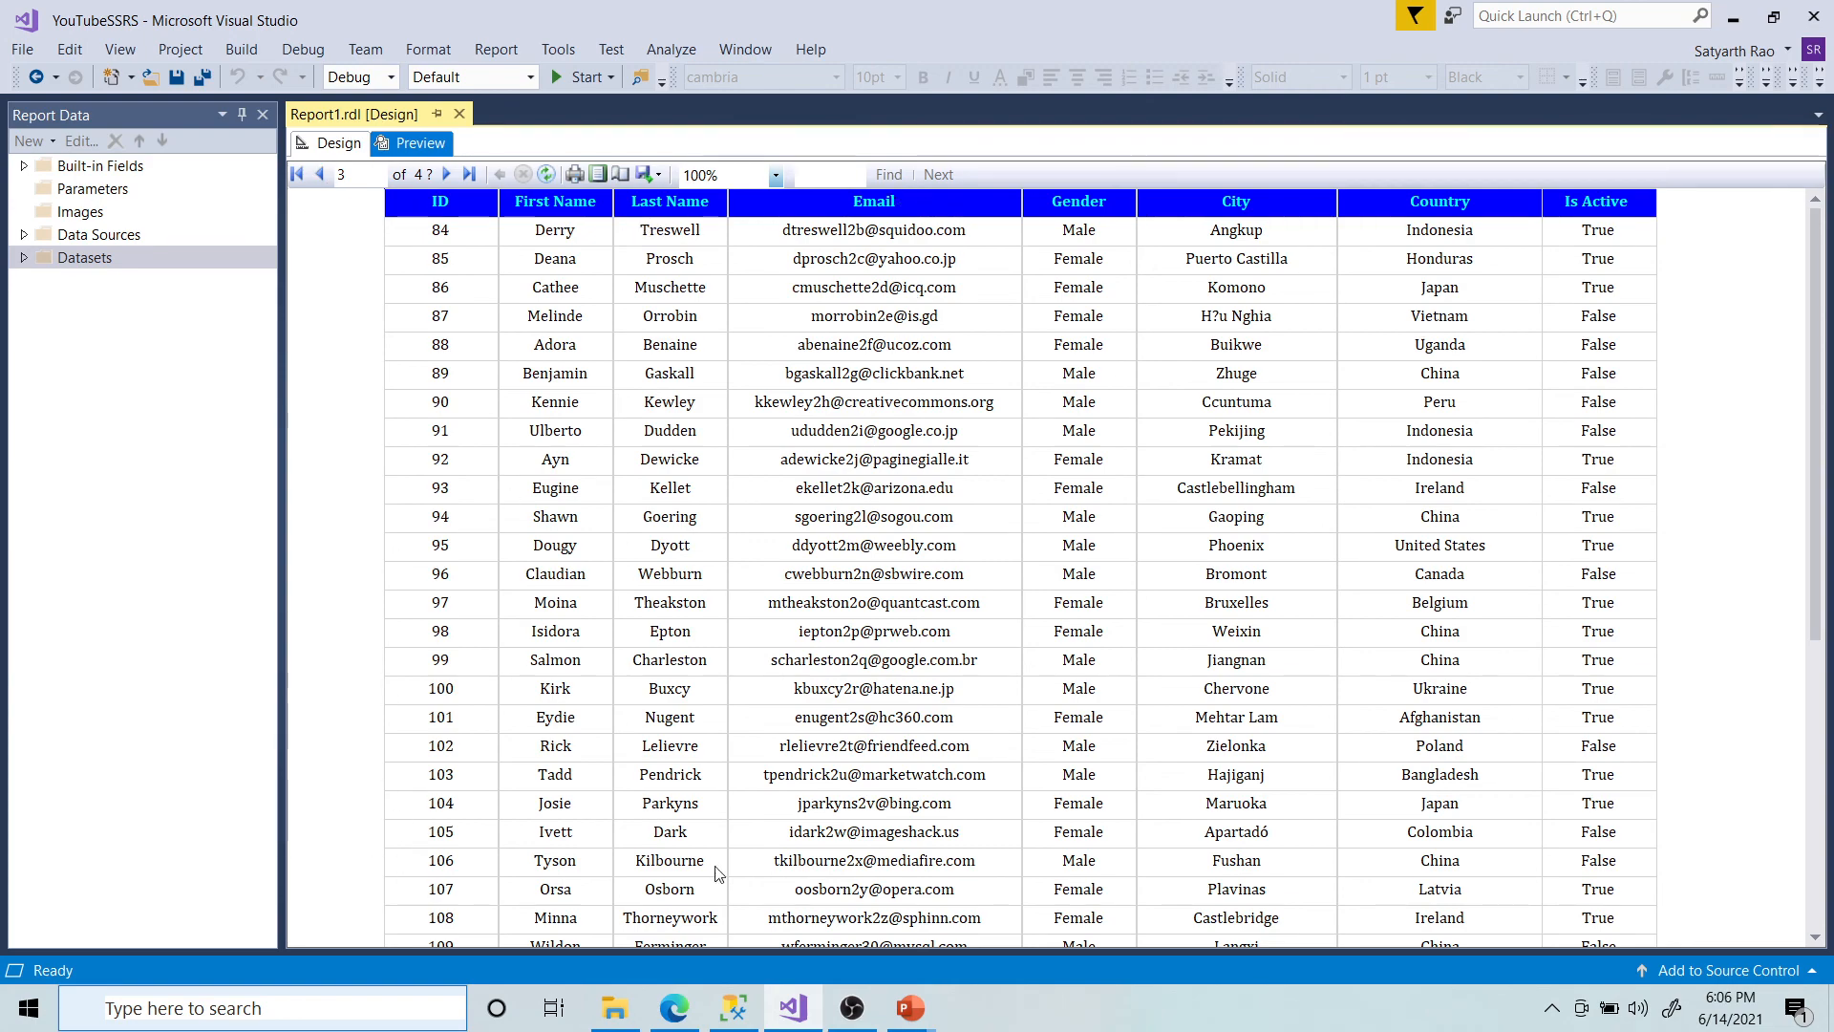
{"action": "scroll", "coordinate": [731, 669], "scroll_direction": "down", "scroll_amount": 3}
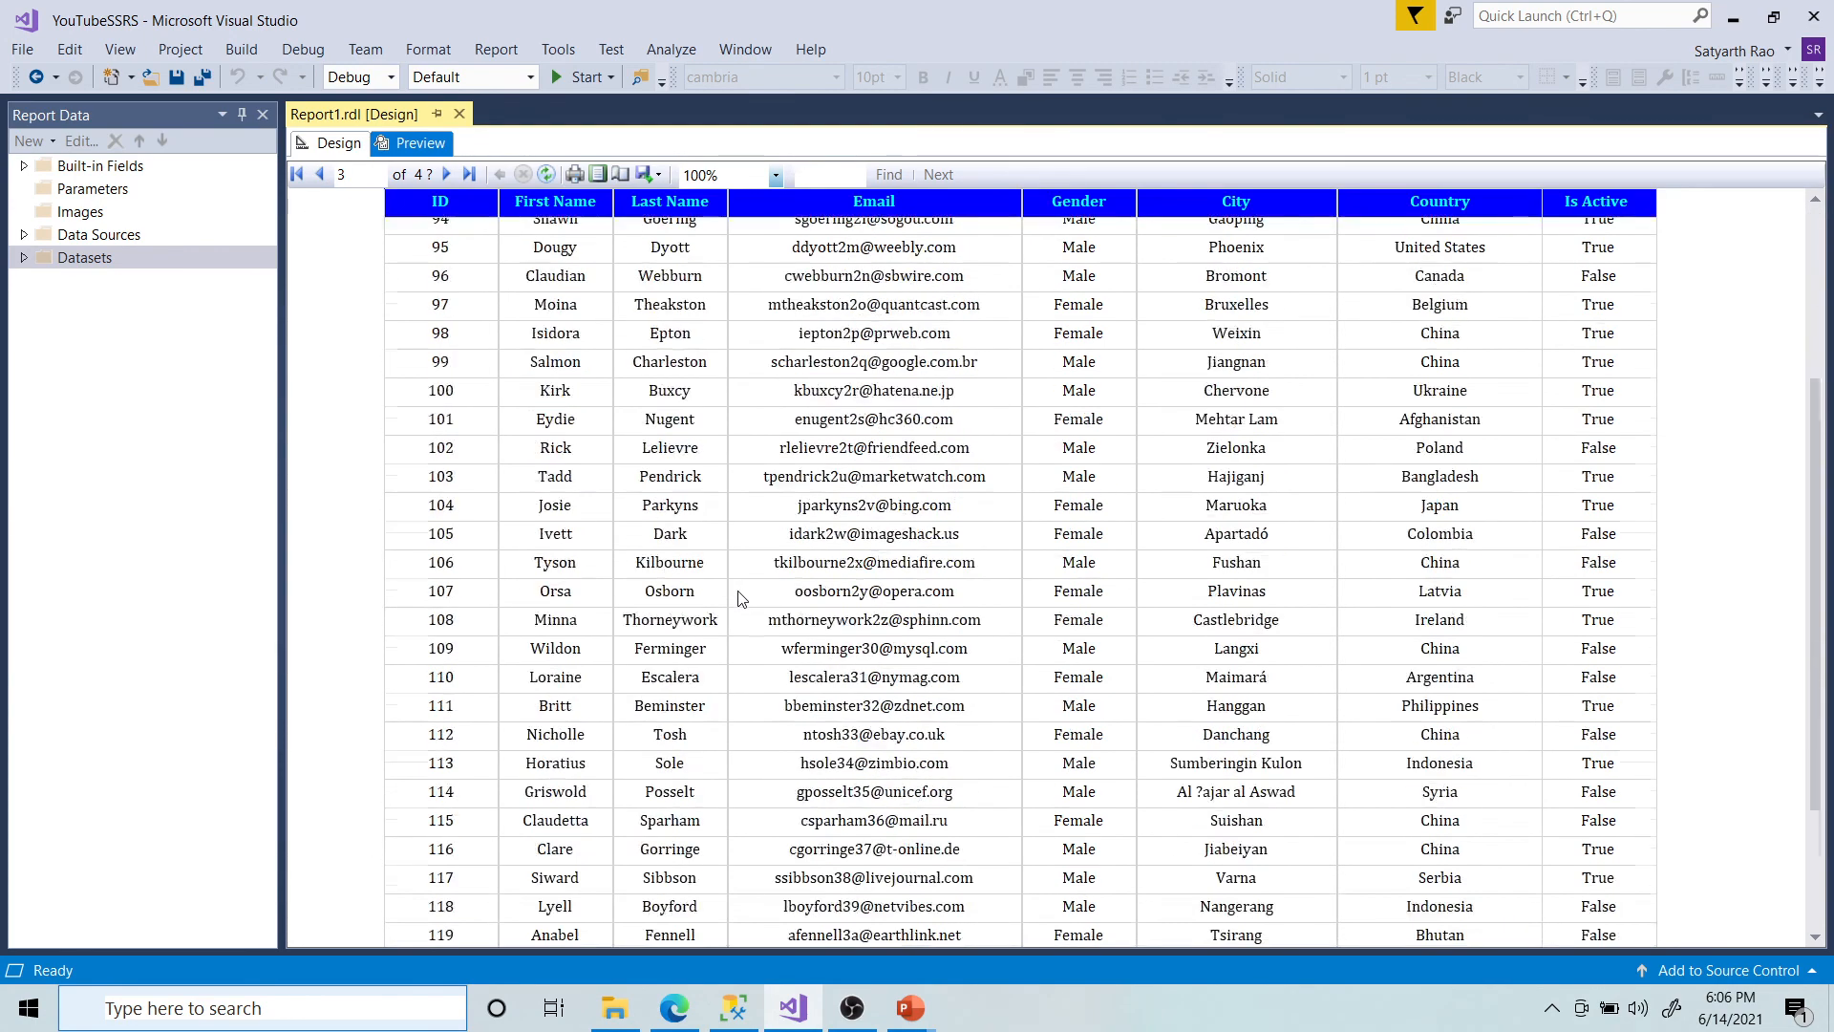
{"action": "scroll", "coordinate": [738, 598], "scroll_direction": "down", "scroll_amount": 5}
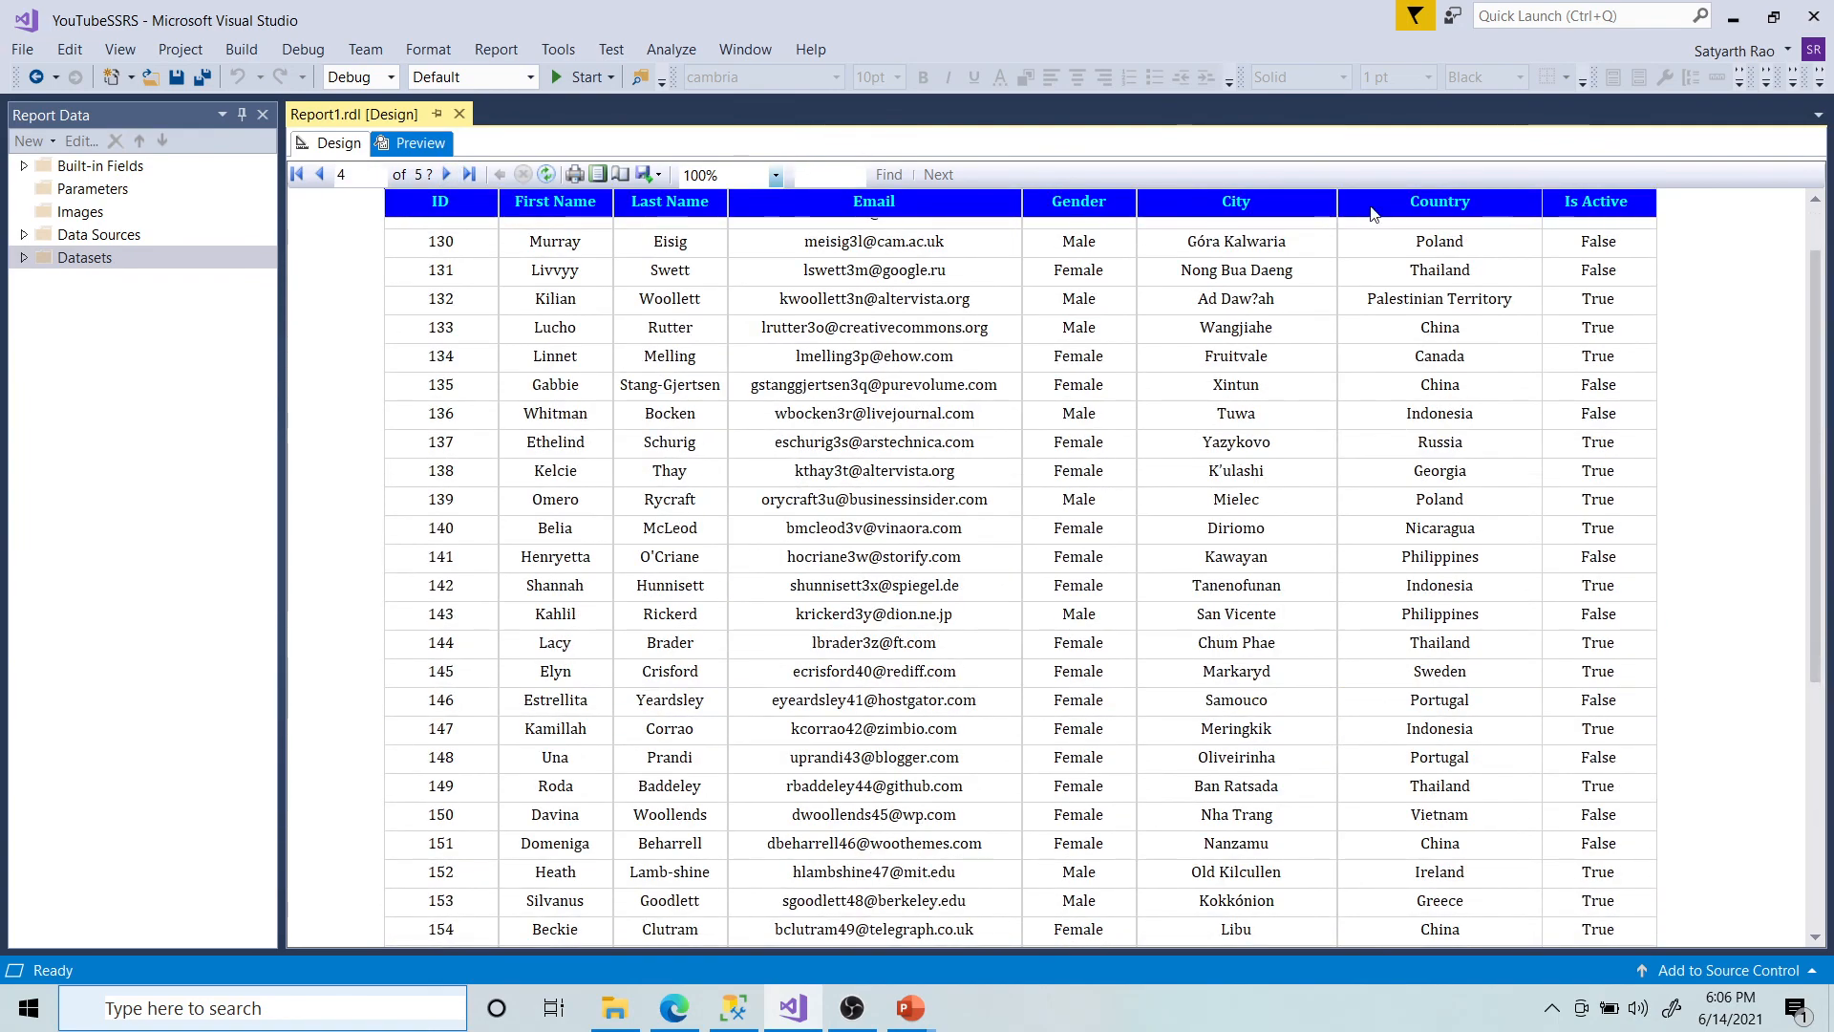
{"action": "scroll", "coordinate": [1011, 516], "scroll_direction": "up", "scroll_amount": 20}
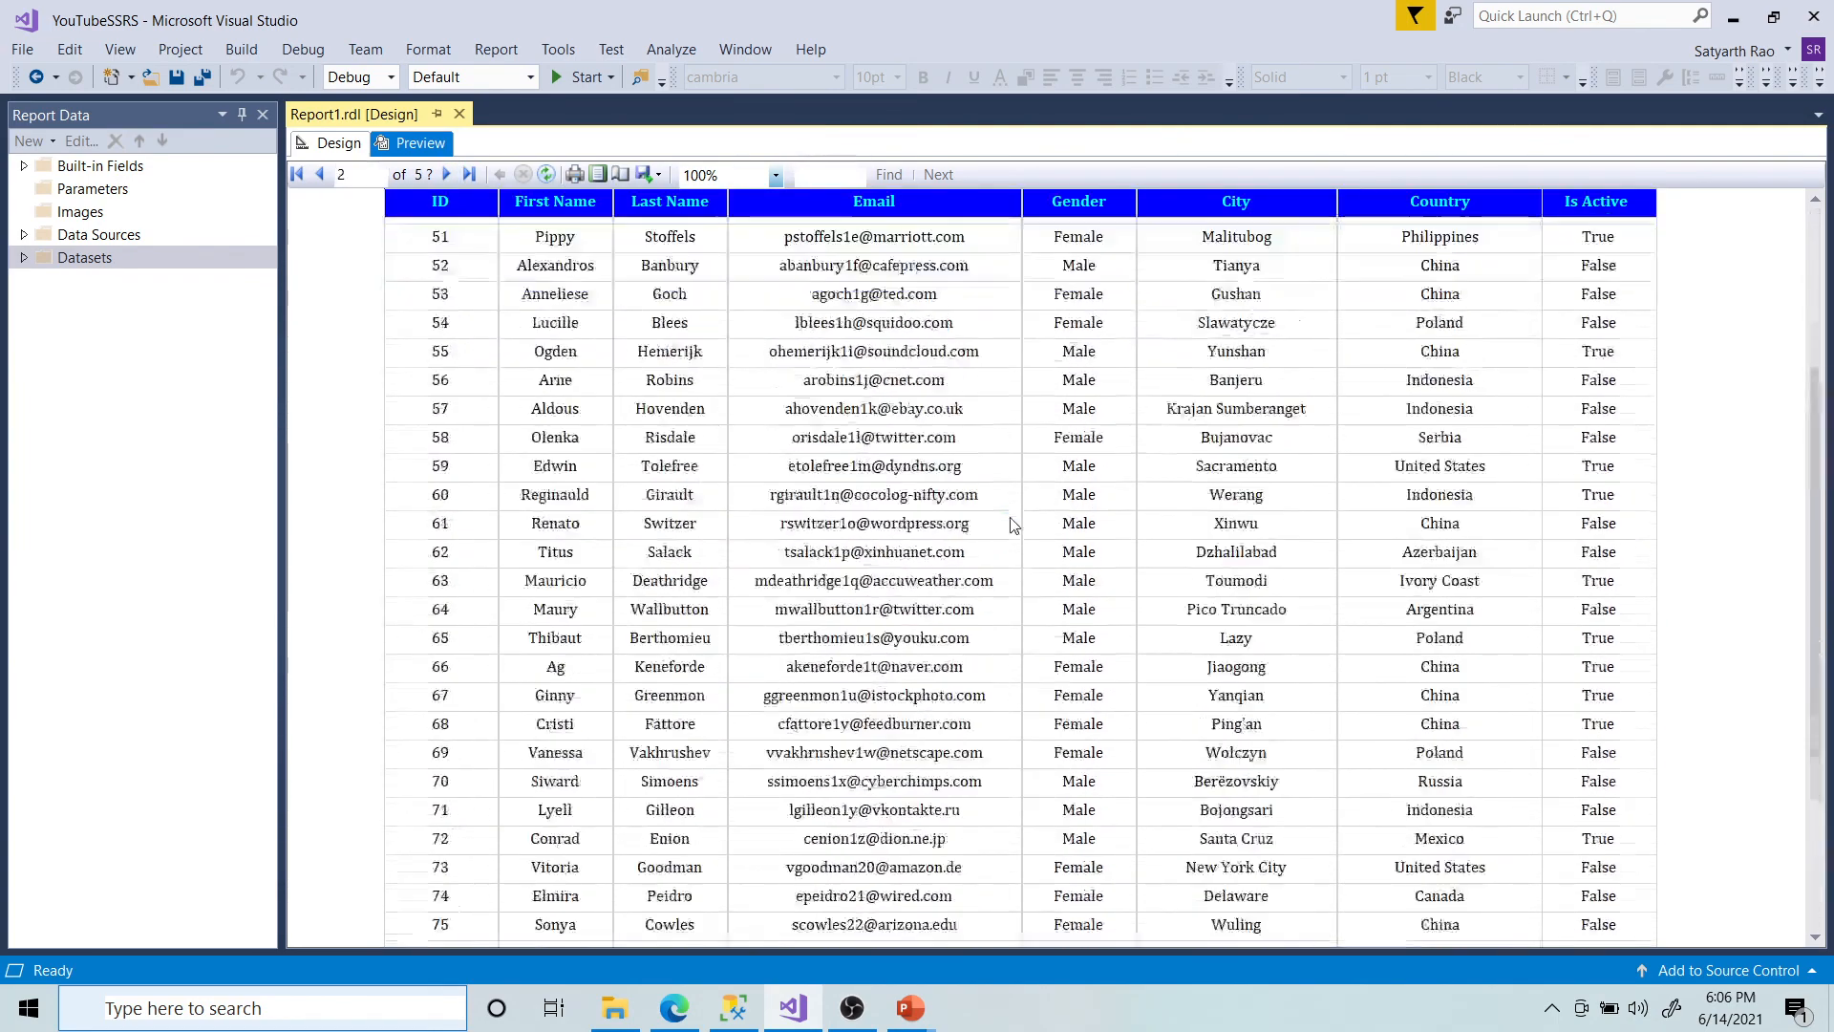
{"action": "scroll", "coordinate": [1012, 523], "scroll_direction": "up", "scroll_amount": 5}
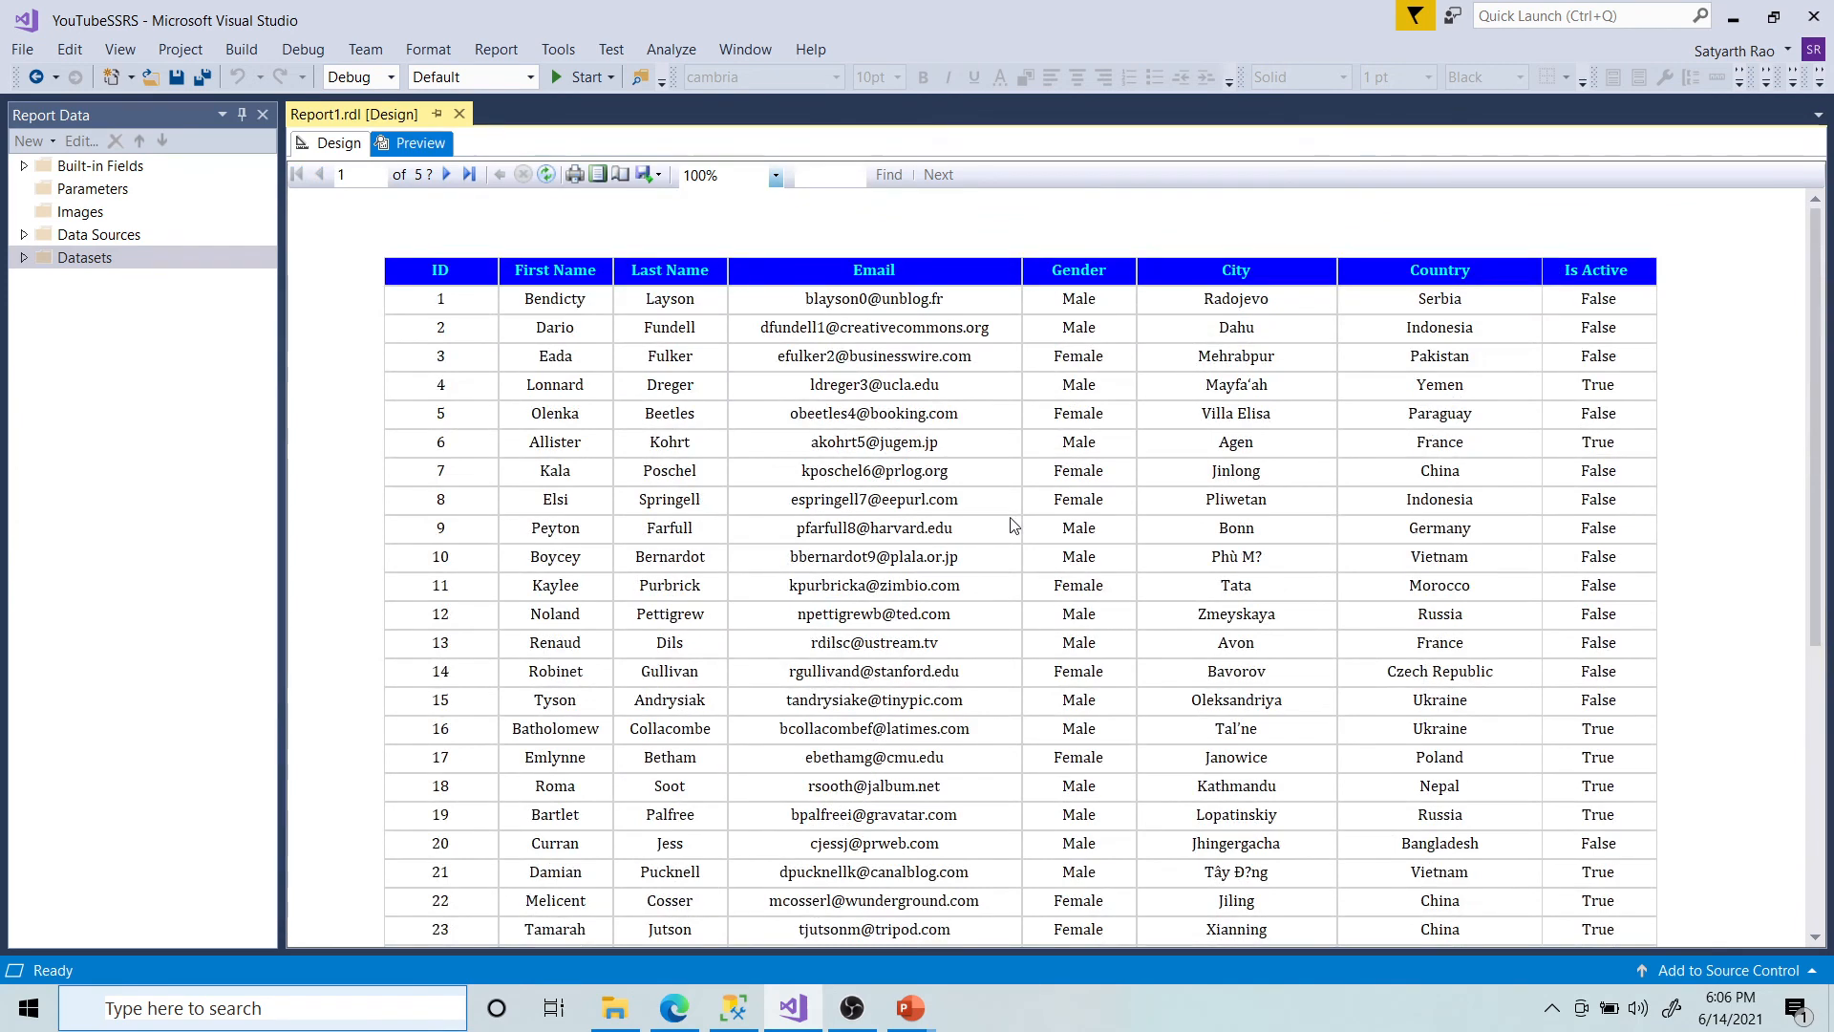
Step: Page forward through the report preview from page 1, and go to the last page to check its column headers
{"action": "left_click", "coordinate": [446, 174]}
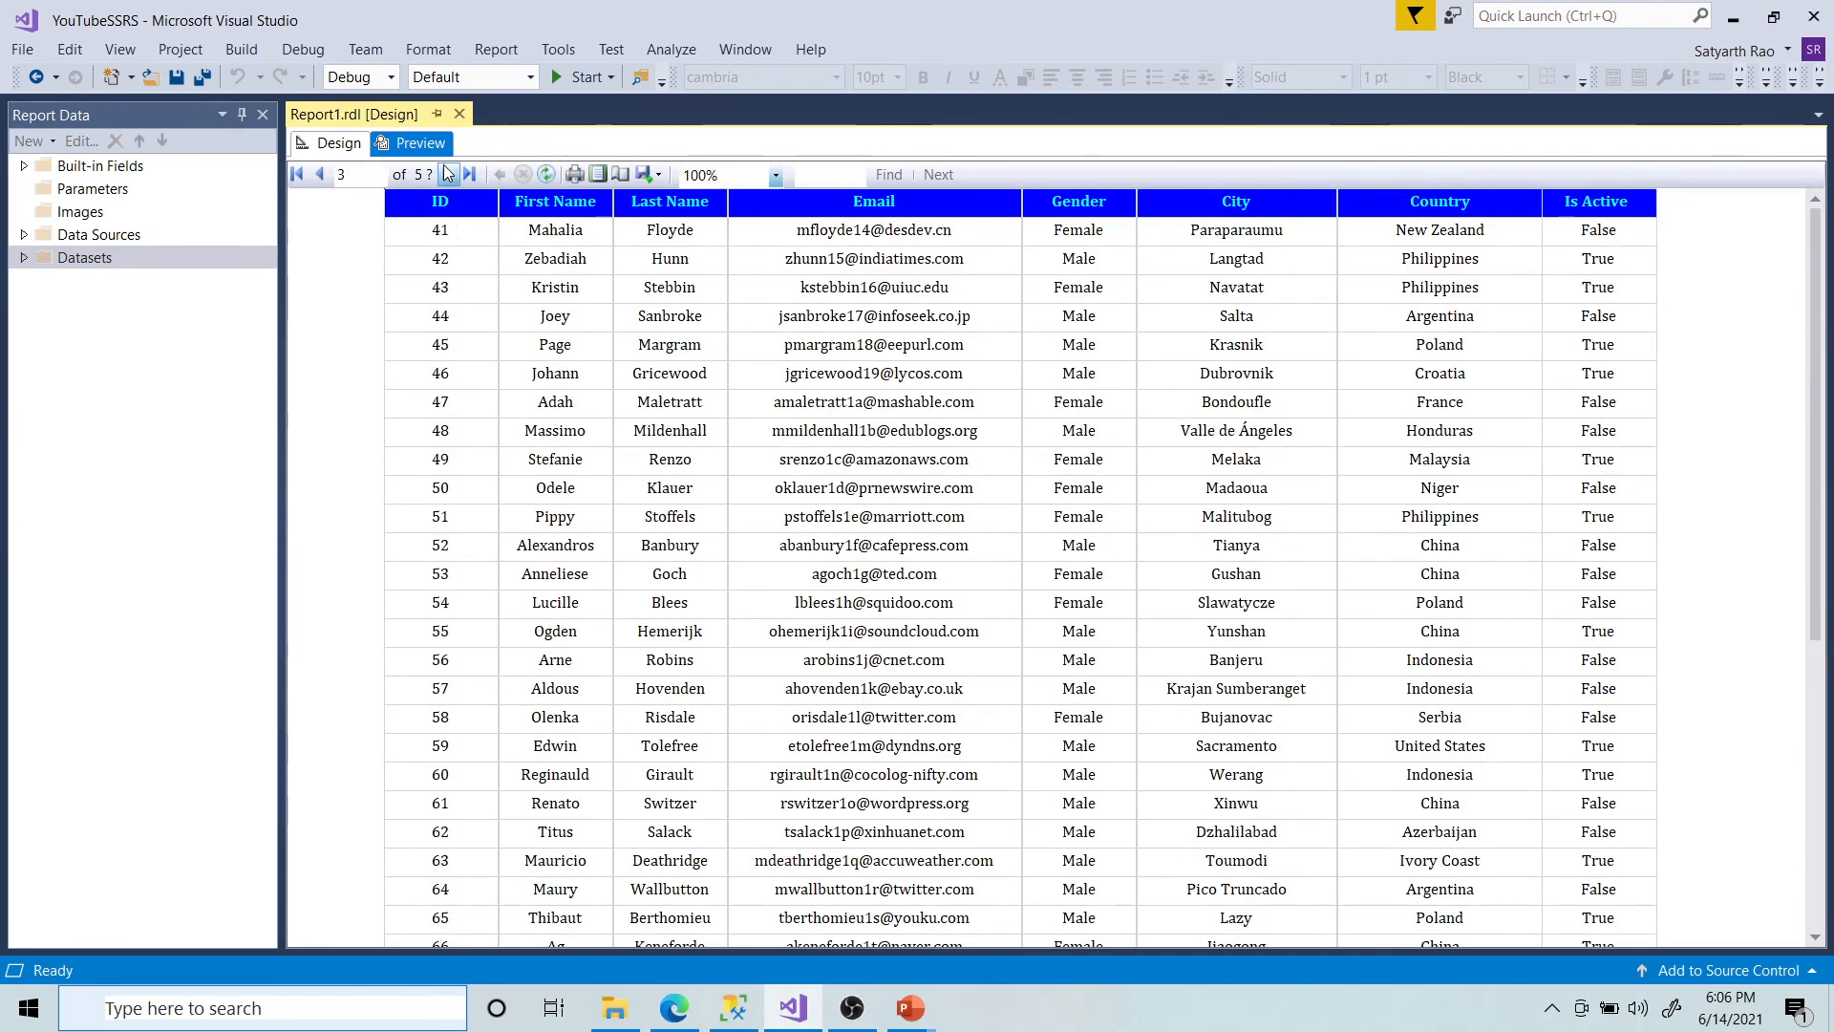
{"action": "left_click", "coordinate": [446, 174]}
{"action": "left_click", "coordinate": [445, 174]}
{"action": "left_click", "coordinate": [467, 174]}
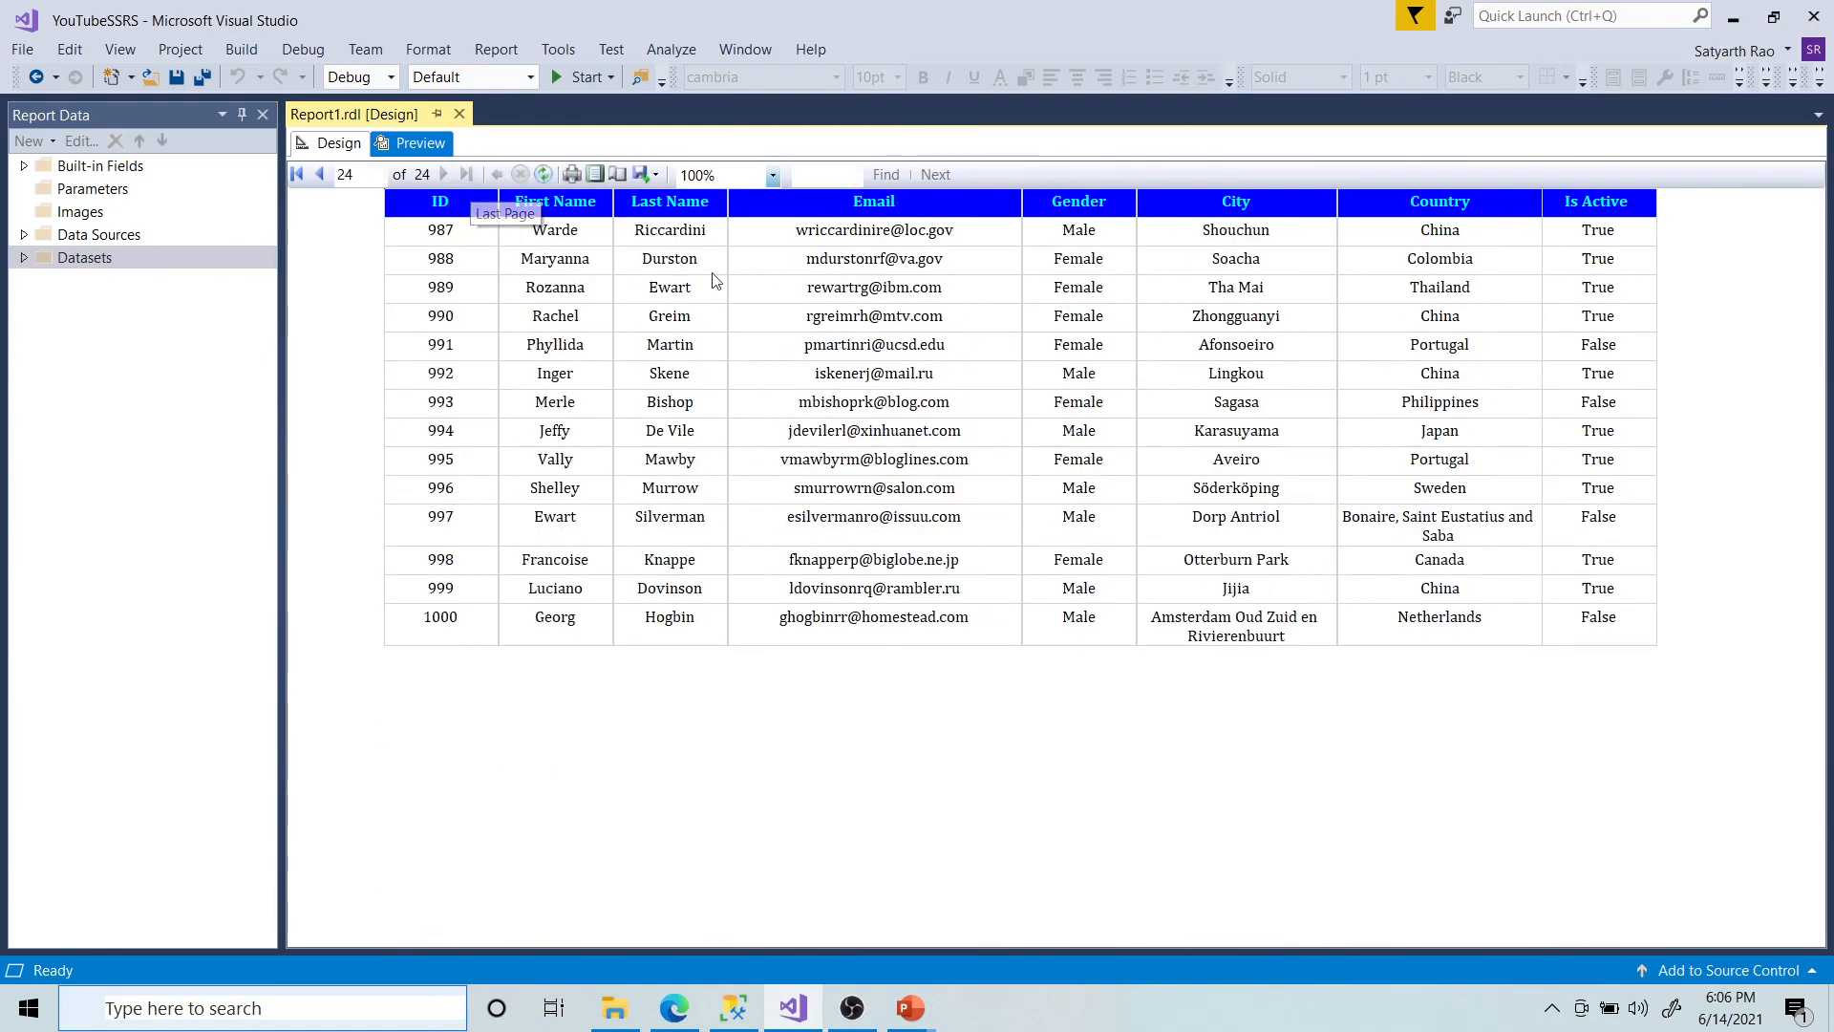
Step: Page back through the preview from the last page to page 2, checking the column headers on each page
{"action": "left_click", "coordinate": [321, 175]}
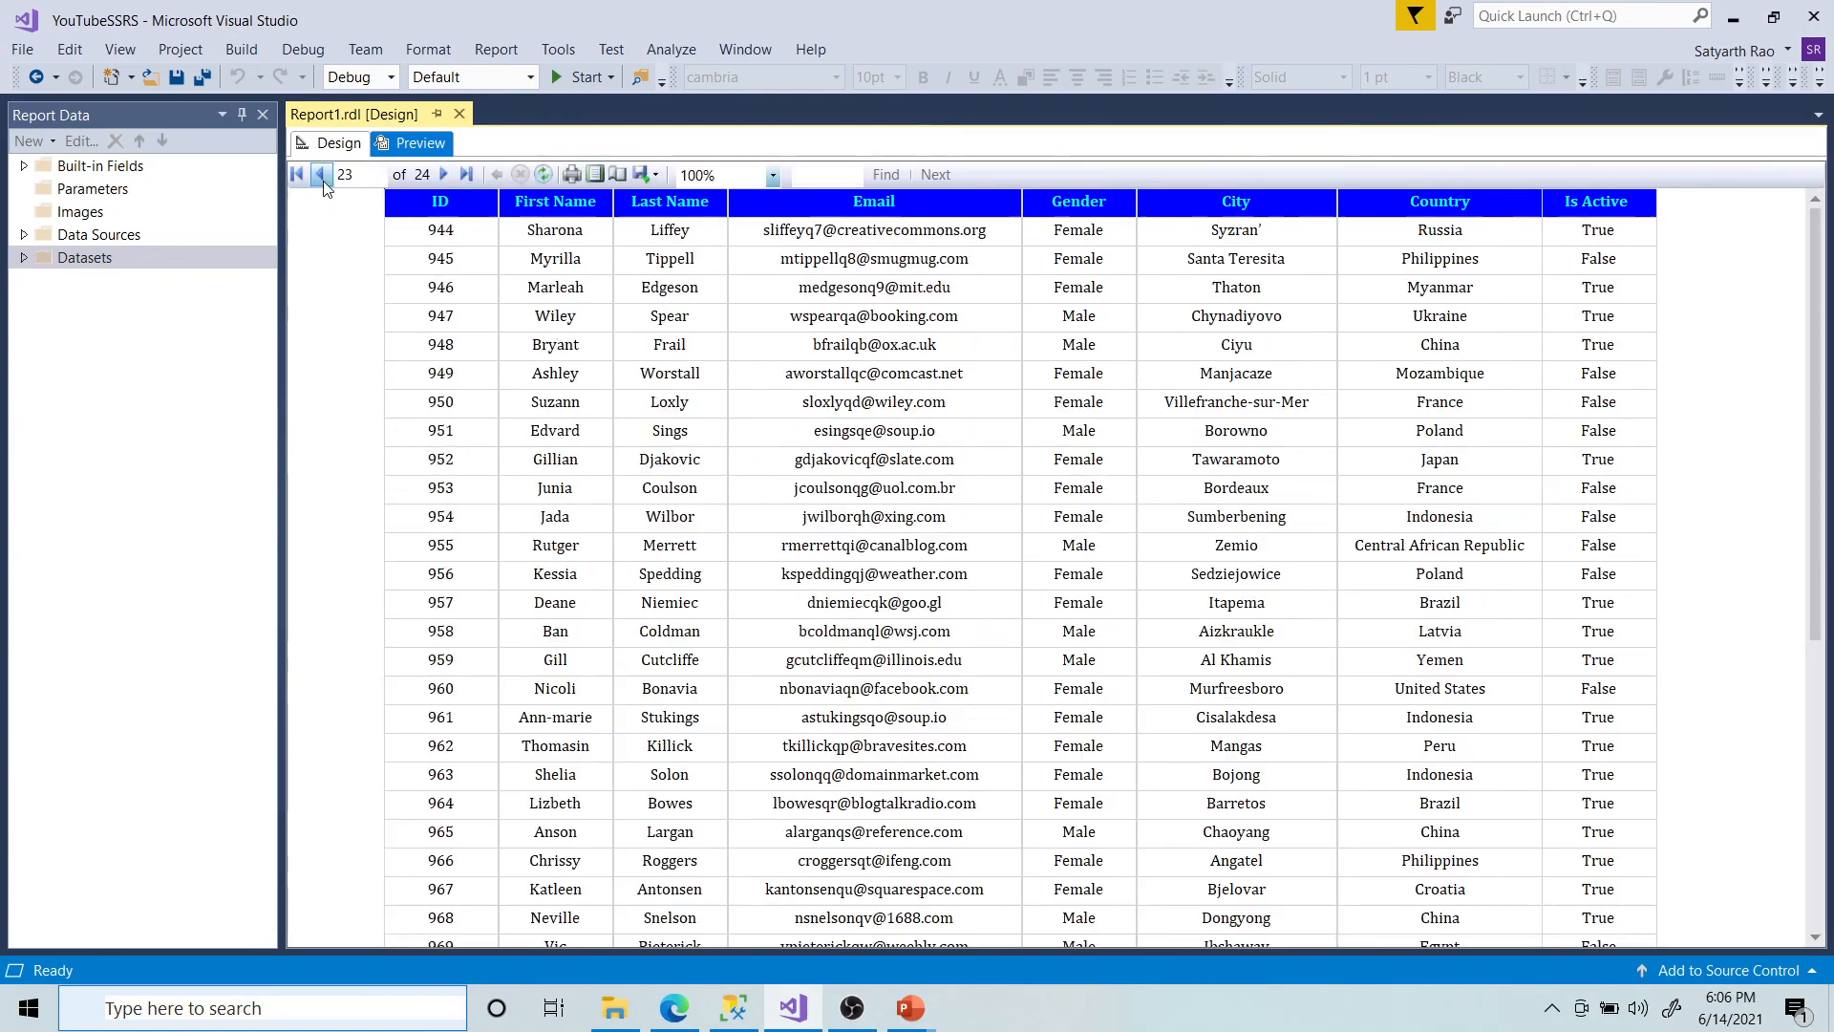
{"action": "left_click", "coordinate": [321, 176]}
{"action": "left_click", "coordinate": [321, 175]}
{"action": "left_click", "coordinate": [321, 175]}
{"action": "left_click", "coordinate": [321, 176]}
{"action": "left_click", "coordinate": [321, 176]}
{"action": "left_click", "coordinate": [321, 176]}
{"action": "left_click", "coordinate": [321, 176]}
{"action": "left_click", "coordinate": [323, 177]}
{"action": "left_click", "coordinate": [323, 178]}
{"action": "left_click", "coordinate": [323, 178]}
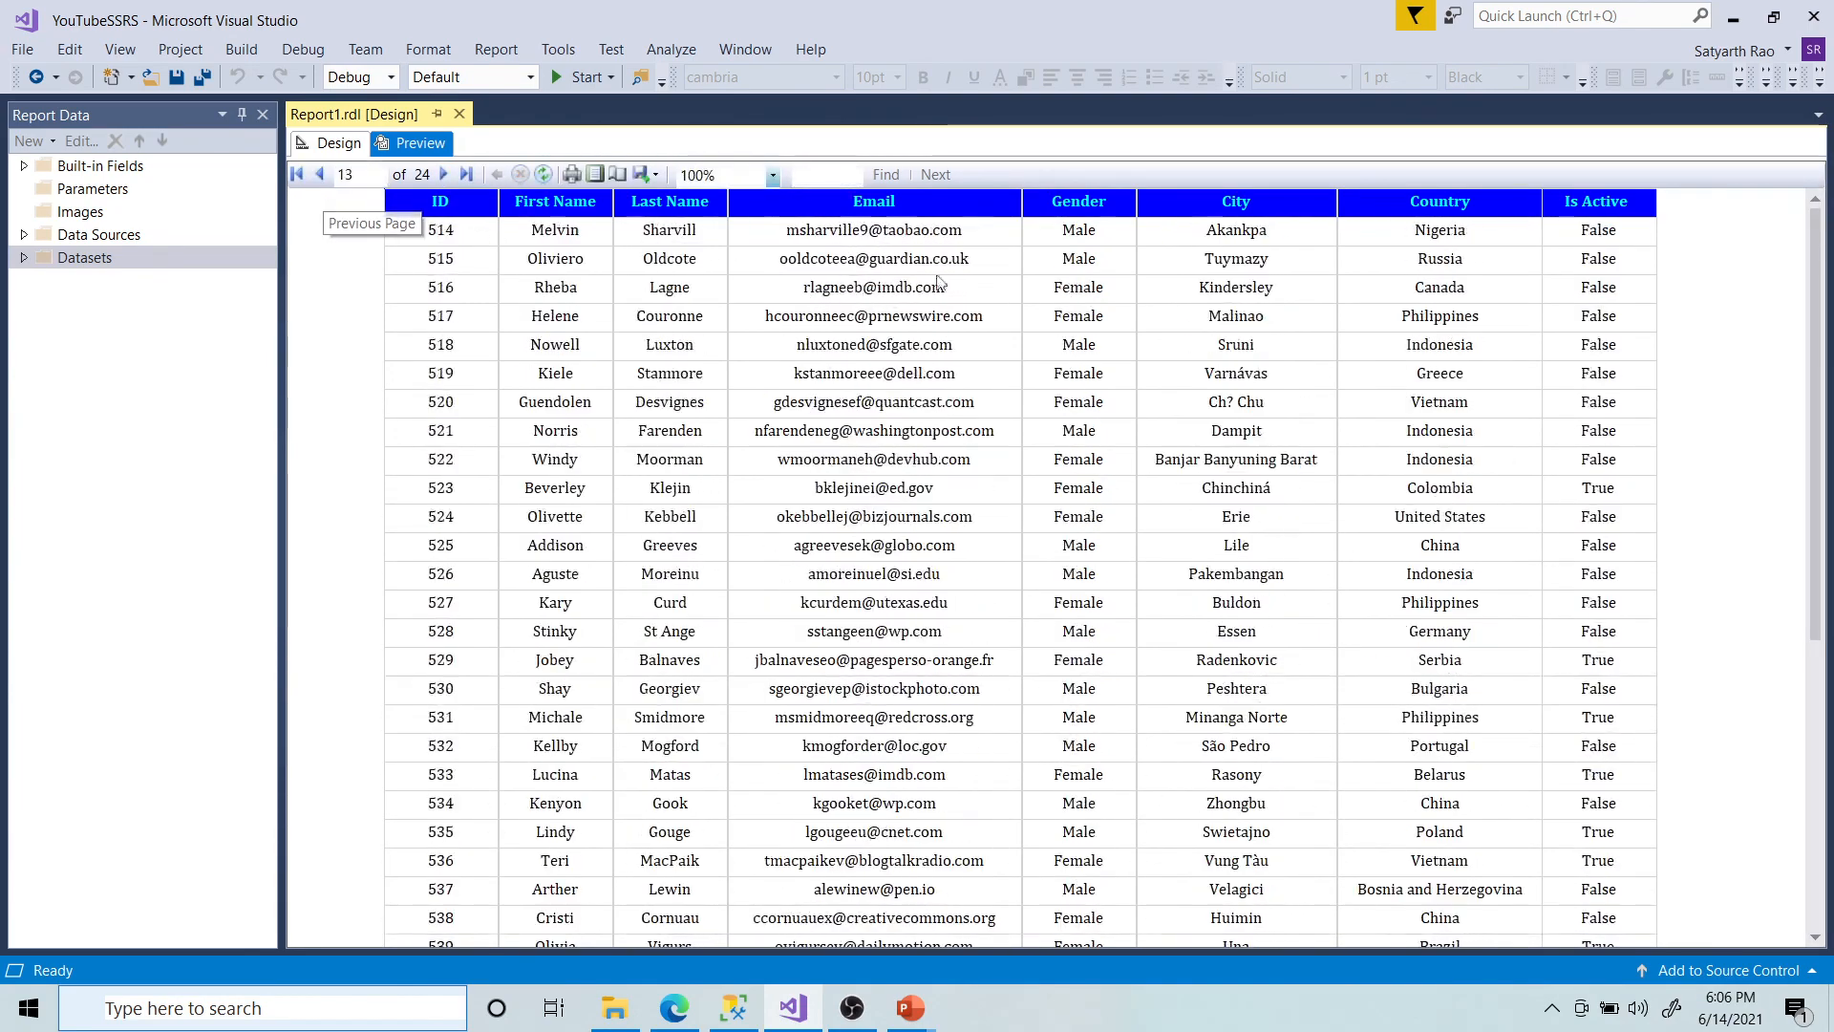
{"action": "left_click", "coordinate": [323, 177]}
{"action": "left_click", "coordinate": [323, 178]}
{"action": "left_click", "coordinate": [323, 178]}
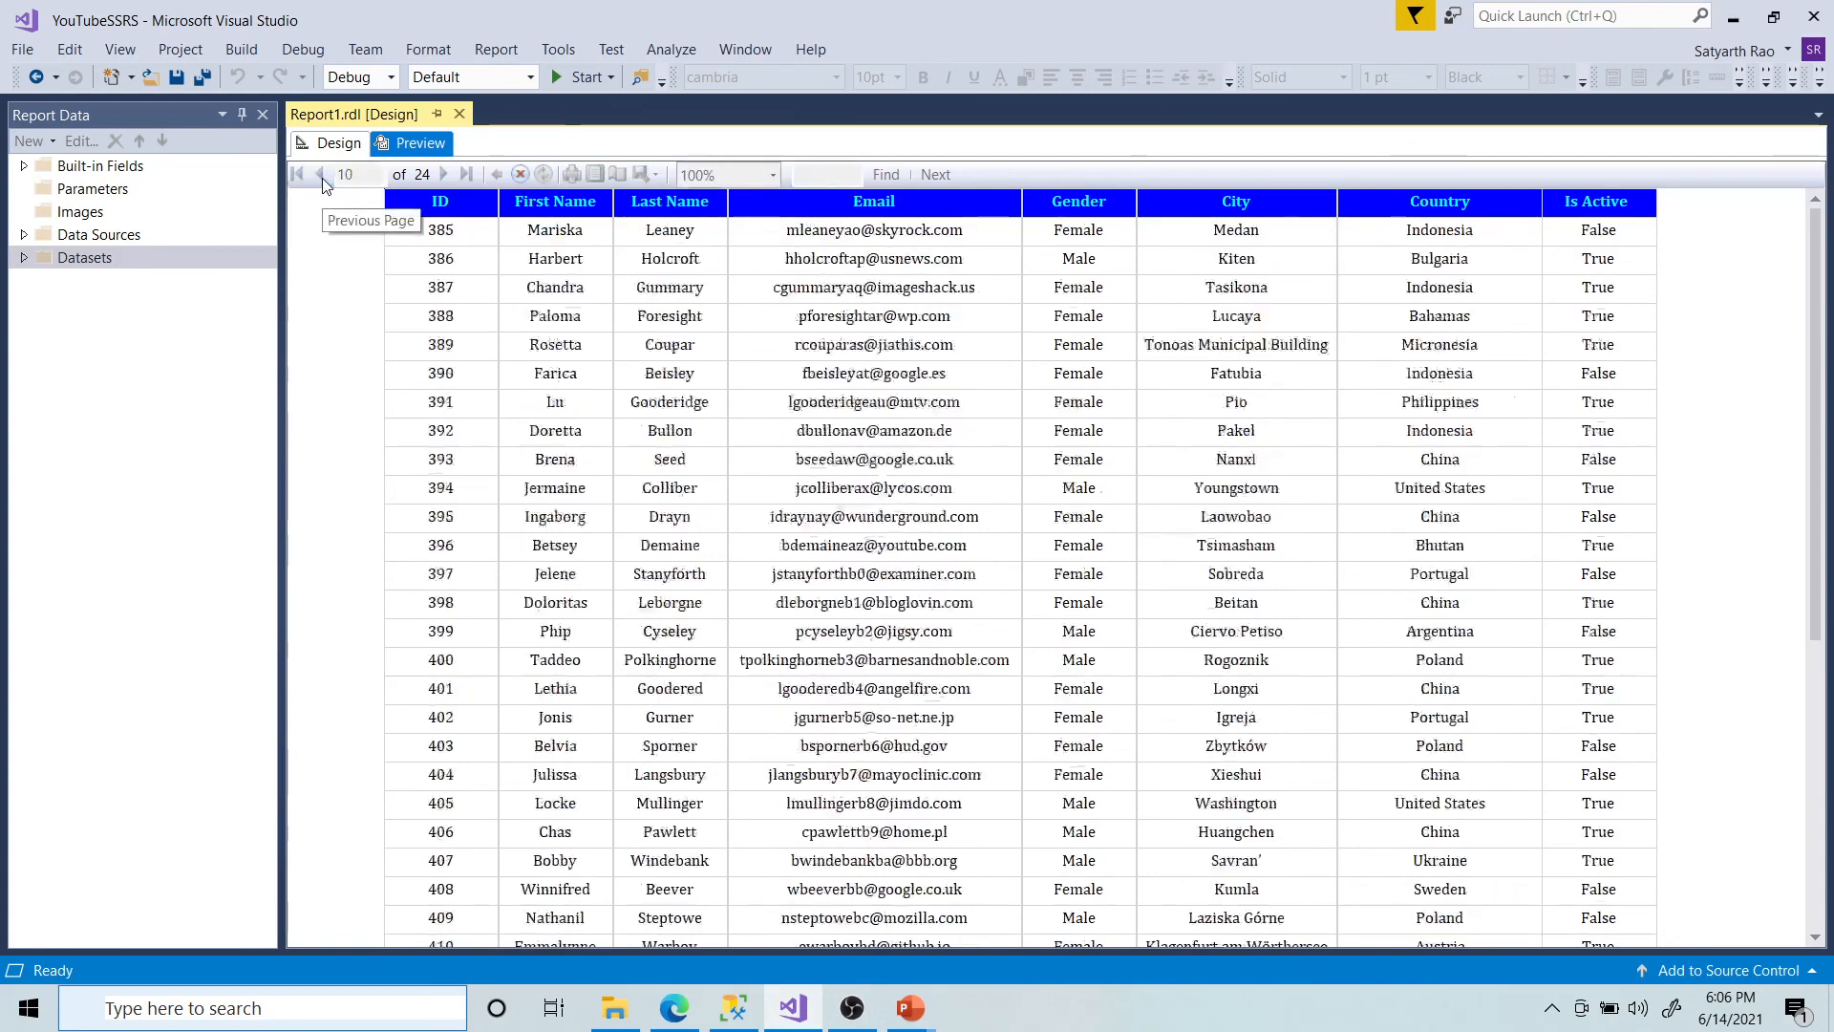
{"action": "left_click", "coordinate": [323, 177]}
{"action": "left_click", "coordinate": [323, 178]}
{"action": "left_click", "coordinate": [323, 177]}
{"action": "left_click", "coordinate": [322, 178]}
{"action": "left_click", "coordinate": [323, 178]}
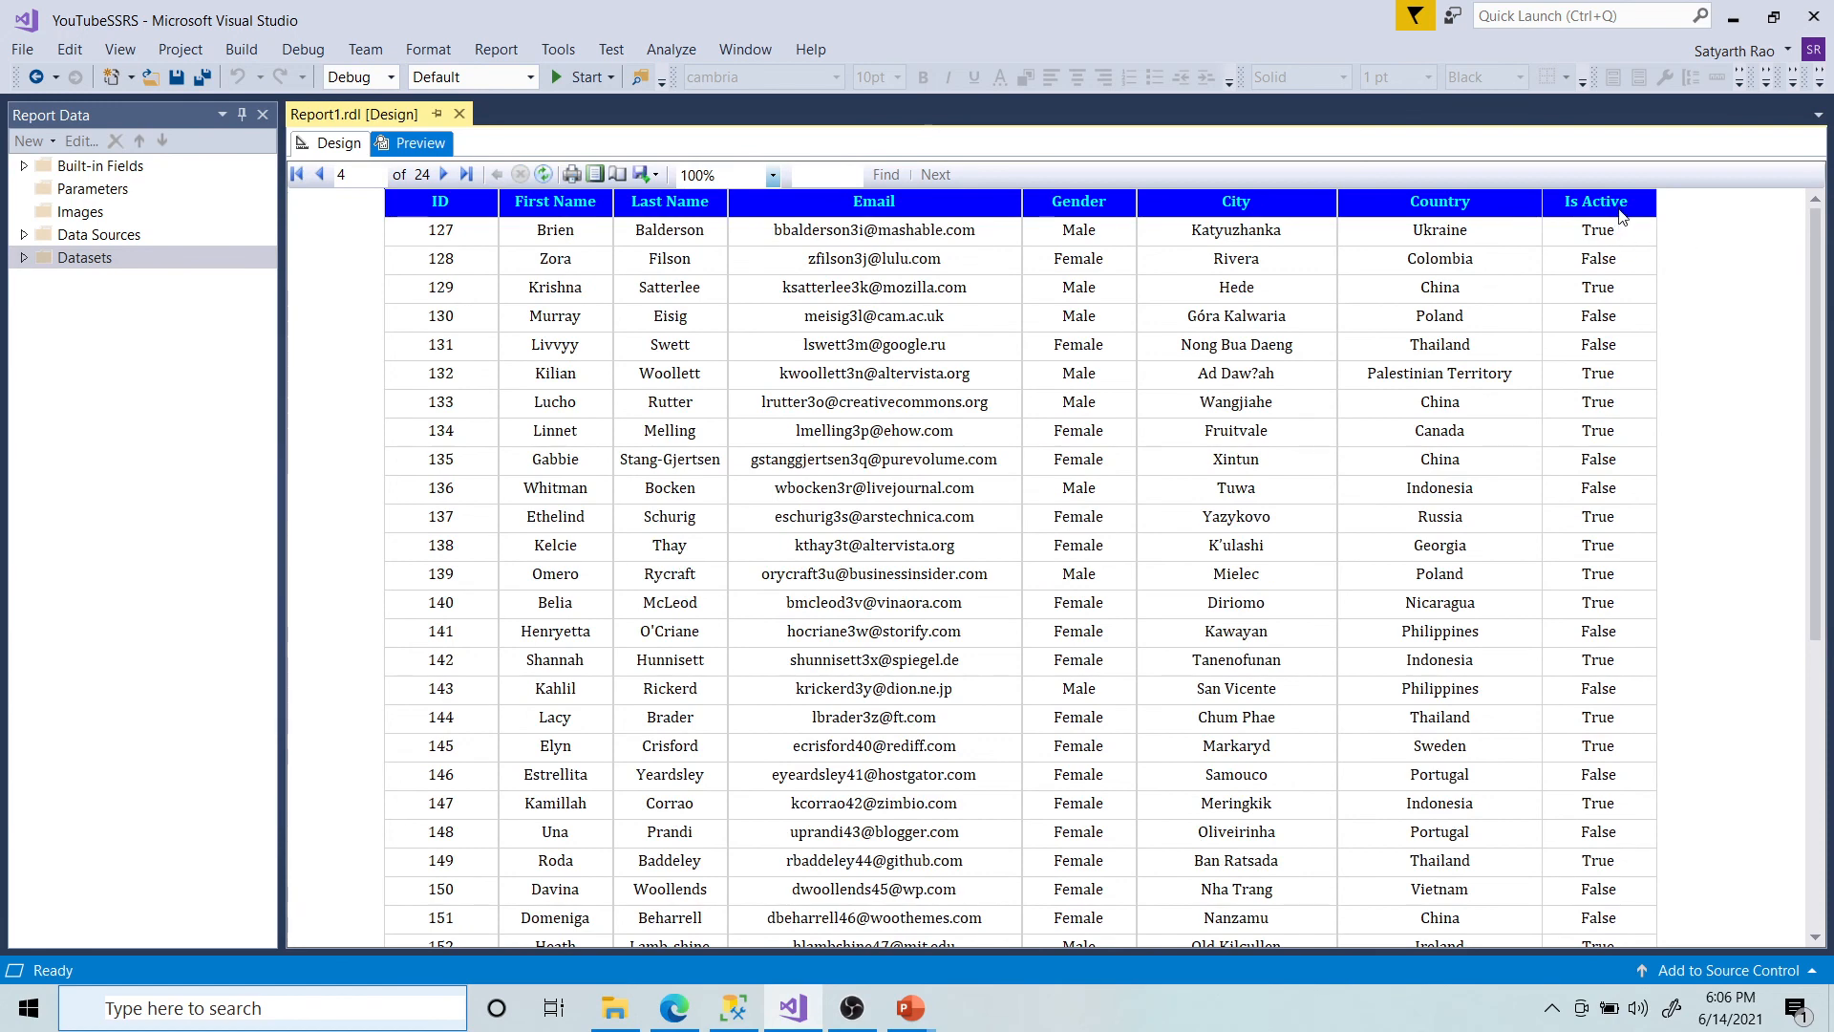
{"action": "left_click", "coordinate": [321, 174]}
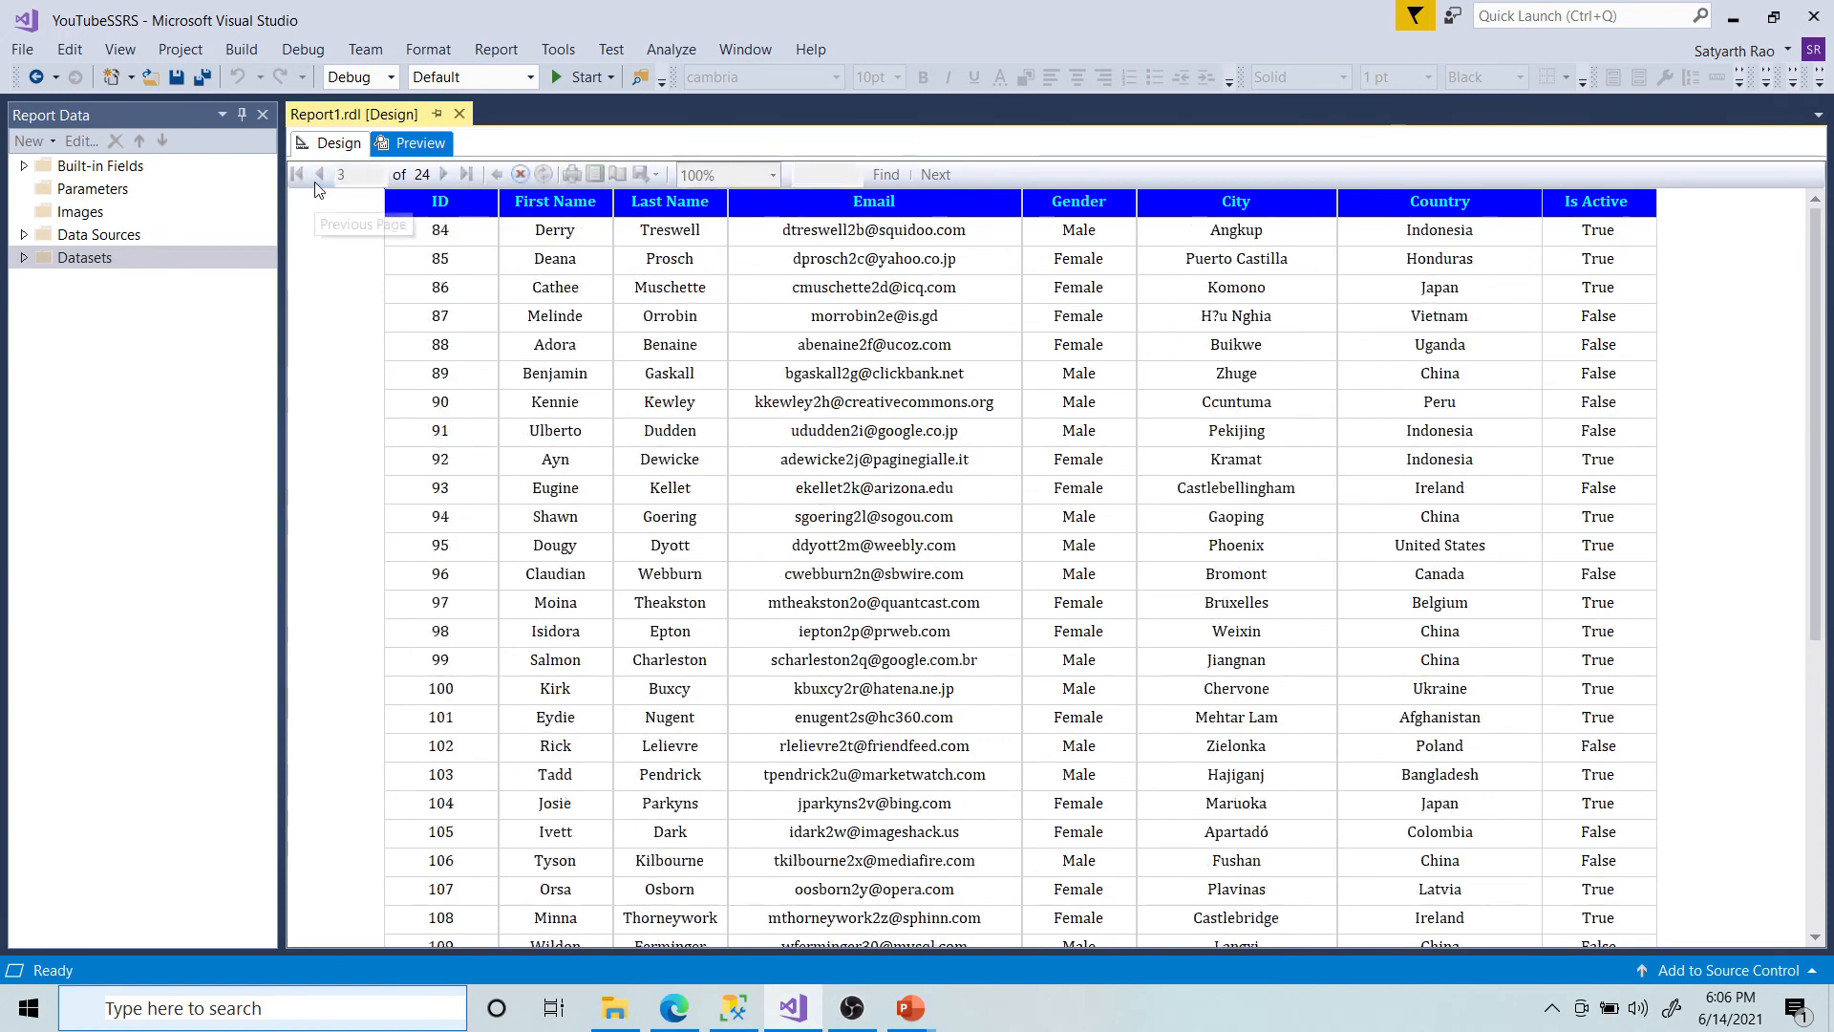
{"action": "left_click", "coordinate": [321, 175]}
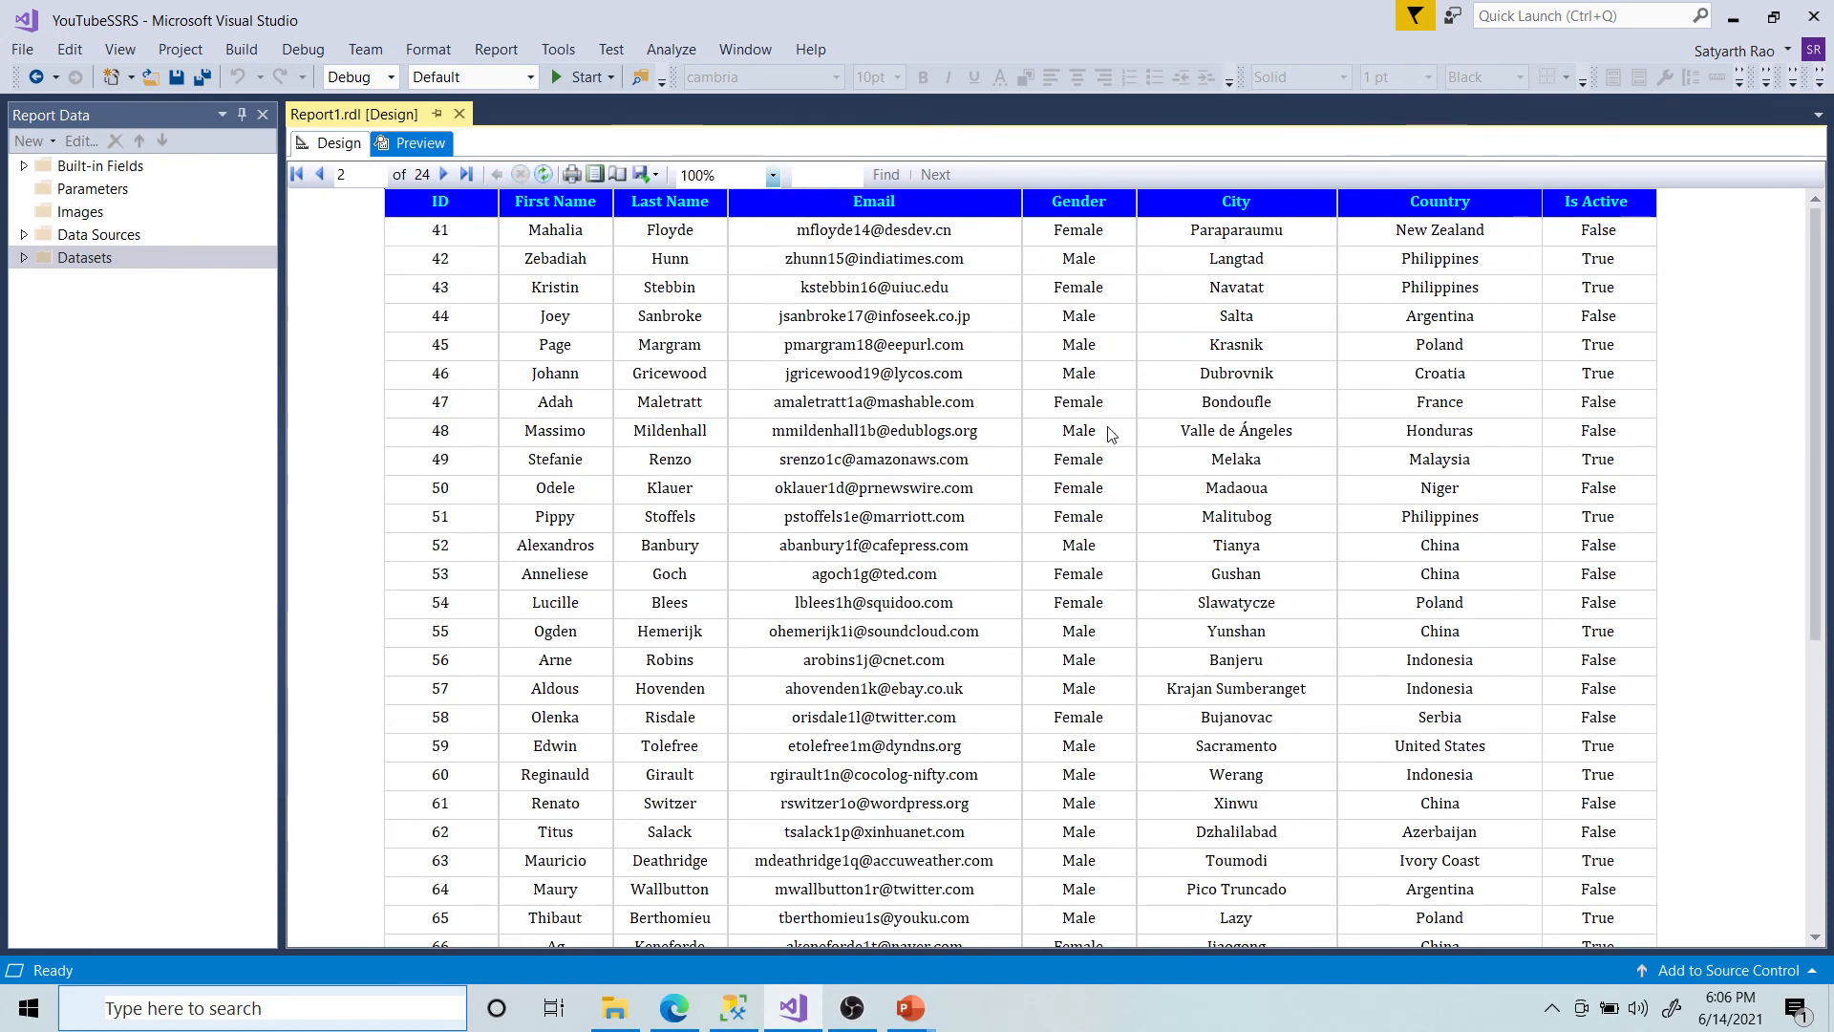